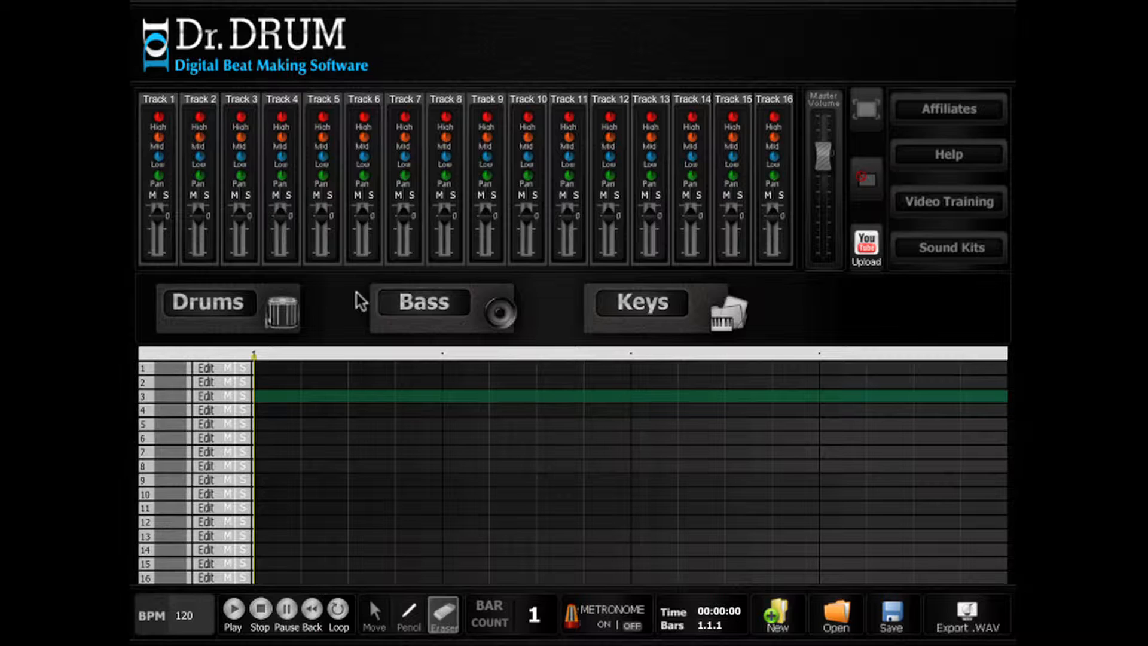
- Set the tempo to 140 BPM and the song's bar count to 30
double_click(182, 616)
type("1")
double_click(534, 614)
type("30")
key("Return")
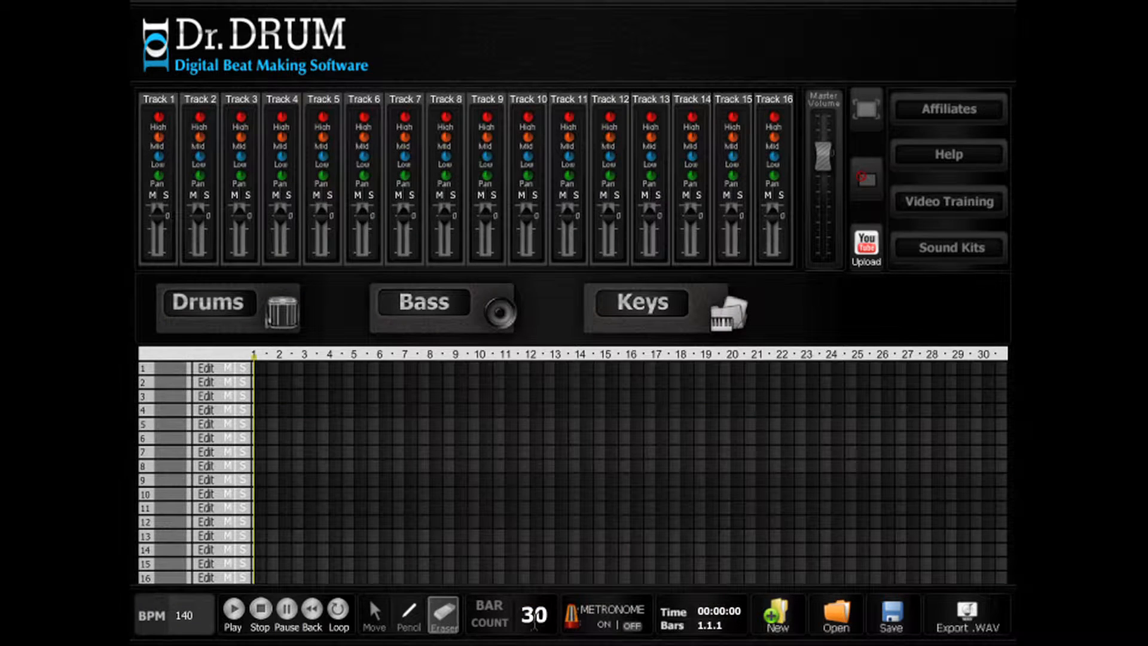
- Draw a four-bar clip on track 10 starting at bar 1 and play it
left_click(412, 616)
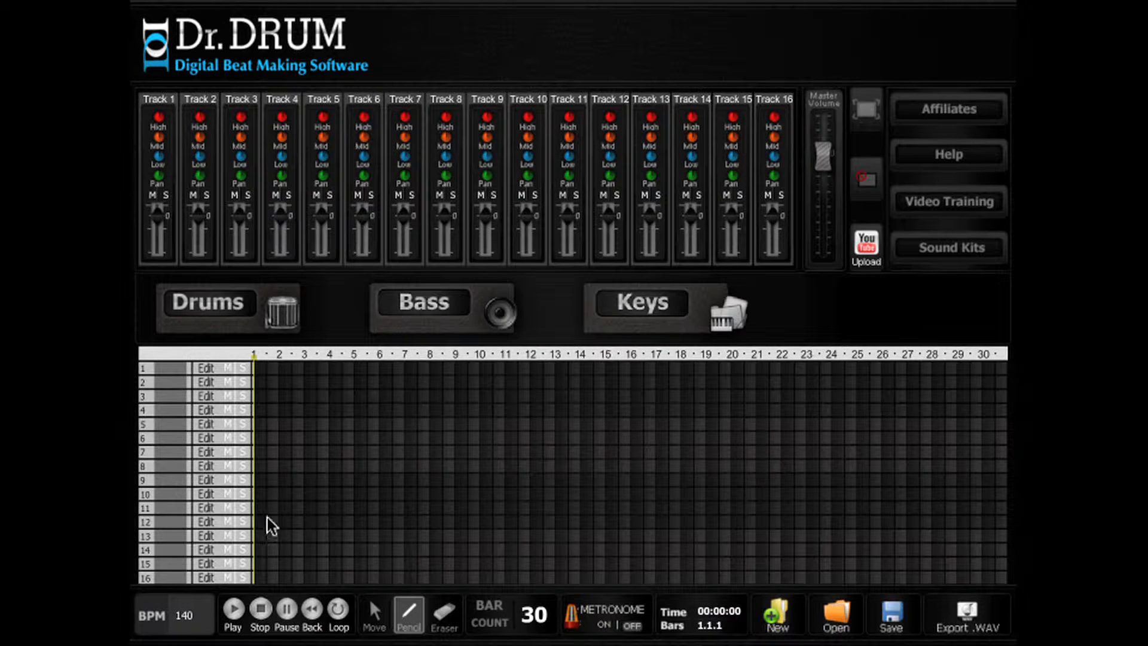
left_click(261, 495)
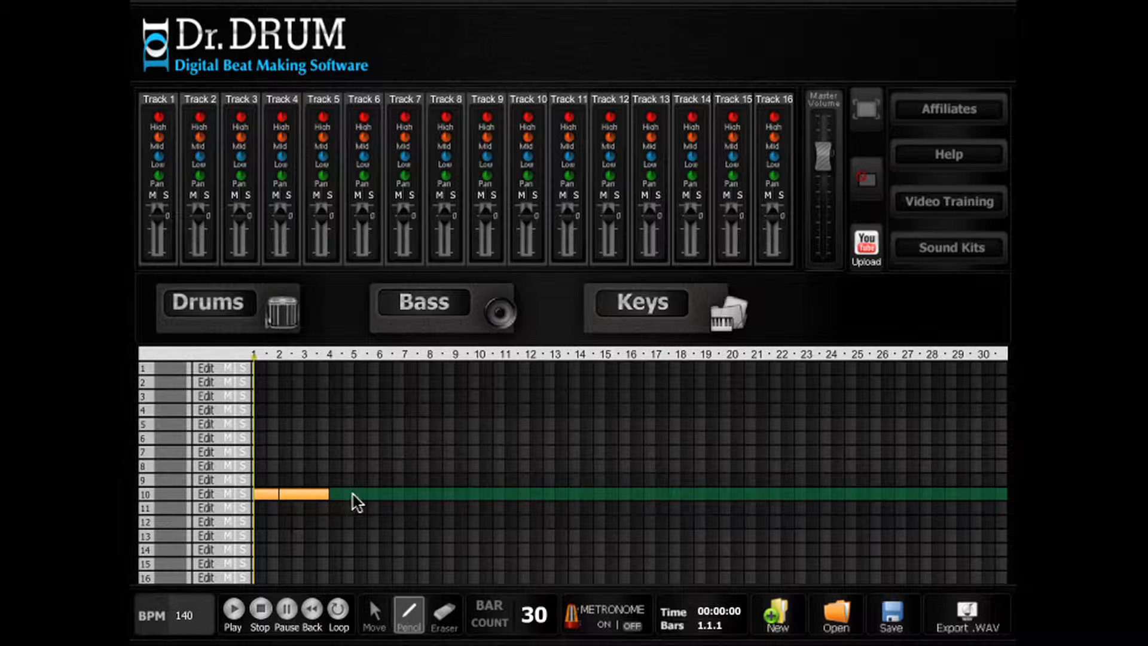
left_click_drag(365, 503, 366, 502)
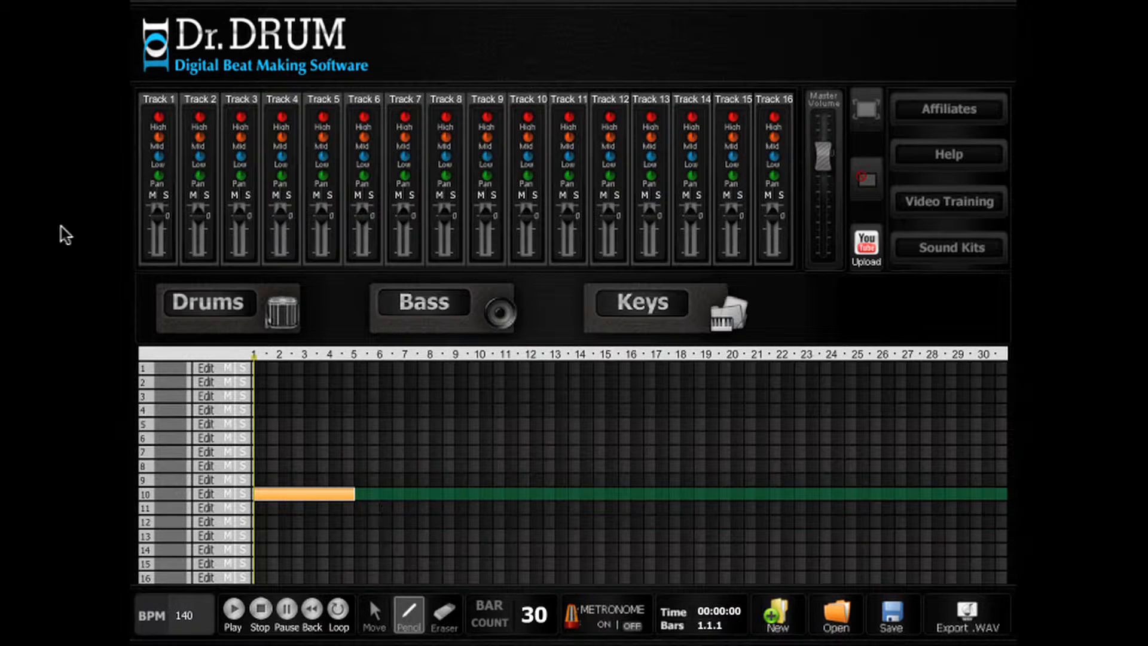
left_click(233, 608)
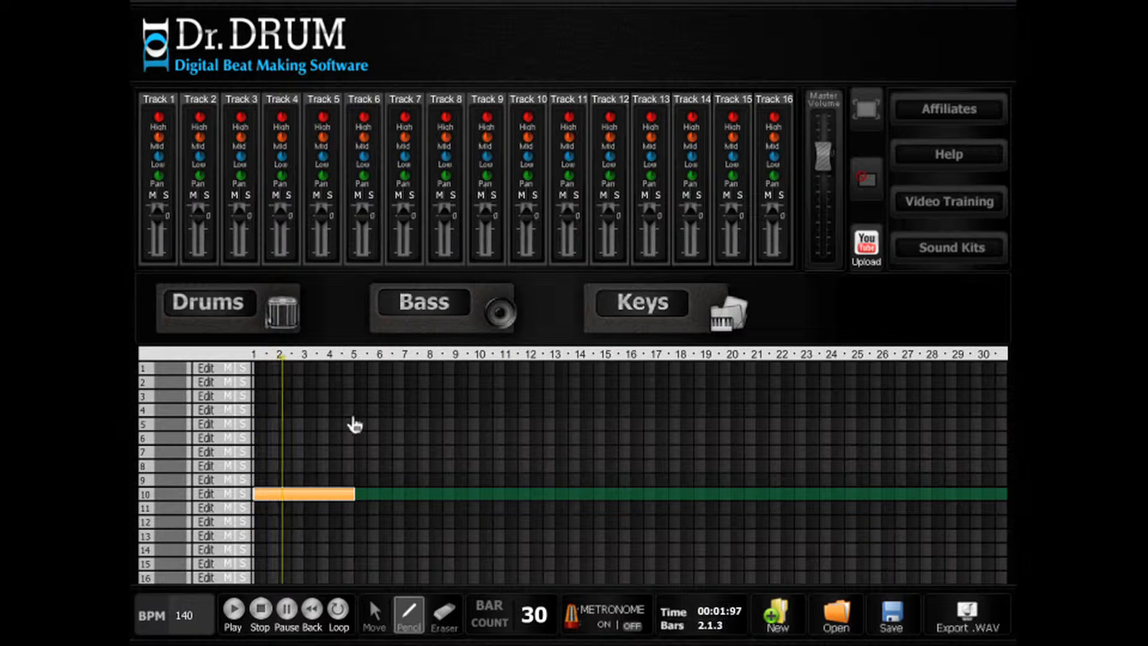
- Program a kick on every beat of the track 10 clip using the Dubstep 3 drum kit and play it back
left_click(282, 317)
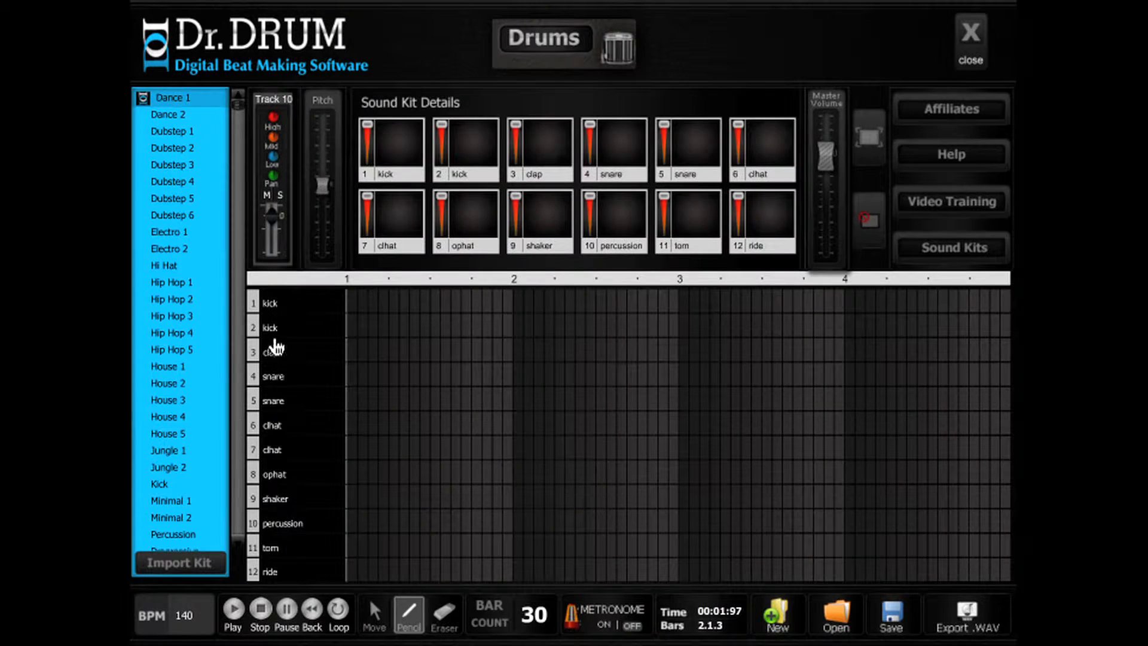
left_click(353, 302)
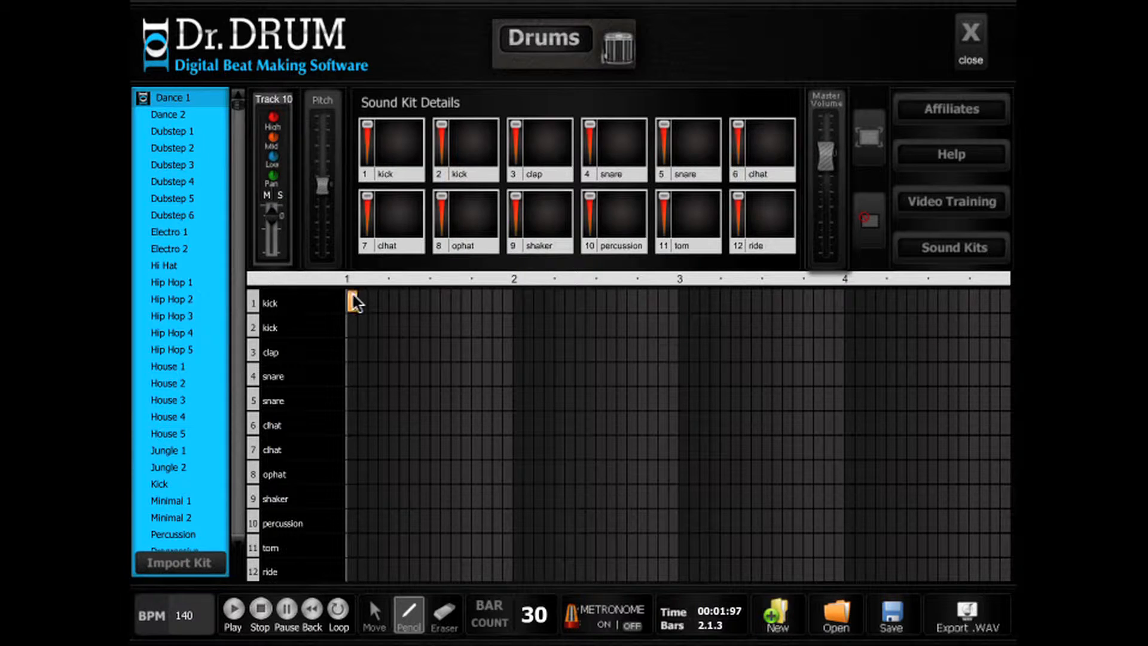
left_click(186, 170)
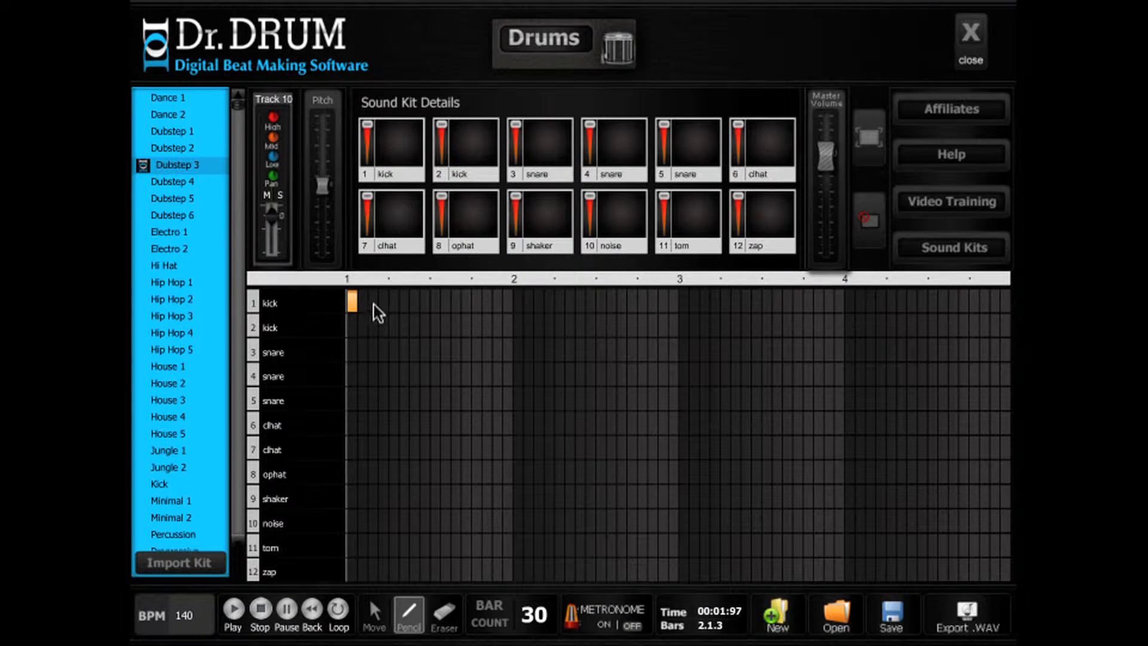
left_click(392, 301)
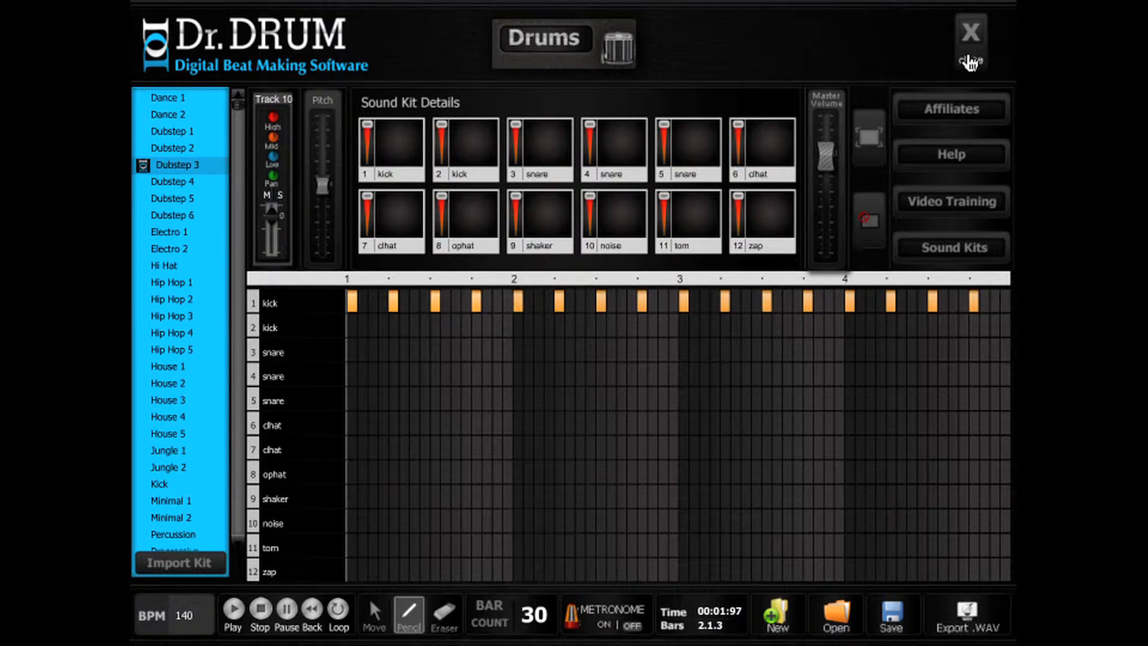
left_click(970, 30)
left_click(233, 610)
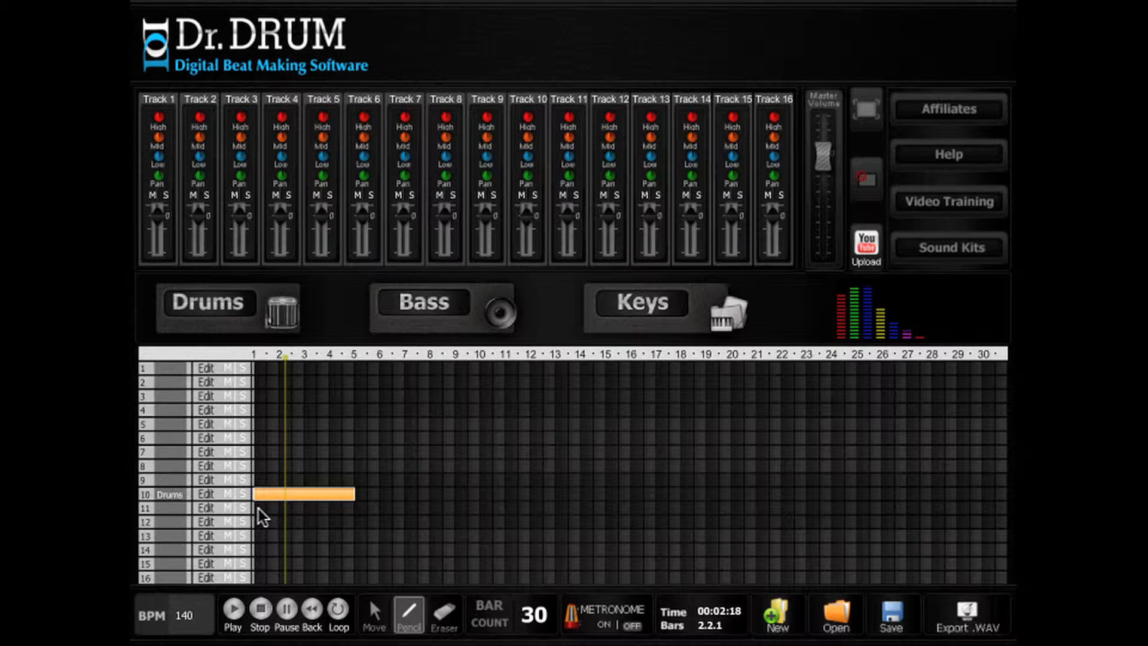
- Draw a two-bar clip on track 11 at bar 1 and assign it the Hip Hop 5 drum kit
left_click_drag(258, 508, 321, 507)
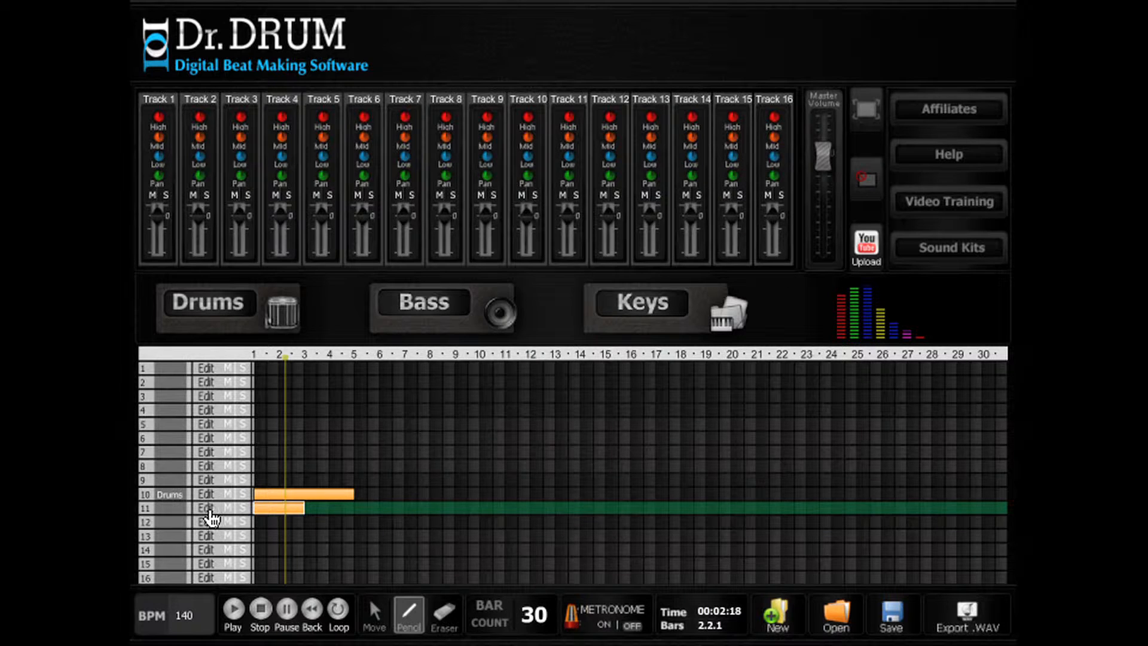
left_click(275, 323)
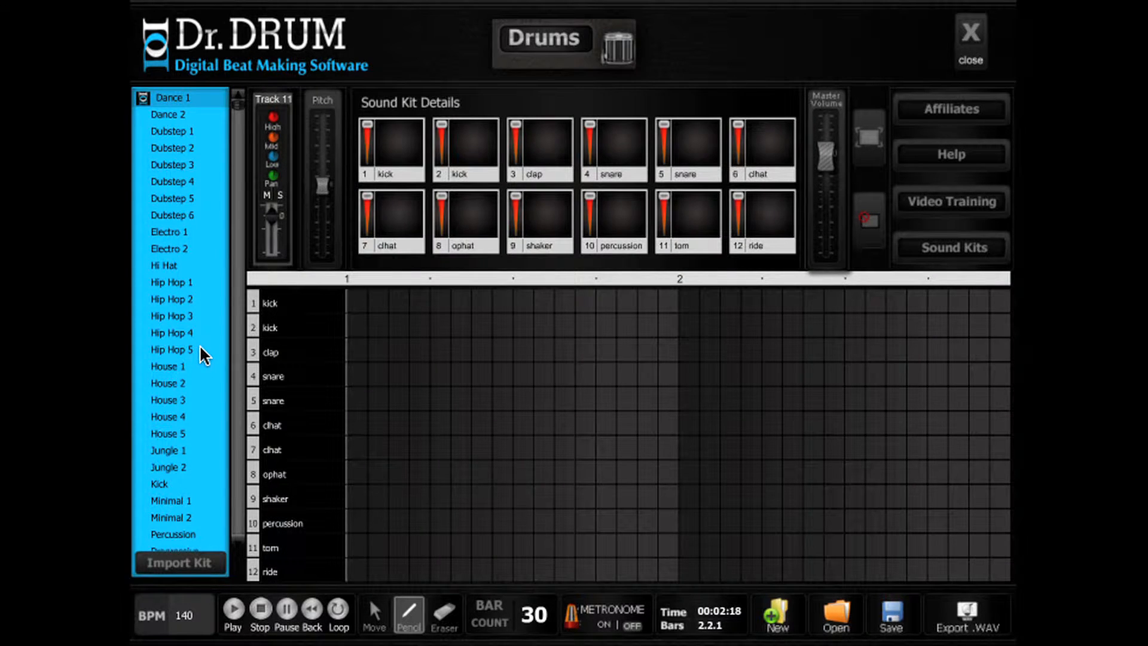
left_click_drag(174, 357, 175, 358)
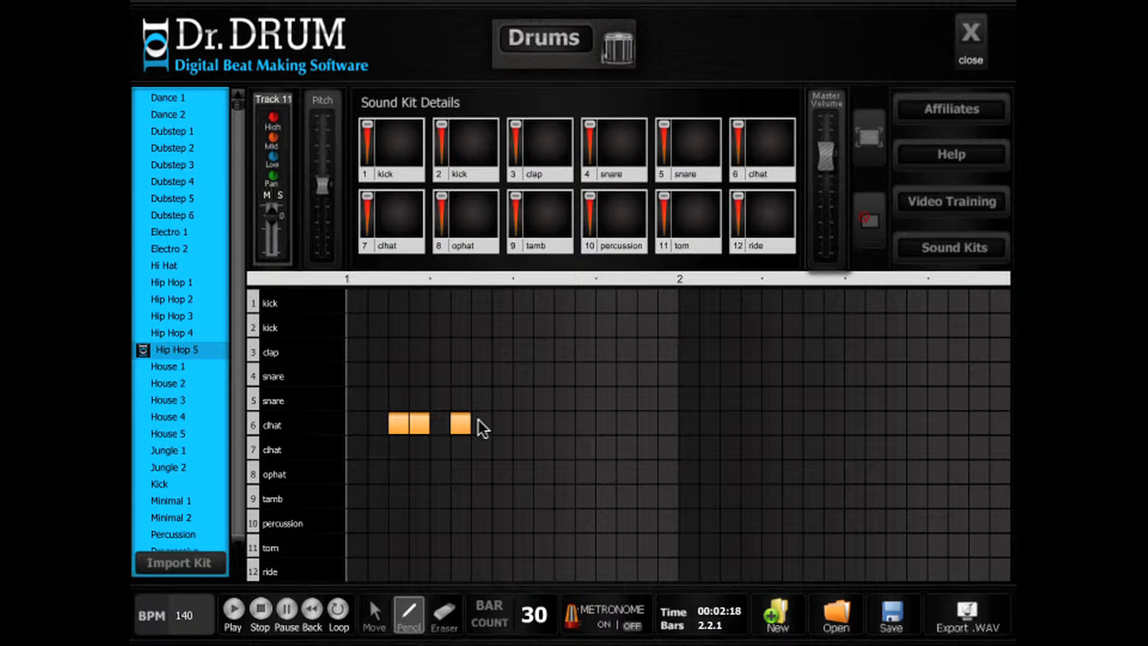
- Fill the first closed-hat row with a repeating group of two and three hits across both bars and play the beat
left_click(508, 420)
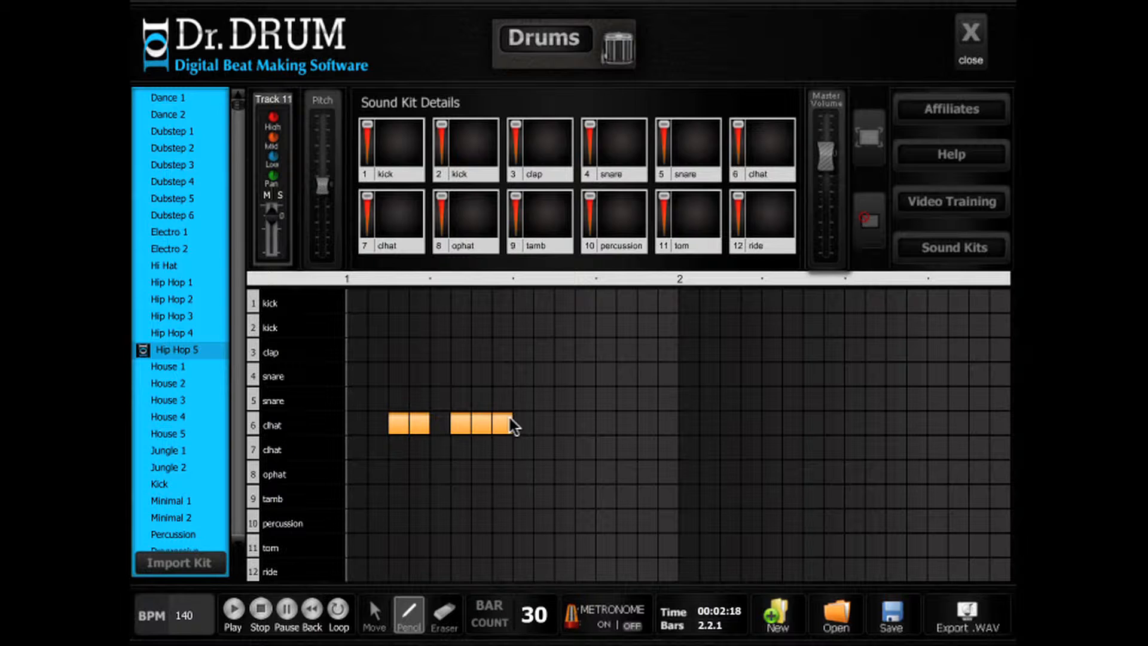
left_click(585, 422)
left_click_drag(626, 423, 669, 423)
left_click_drag(730, 424, 751, 423)
left_click_drag(792, 423, 833, 423)
left_click_drag(896, 423, 916, 424)
left_click_drag(958, 423, 978, 423)
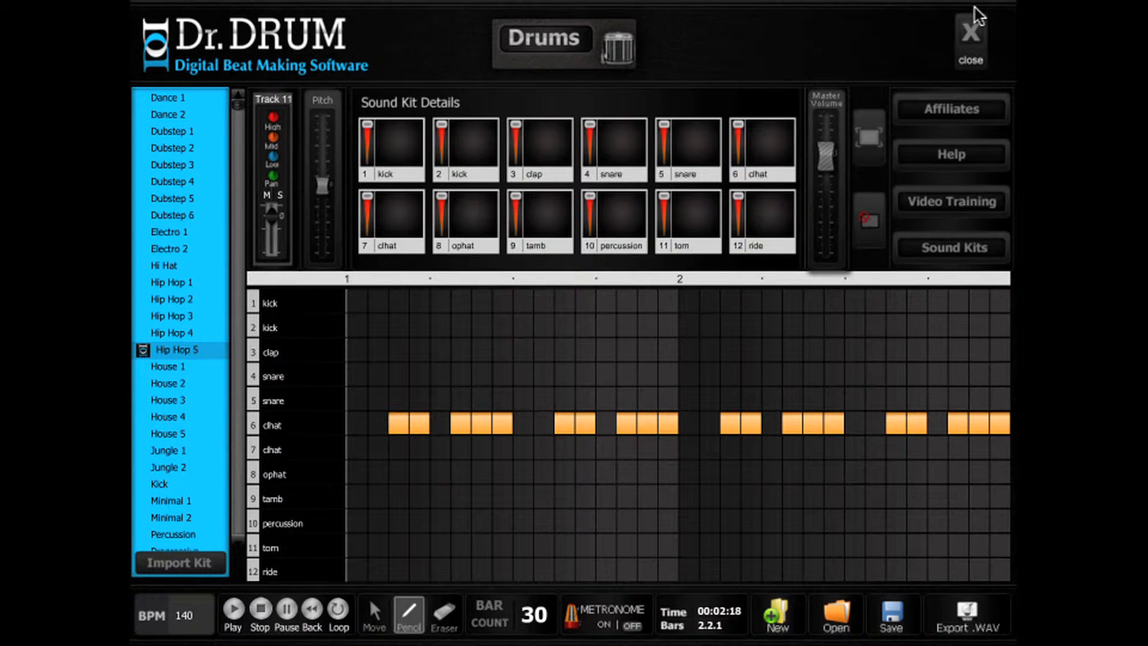
left_click(971, 36)
left_click(234, 613)
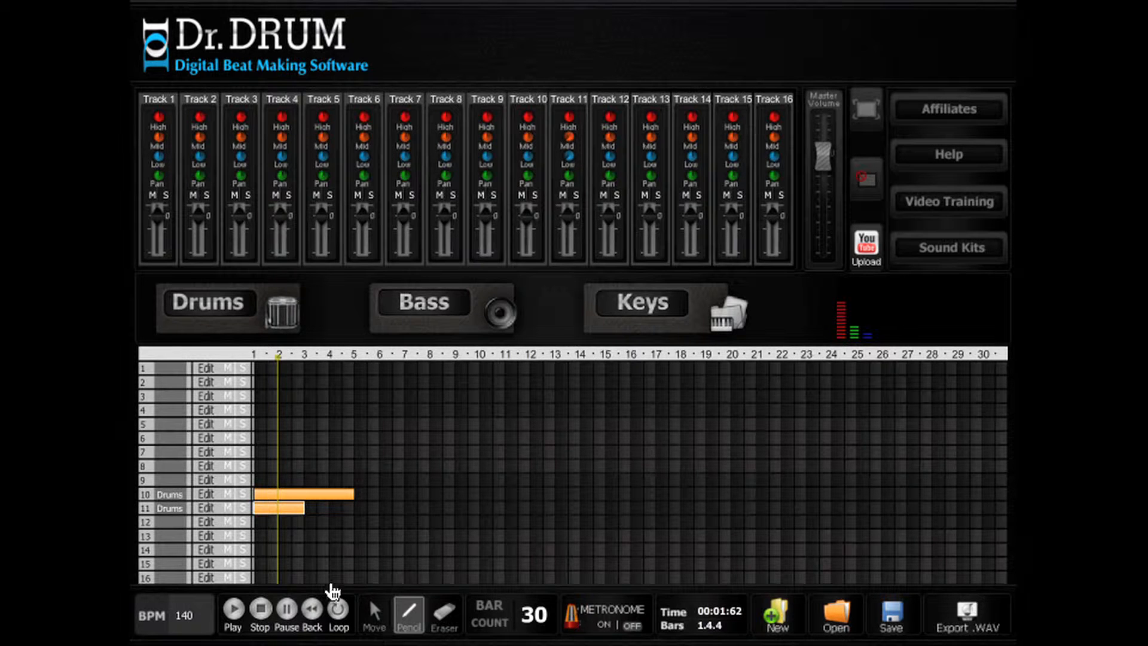
- Duplicate the two-bar track 11 clip at bar 3 and lower track 11's volume during playback
left_click(374, 613)
left_click(267, 511)
left_click_drag(267, 511, 317, 511)
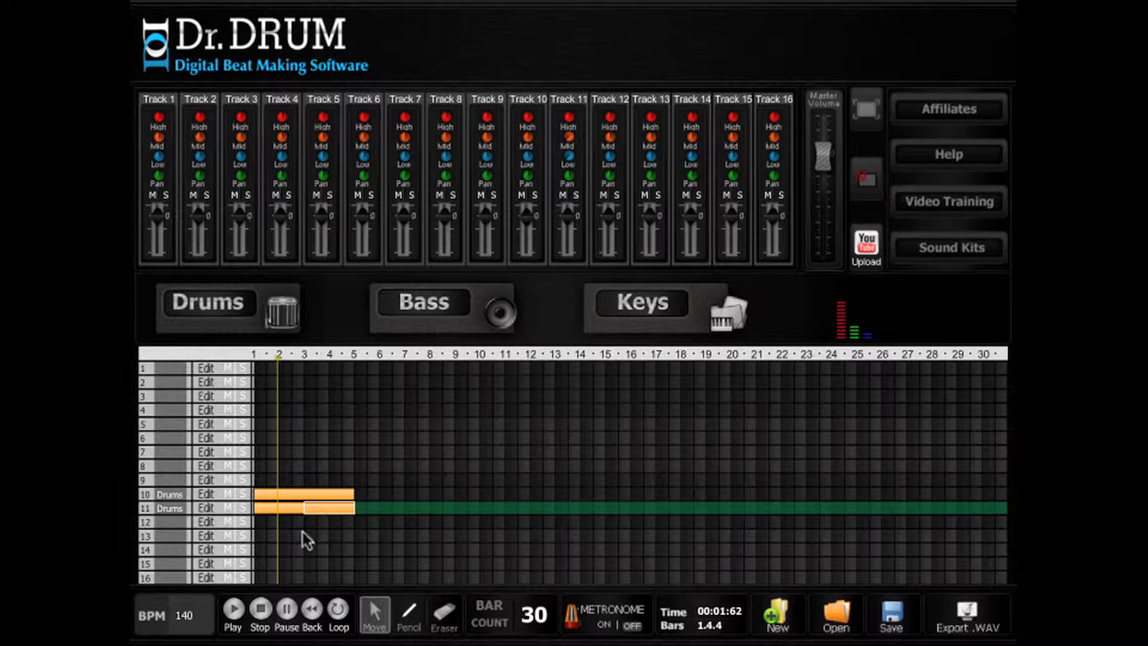
left_click(234, 610)
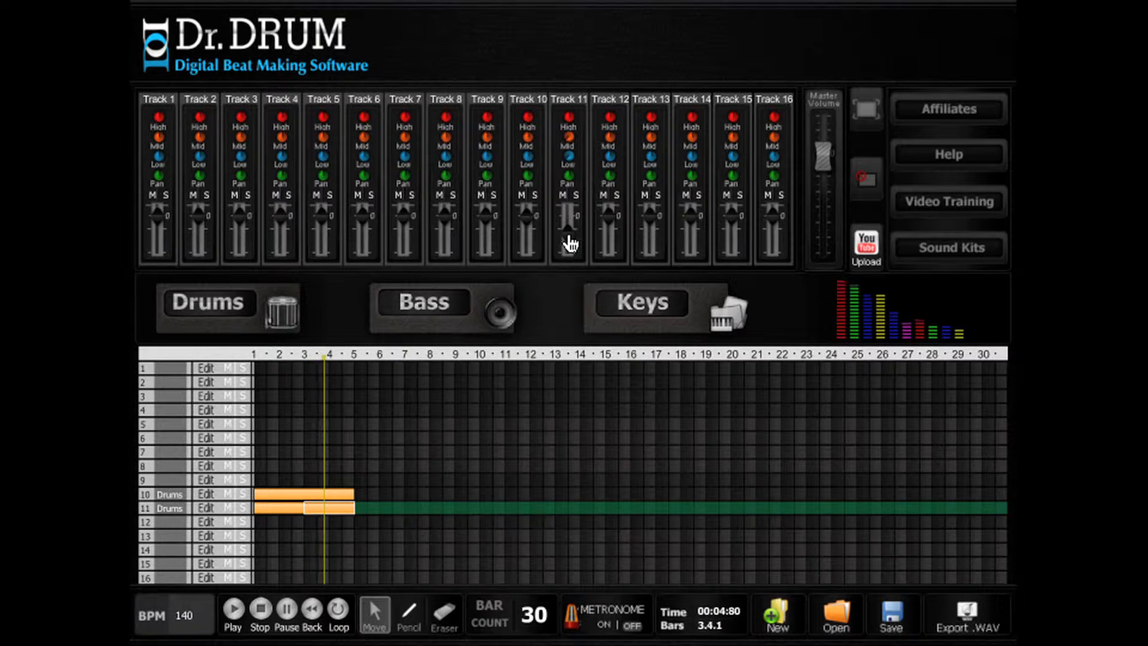
left_click(269, 601)
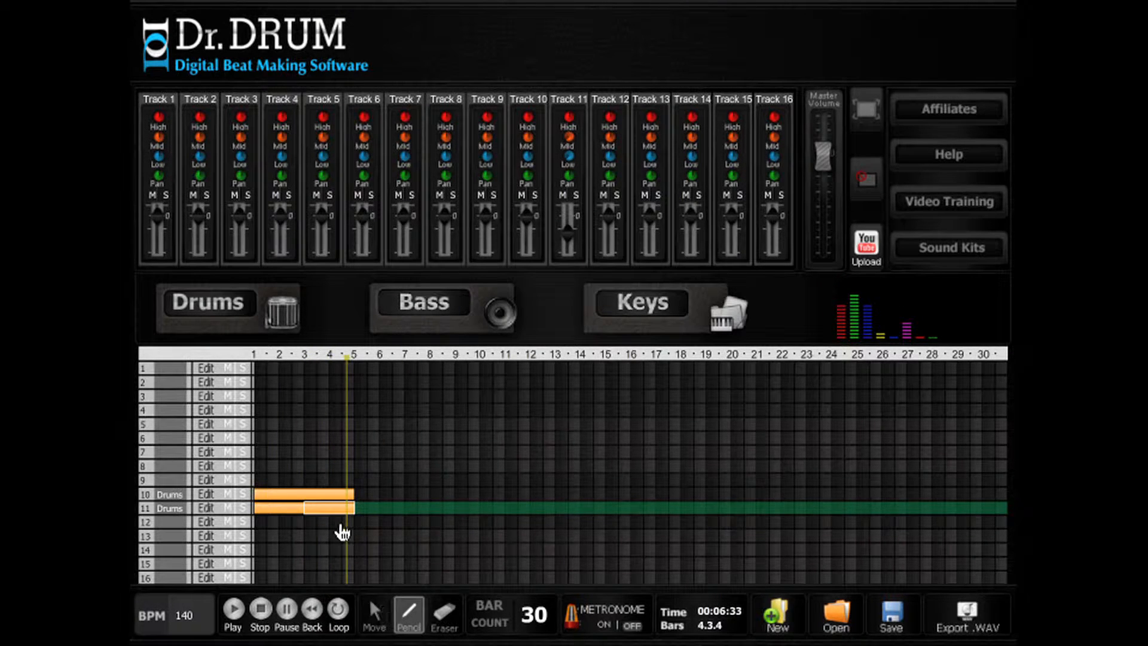
- Copy all the clips on tracks 10 and 11 and paste them at bar 5
left_click(323, 495)
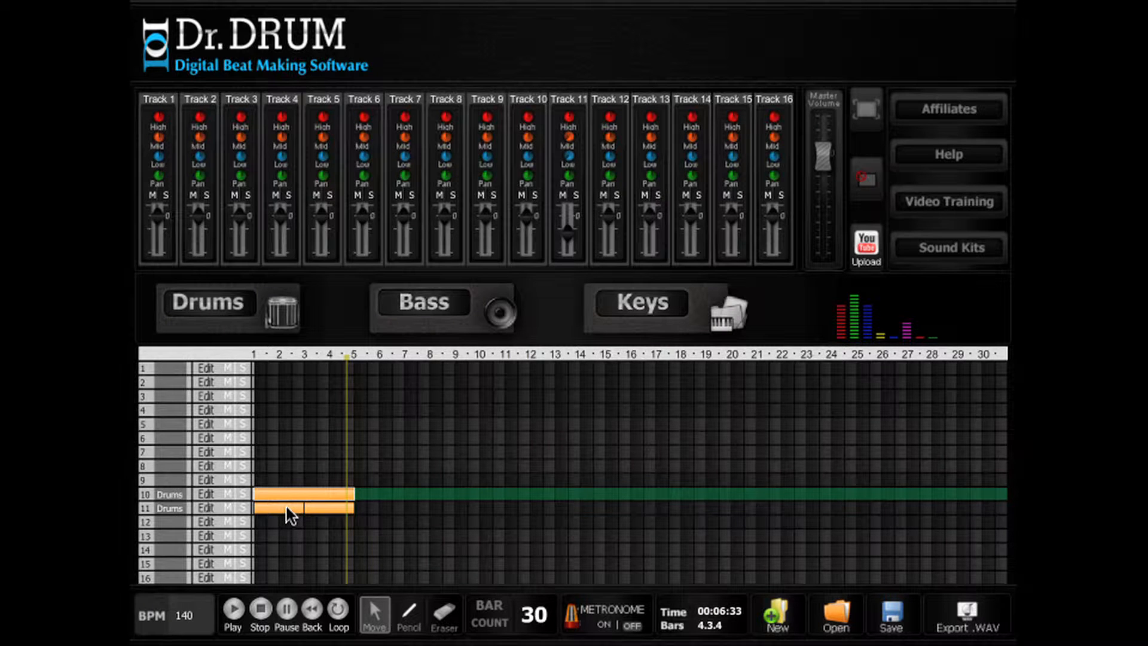
left_click(293, 507)
left_click(299, 492)
left_click(289, 501)
left_click(281, 493)
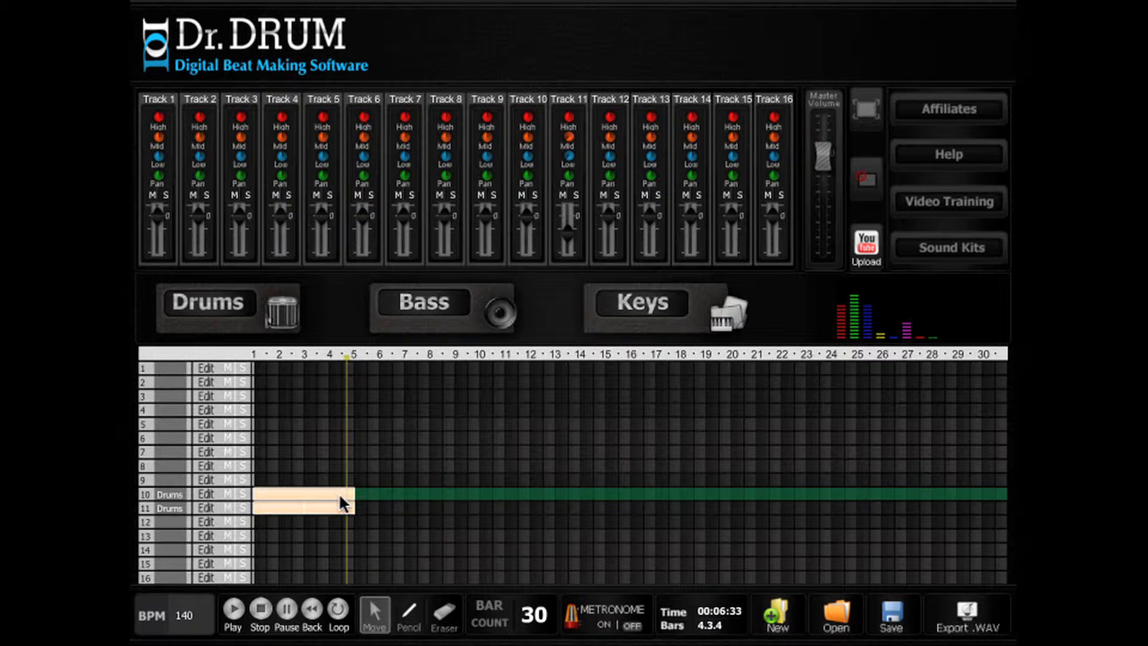
key("ctrl+c")
key("ctrl+v")
left_click(386, 493)
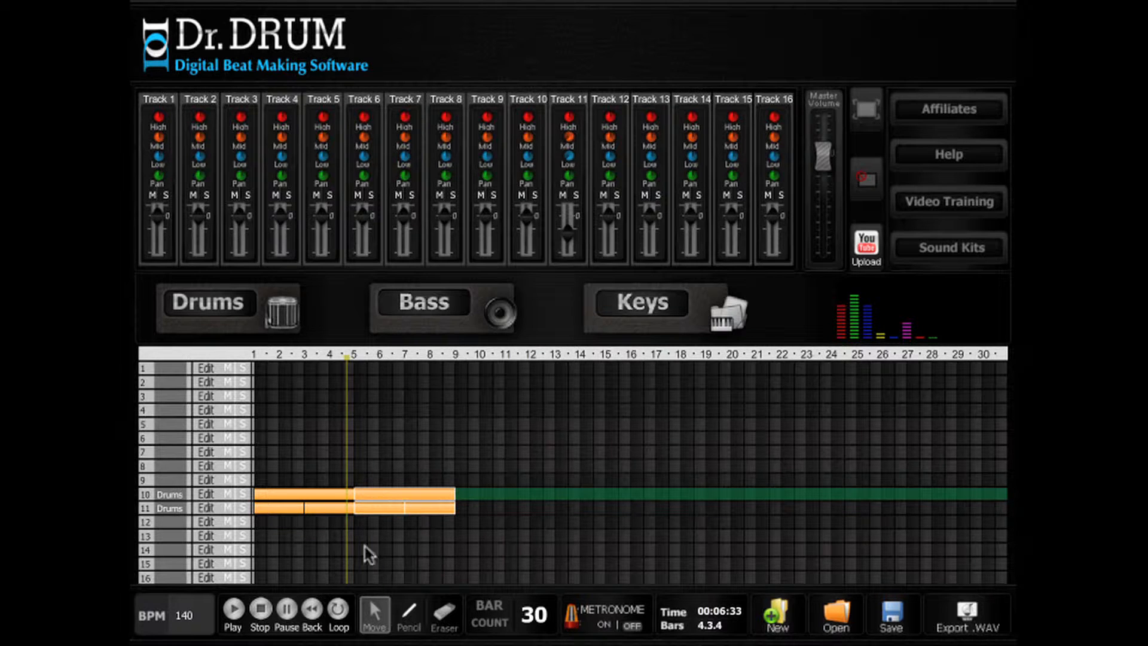
- Add a two-bar clip on track 12 at bar 5 with off-beat open hats from the Minimal 2 drum kit
left_click(409, 613)
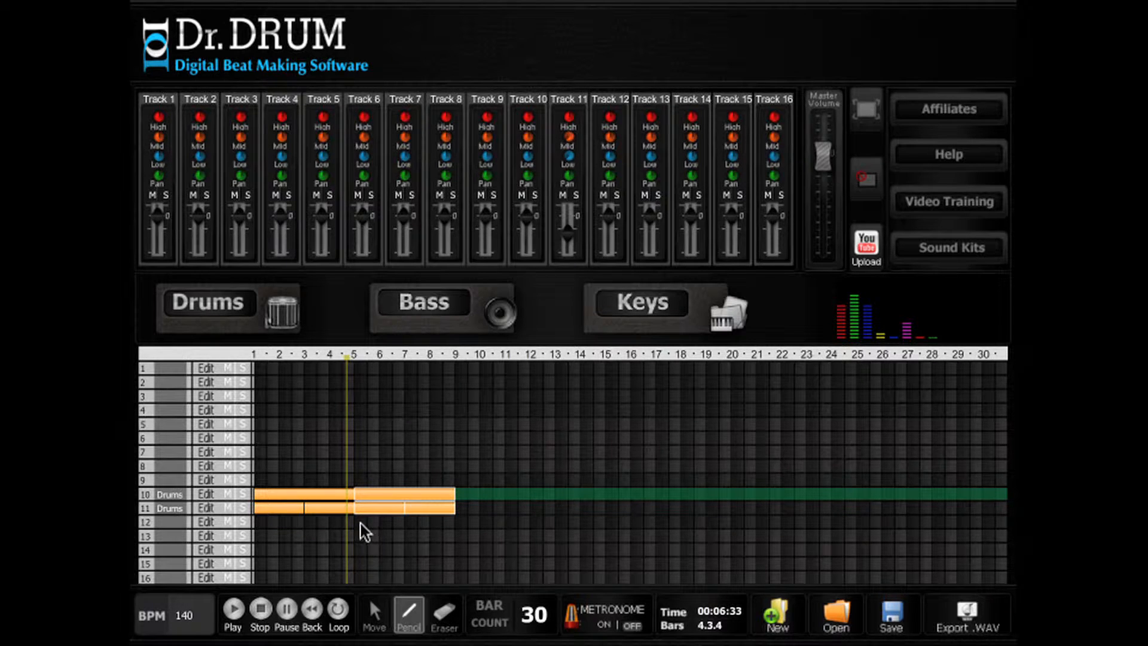
left_click_drag(360, 524, 408, 521)
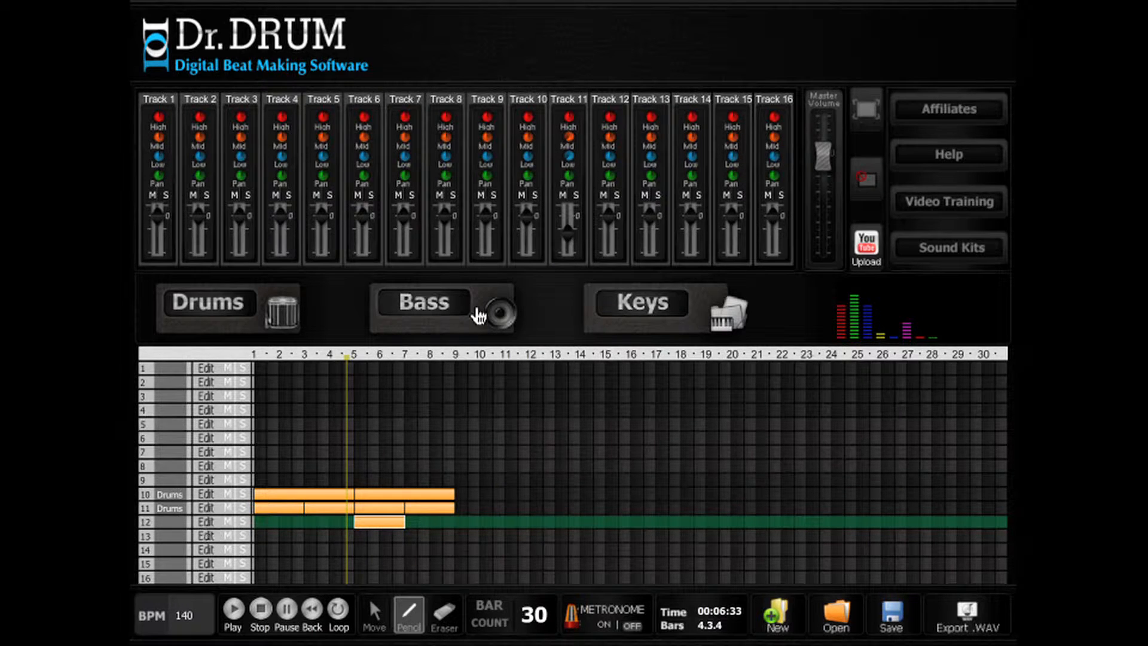
left_click(206, 521)
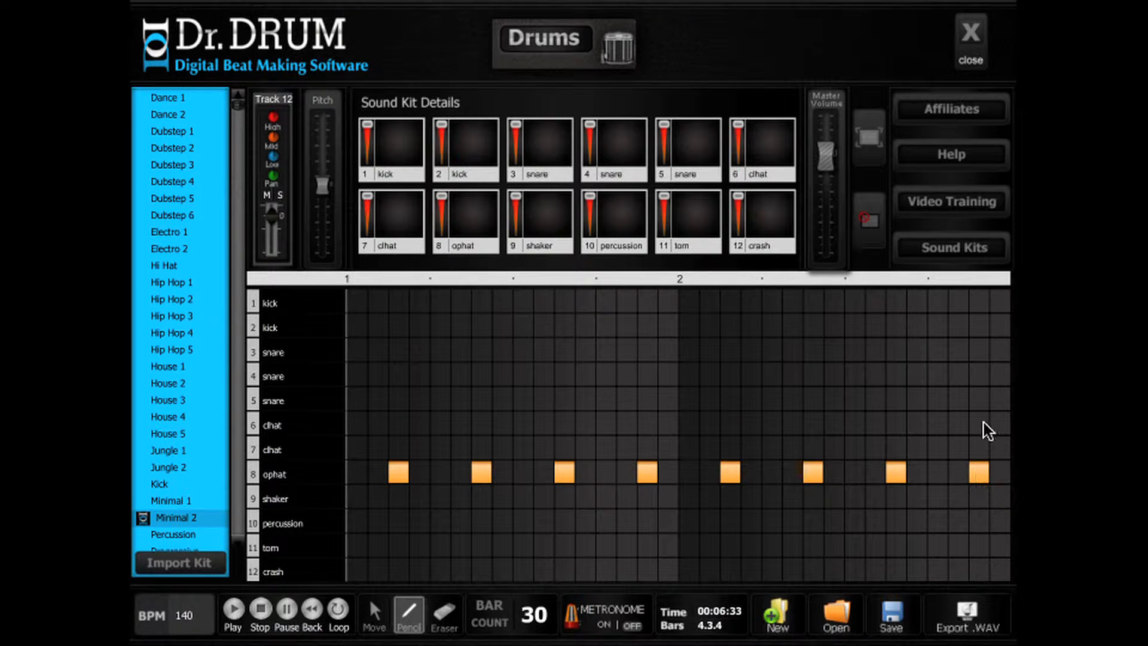
left_click(970, 34)
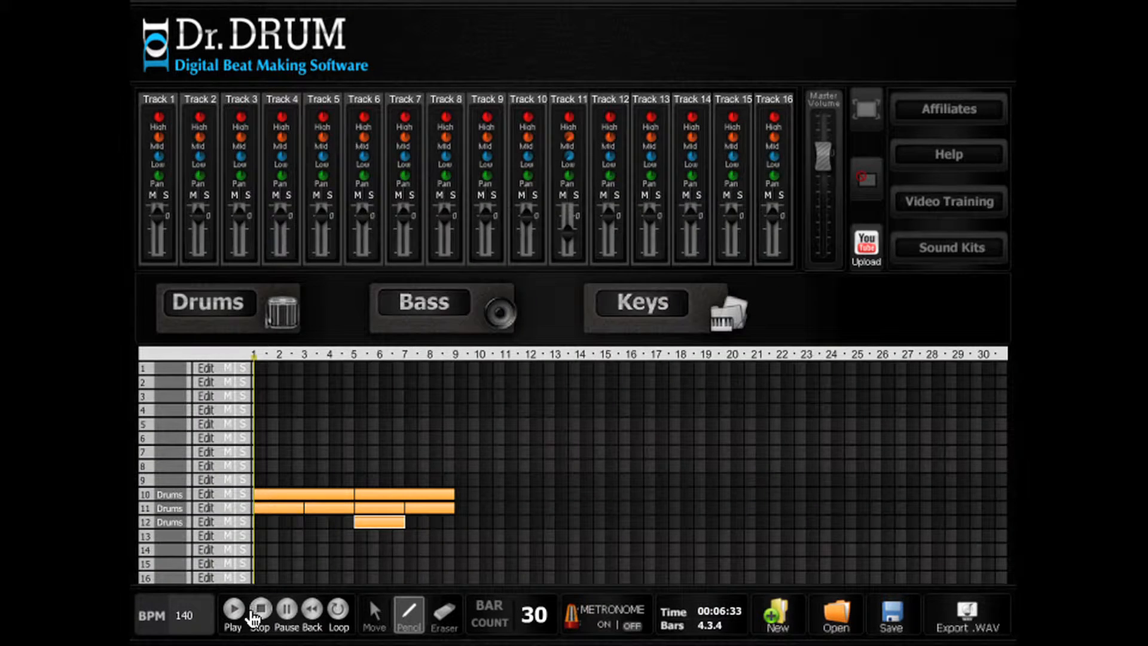
- Loop playback from just after bar 4 and lower track 12's volume between listens
left_click(337, 609)
left_click_drag(258, 359, 336, 361)
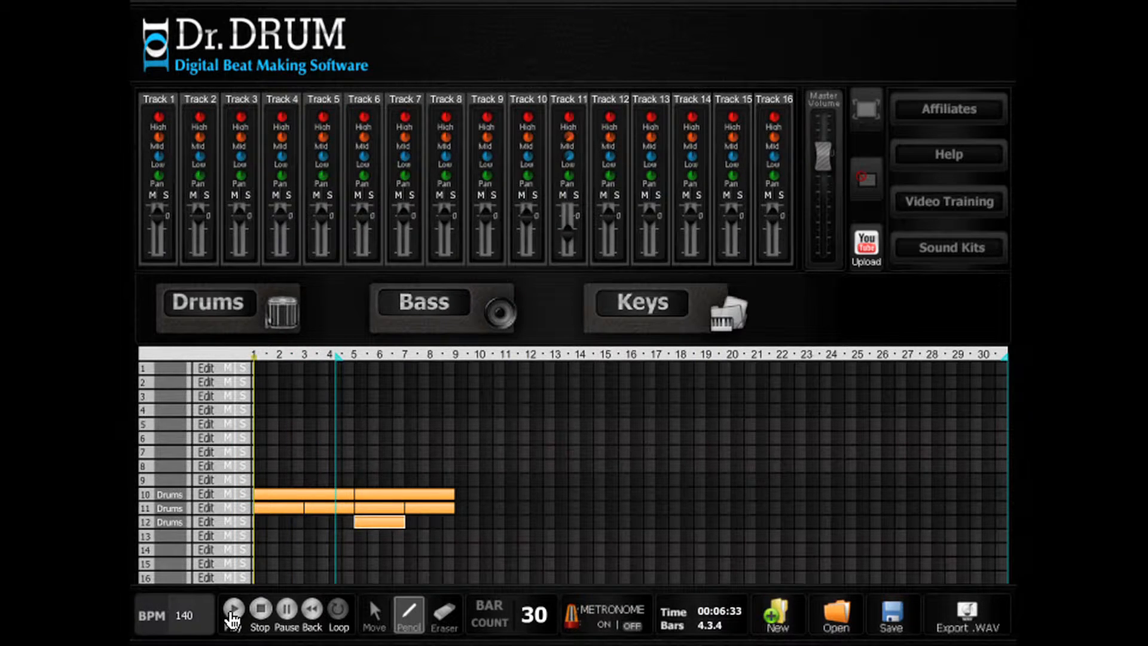
left_click(234, 609)
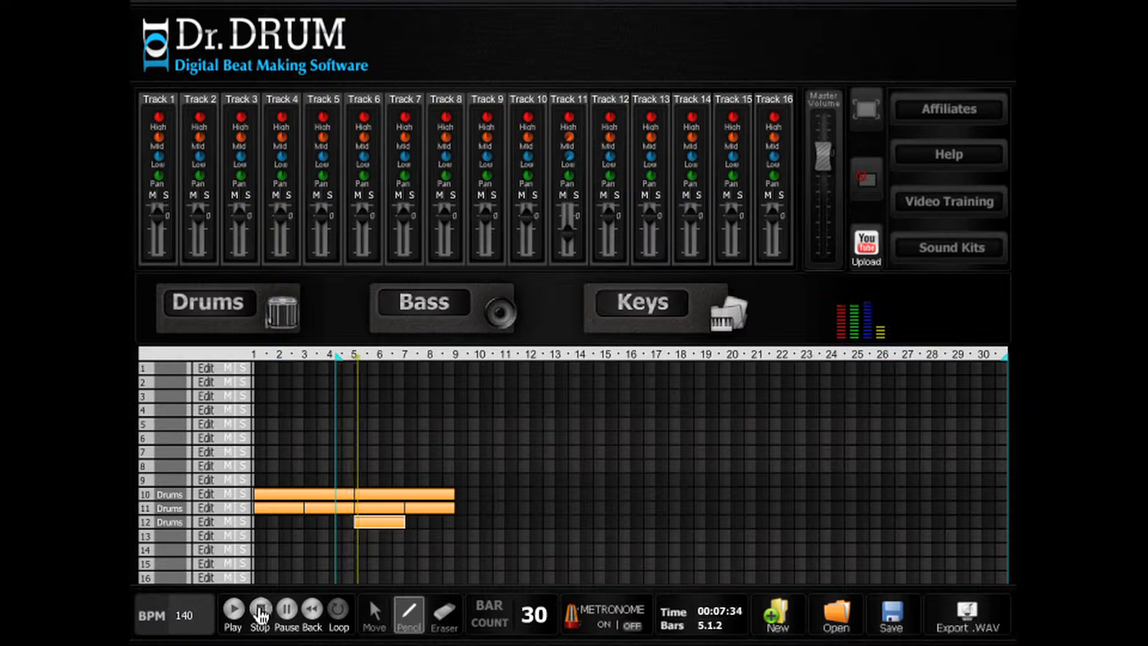
left_click(260, 609)
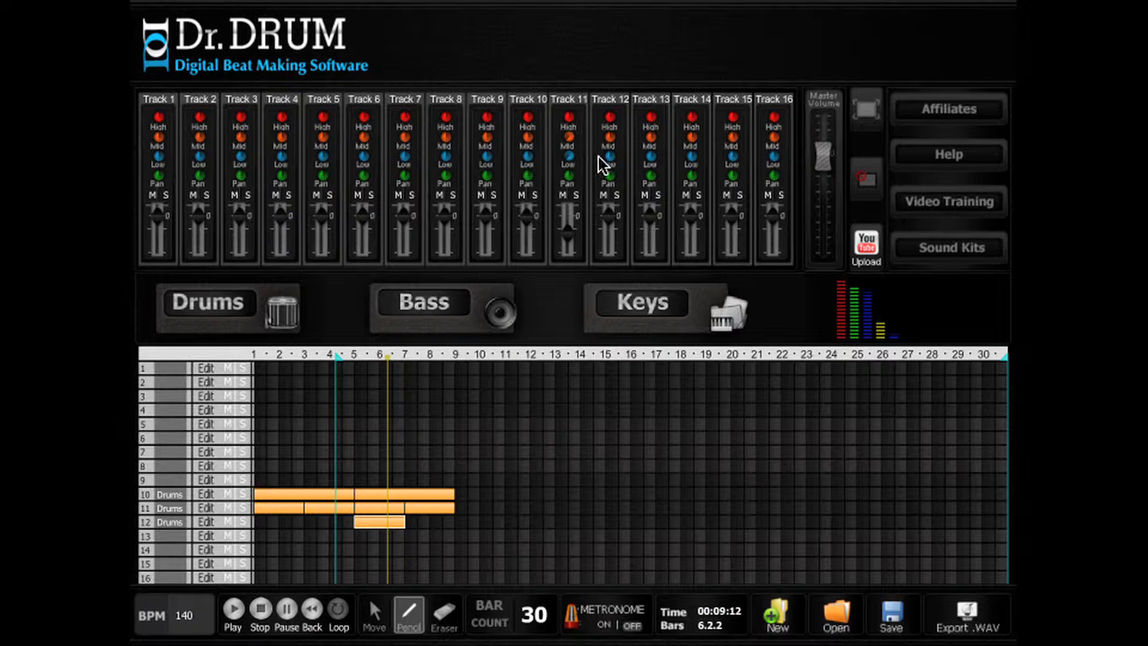
left_click(610, 239)
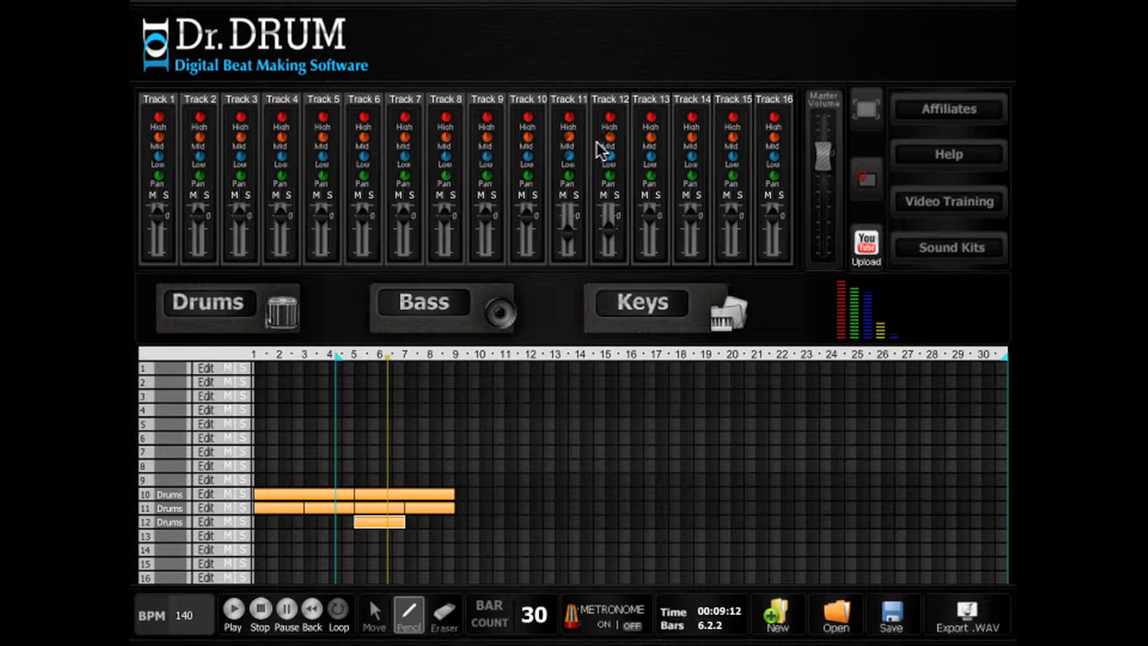
left_click(234, 610)
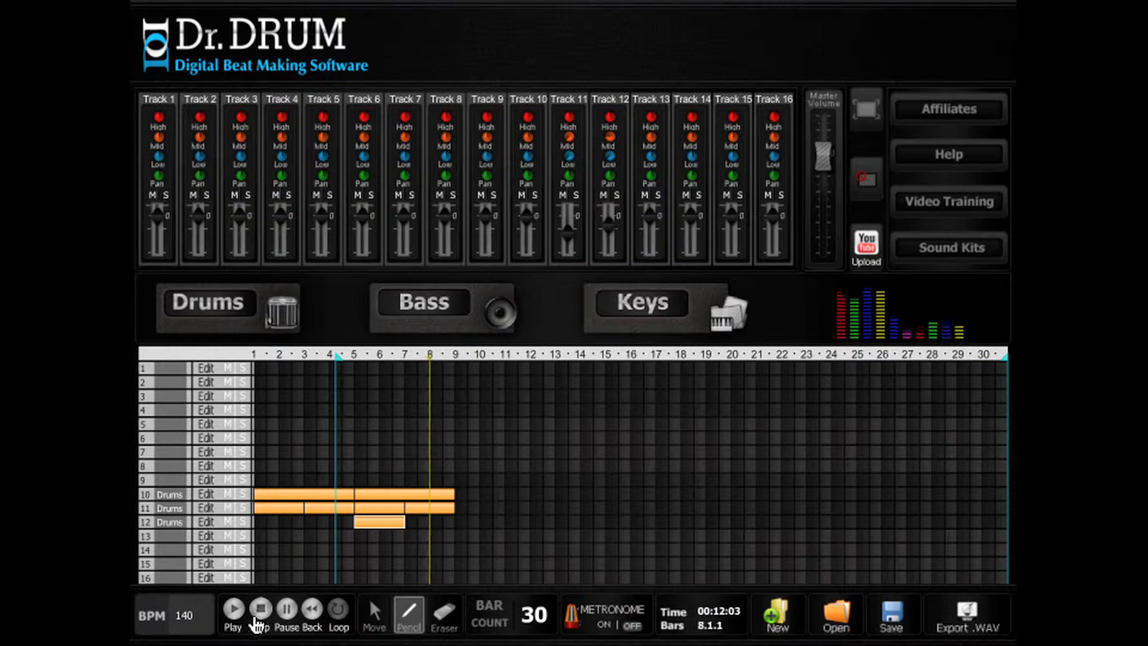
- Duplicate the two-bar track 12 clip at bar 7
left_click(375, 622)
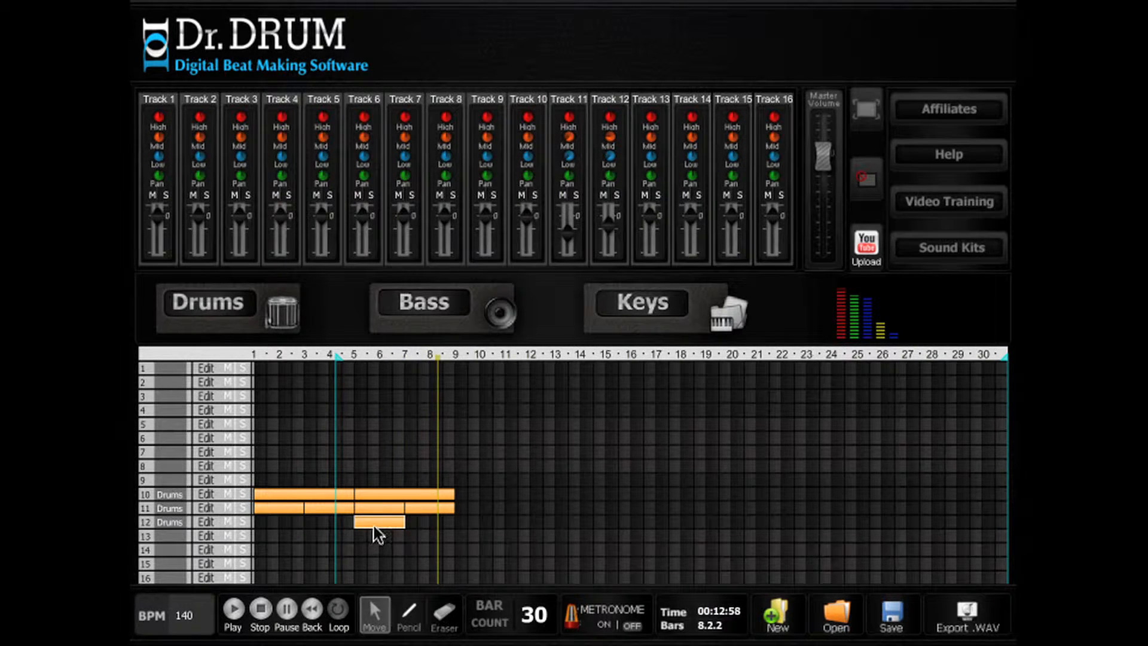
left_click(373, 524)
left_click_drag(413, 523, 423, 523)
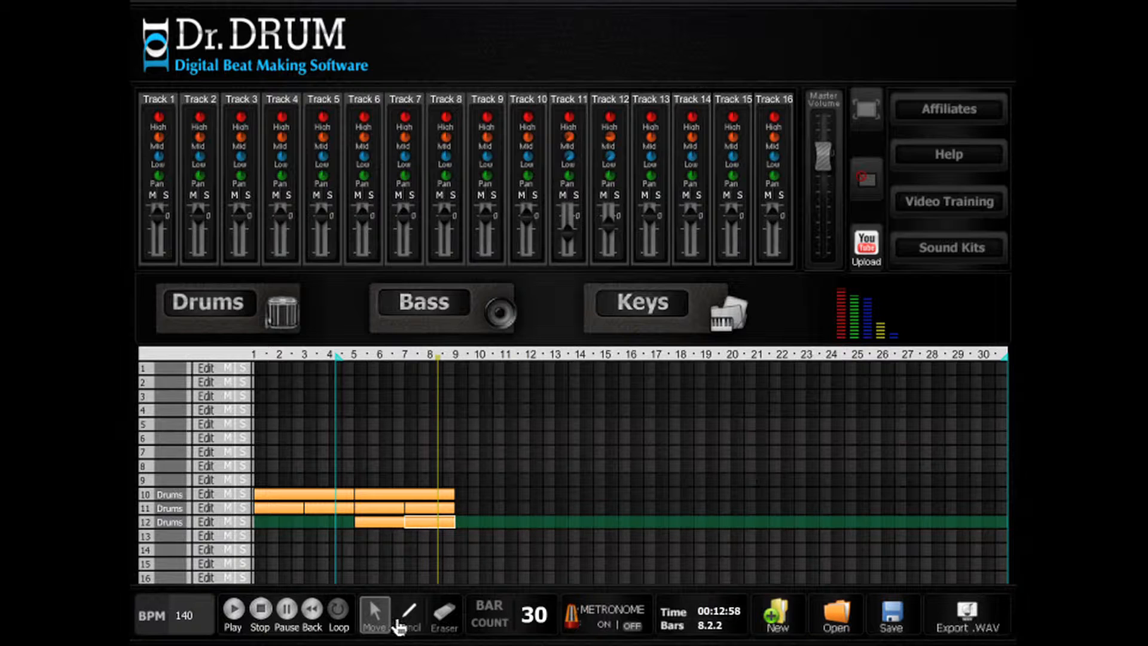
- Add a one-bar clip on track 16 at bar 5 with a crash on the first step from the Hip Hop 1 kit
left_click(399, 620)
left_click(359, 578)
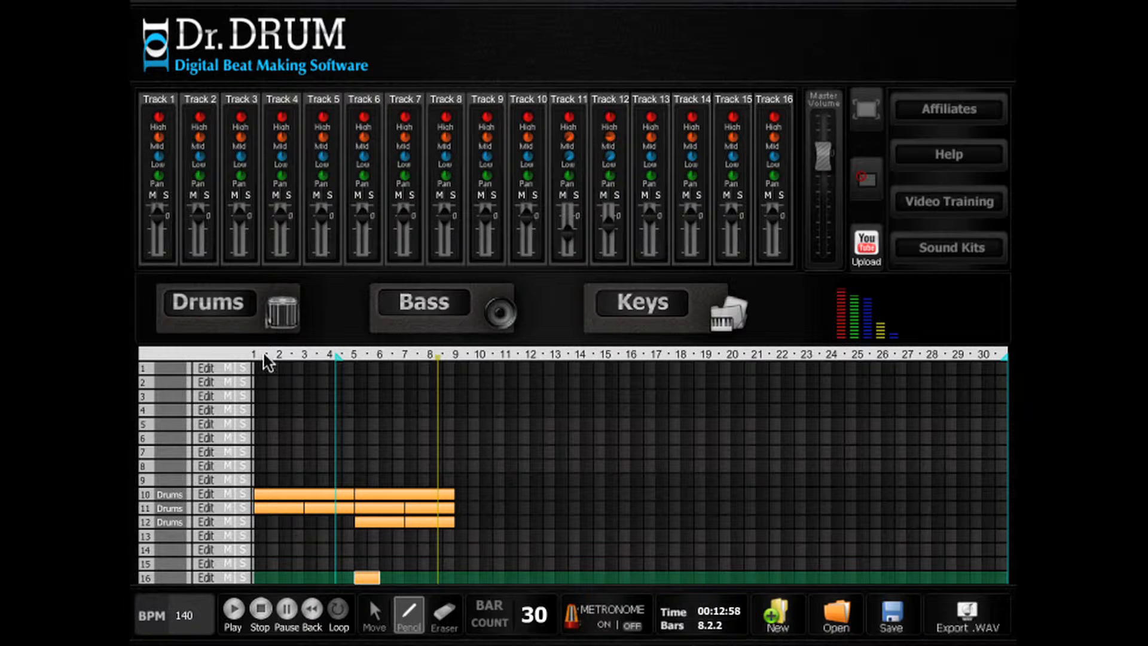
left_click(290, 323)
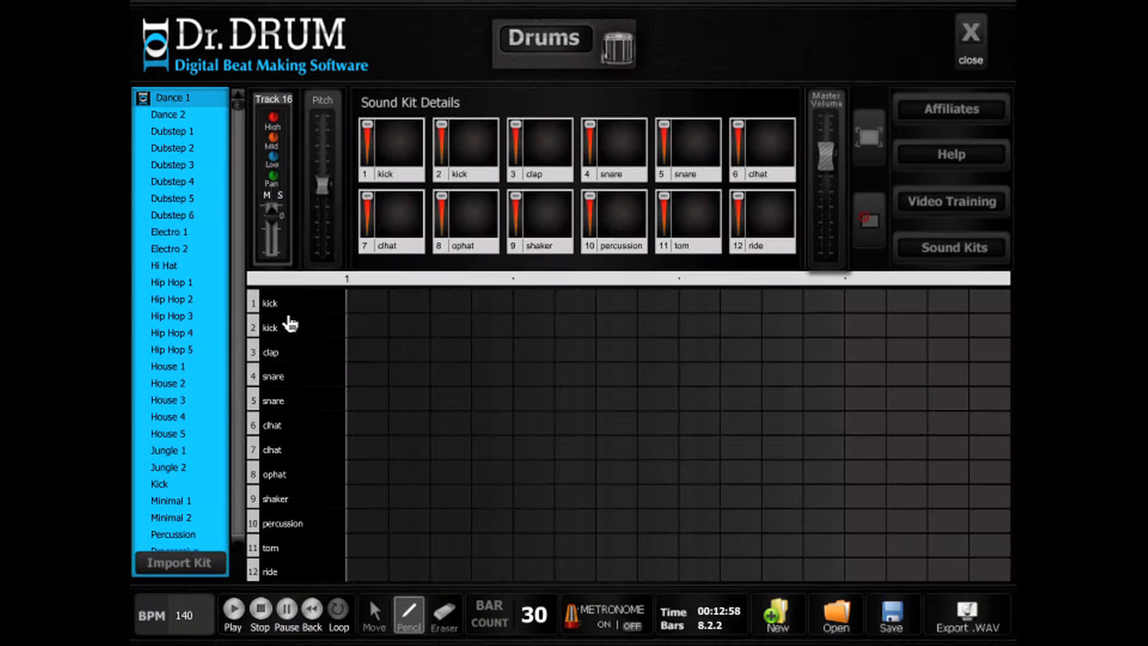
left_click(178, 288)
left_click(369, 304)
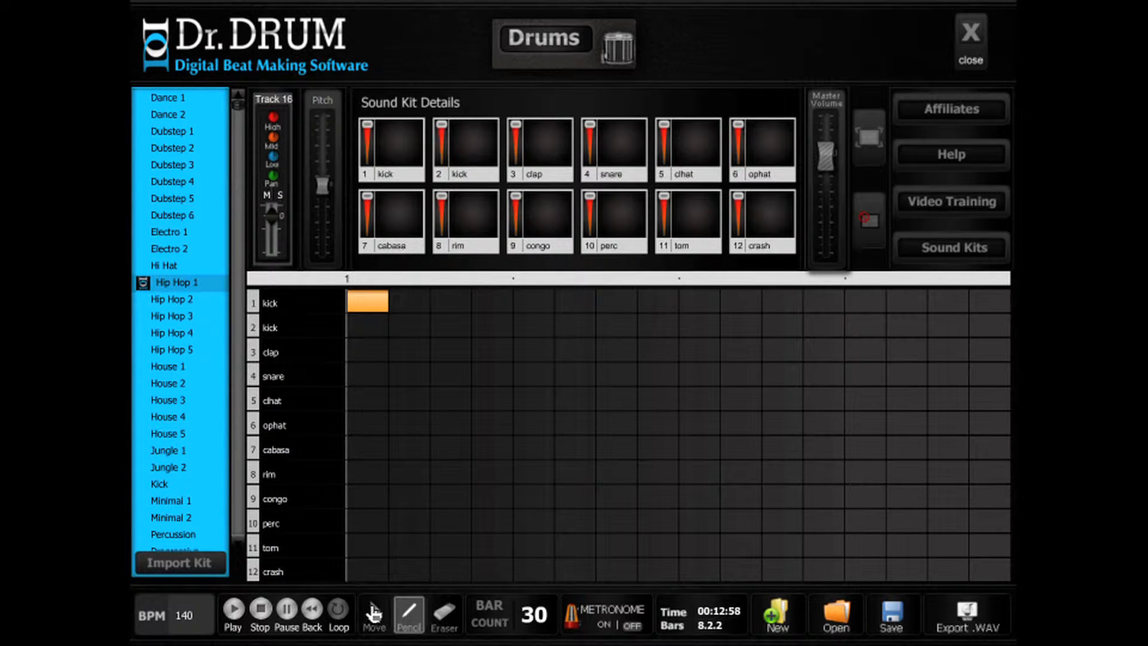
left_click(366, 571)
left_click(445, 614)
left_click(370, 302)
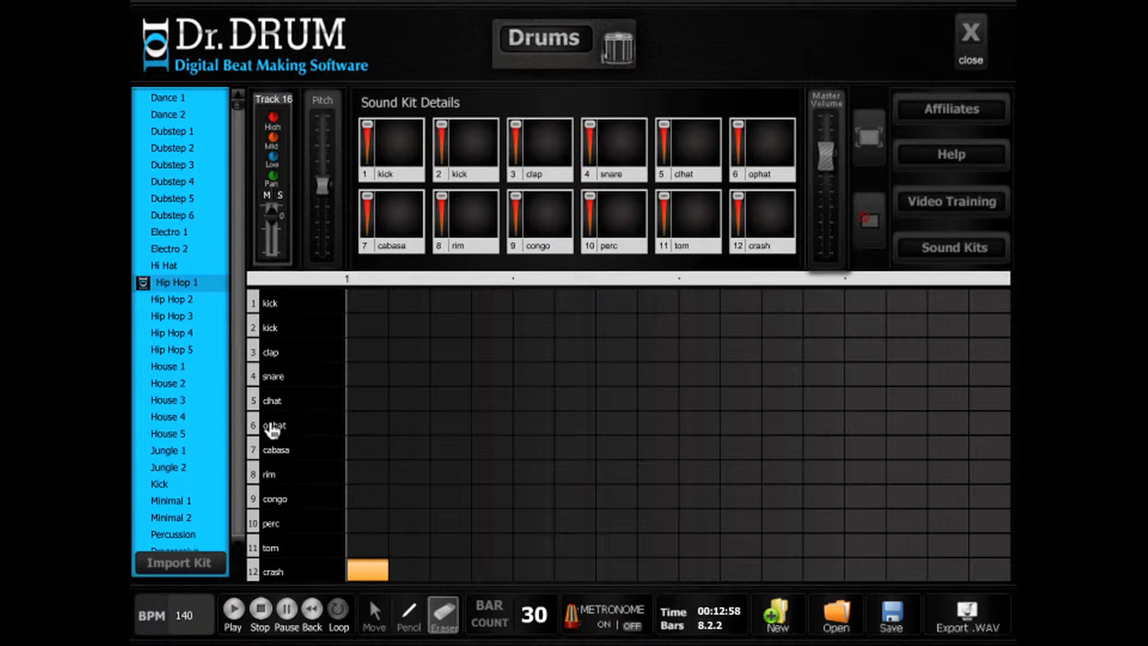
left_click(970, 41)
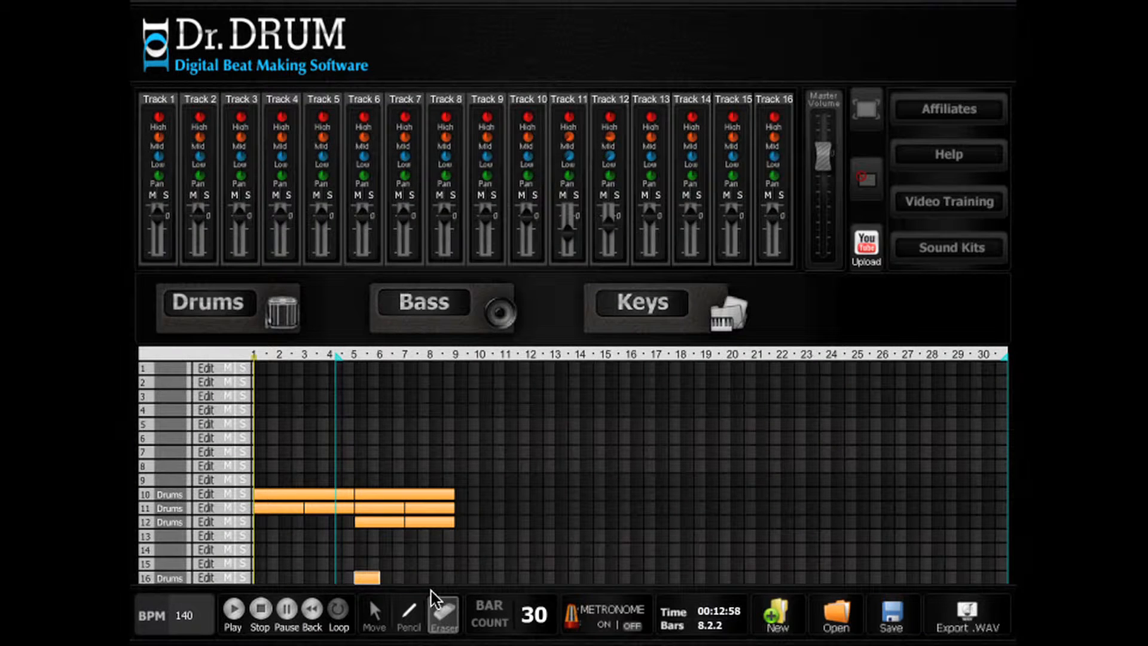
- Copy the track 16 clip to track 15 and replace its crash with open hats on steps 2 and 5
left_click(376, 622)
left_click_drag(367, 577, 364, 564)
left_click(202, 564)
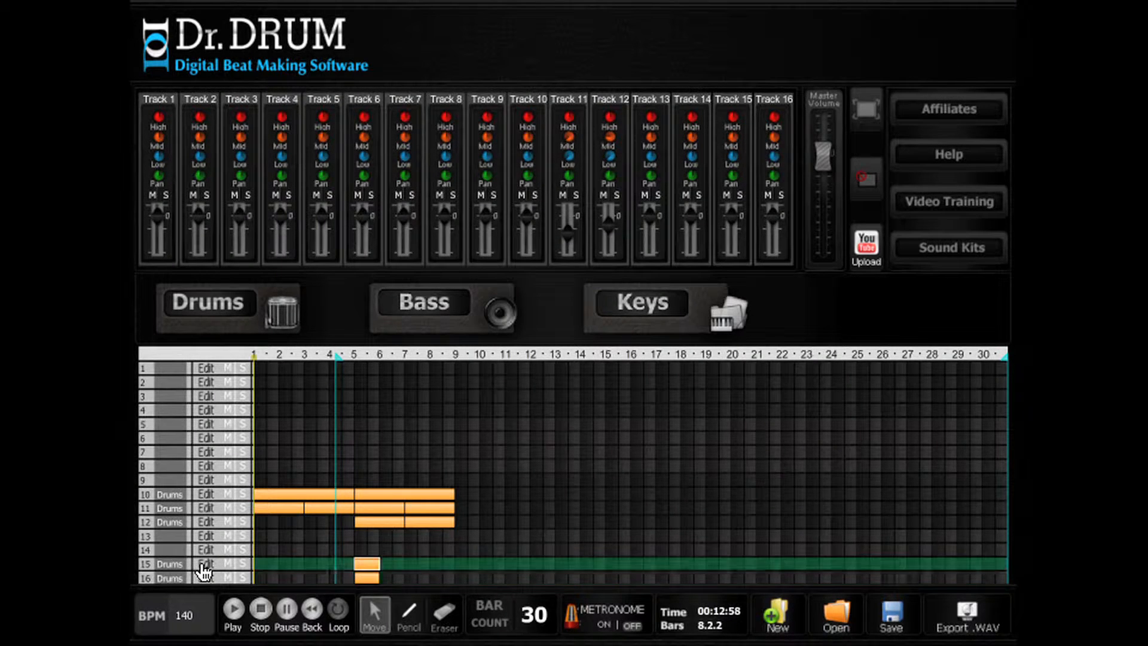
left_click(442, 619)
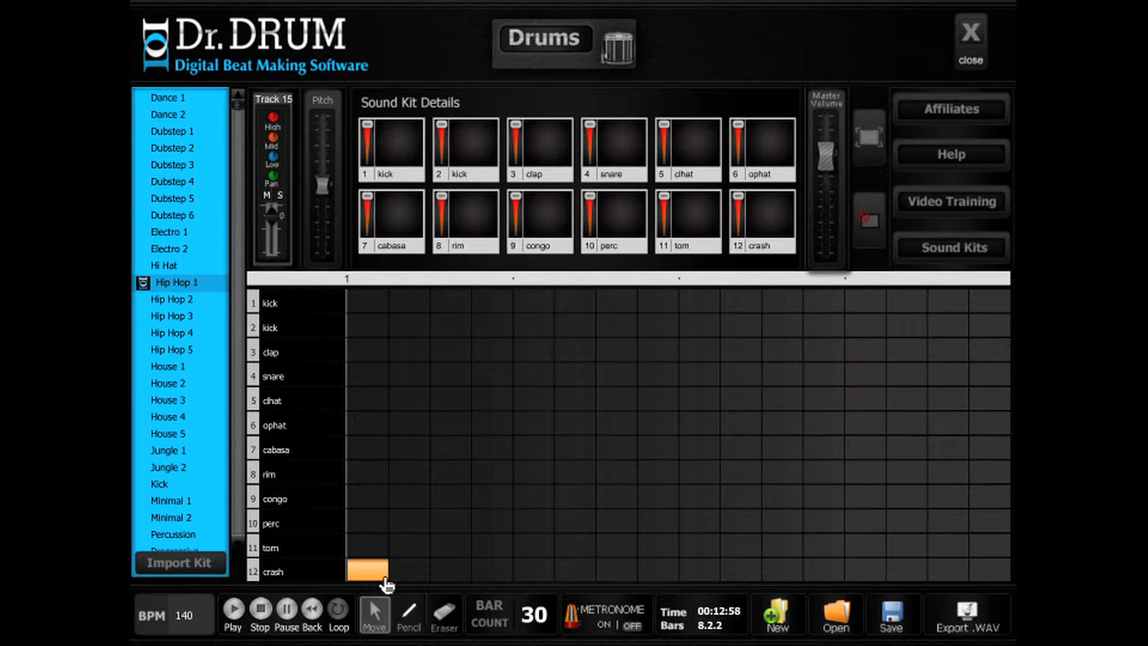
left_click(376, 574)
left_click(409, 613)
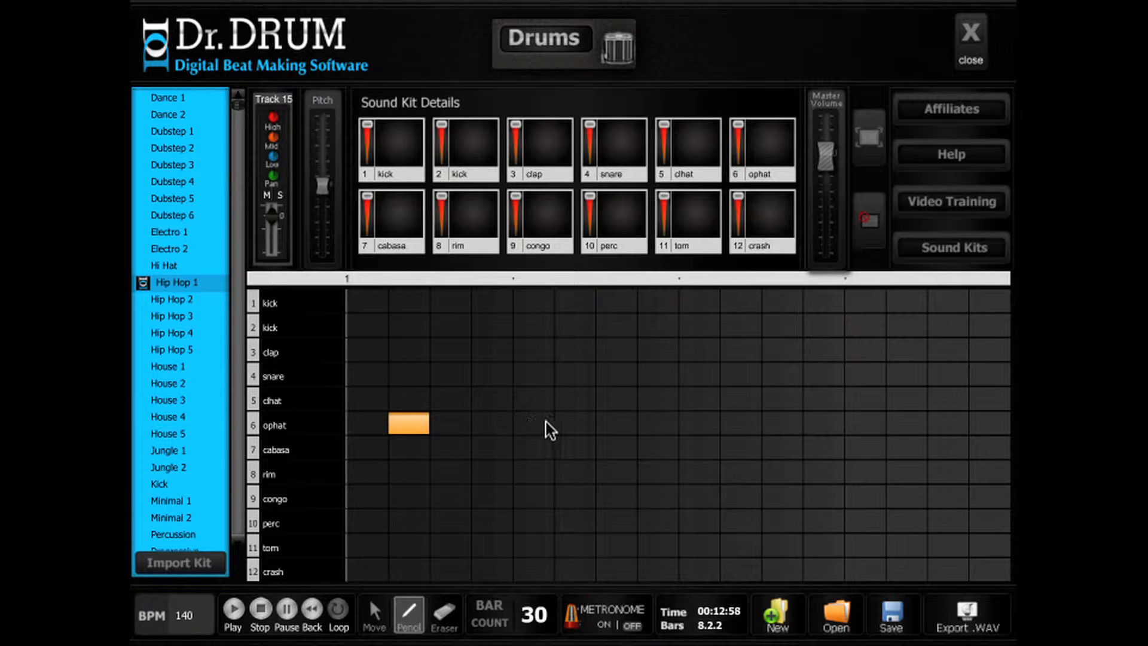
left_click(967, 43)
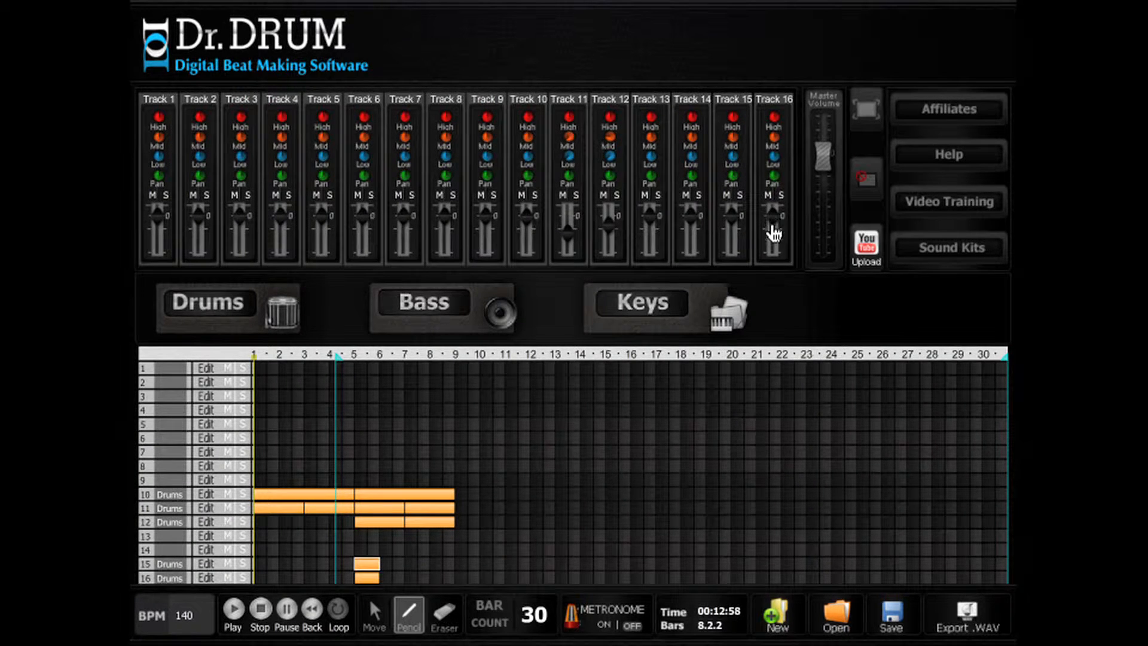
- Lower track 16's volume and move the one-bar track 15 clip to bar 6, playing the section to check
left_click_drag(773, 233, 772, 238)
left_click(249, 603)
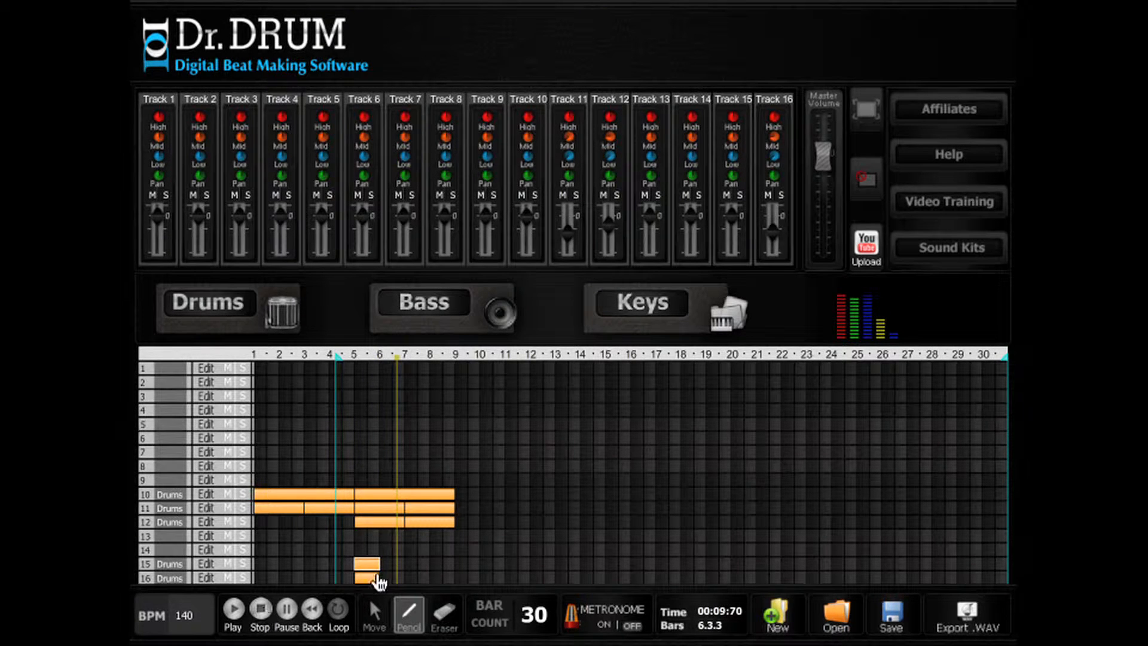
left_click(367, 560)
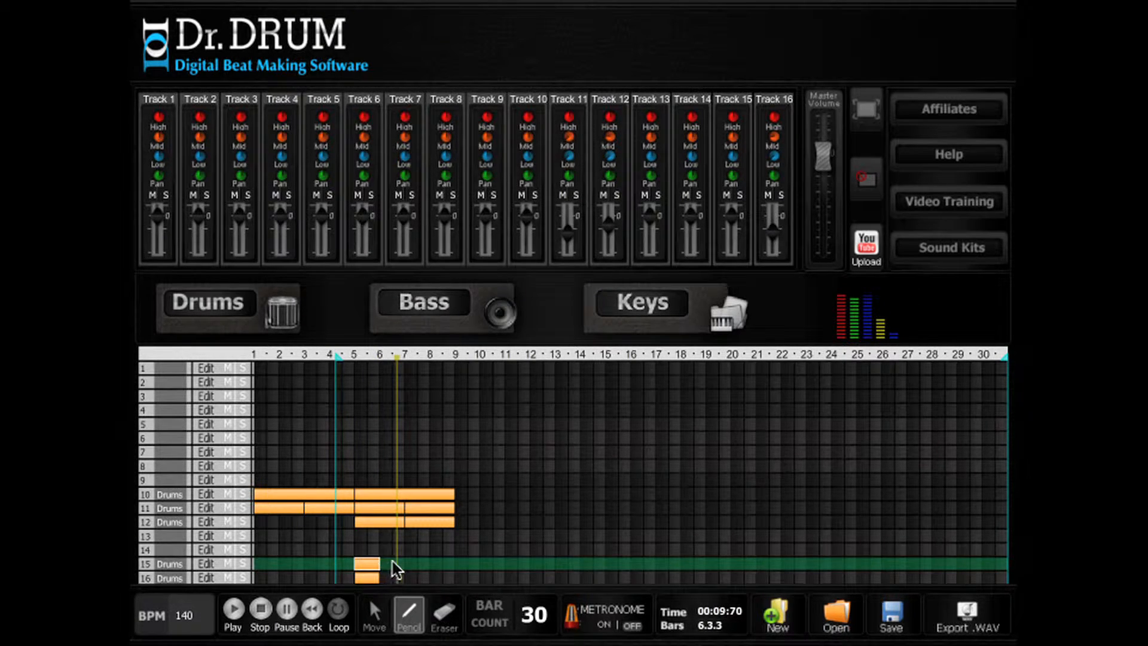
left_click(374, 611)
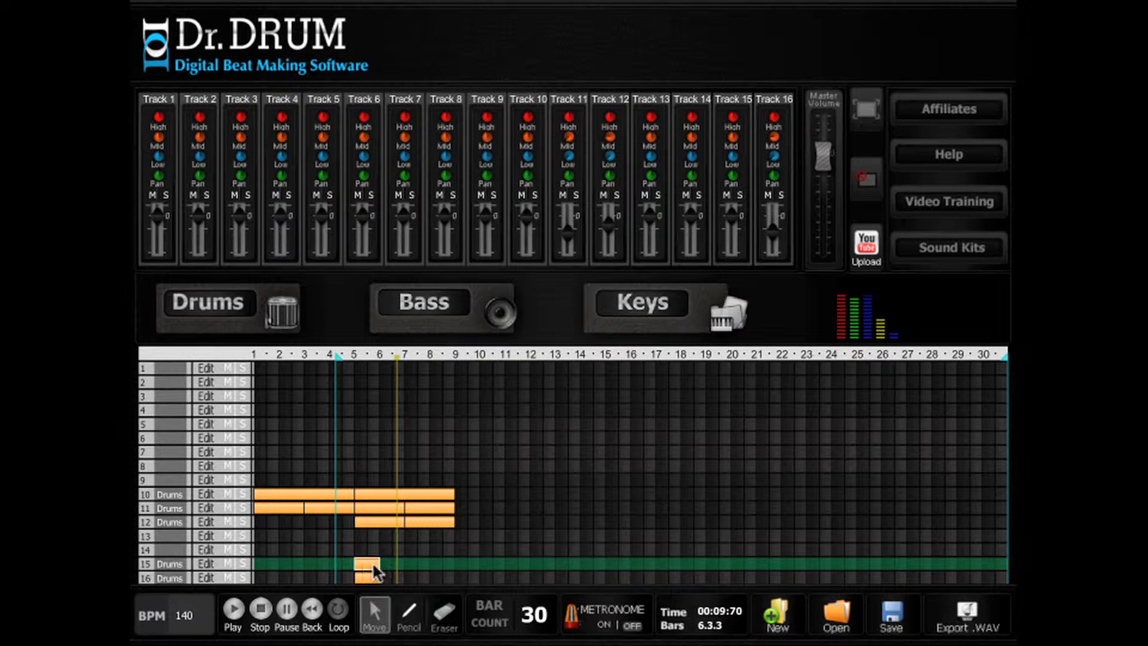
left_click_drag(367, 565, 386, 565)
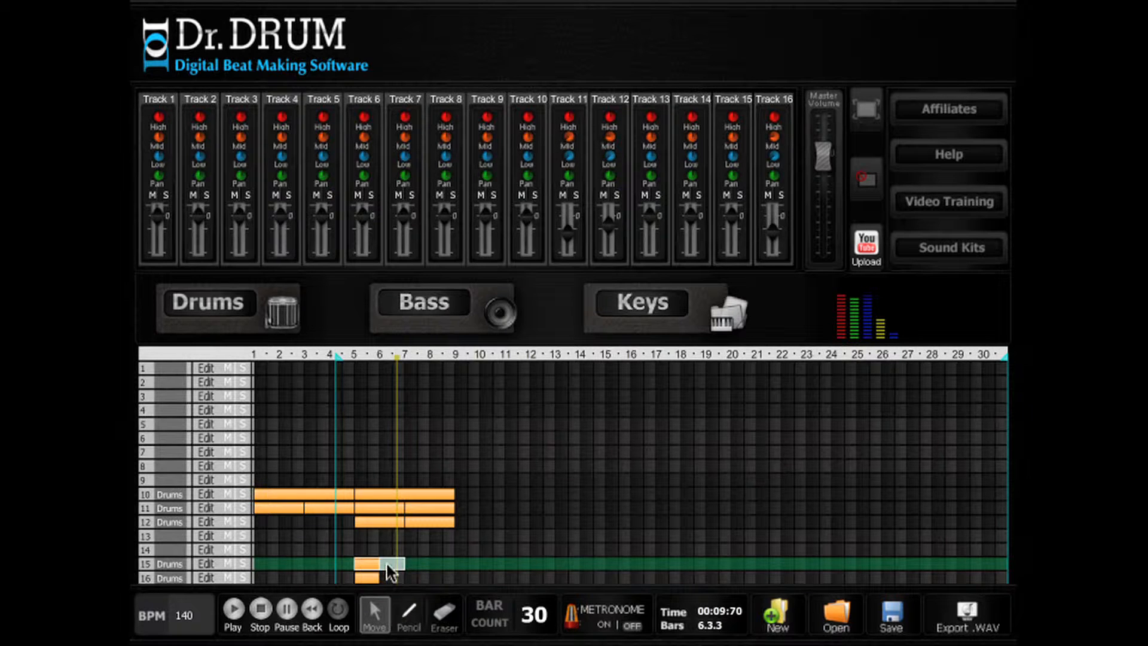
left_click(234, 609)
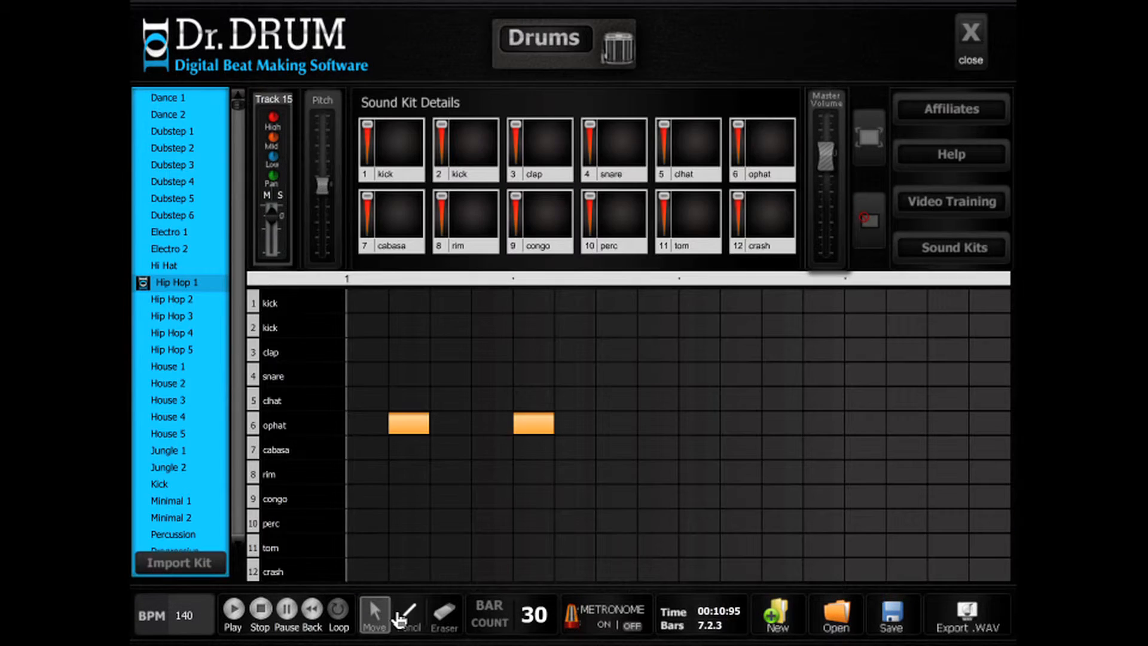
- Add a third open hat on step 8 of the track 15 pattern
left_click(408, 619)
left_click(661, 426)
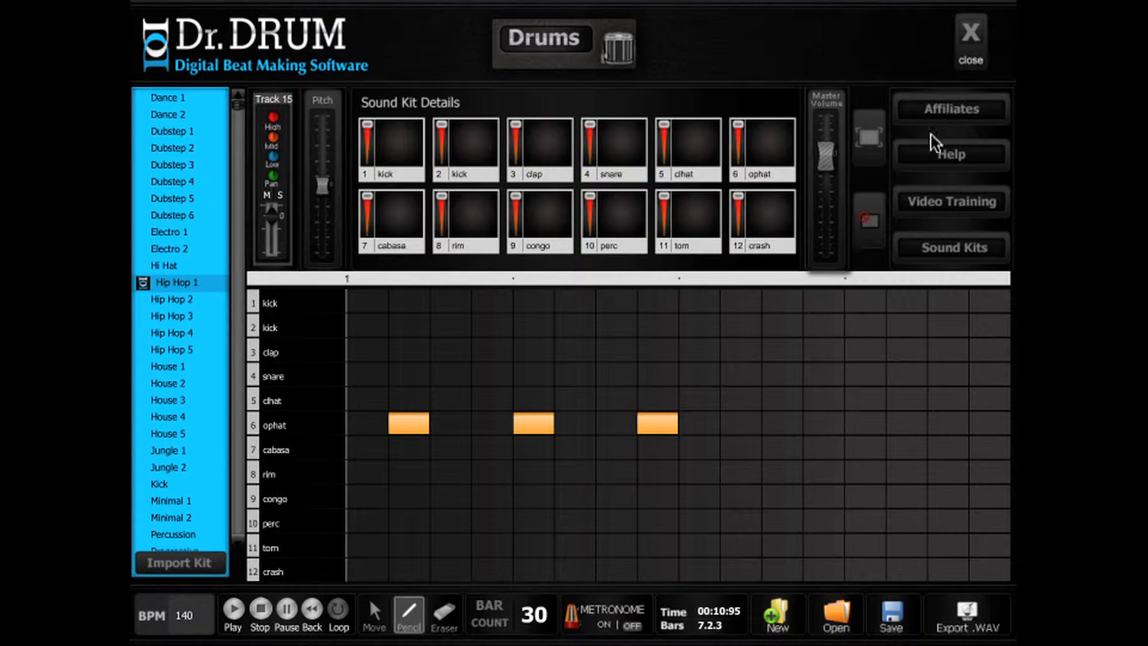
left_click(970, 33)
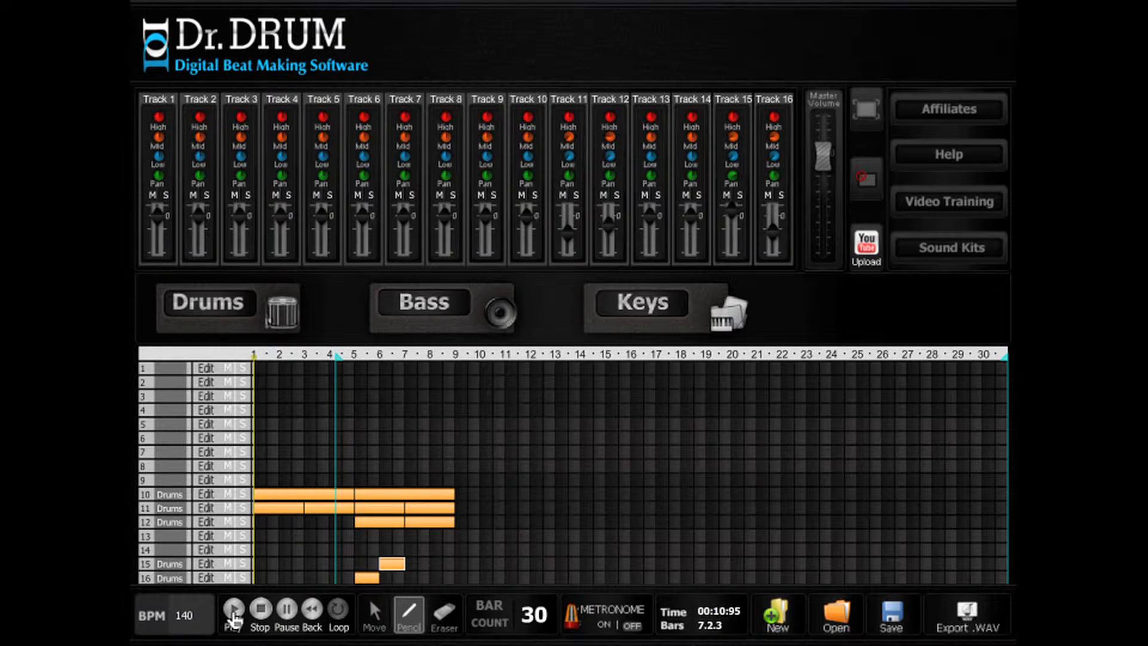
- Duplicate the track 15 clip at bar 8 and copy the bar 5–8 clips on tracks 10 to 12 to bar 9
left_click(415, 526)
key("space")
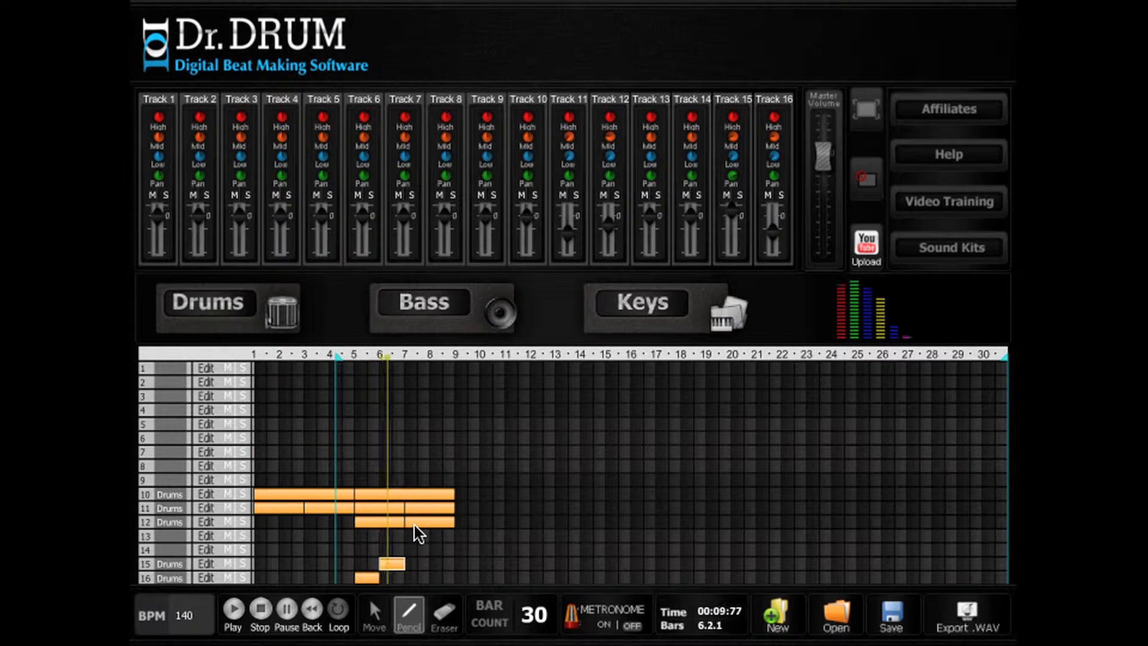
left_click(260, 609)
- Add a four-bar clip on track 13 at bar 5 with House 2 snares on beats 2 and 4 of its first two bars
left_click(412, 612)
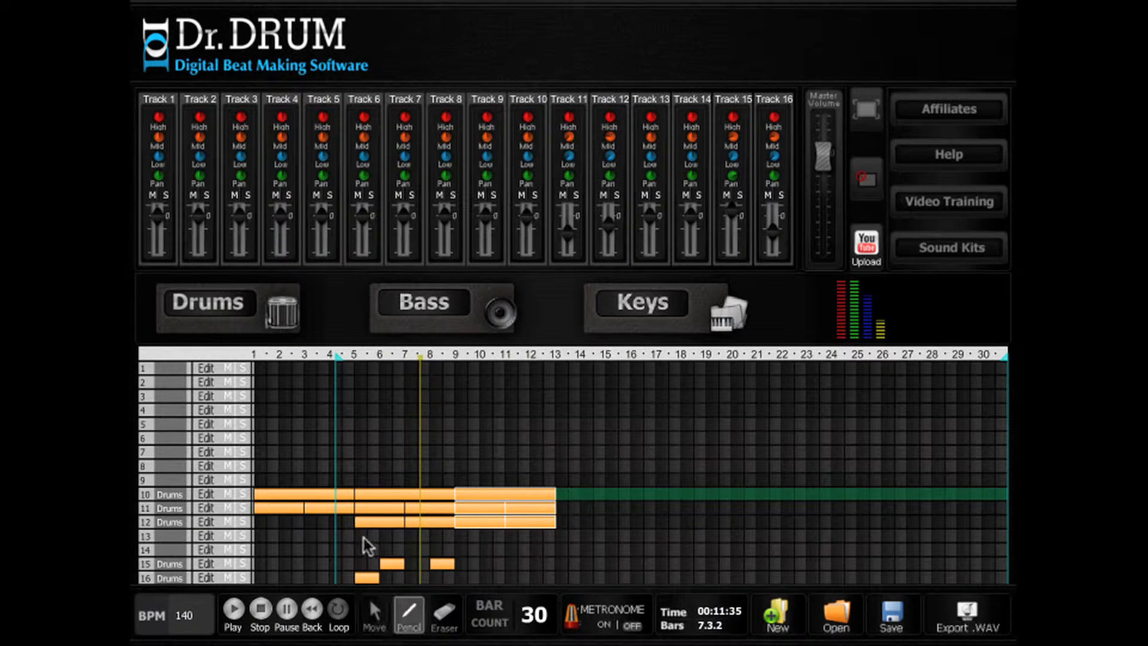
left_click(364, 536)
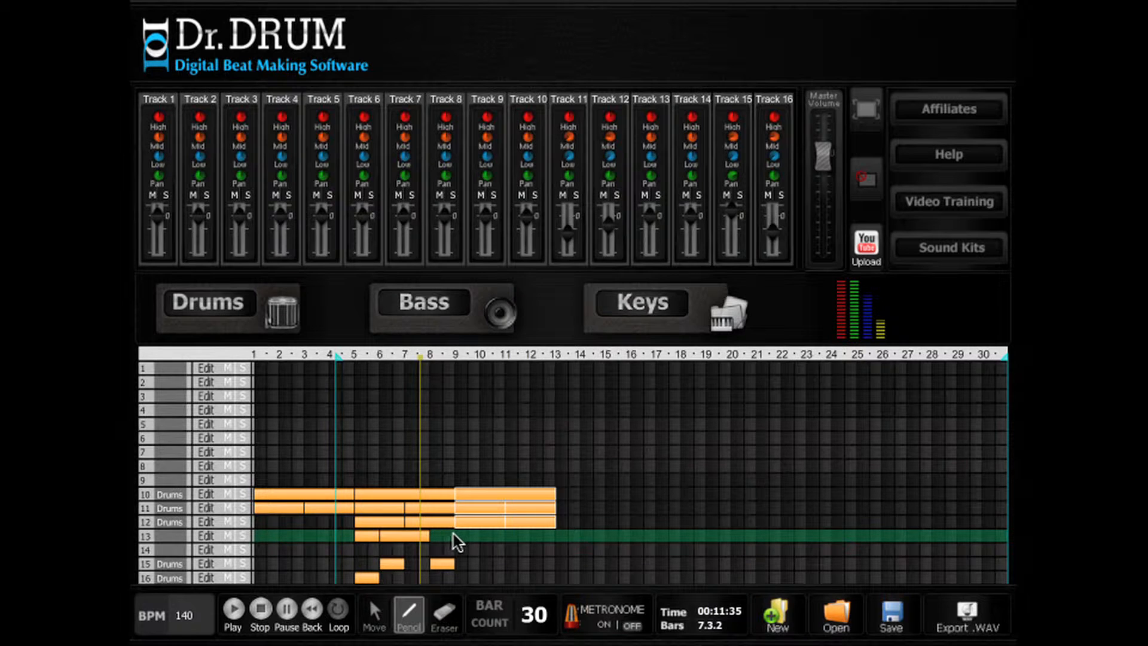
left_click_drag(458, 534, 454, 535)
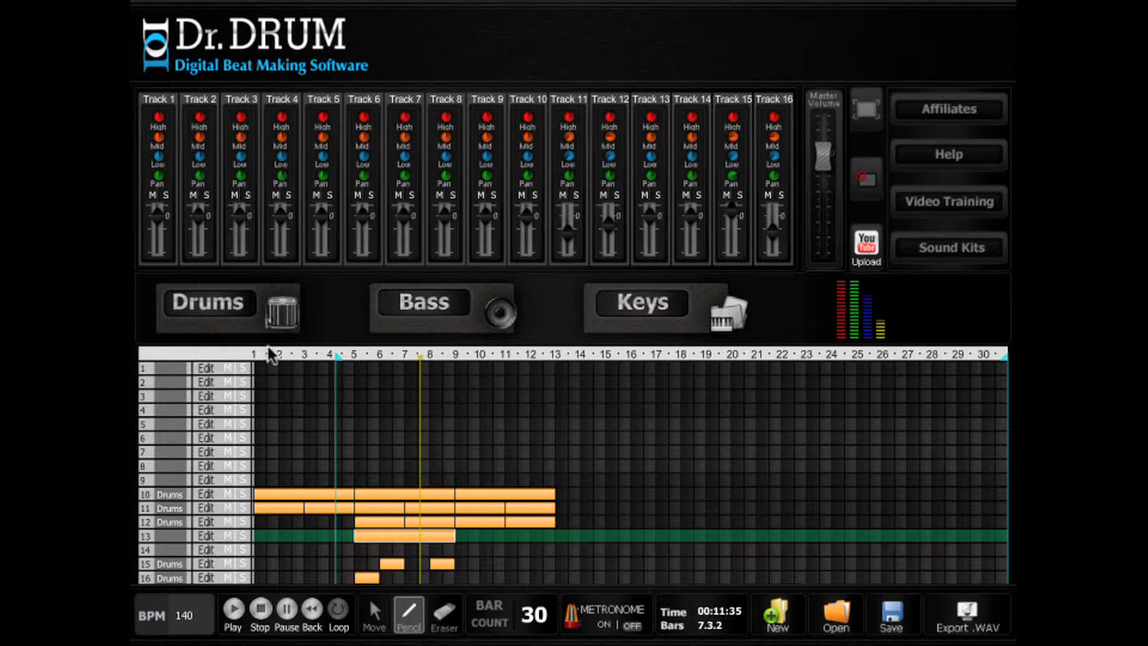
left_click(203, 535)
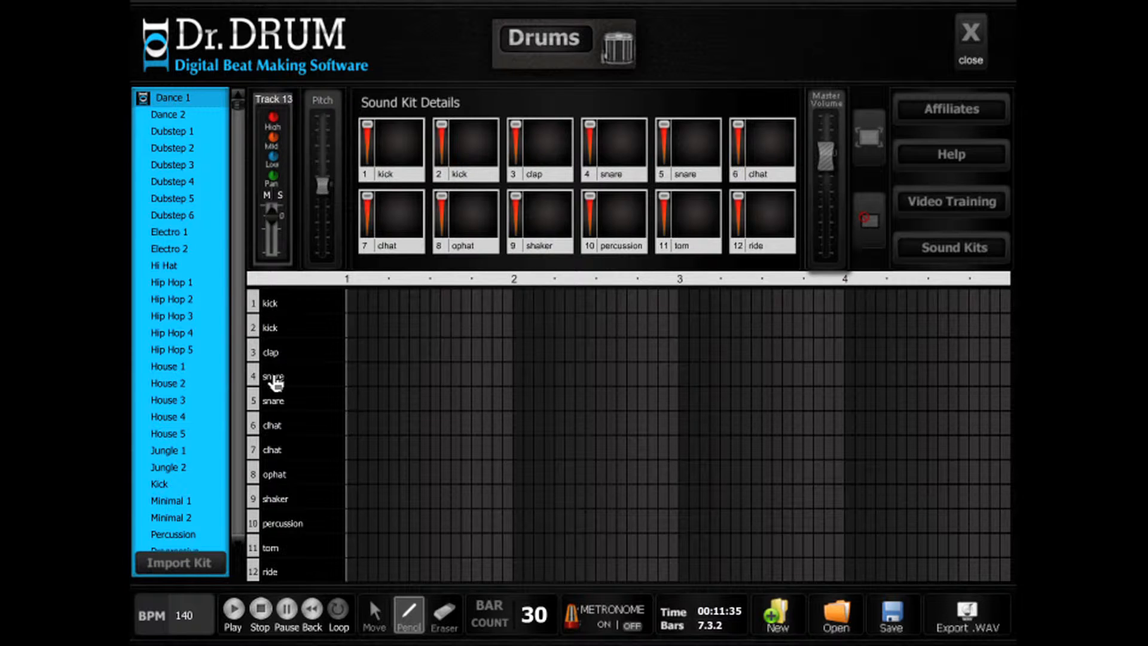
left_click(393, 374)
left_click(476, 375)
left_click(559, 375)
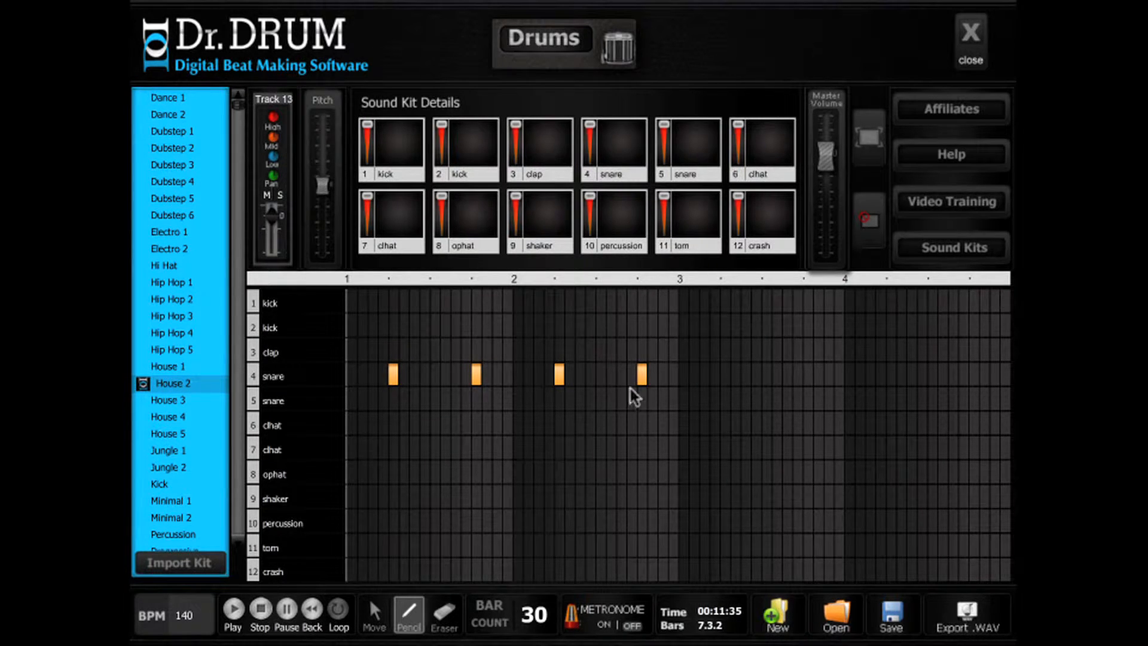
left_click(970, 36)
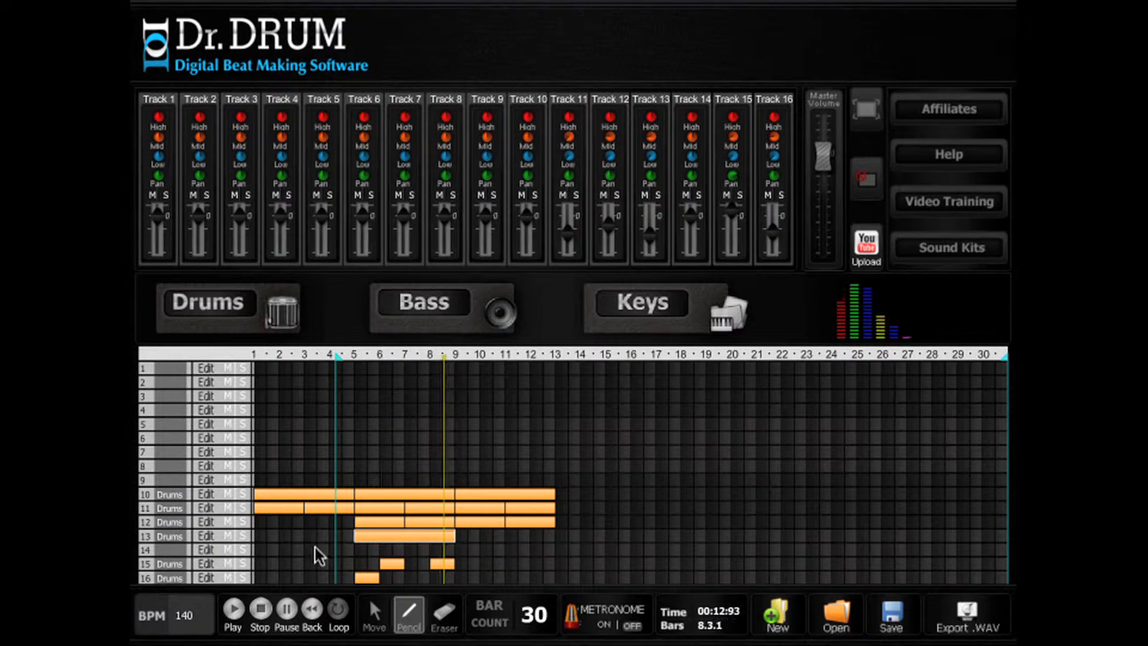
- Layer claps over the four snares in the track 13 pattern and lower the clap's level in the kit
left_click(235, 611)
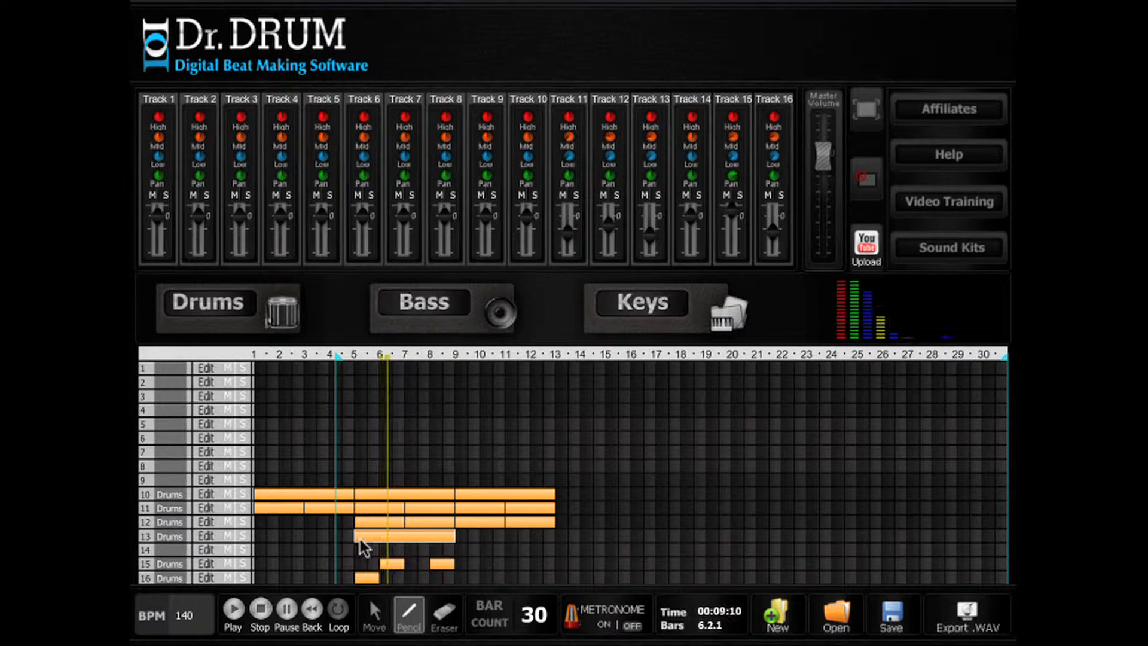
left_click(208, 541)
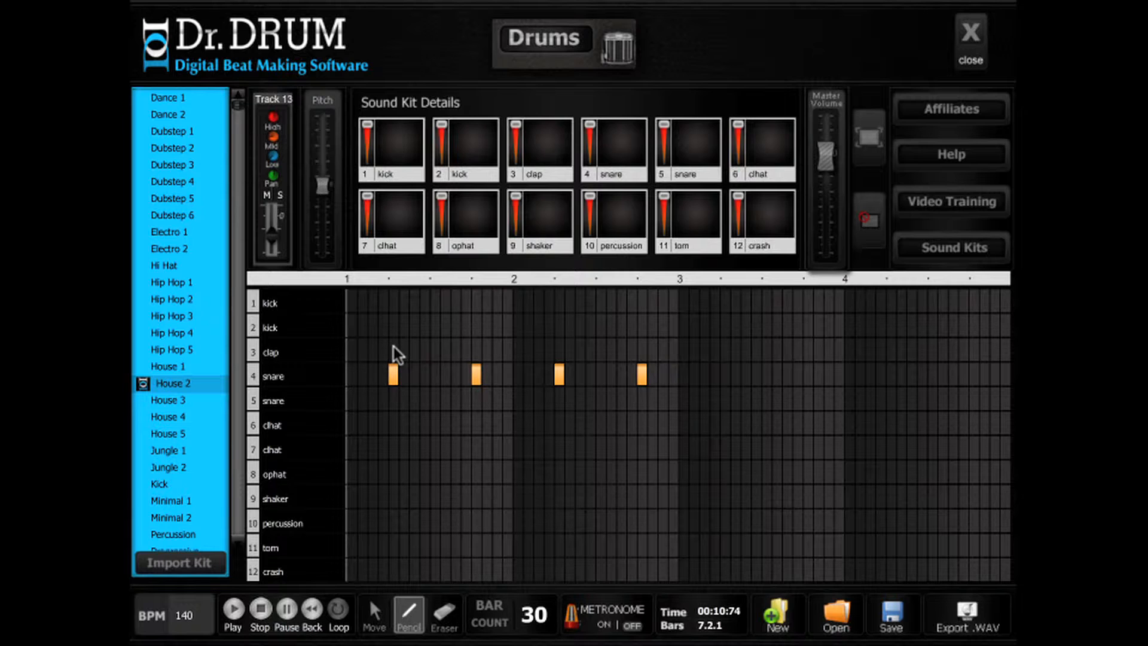
left_click(560, 351)
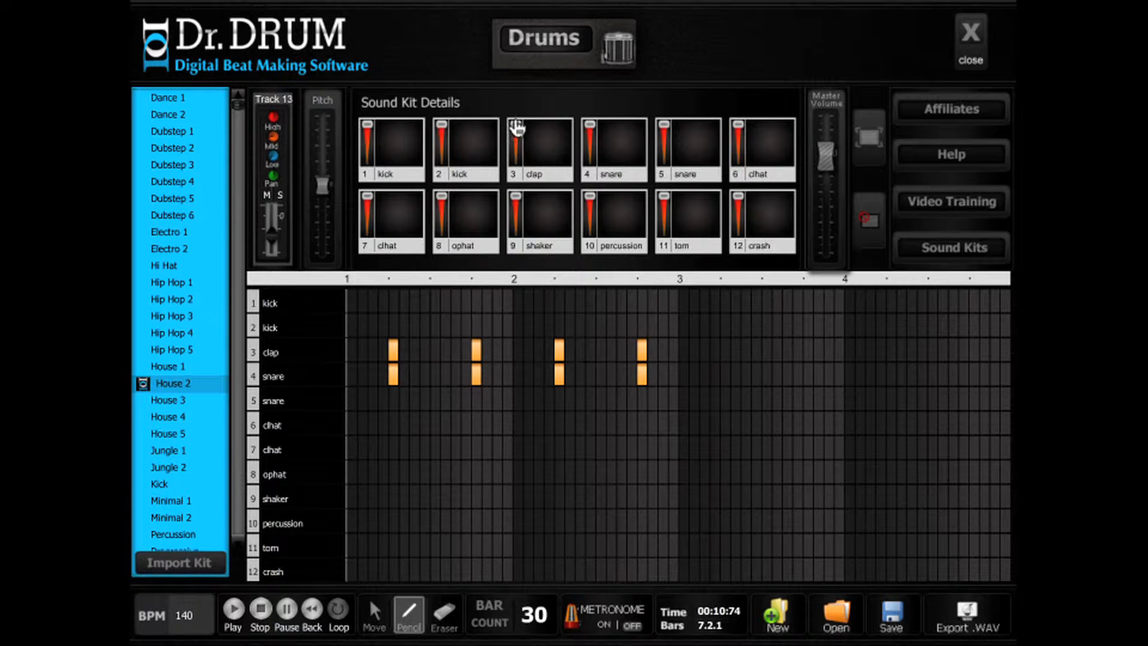
left_click_drag(515, 125, 516, 142)
left_click(970, 41)
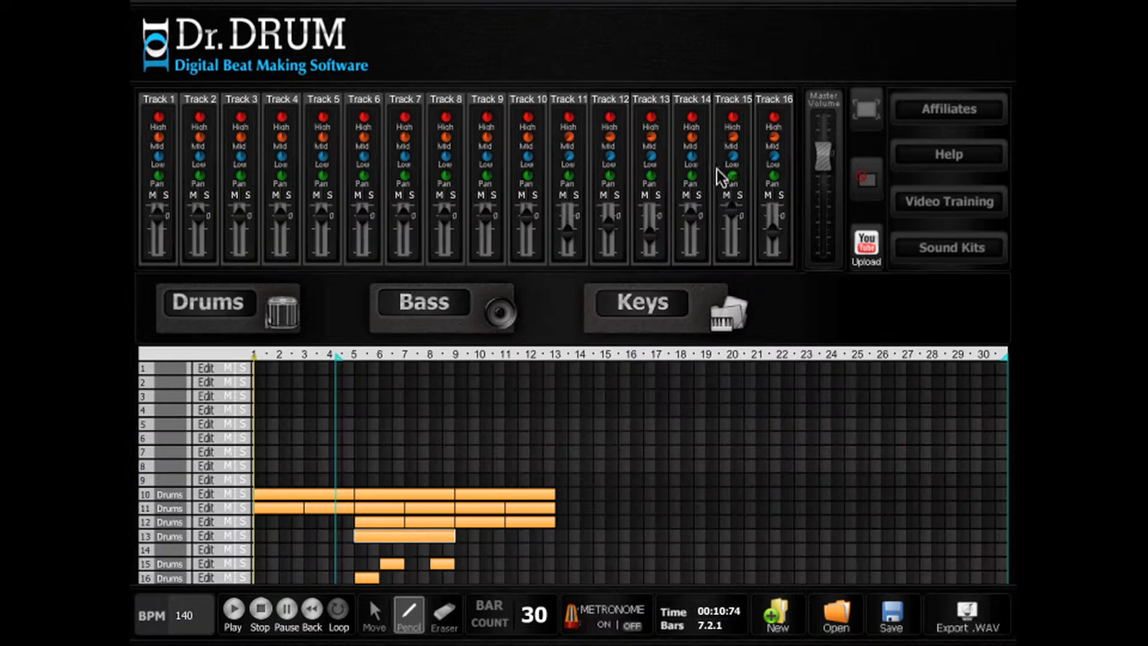
- Listen to the section and raise the clap's level slightly in track 13's kit
left_click(232, 613)
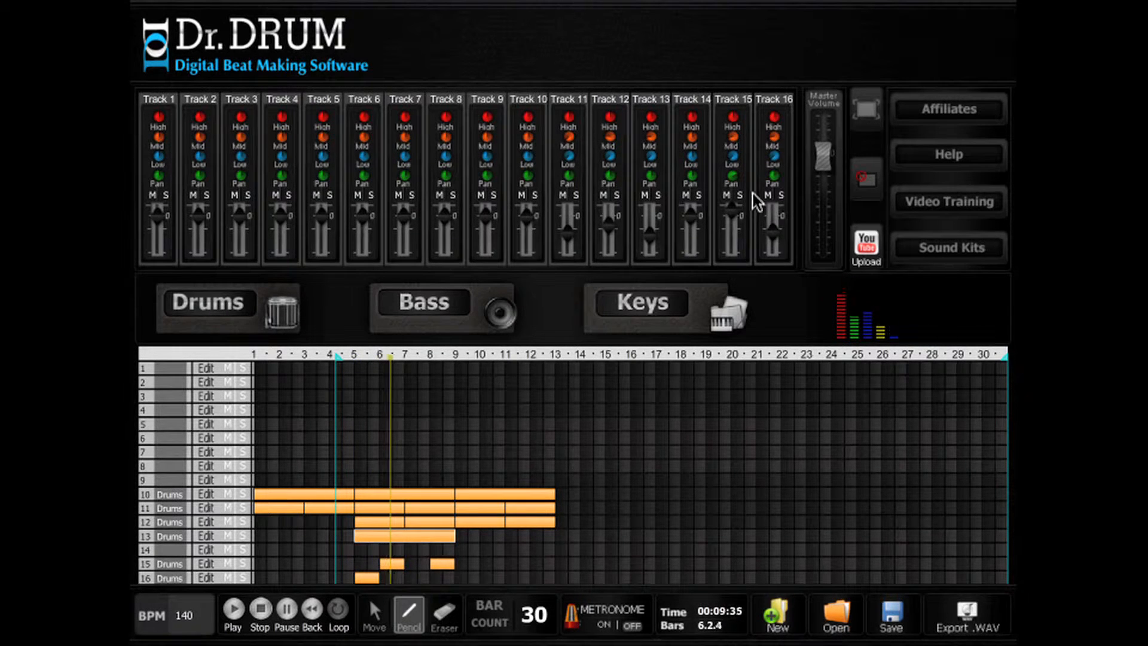
left_click(207, 535)
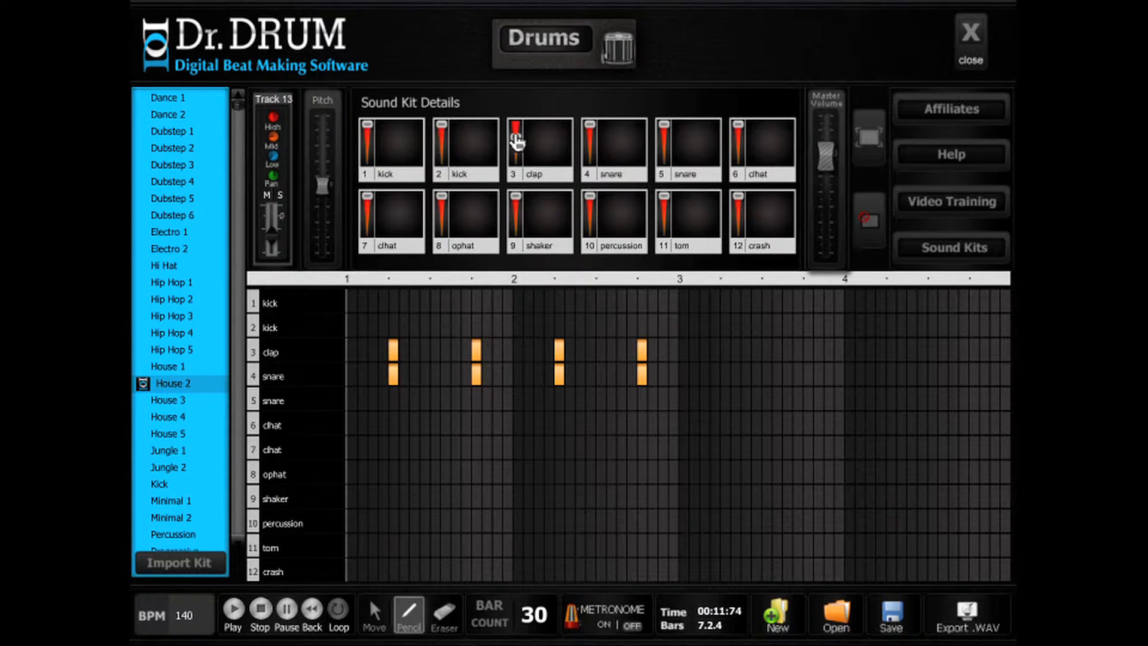
left_click_drag(518, 141, 516, 135)
left_click(971, 36)
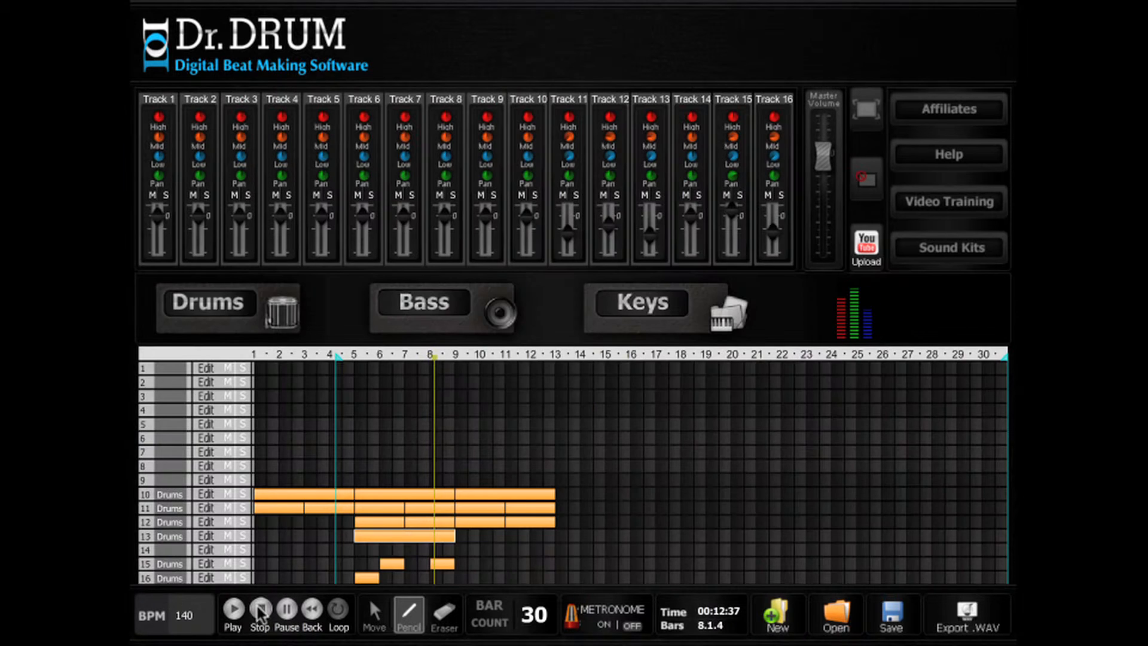
left_click(260, 610)
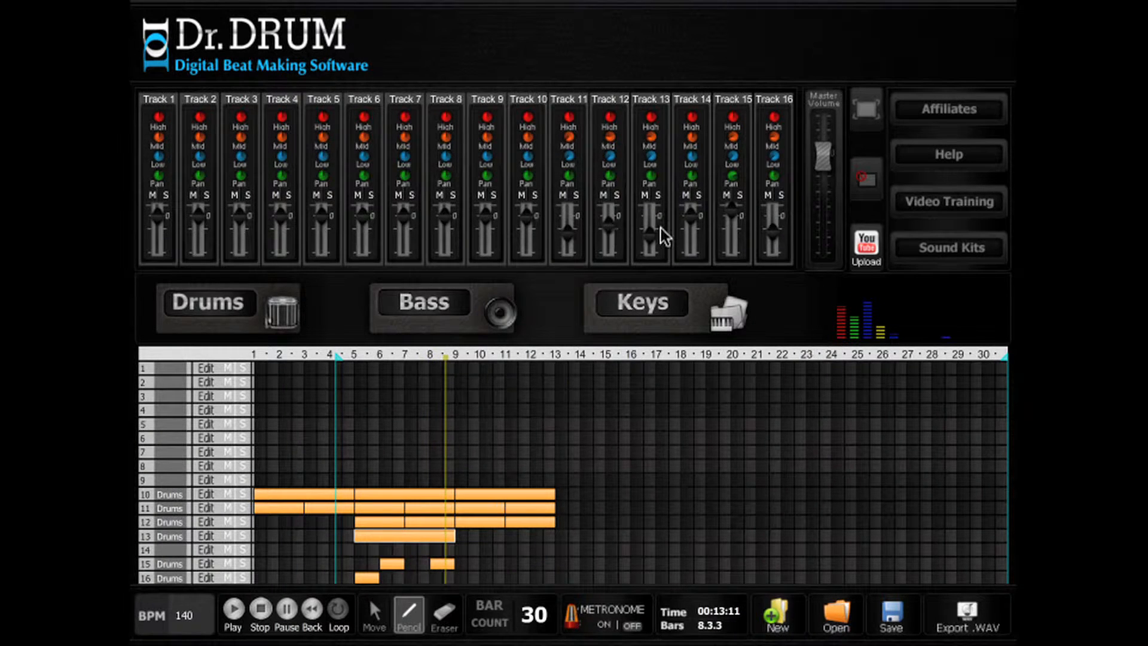
- Continue the layered claps and snares from the third bar of the track 13 pattern and duplicate the clip at bar 9
left_click(205, 536)
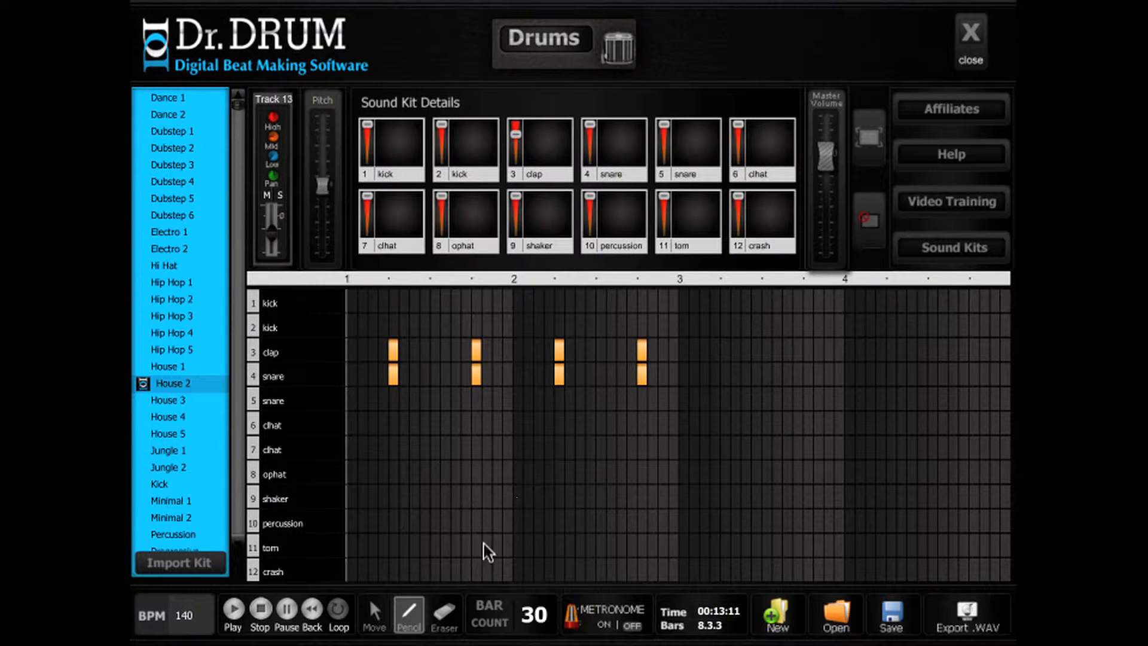
left_click(725, 349)
left_click(724, 371)
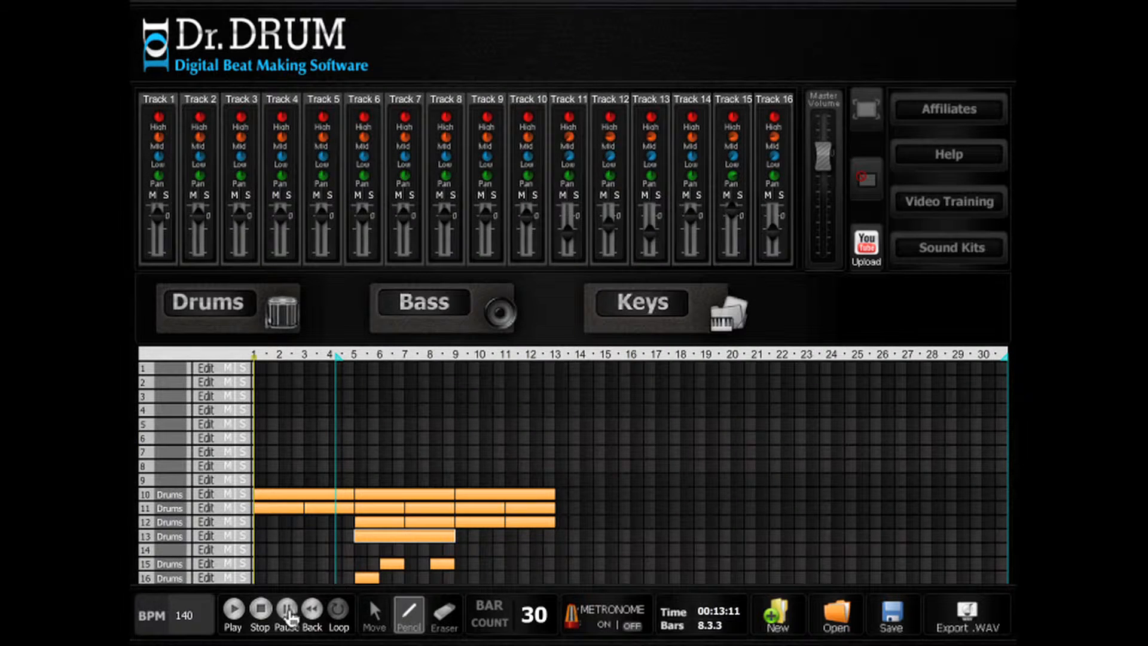
left_click(375, 615)
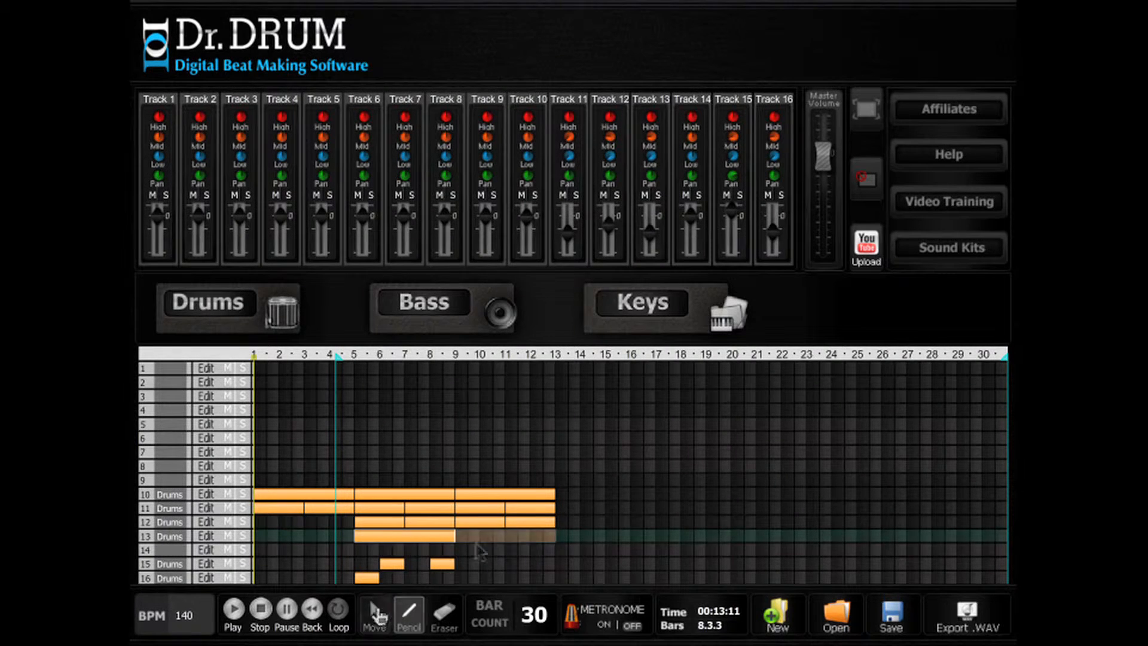
left_click_drag(404, 536, 504, 535)
- Copy the two track 15 clips to bars 10 and 12, and the track 16 clip to bar 13
left_click(400, 564)
left_click(396, 563)
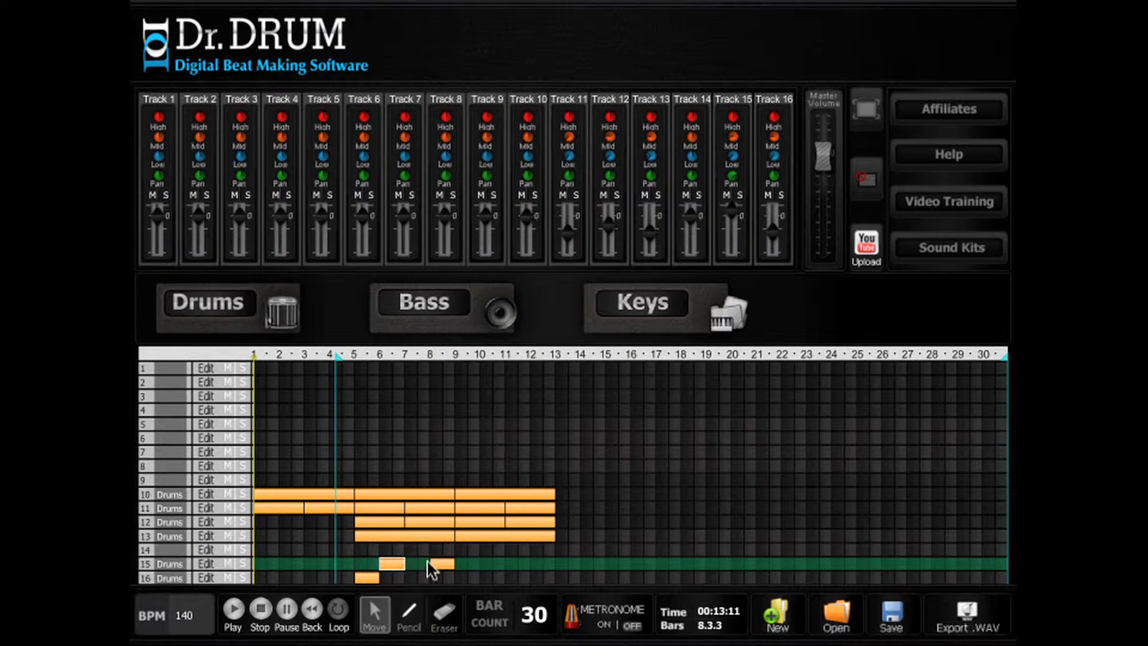
left_click_drag(475, 565, 494, 564)
left_click(234, 609)
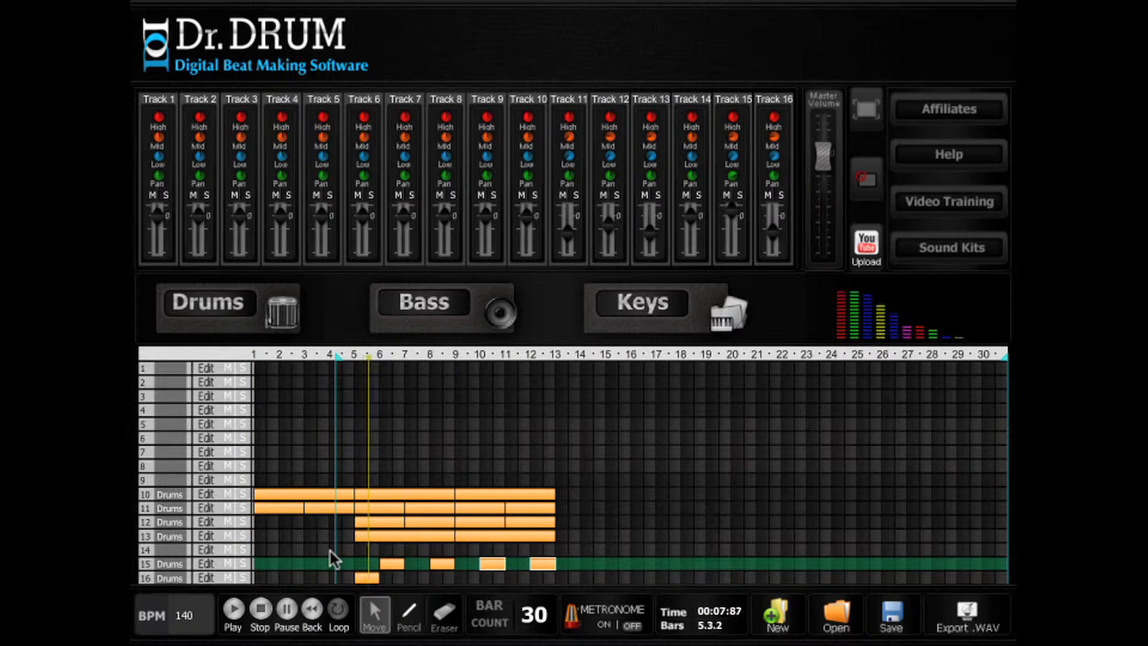
left_click(367, 577)
left_click_drag(367, 577, 563, 577)
- Add a one-bar clip on track 10 at bar 13 with a single Dubstep 3 kick on its first beat
left_click(410, 613)
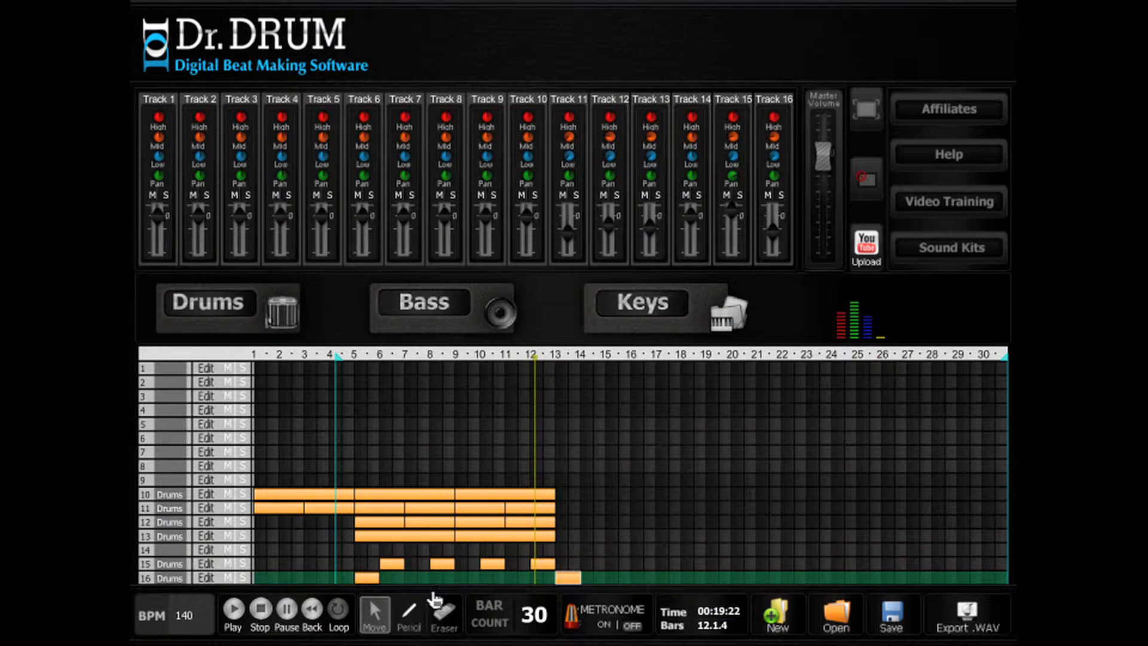
left_click(561, 494)
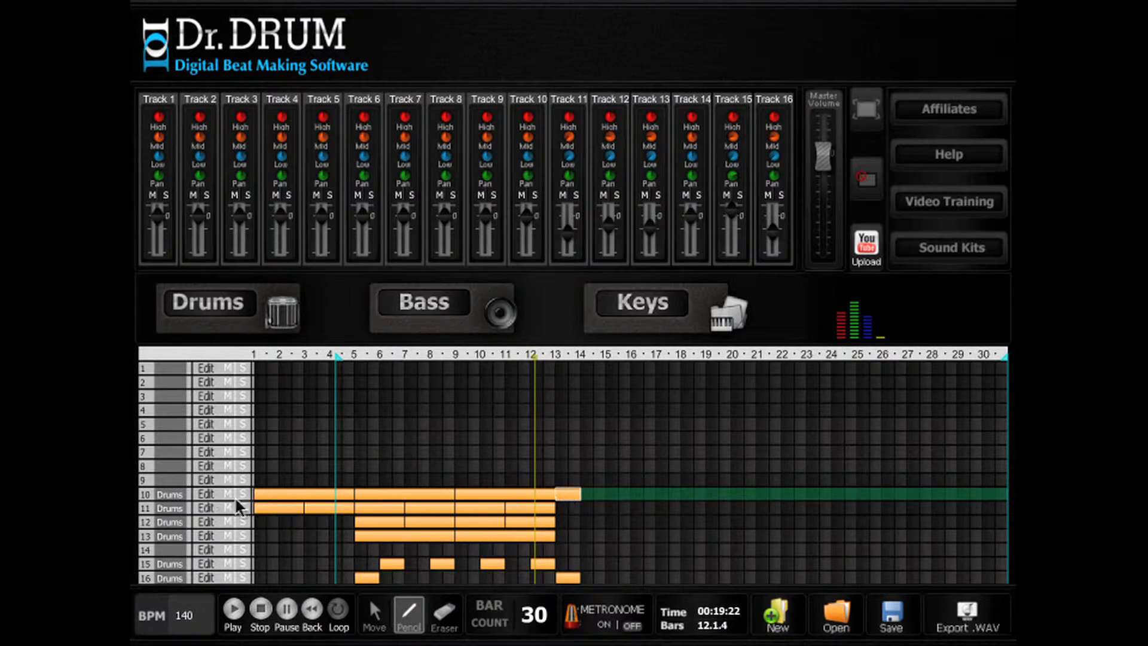
left_click(209, 495)
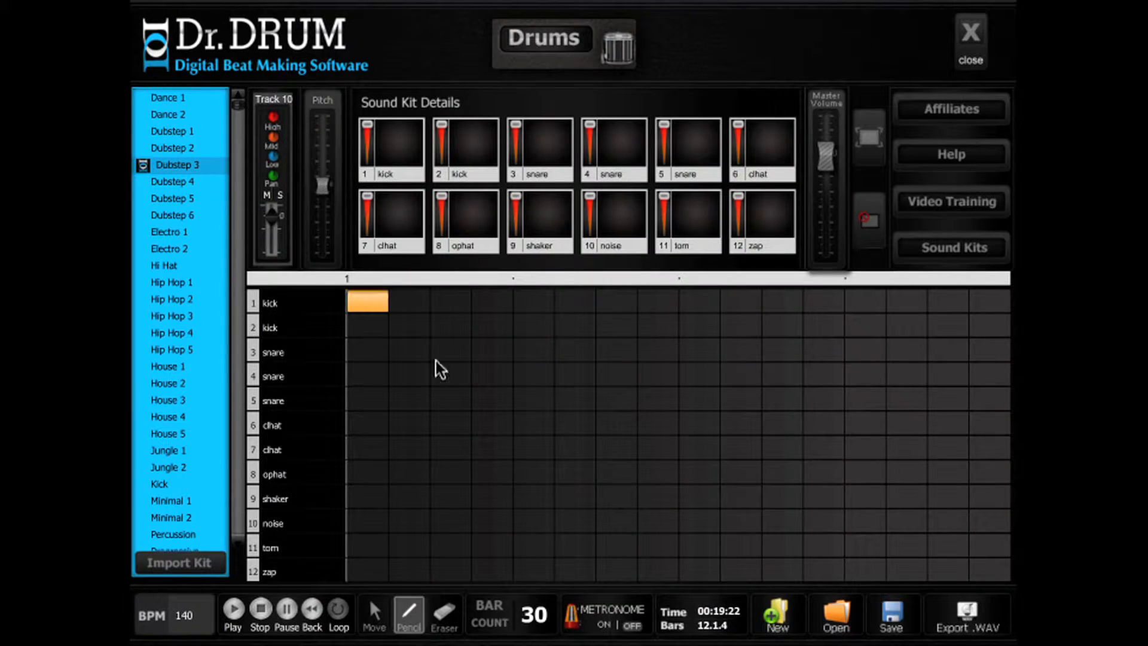
left_click(971, 33)
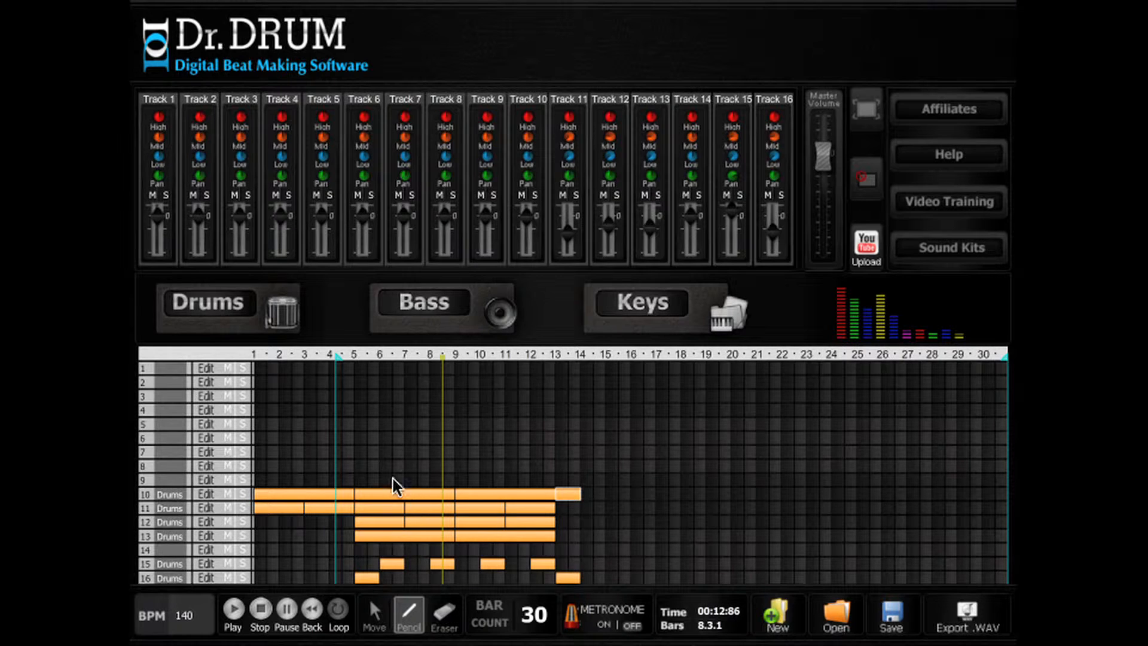
- Add a two-bar Bass 45 clip on track 9 at bar 5 with repeated A notes ending on B and C, and play it
left_click(359, 480)
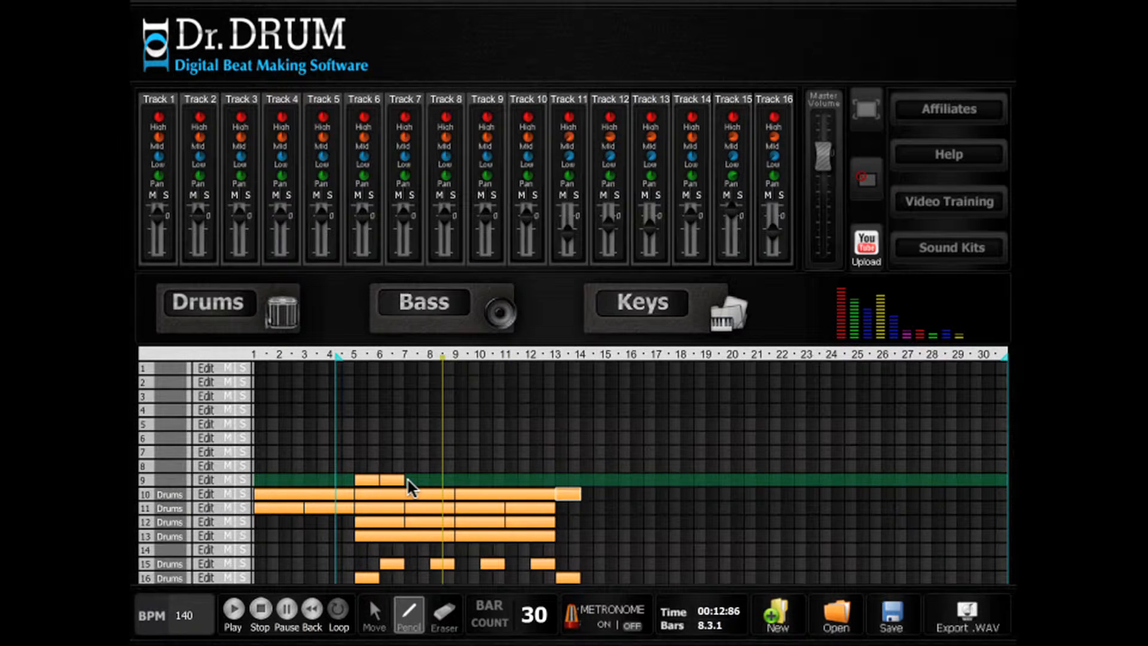
left_click(407, 479)
left_click(501, 326)
left_click_drag(275, 106, 274, 162)
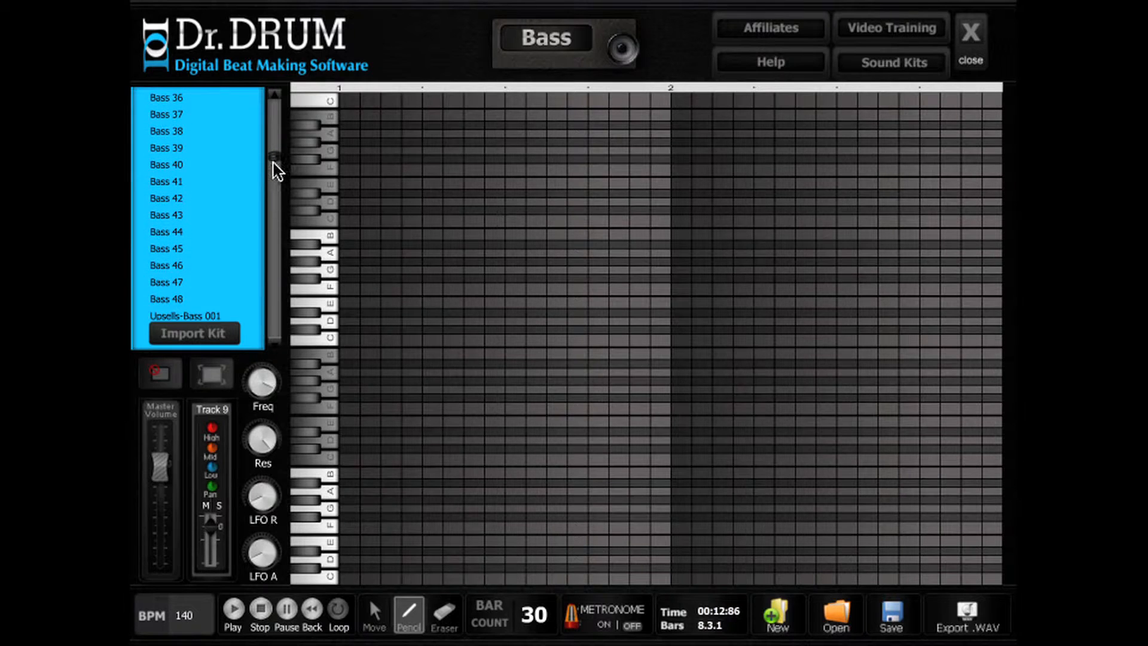
left_click(179, 250)
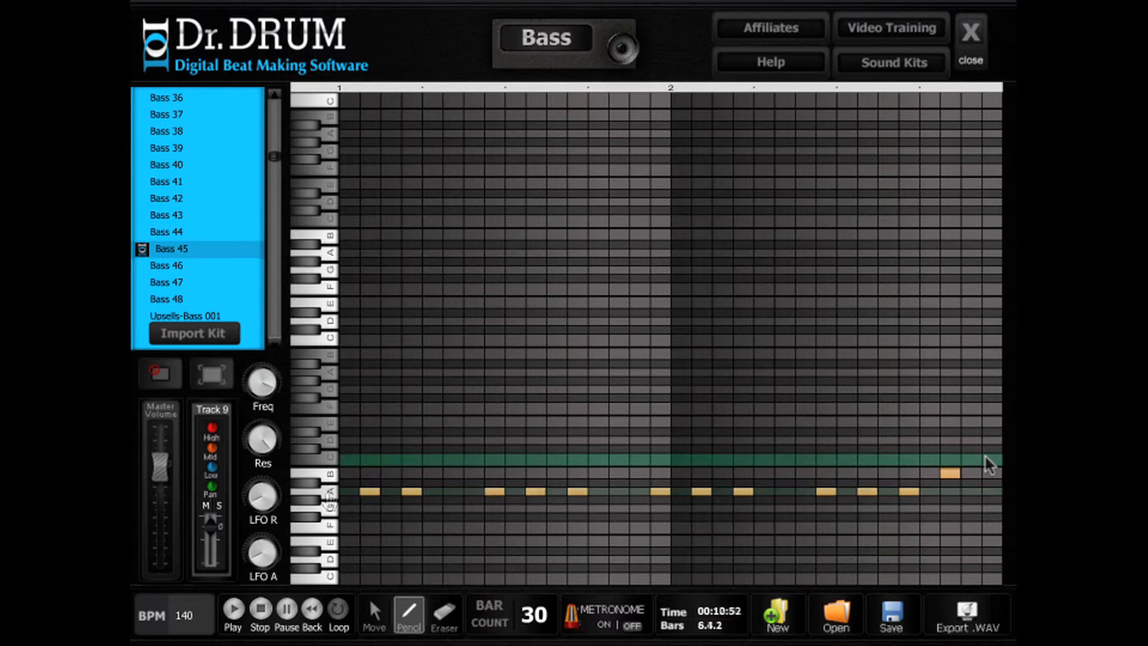
left_click(990, 459)
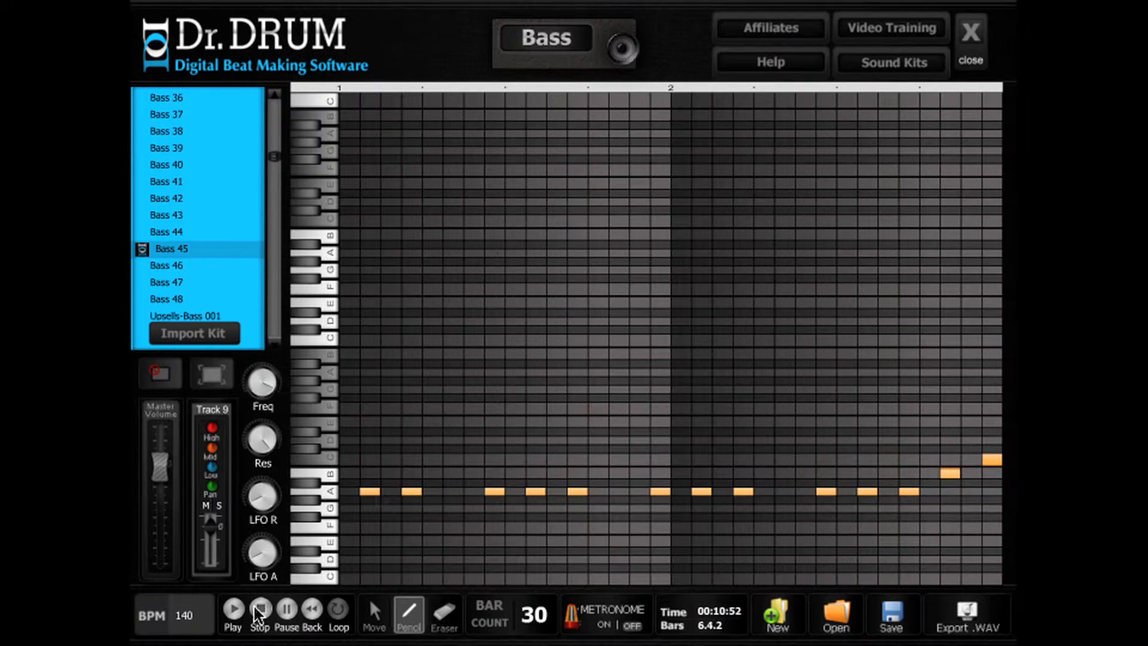
left_click(232, 616)
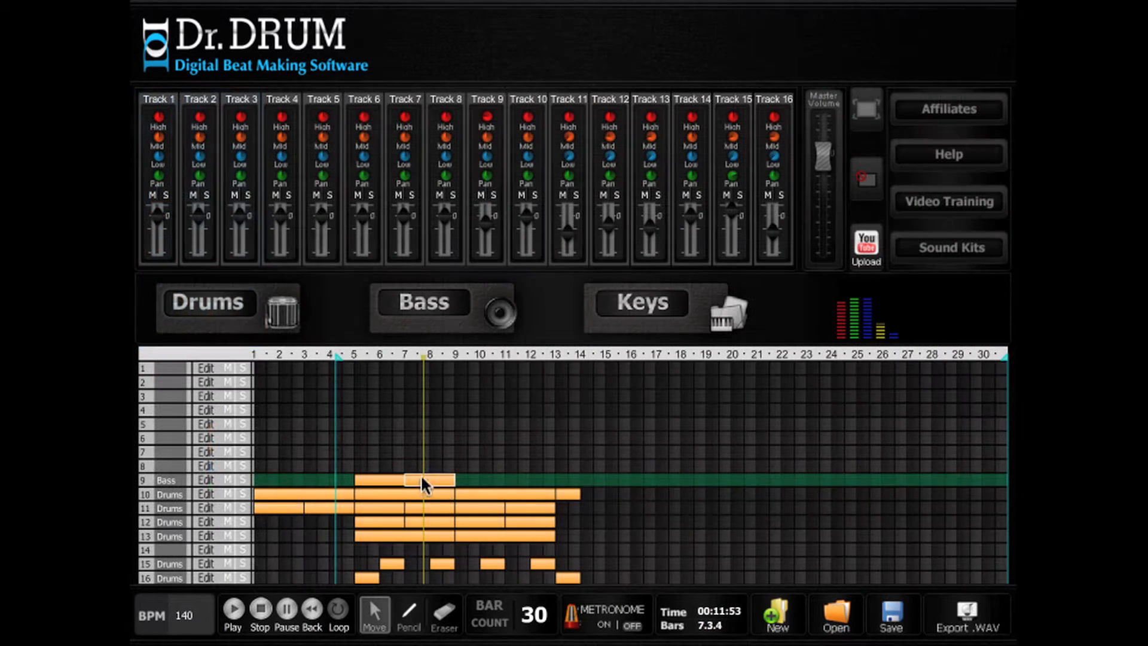
- Repeat the two-bar bass clip on track 9 at bars 9 and 11 and play the song
left_click_drag(421, 478, 518, 480)
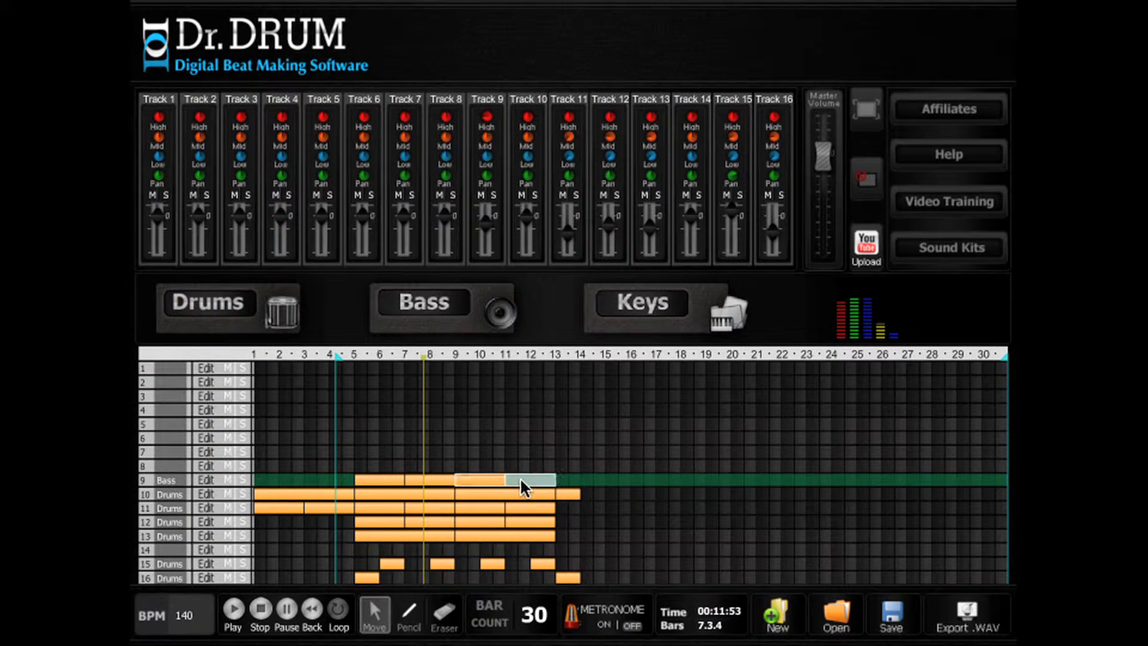
left_click(232, 616)
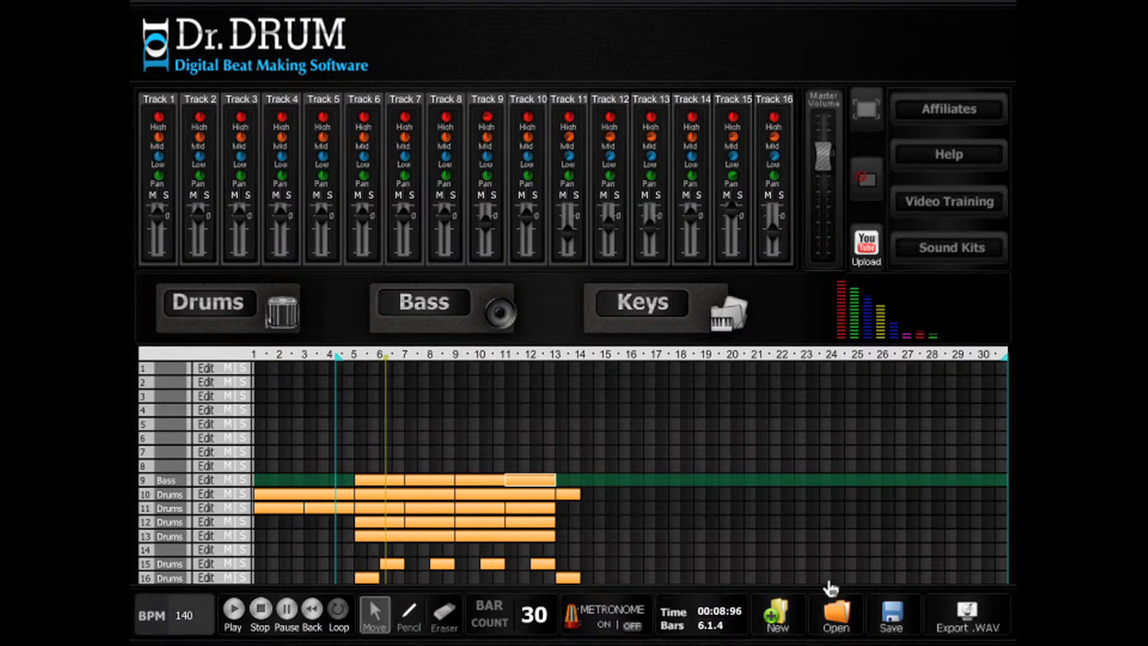
- Save the project over the existing Trance Tutorial.xml in the projects folder
left_click(894, 616)
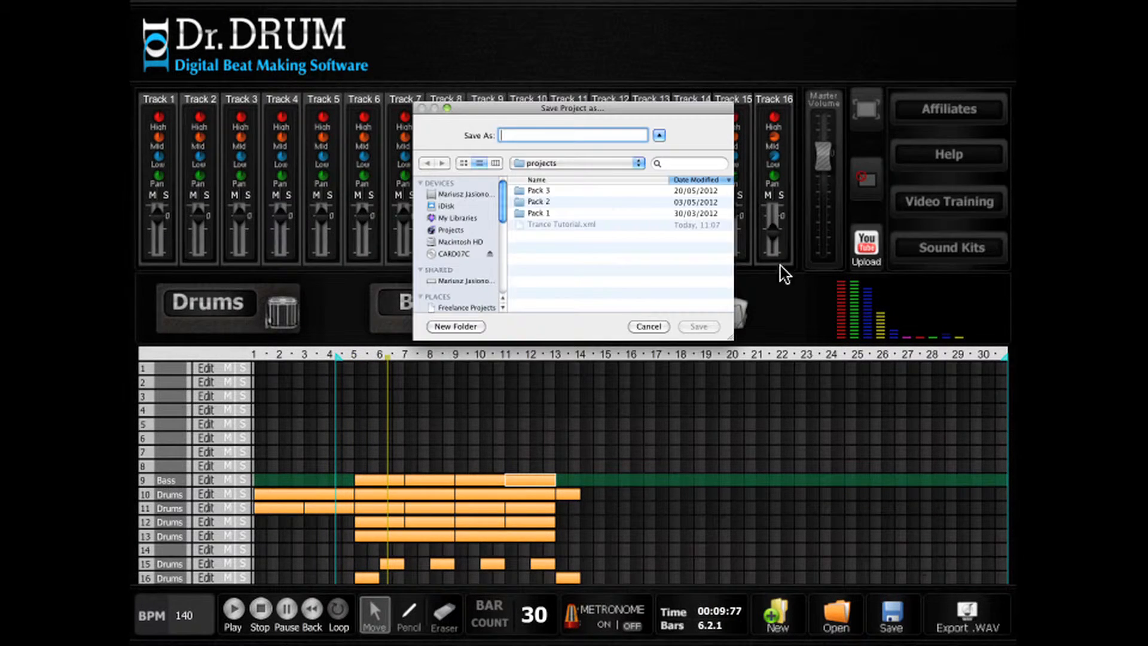
left_click(526, 225)
left_click(715, 327)
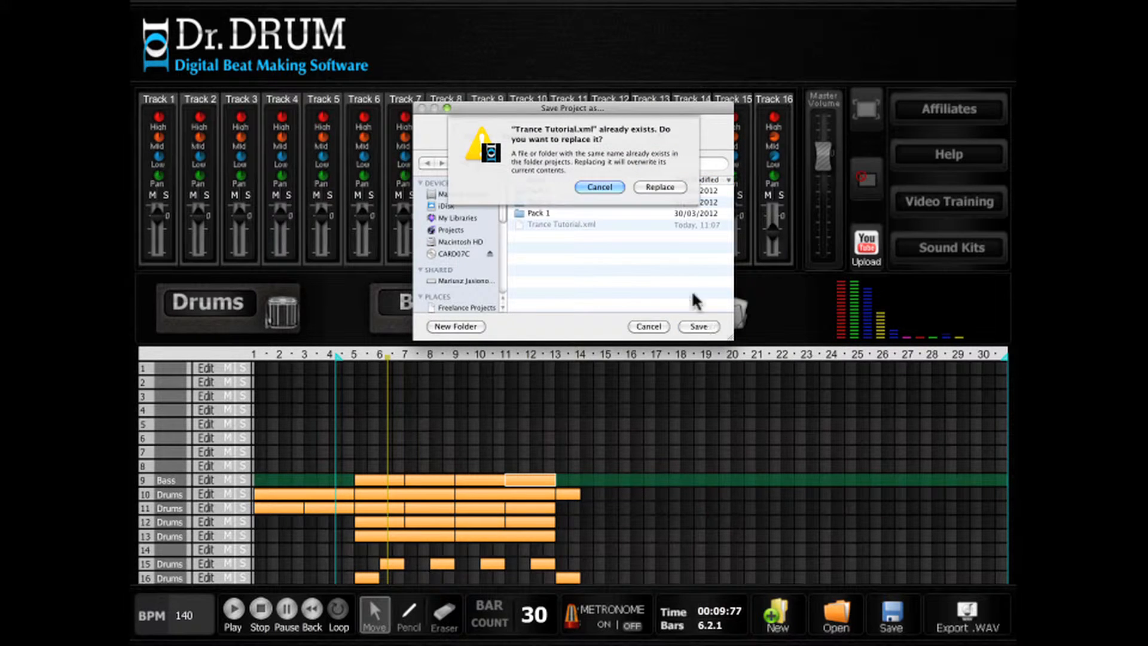
left_click(652, 182)
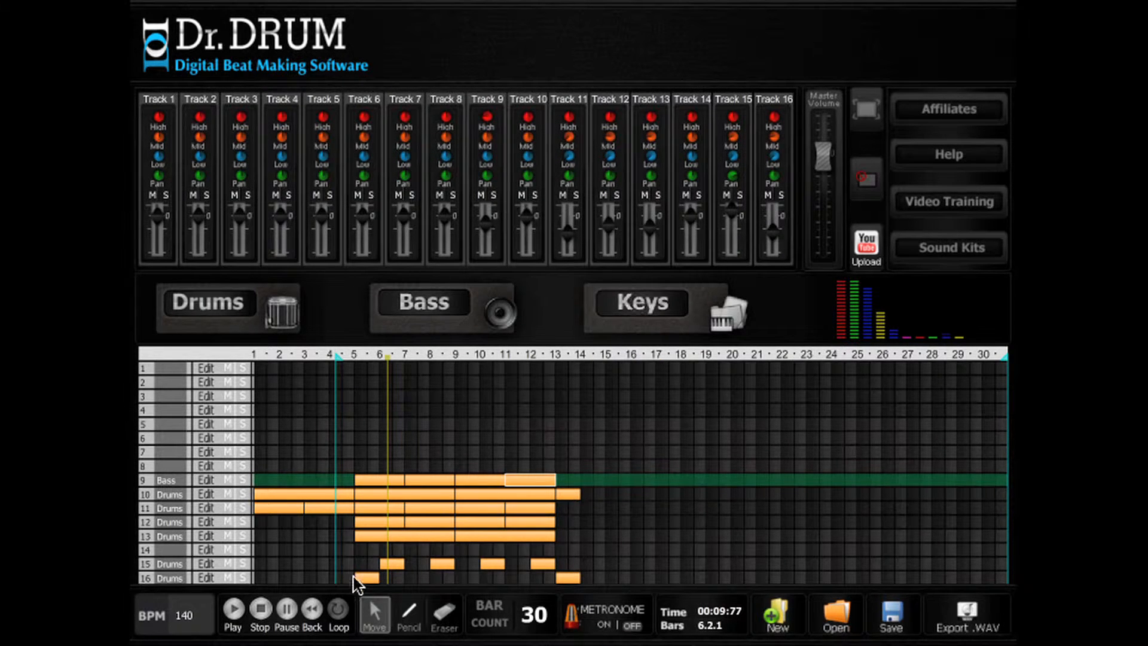
- Add a four-bar keys clip on track 1 at bar 5 using the Pad 13 sound
left_click(409, 613)
left_click_drag(360, 368, 450, 367)
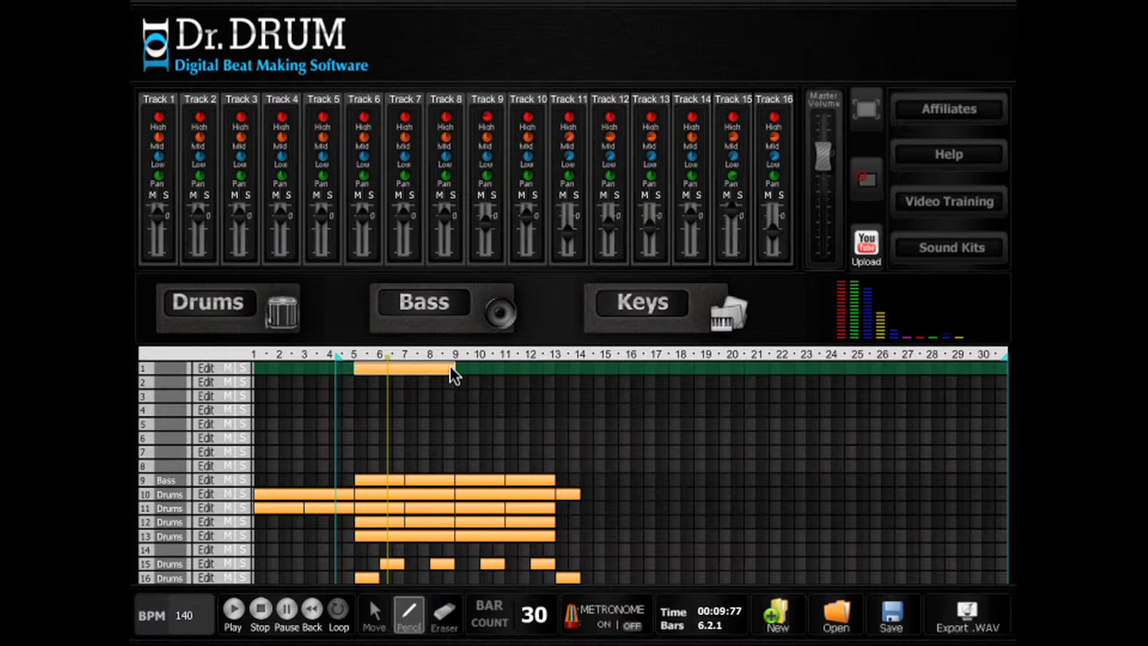
left_click(207, 369)
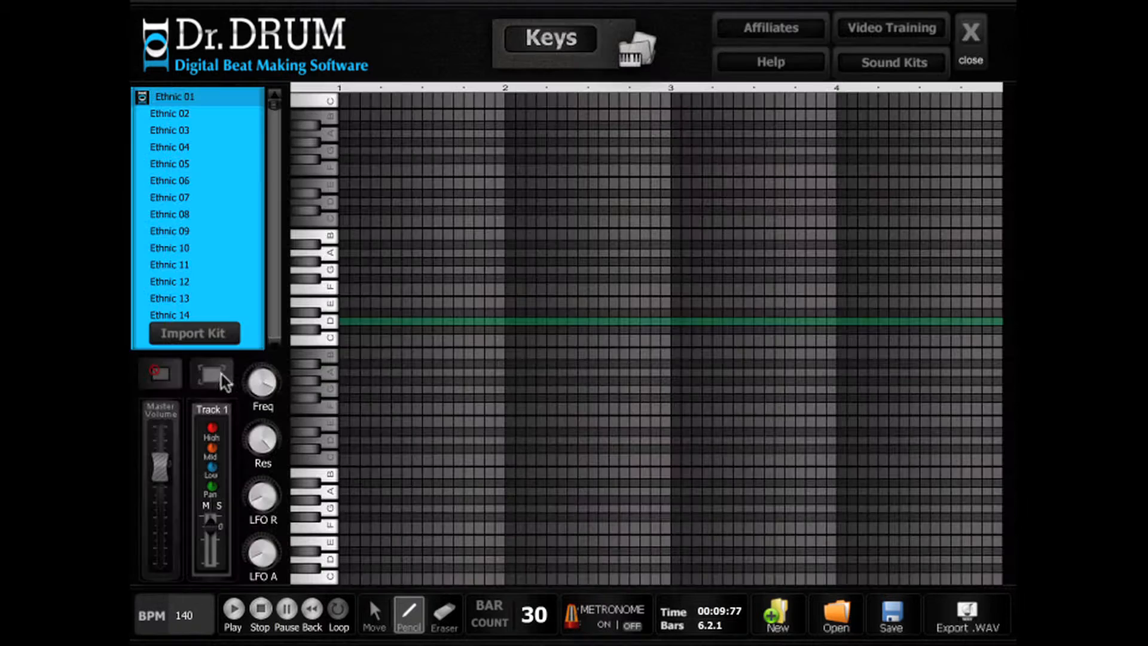
scroll(268, 133, "down", 3)
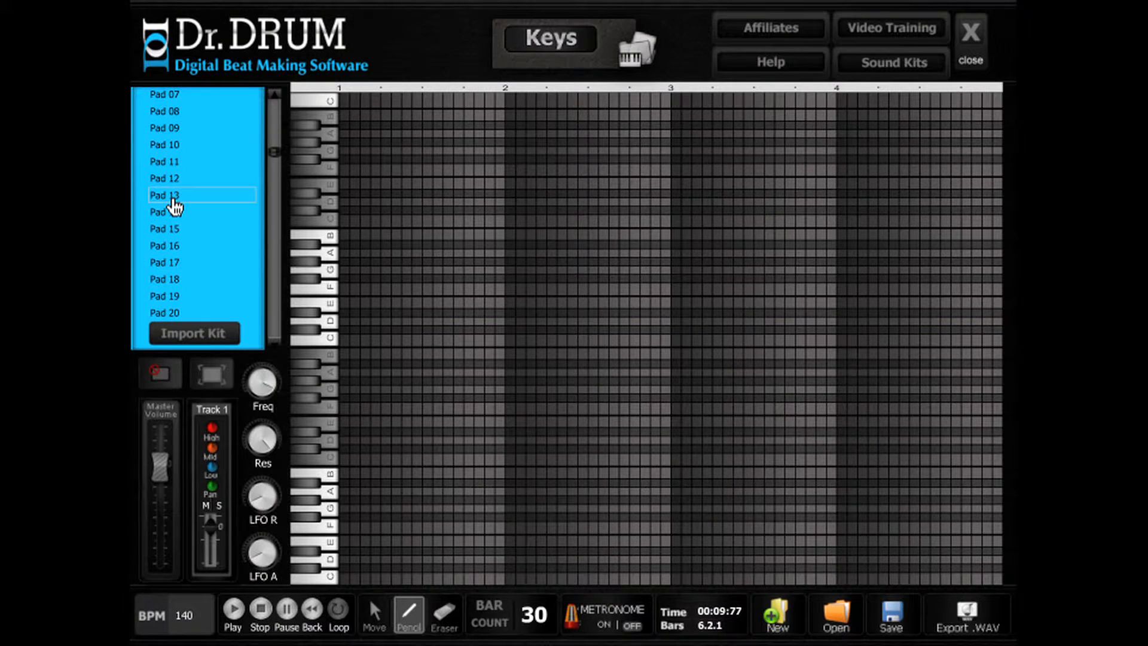
left_click(173, 199)
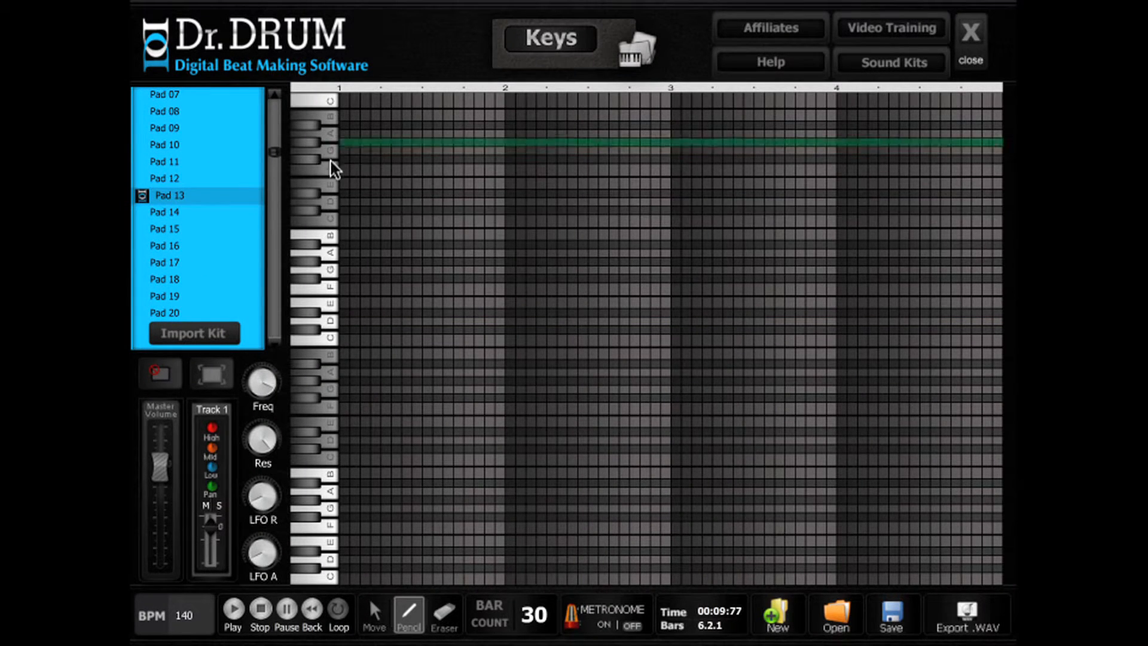
- Enter pad chords at the start of each bar: two octaves of A with C in bars 1–2 and with D in bars 3–4
left_click(344, 254)
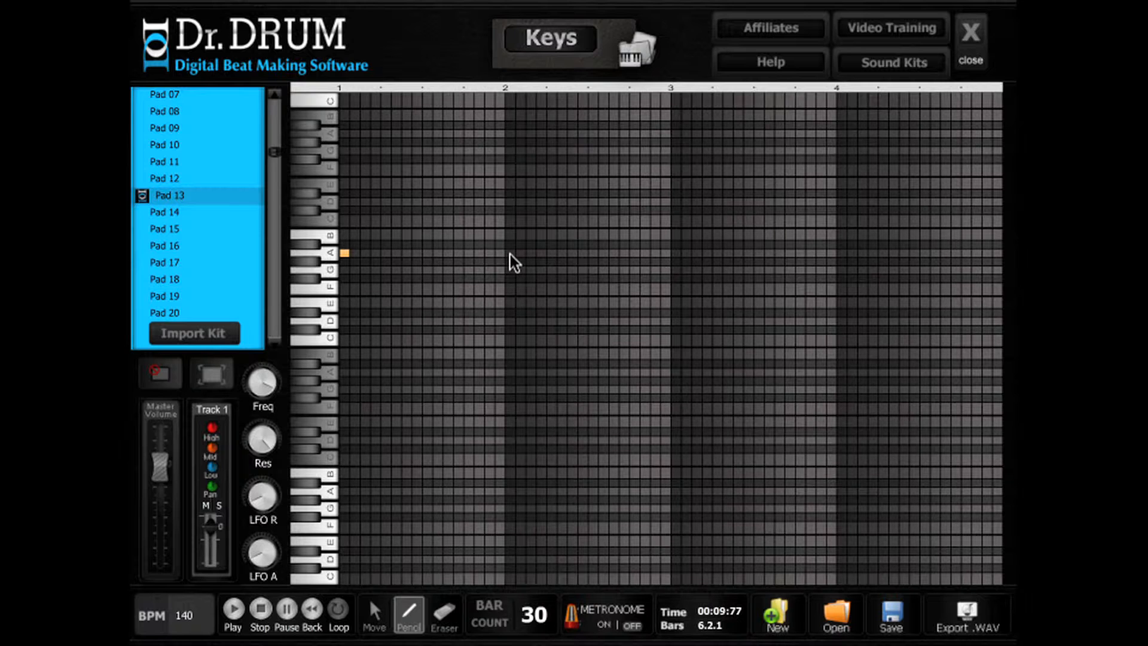
left_click(510, 221)
left_click(510, 253)
left_click(675, 202)
left_click(675, 252)
left_click(842, 202)
left_click(841, 253)
left_click(510, 372)
left_click(676, 372)
left_click(840, 373)
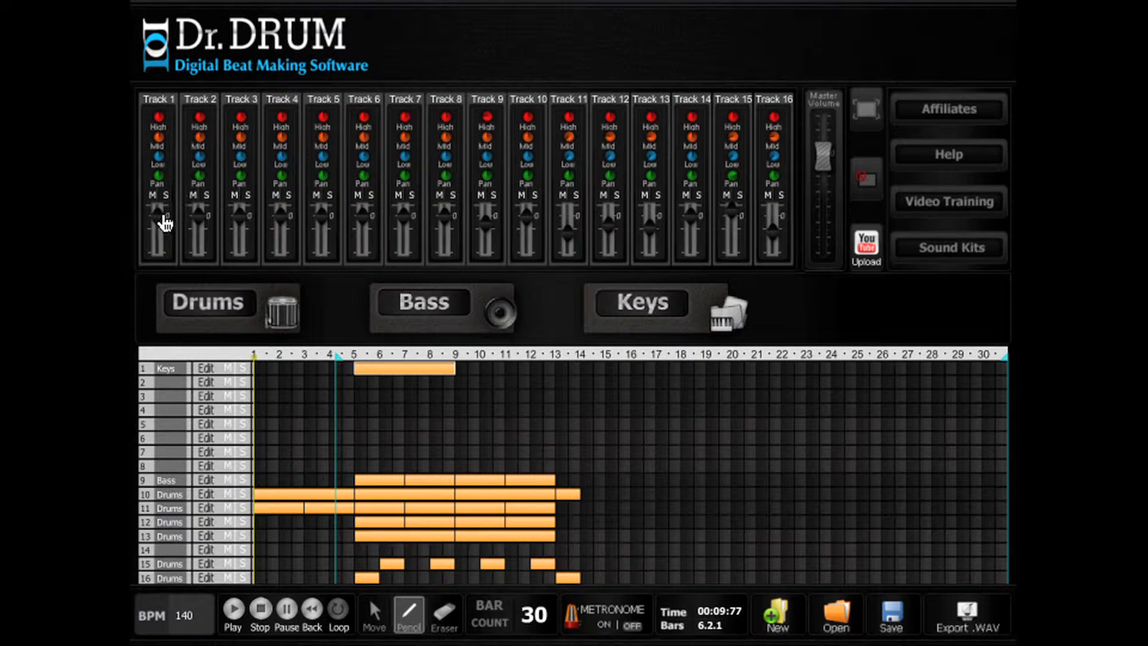
- Lower track 1's volume, checking it in playback, and duplicate its four-bar pad clip at bar 9
left_click(161, 226)
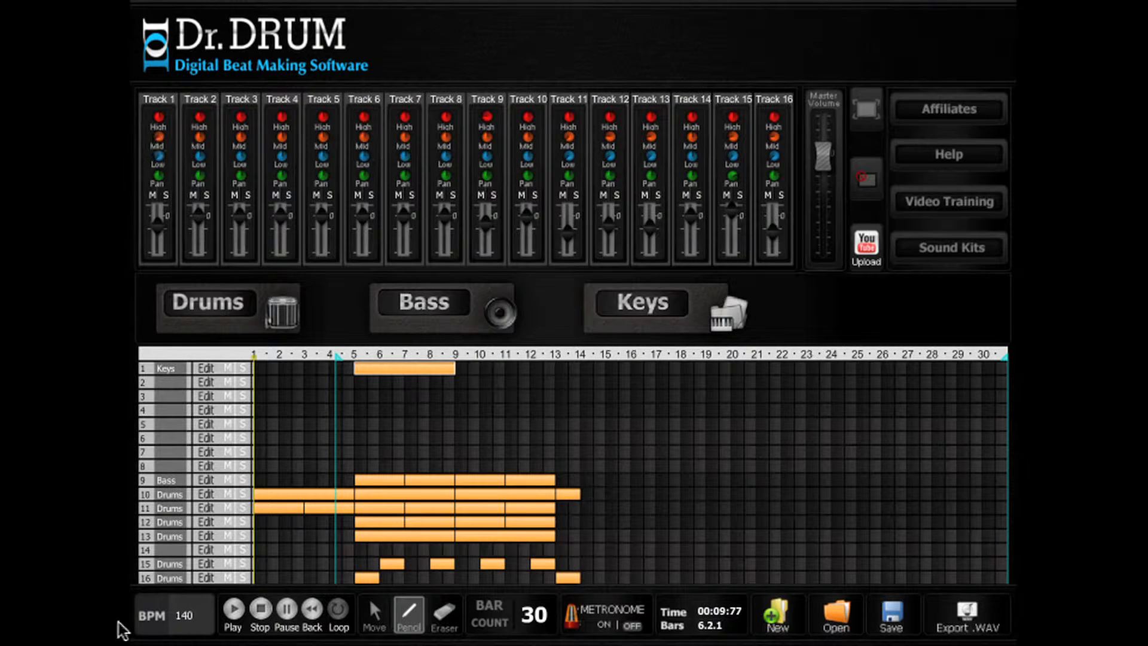
left_click(235, 610)
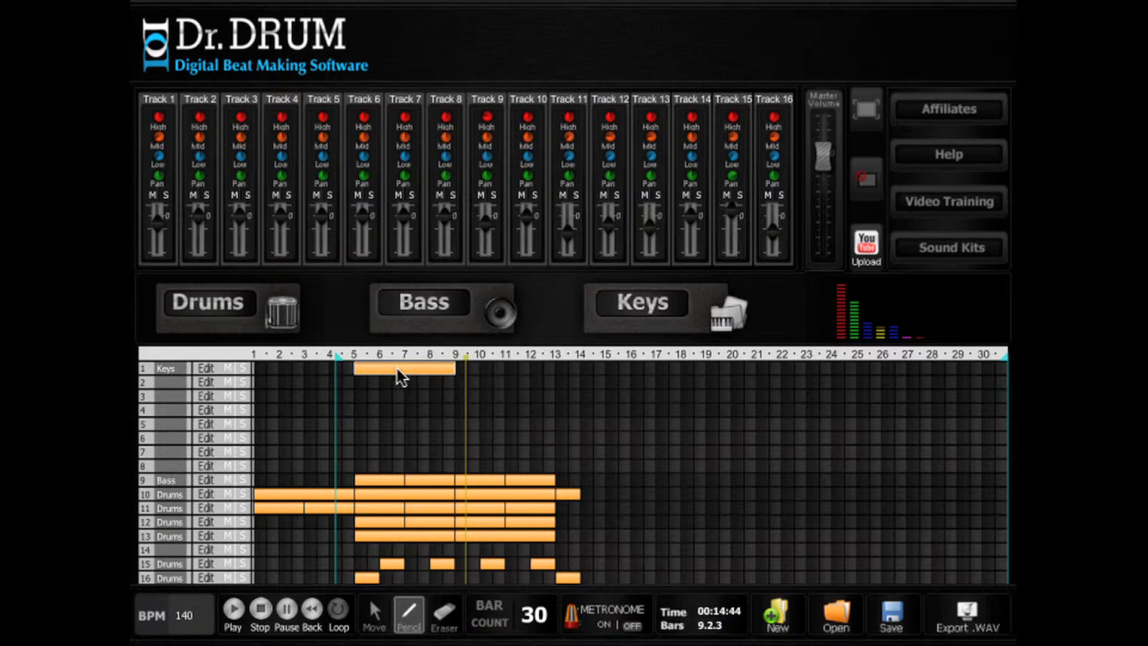
left_click(375, 616)
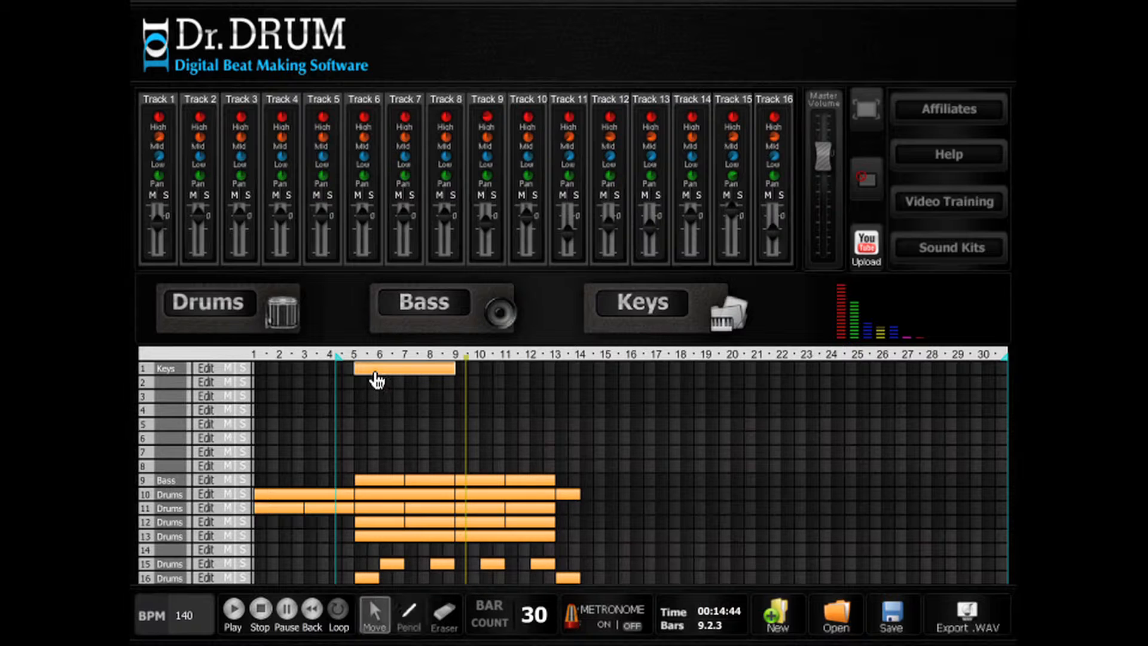
left_click(406, 369)
key("ctrl+c")
key("ctrl+v")
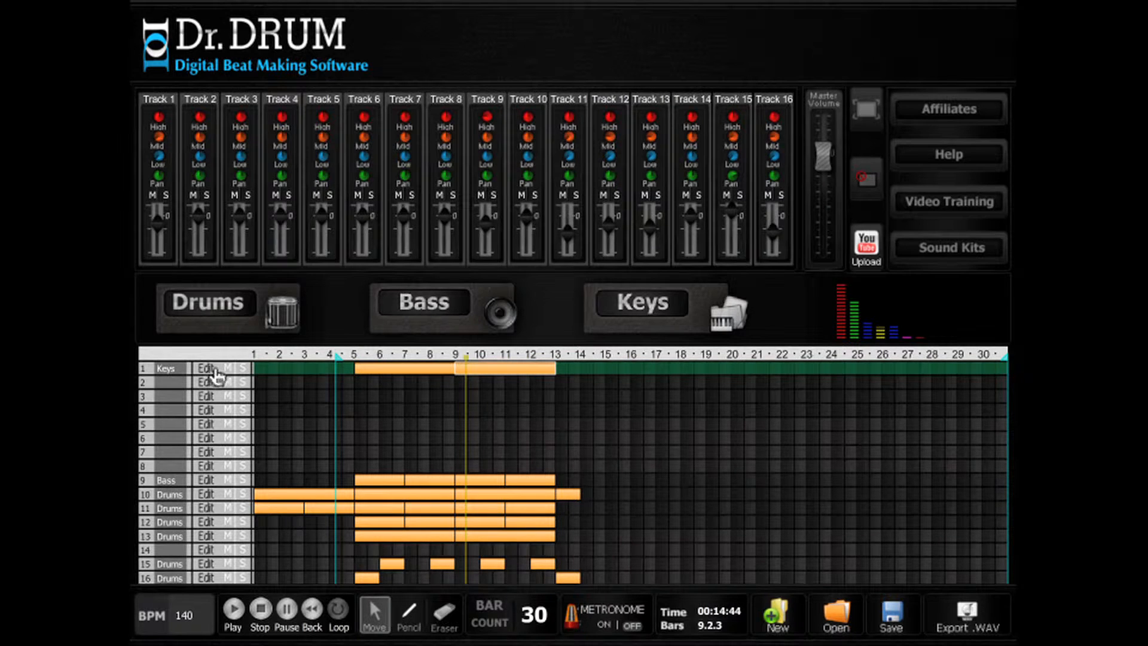
- Raise the upper C note of the first chord in the pad clip at bar 9 and play the song
left_click(207, 369)
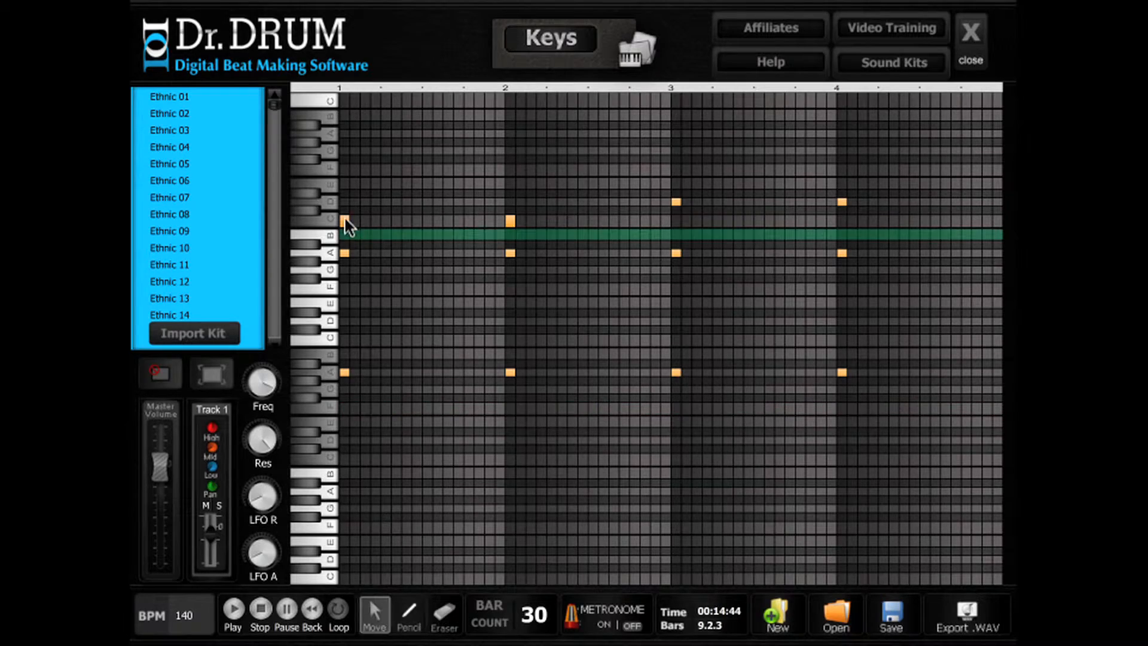
left_click_drag(345, 218, 345, 197)
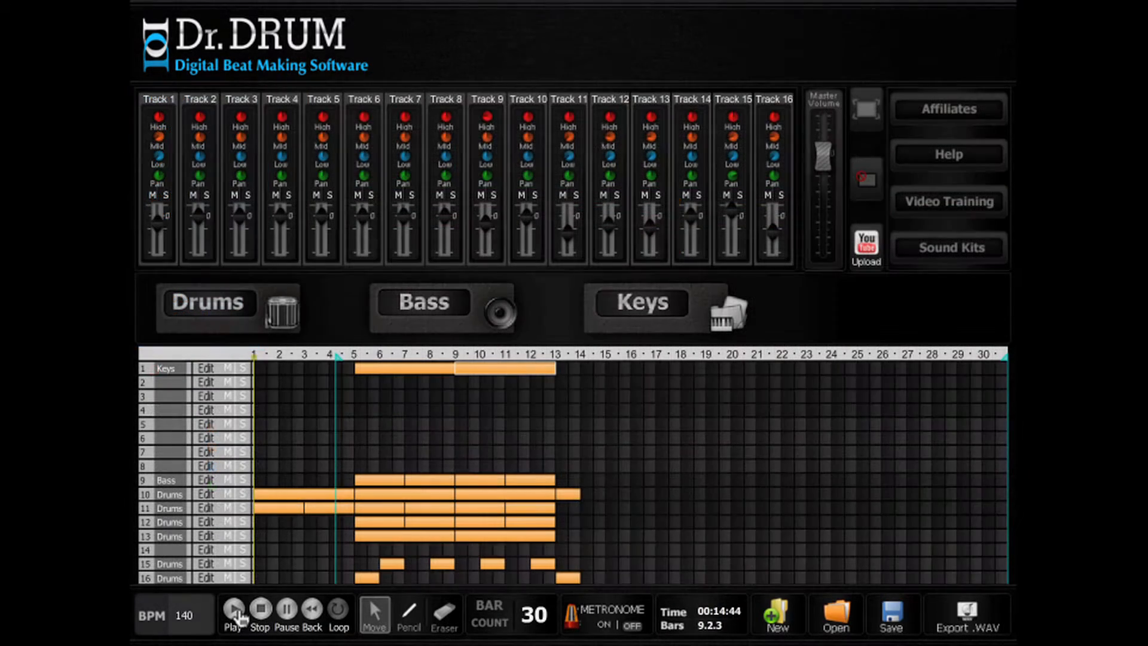
left_click(236, 614)
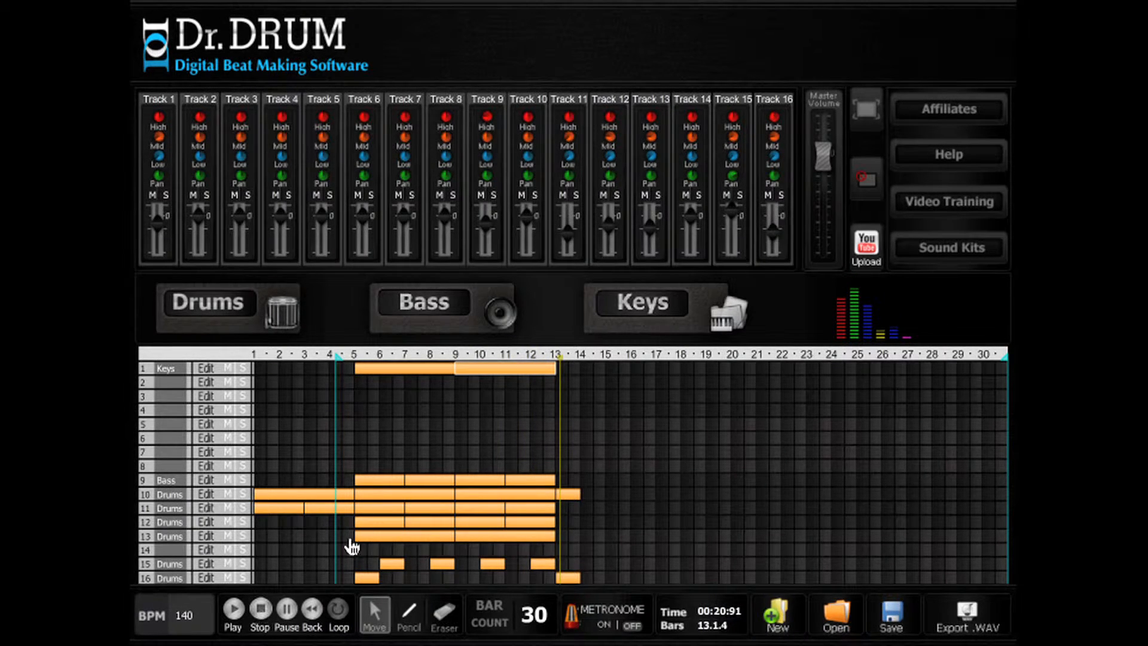
- Add a two-bar clip on track 2 at bar 5
left_click(404, 623)
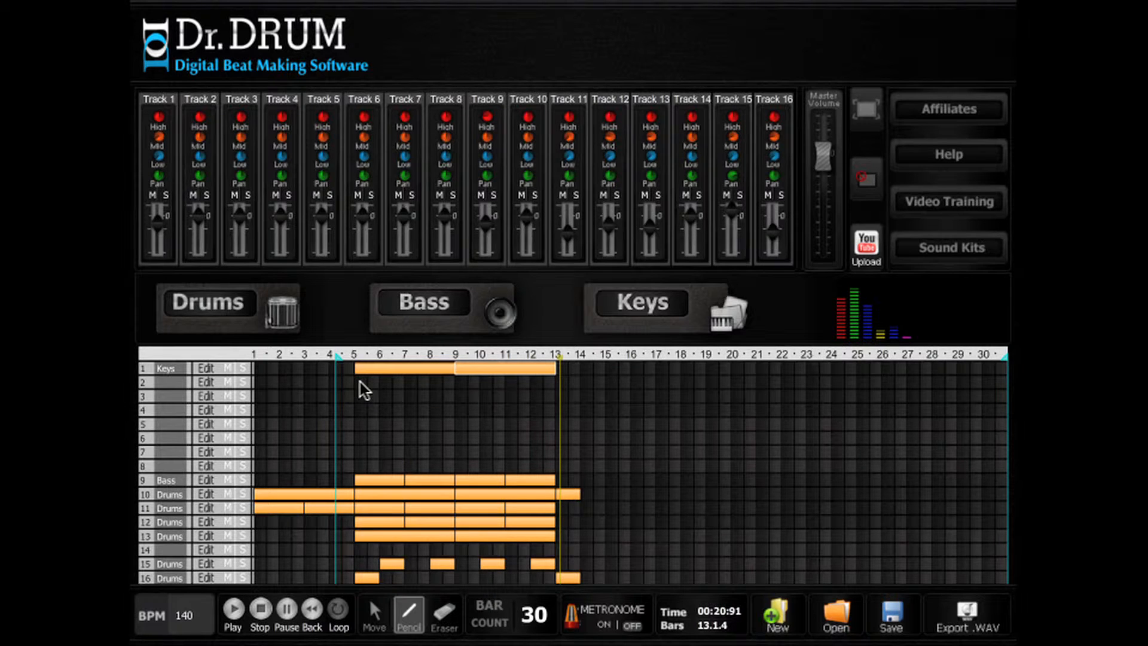
left_click(366, 382)
left_click(392, 382)
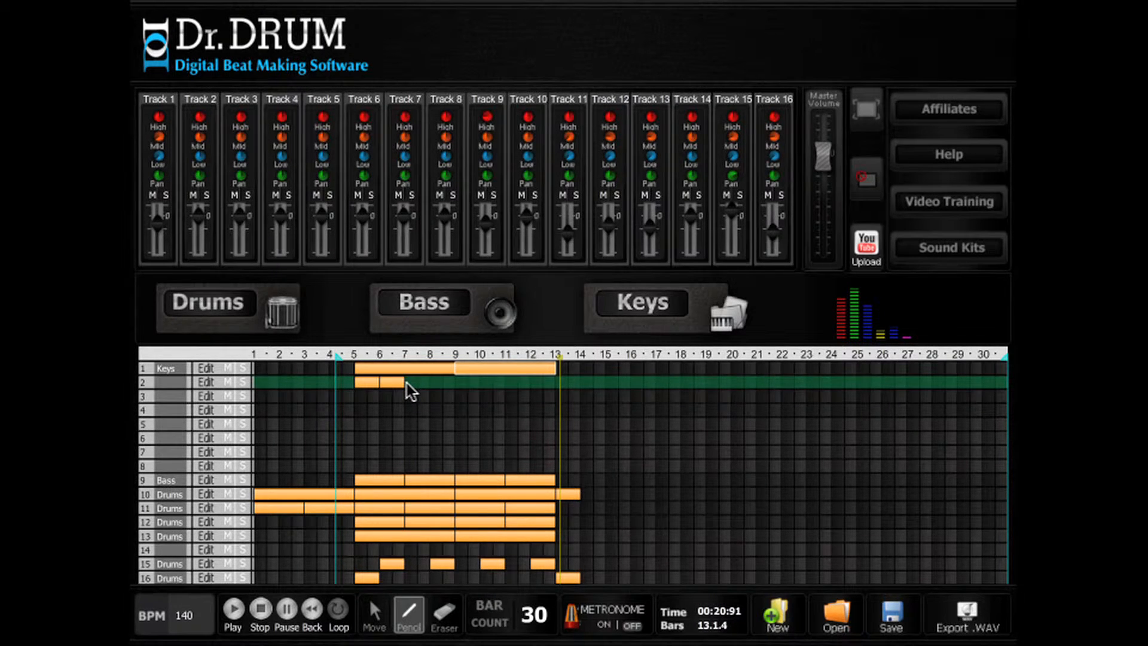
left_click(406, 383)
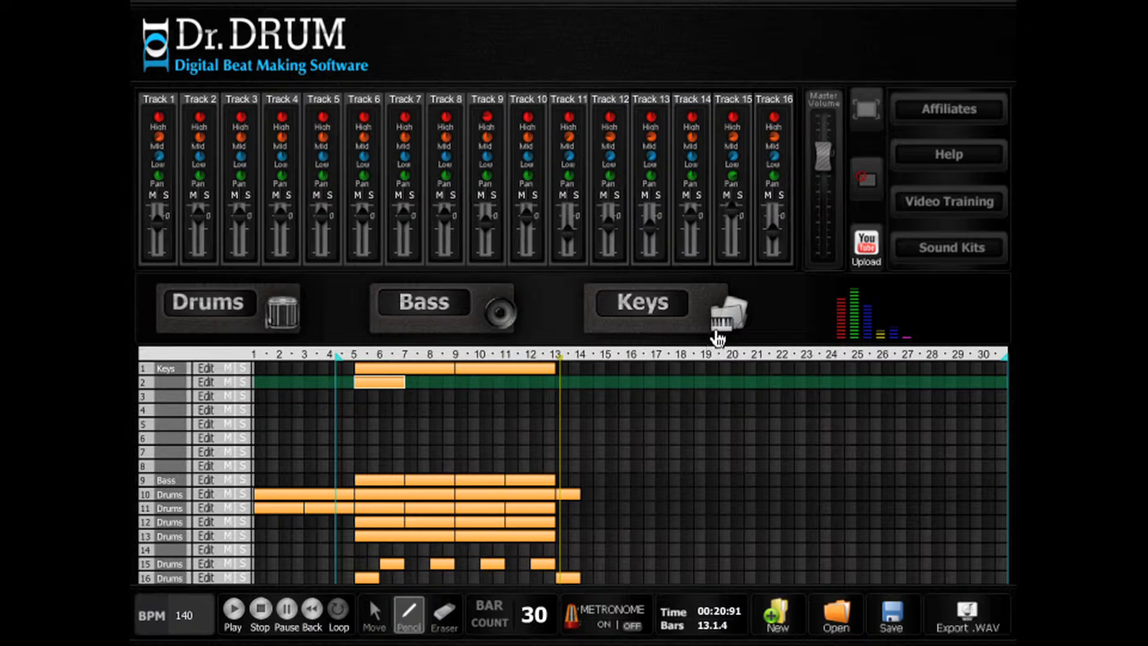
- Make the track 2 clip a bass pattern with four high notes, A, A, A and B, each followed by an A one octave lower
left_click(643, 302)
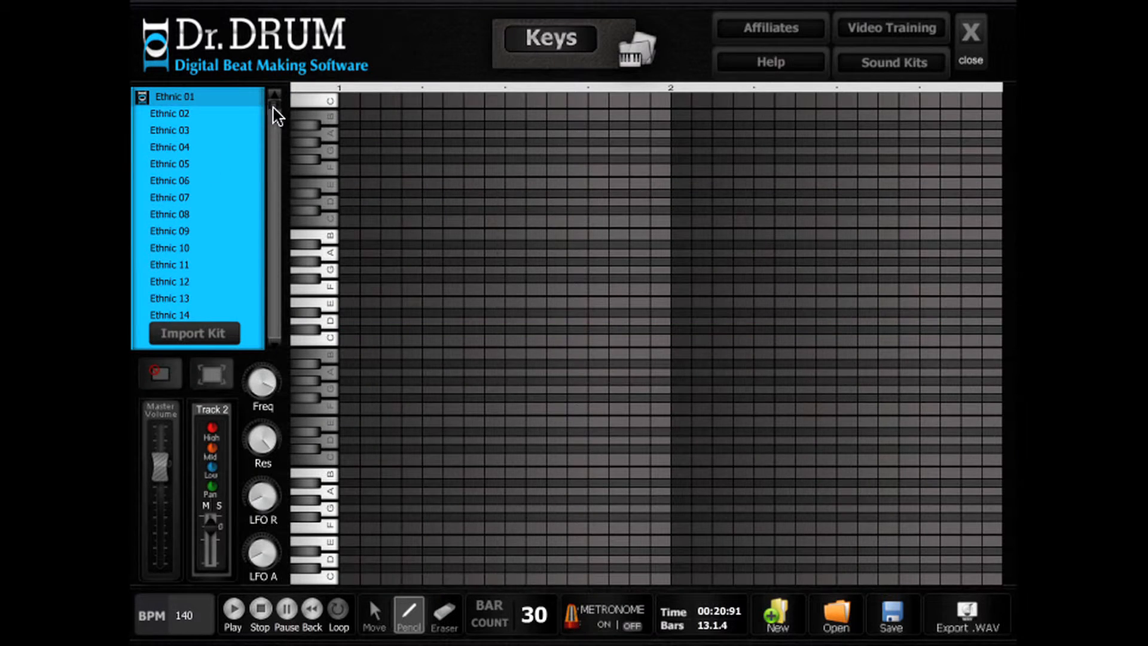
scroll(164, 261, "down", 10)
left_click(163, 254)
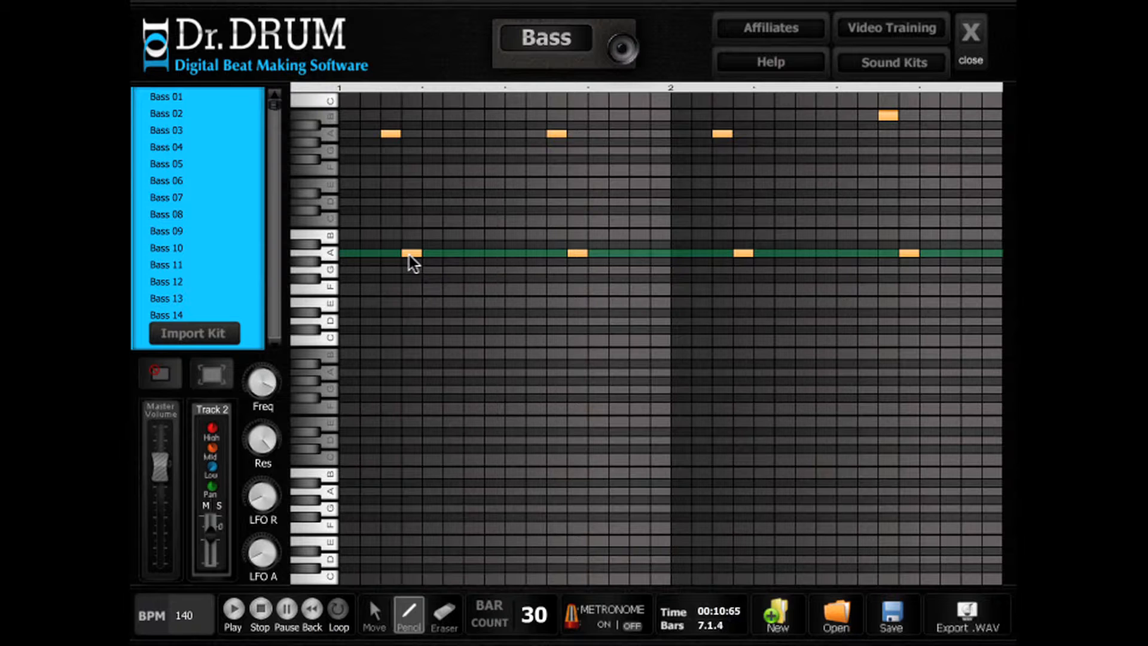
left_click(971, 38)
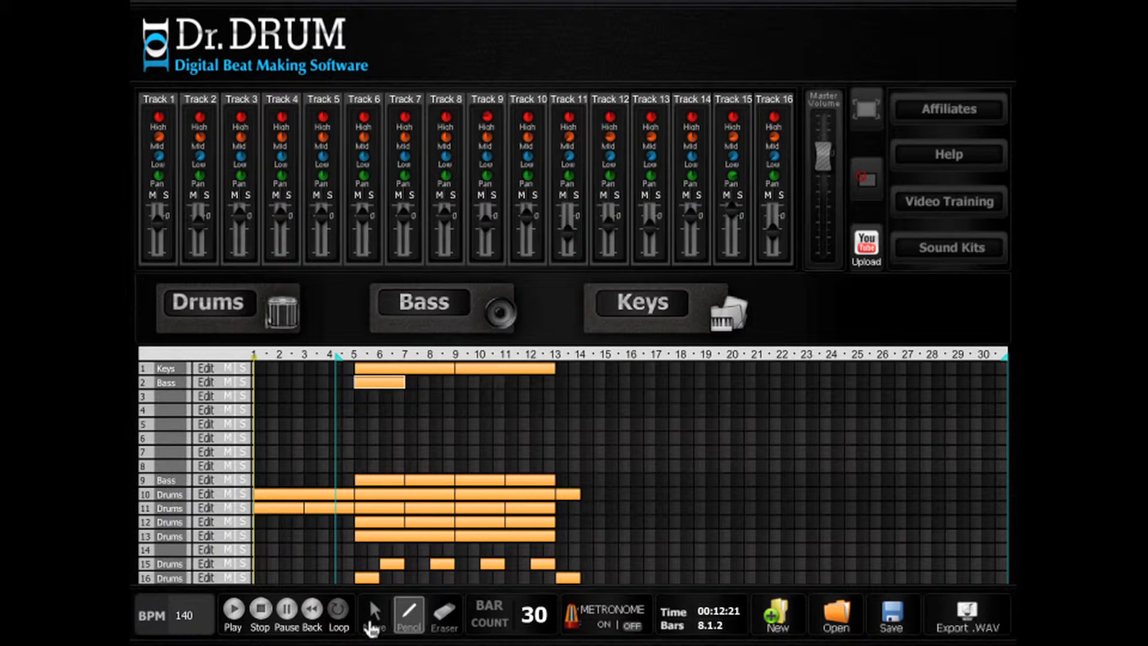
- Duplicate track 2's two-bar bass clip until it fills bars 5 to 12, and play the song to check it
left_click(372, 622)
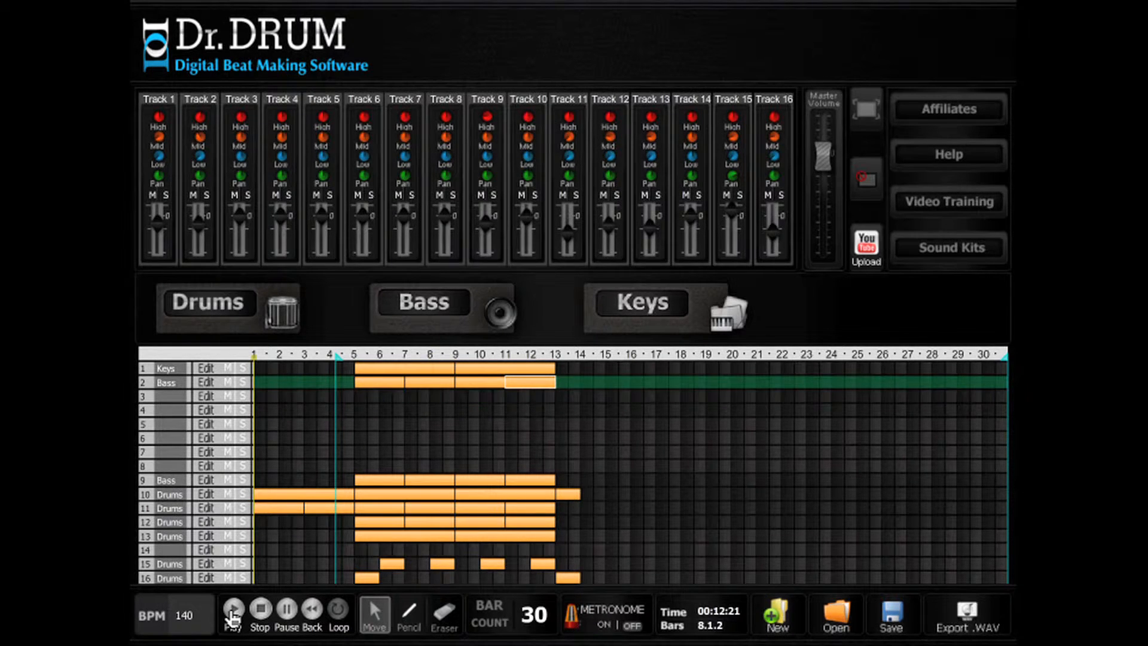
left_click(233, 611)
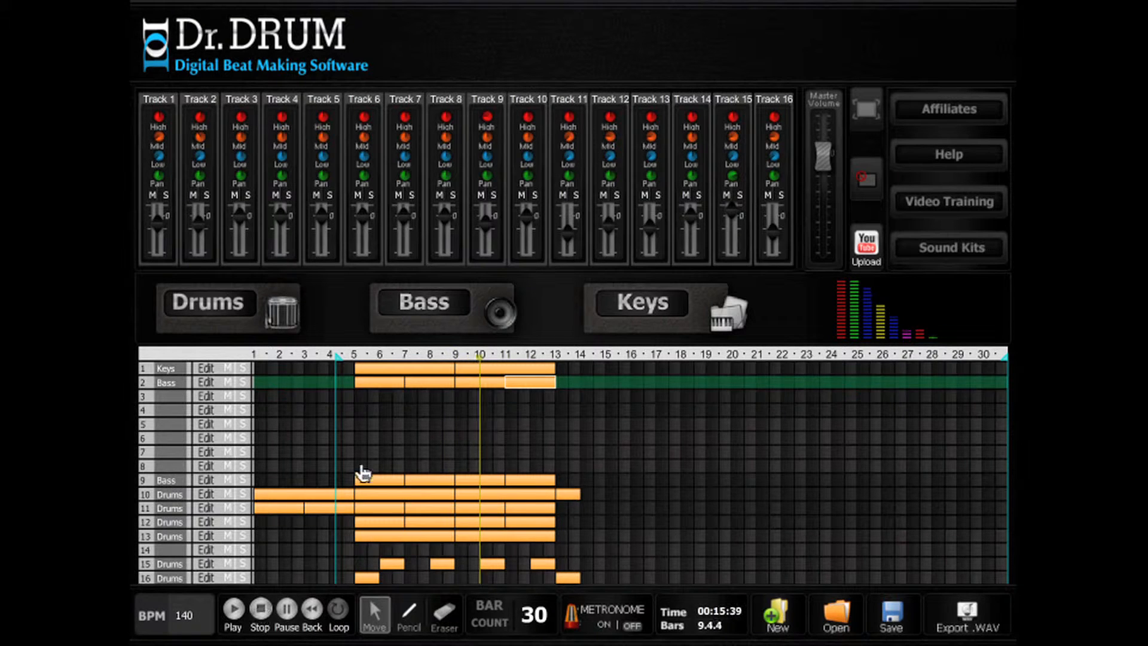
left_click(260, 611)
- Copy track 2's first two bass clips to bar 13 and move the playback start marker to bar 12
left_click(433, 385)
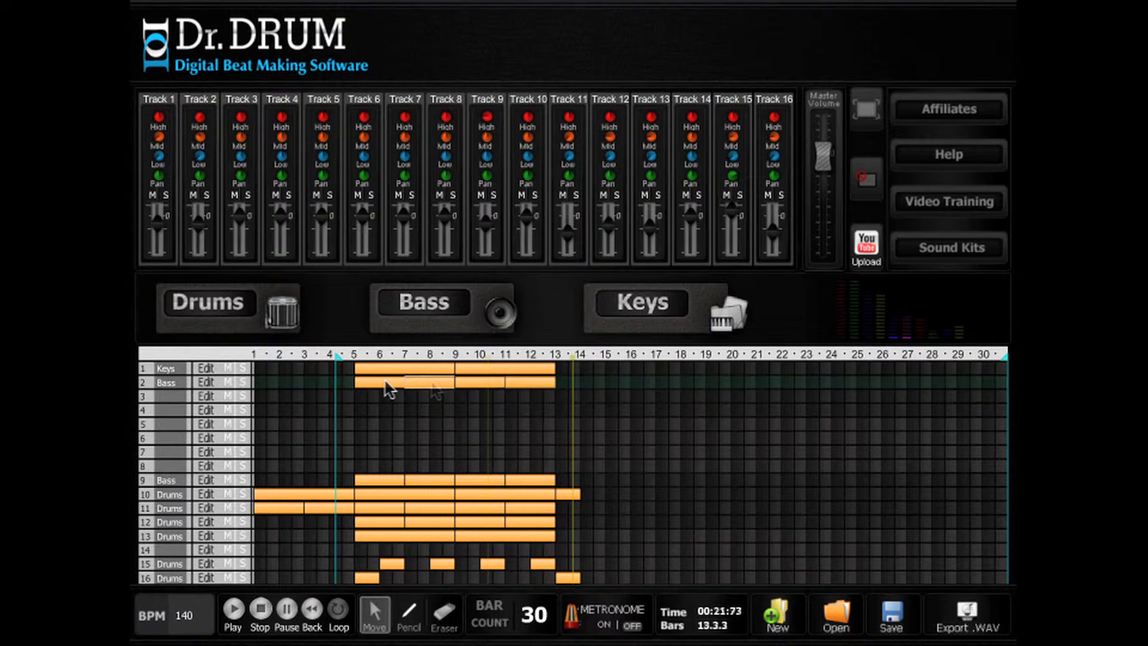
left_click(385, 386)
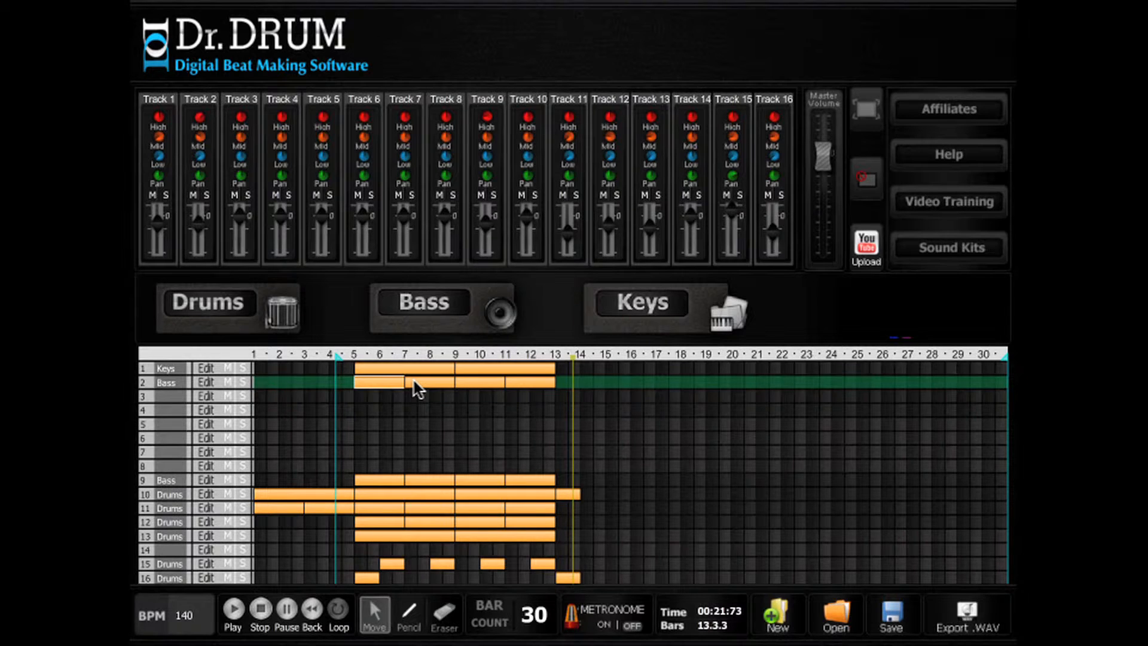
left_click(414, 381, "shift")
left_click_drag(367, 383, 568, 383)
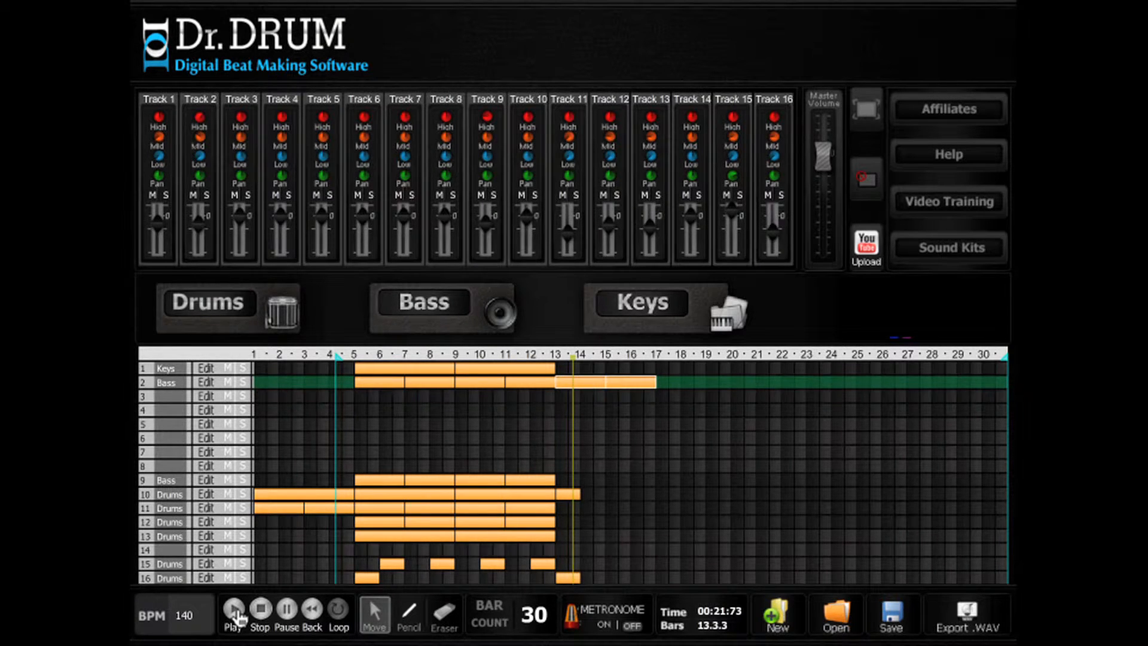
left_click(236, 613)
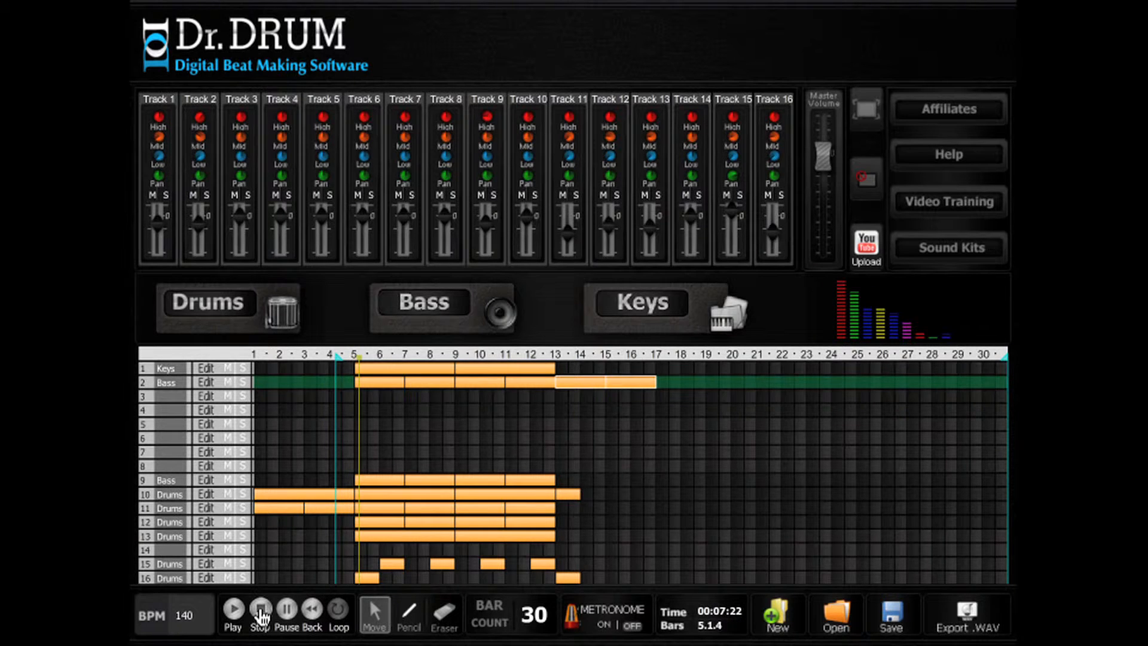
left_click(262, 613)
left_click_drag(338, 357, 530, 359)
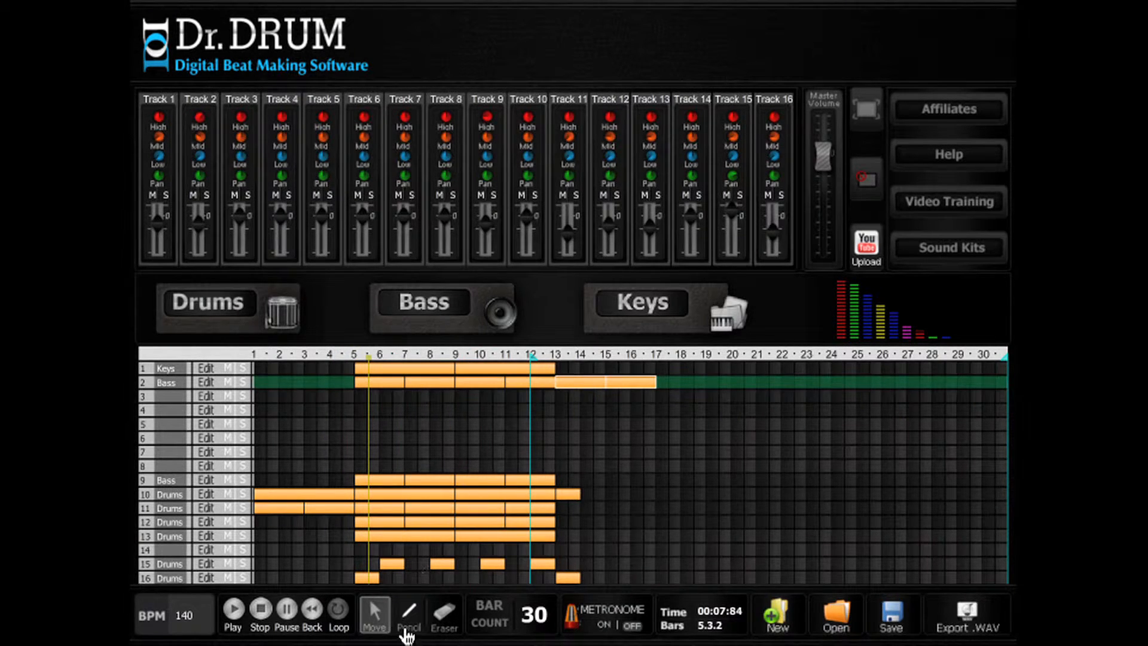
- Add pad clips on track 1 covering bars 13 to 16
left_click(407, 627)
left_click(565, 369)
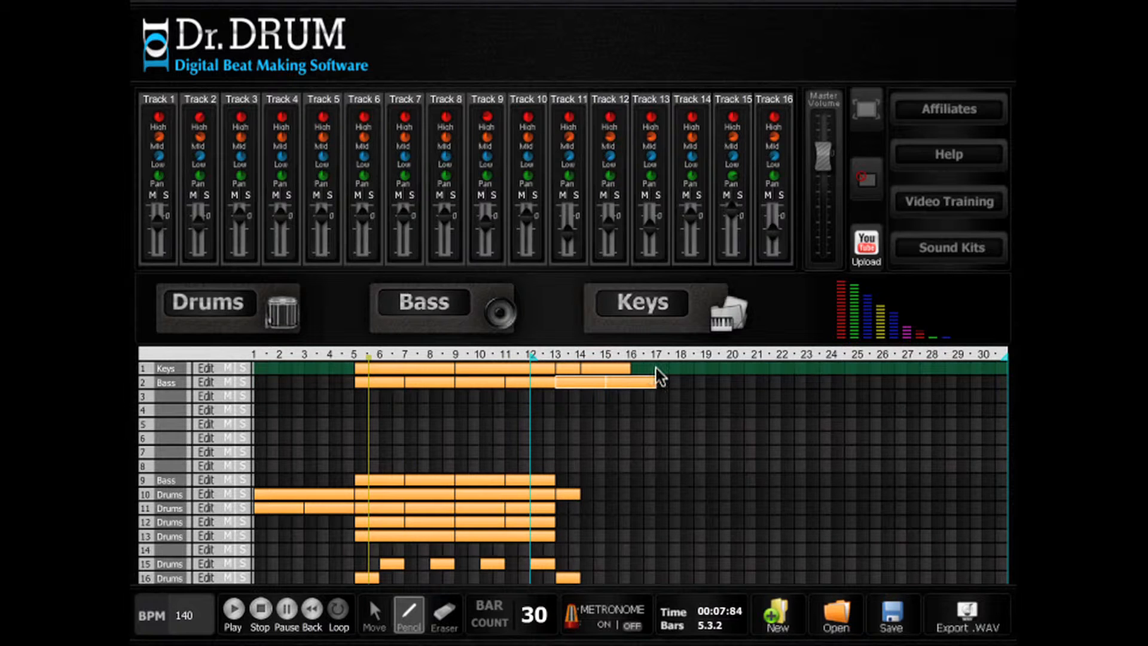
left_click_drag(659, 375, 656, 371)
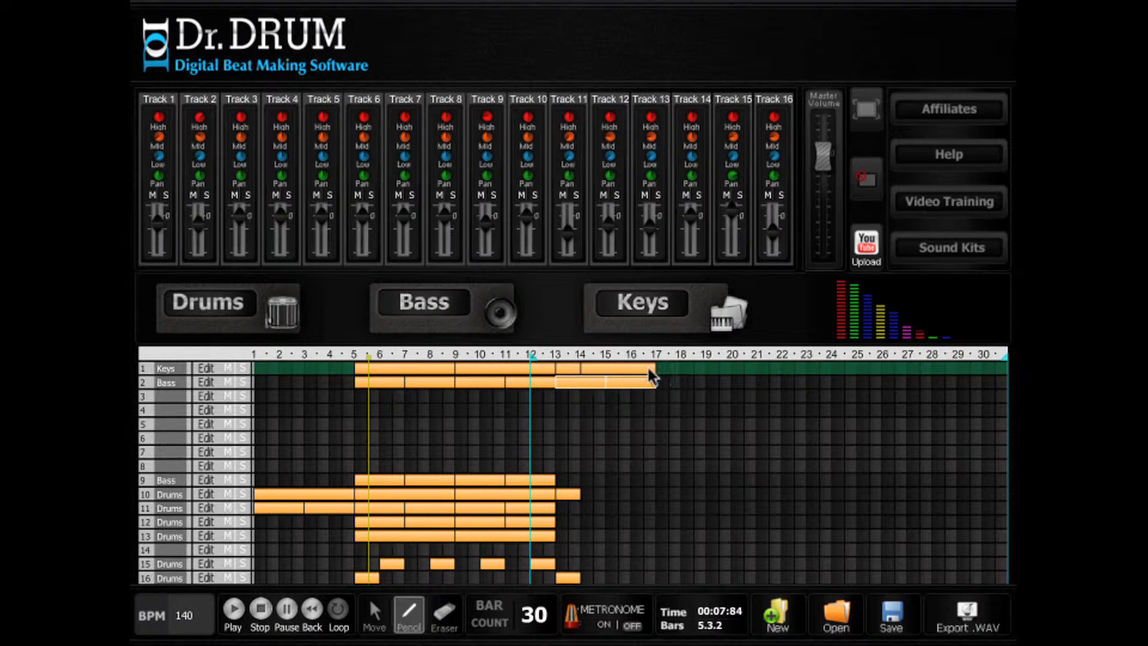
- Place a low A, a high A and the E above it at the start of bars 1 and 2 in the new track 1 clip
left_click(205, 370)
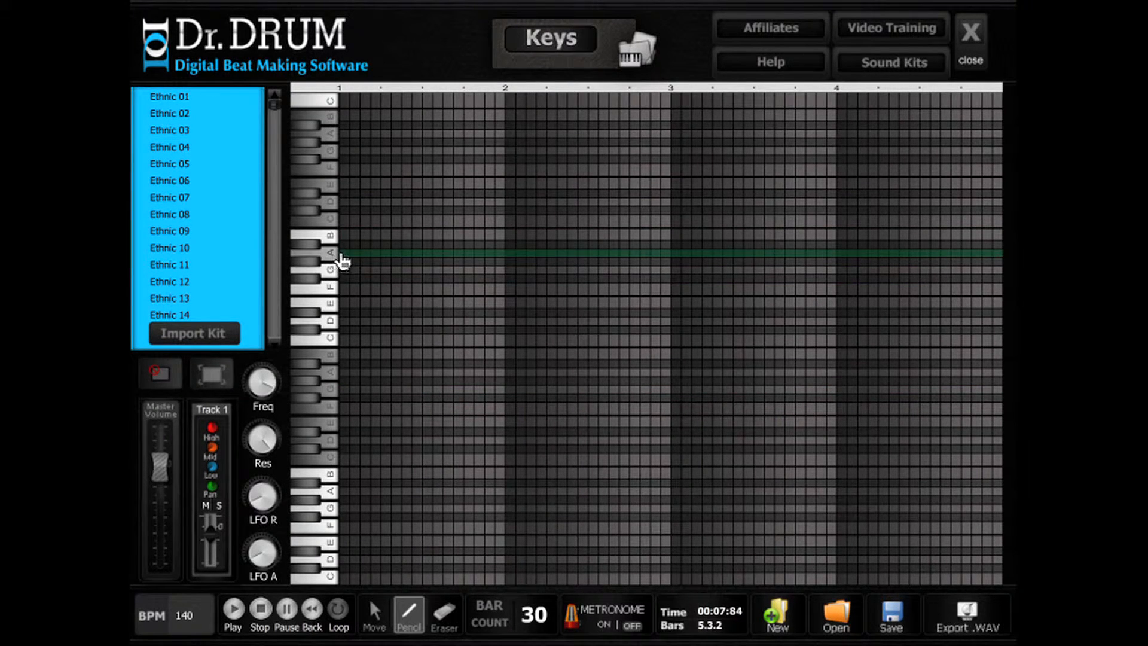
left_click(345, 253)
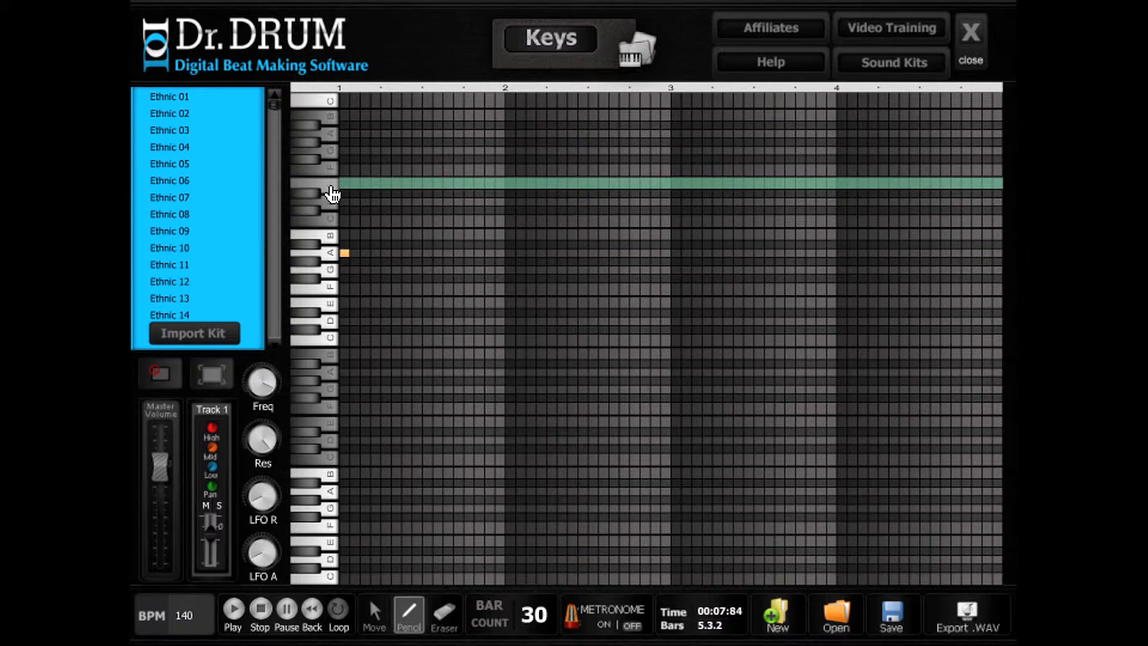
left_click(343, 183)
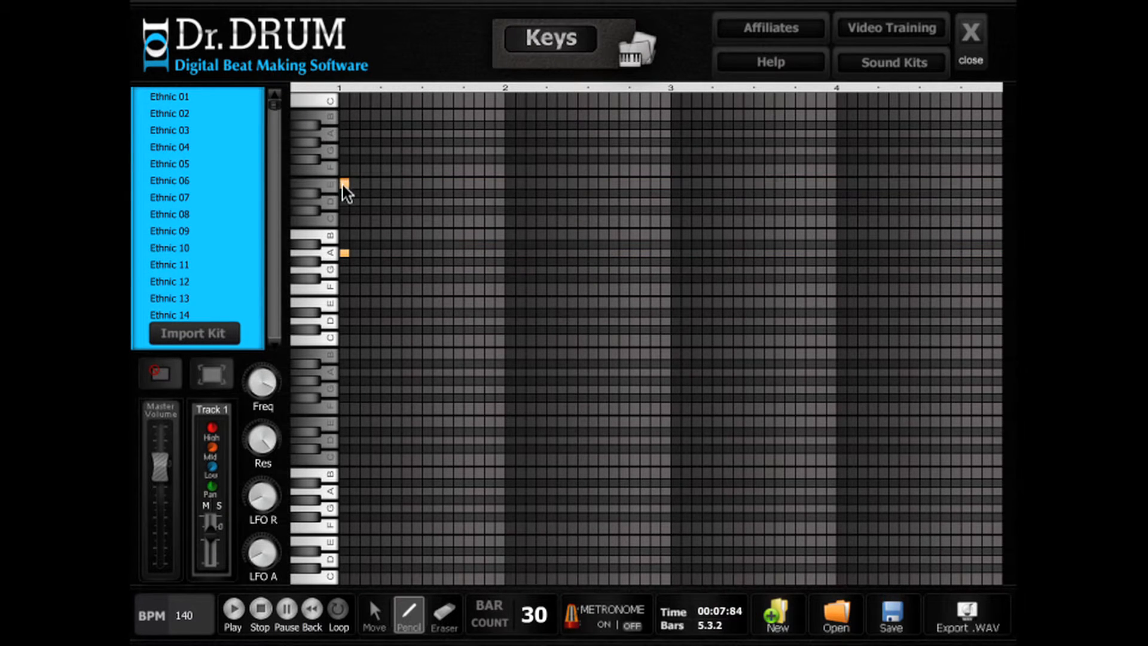
left_click(344, 371)
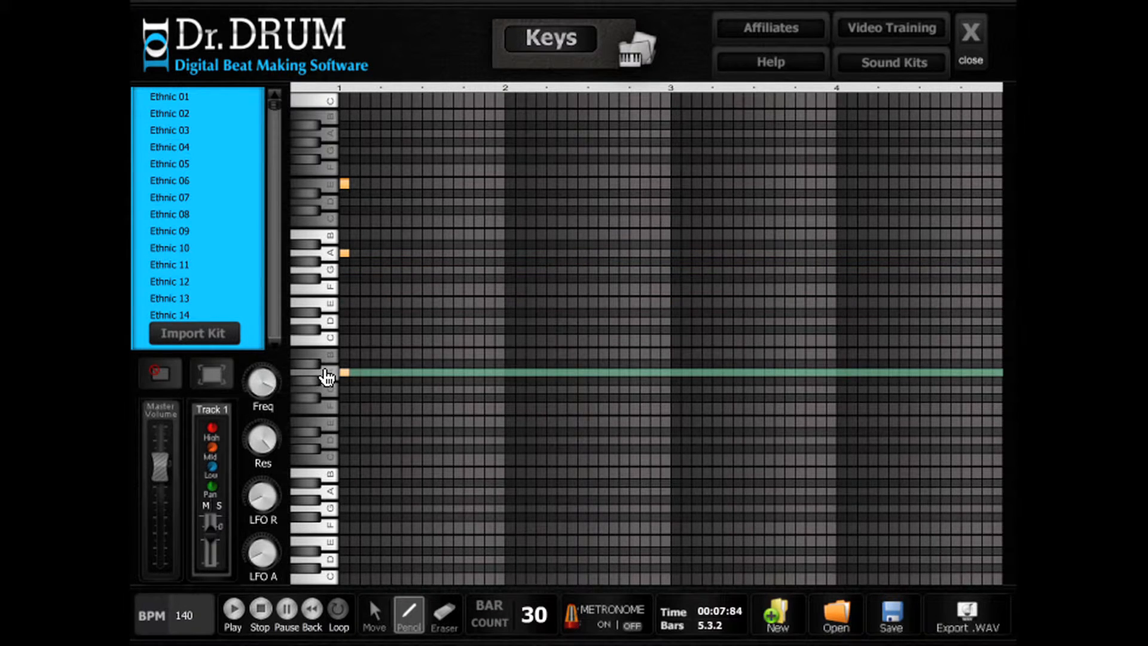
left_click(509, 372)
left_click(510, 253)
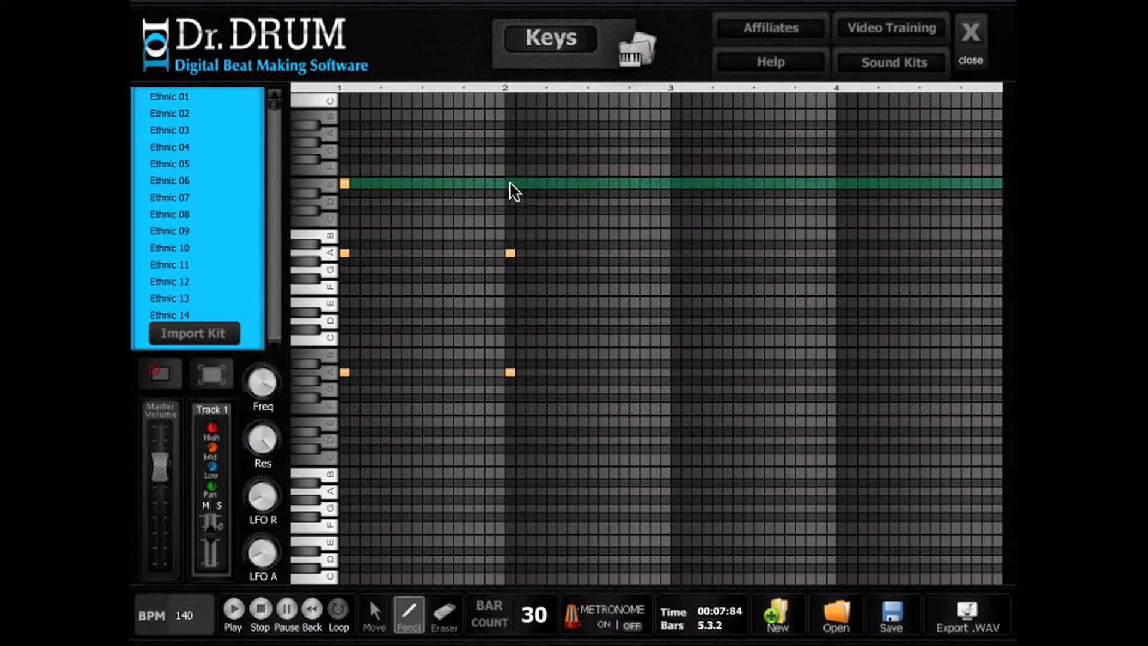
left_click(510, 184)
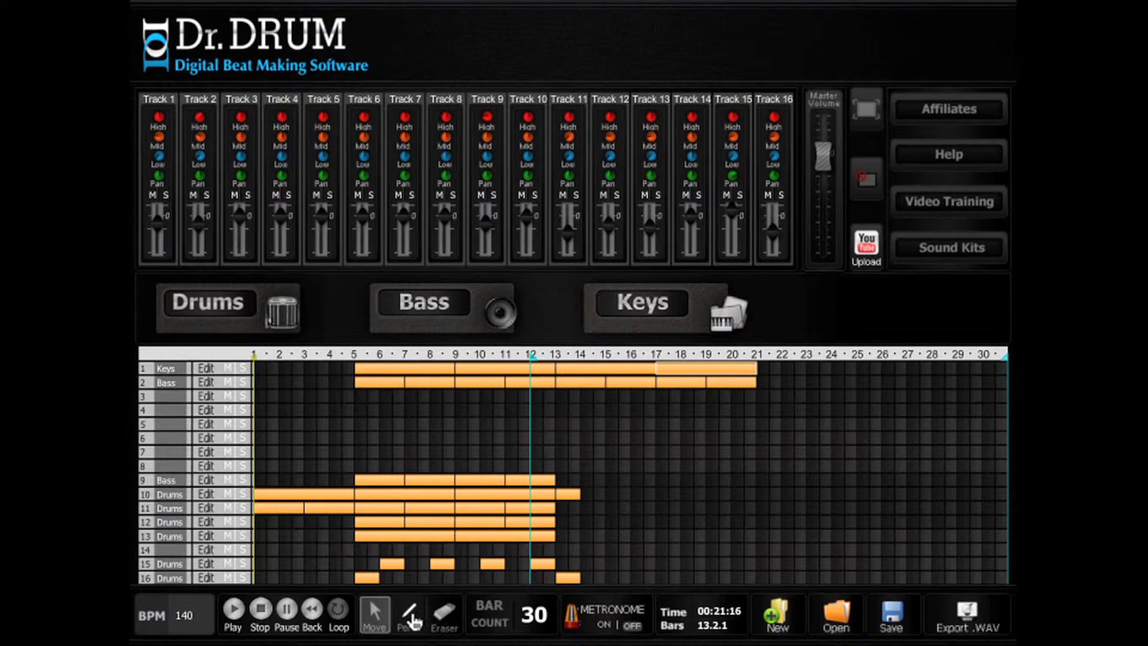
- Add a four-bar Keys clip on track 3 at bar 5 and choose the Synth 41 sound for it
left_click(410, 616)
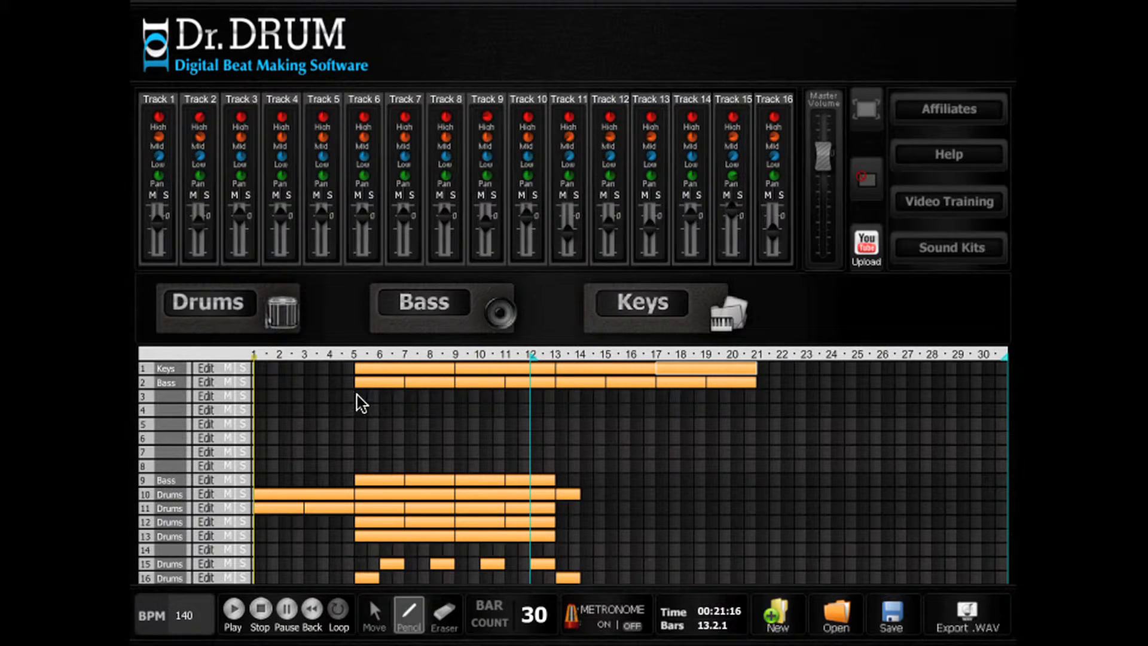
left_click_drag(363, 396, 458, 394)
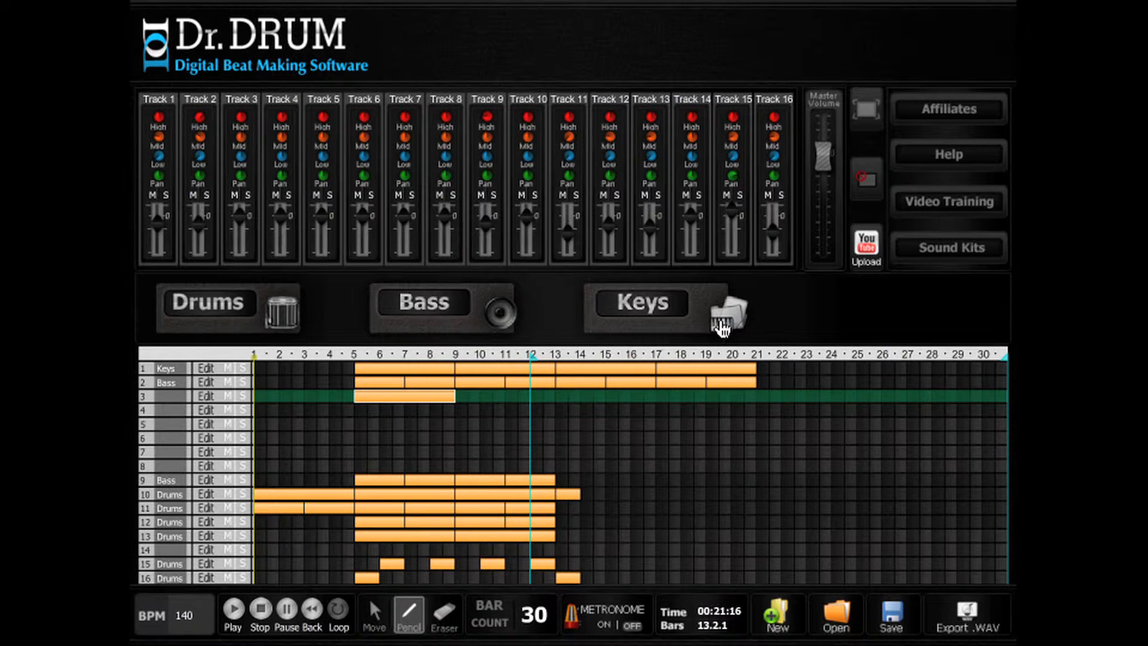
left_click(206, 397)
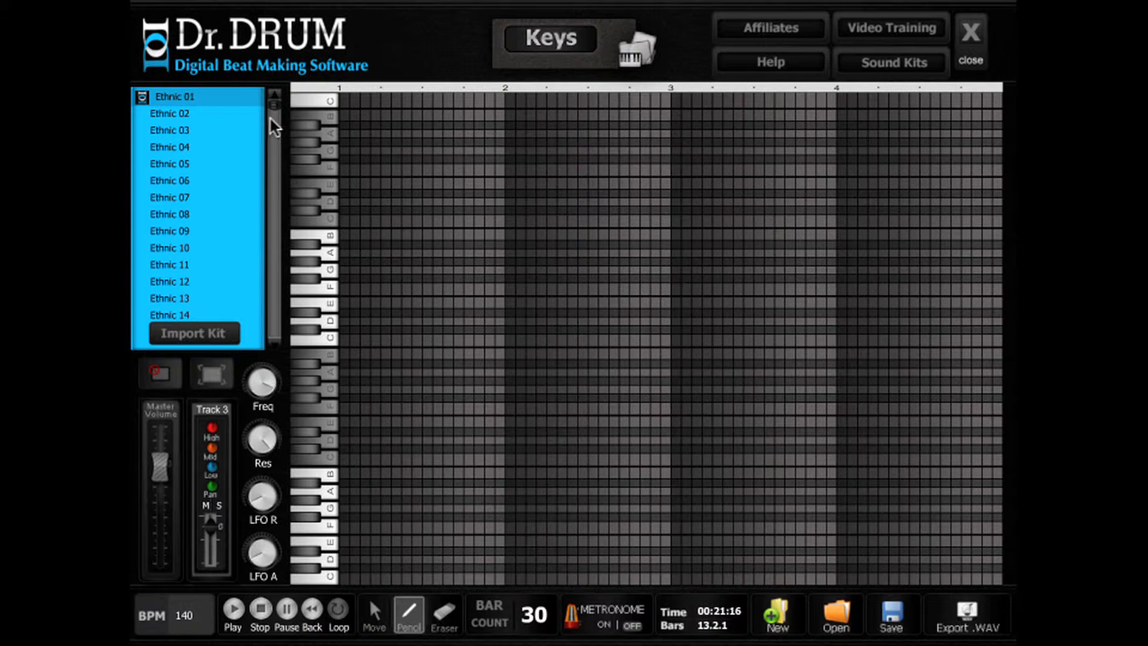
left_click_drag(275, 122, 264, 207)
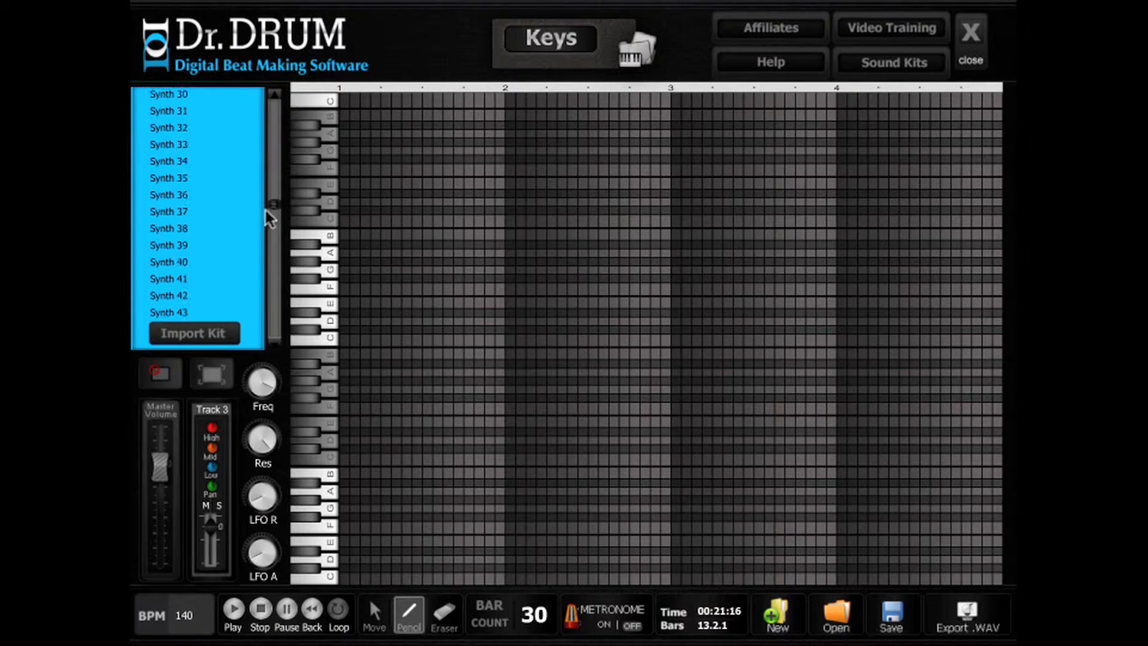
left_click(165, 281)
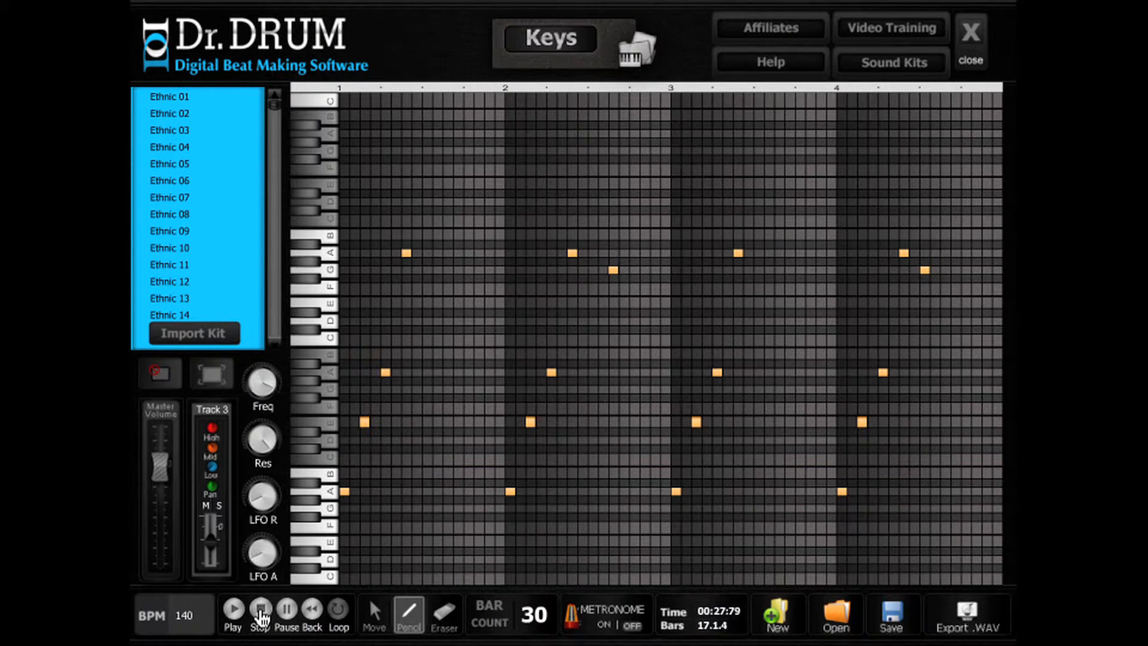
- Duplicate track 3's clip at bar 17 and change its high notes to B and C in bar 2, C in bar 3 and G in bar 4
left_click(260, 613)
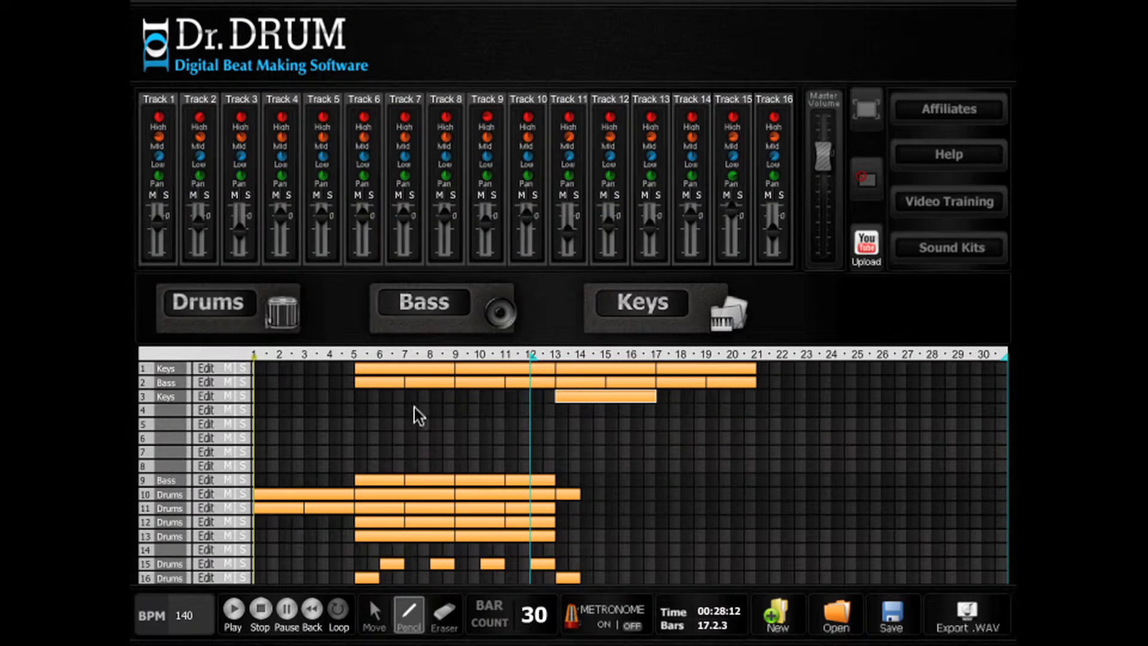
left_click(588, 404)
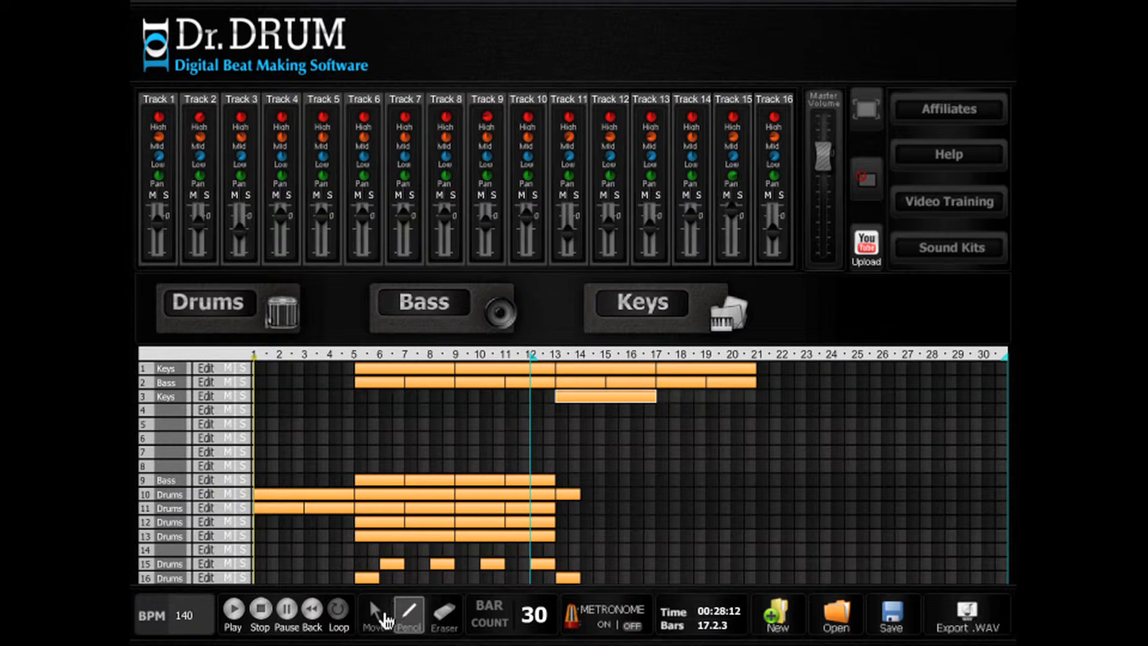
left_click(374, 613)
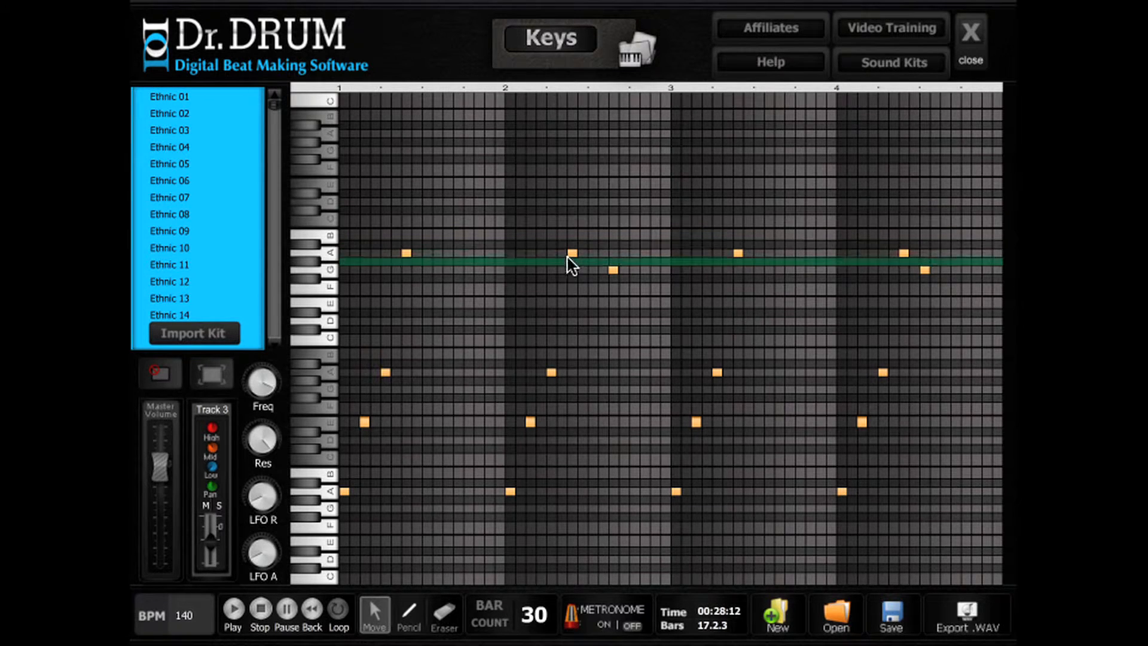
left_click_drag(572, 252, 572, 238)
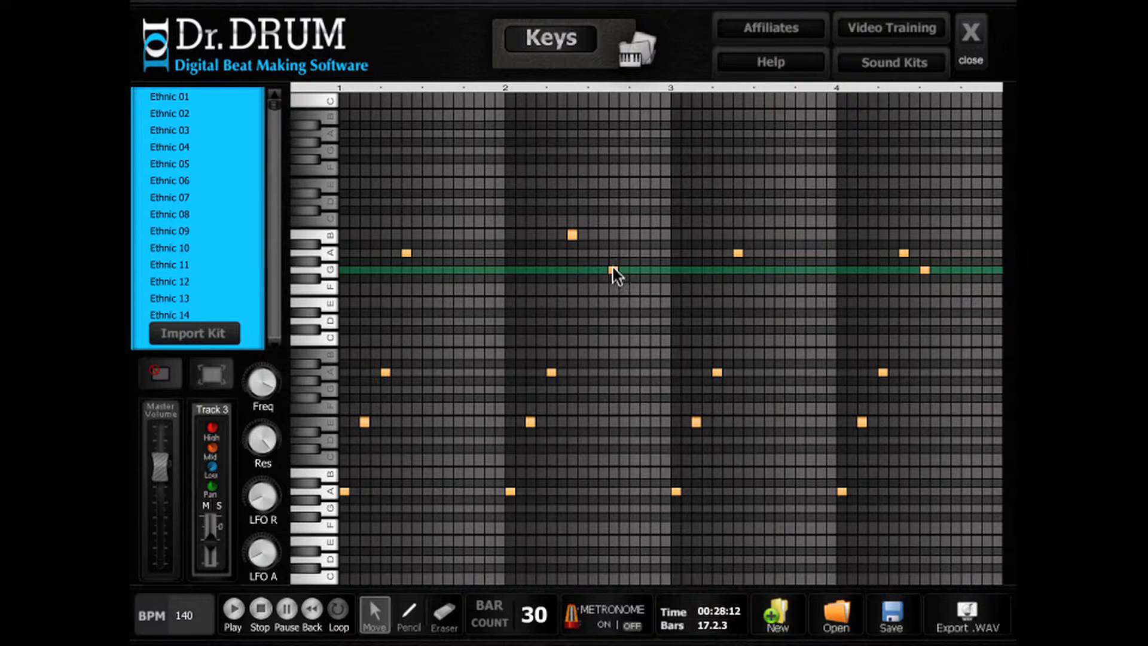
left_click_drag(612, 269, 614, 222)
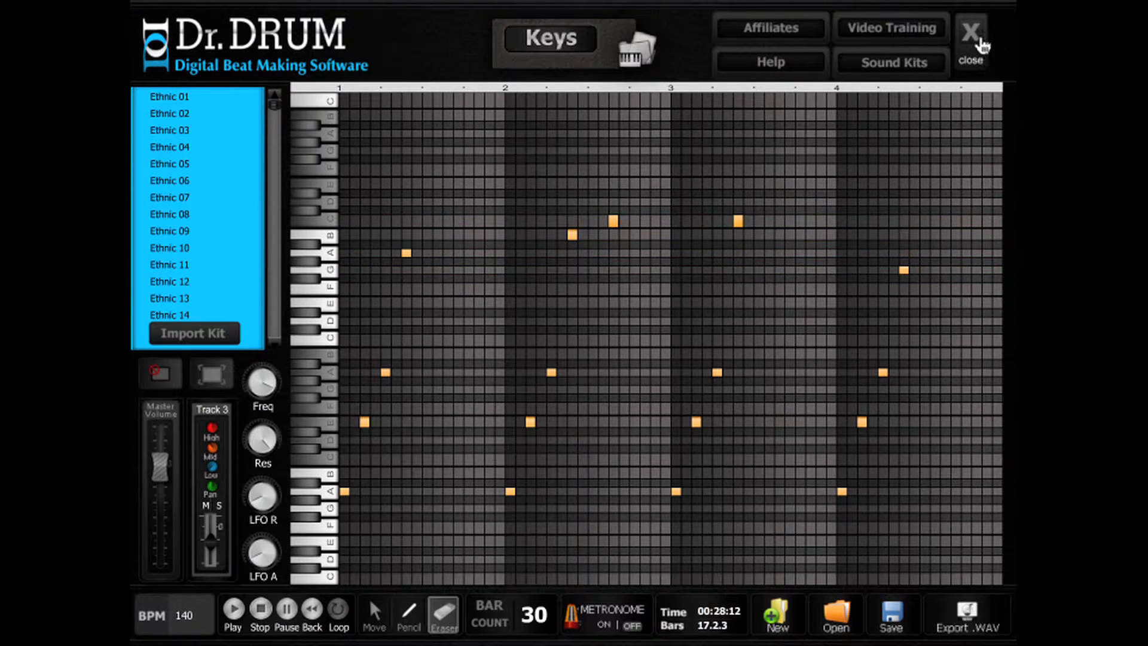
left_click(981, 43)
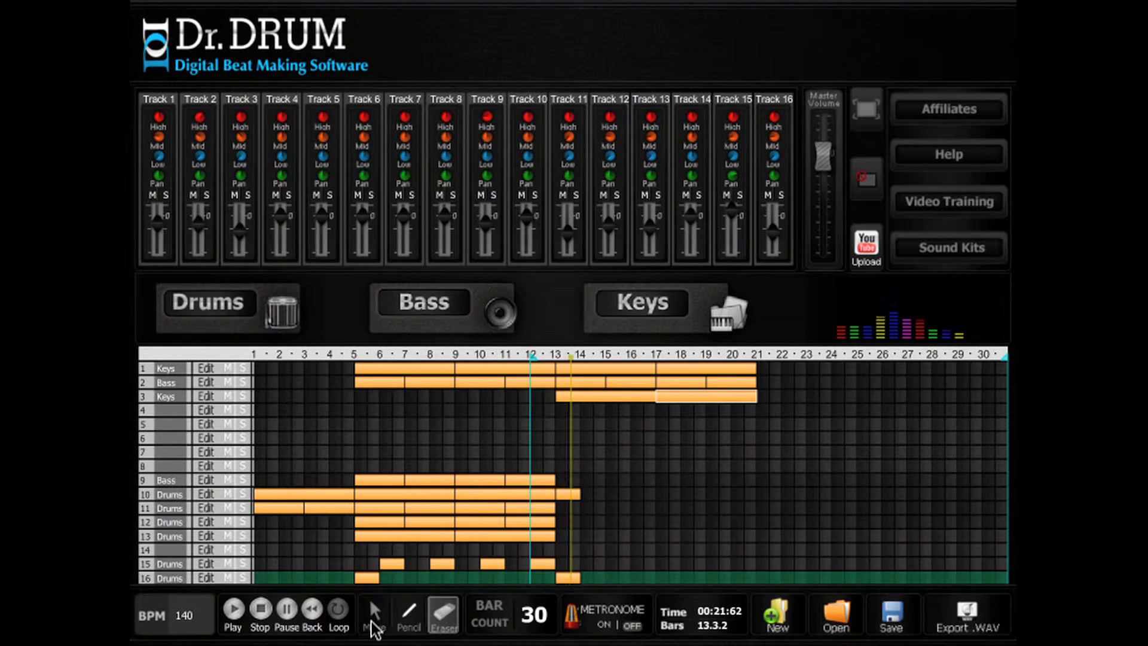
- Copy the one-bar drum clips at bar 13 on tracks 16 and 10 to bars 17 and 21
key("m")
left_click(566, 578)
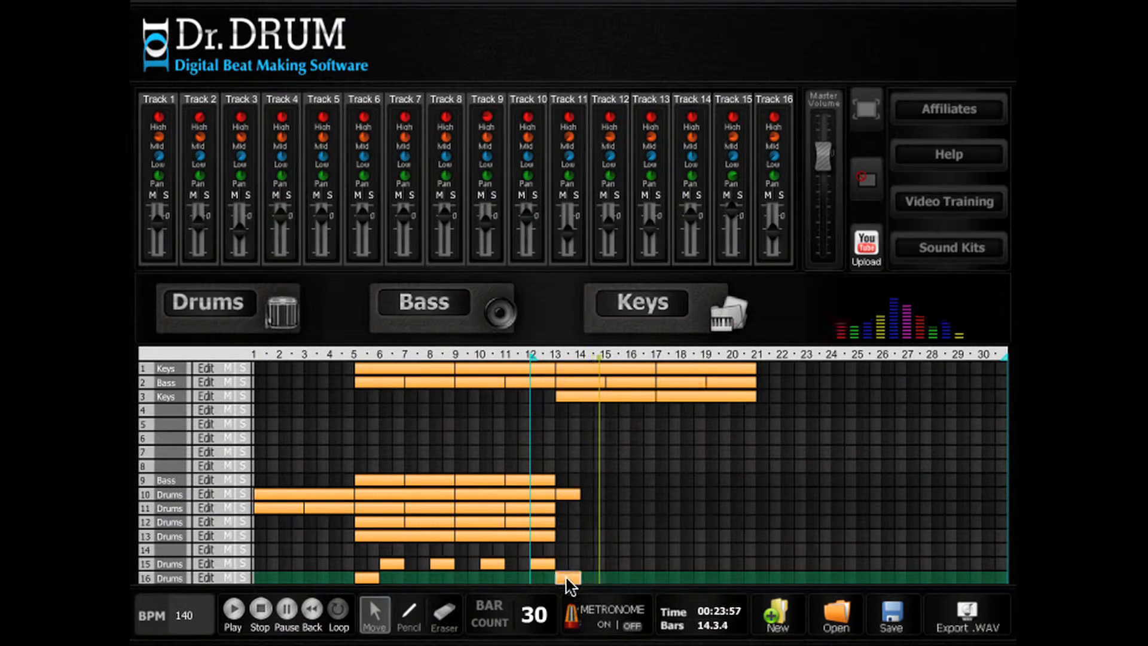
left_click(663, 580)
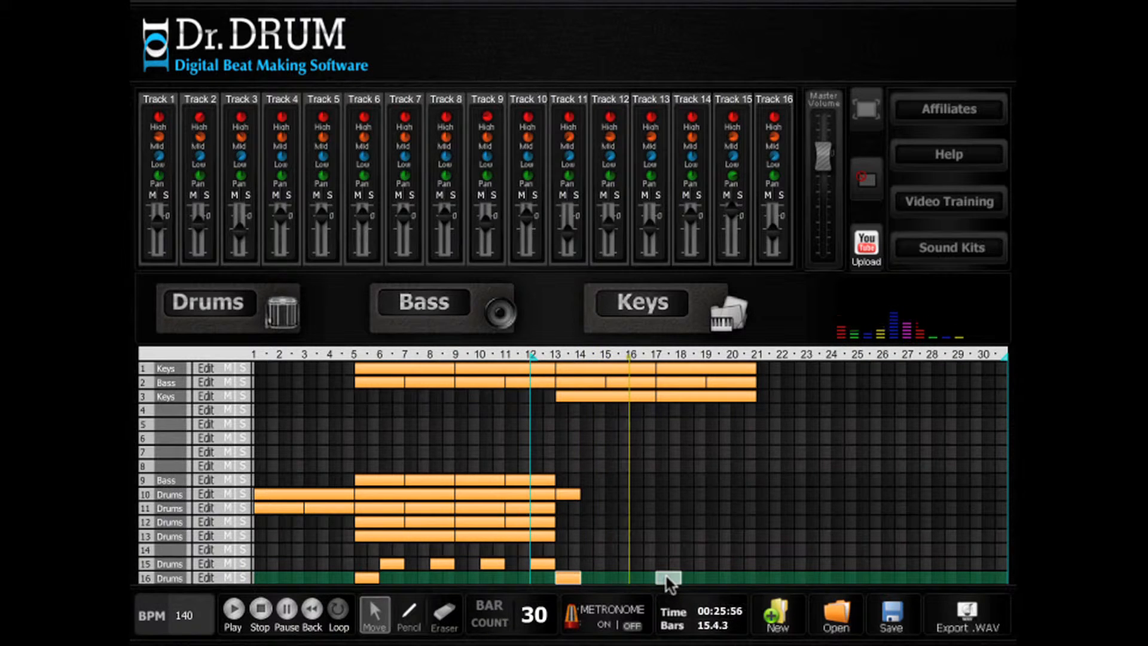
left_click(571, 495)
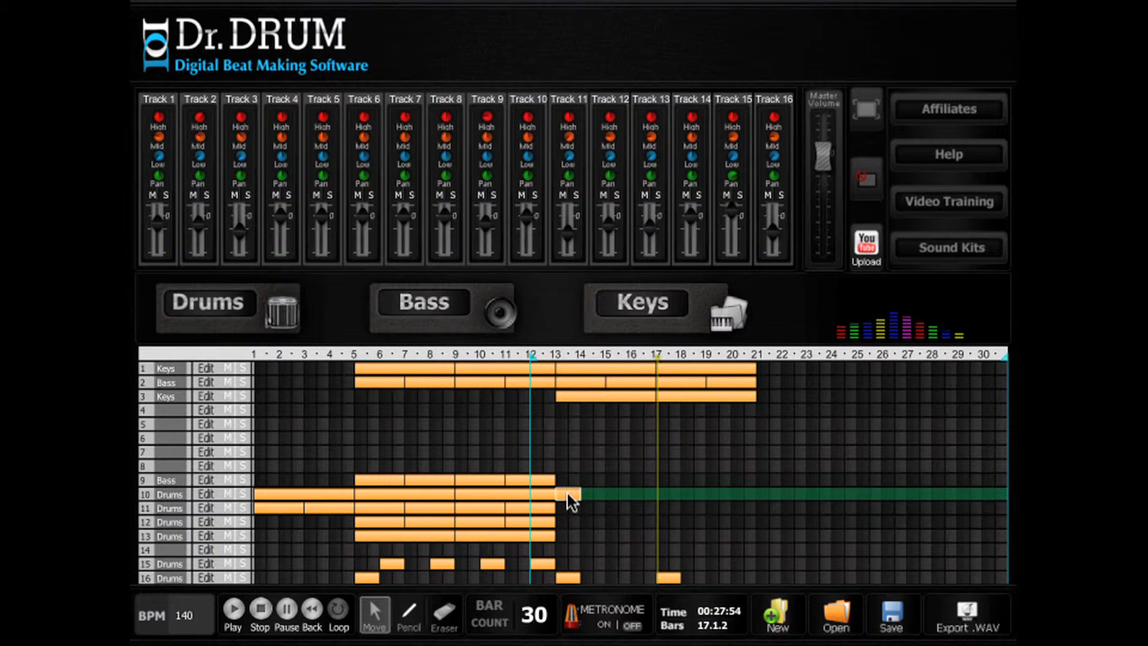
left_click(666, 494)
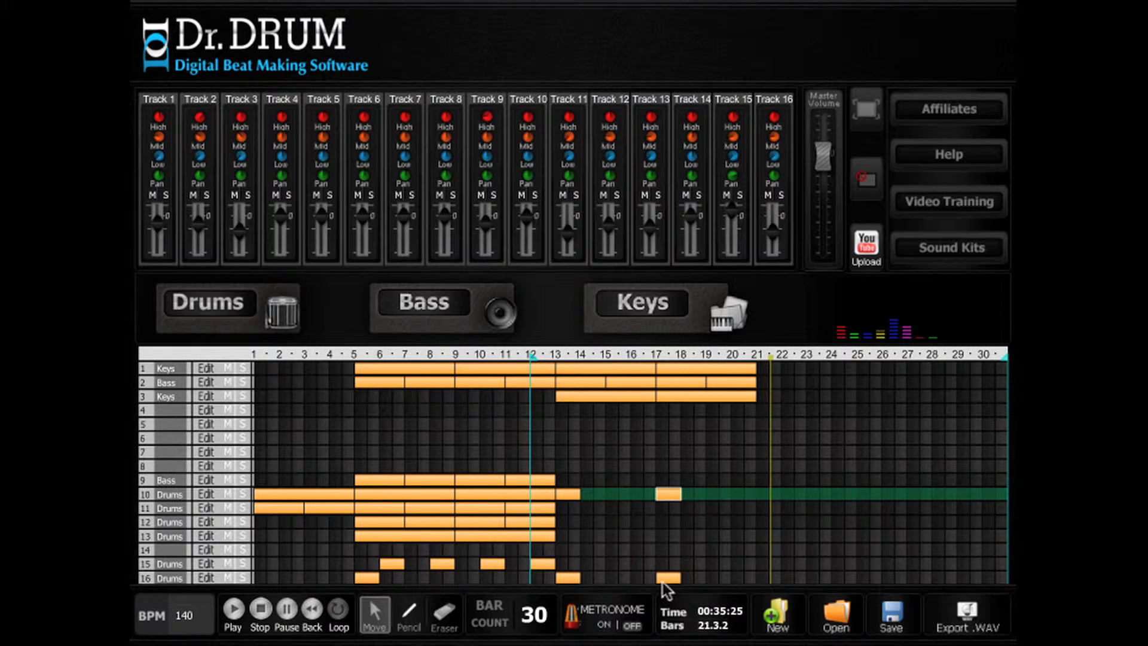
key("ctrl+v")
- Copy track 12's last two drum clips to bar 21 and play the song across the transition into bar 13
left_click(525, 530)
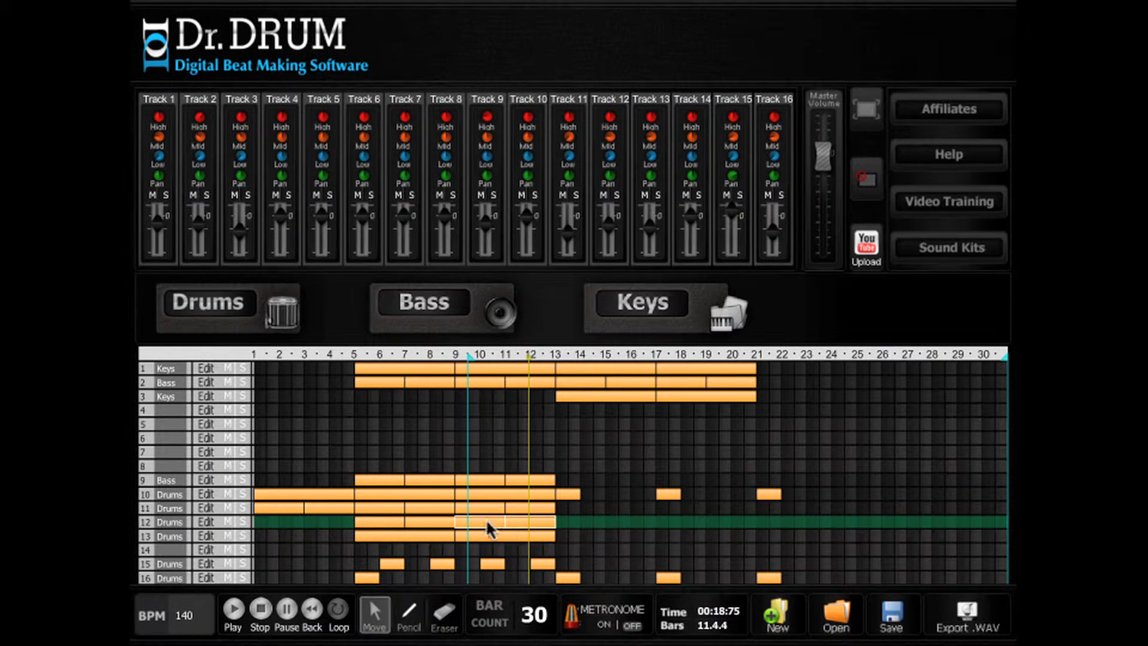
left_click_drag(488, 522, 808, 525)
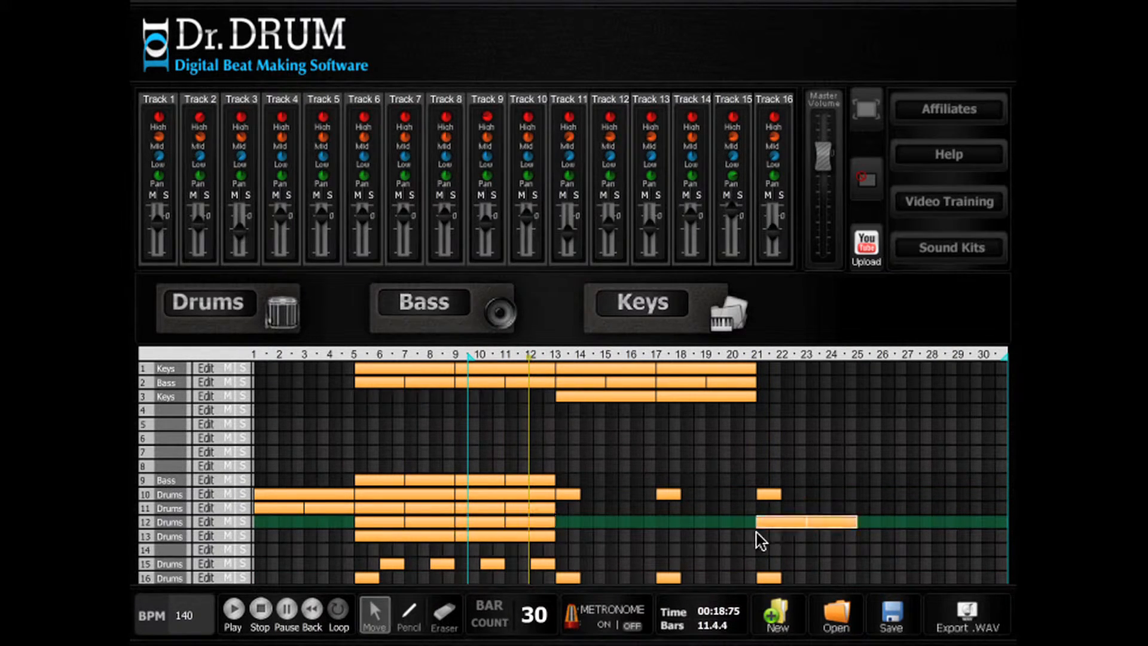
left_click(233, 610)
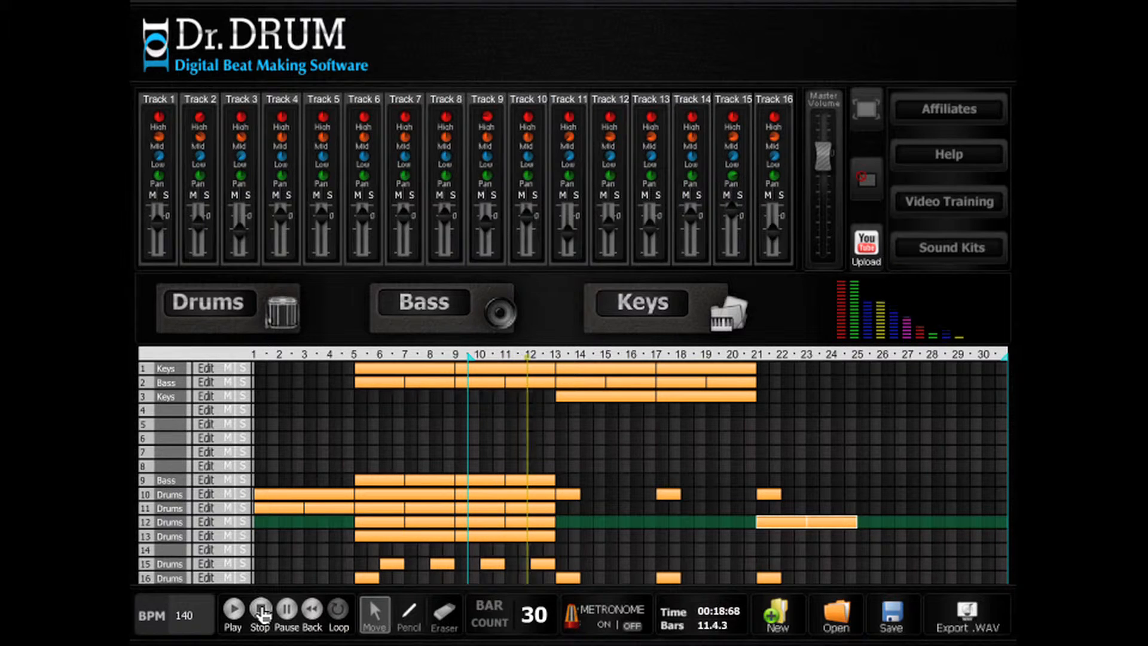
left_click(261, 609)
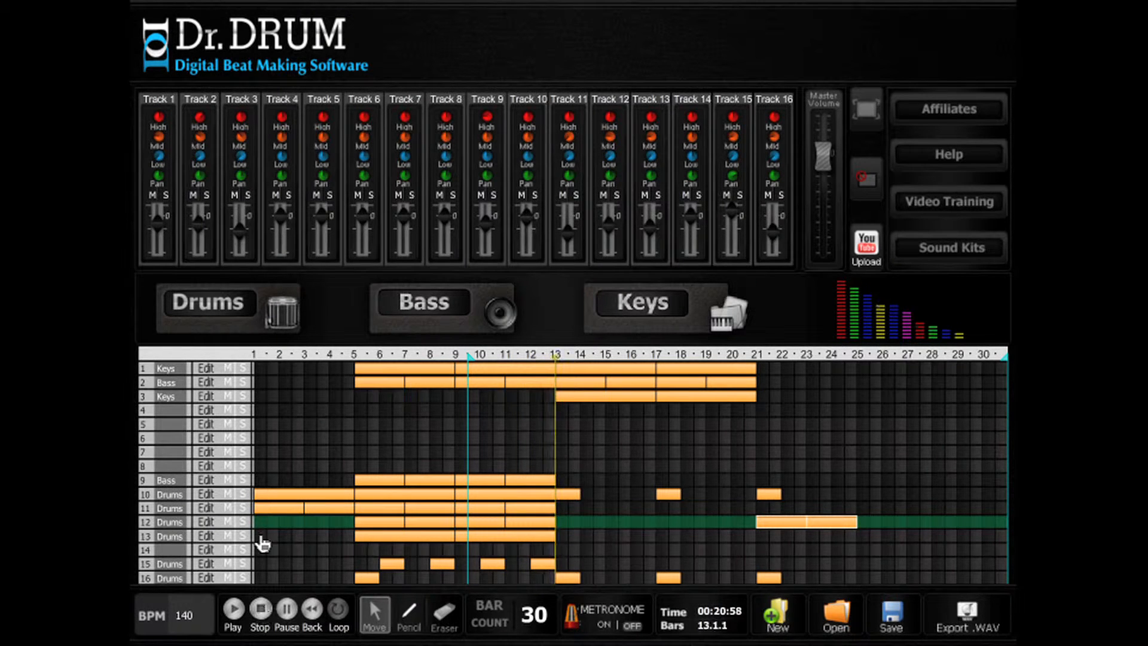
- Add a run of eight snare 3 hits to the second half of bar 2 in track 12's clip at bar 11
left_click(529, 509)
left_click(529, 522)
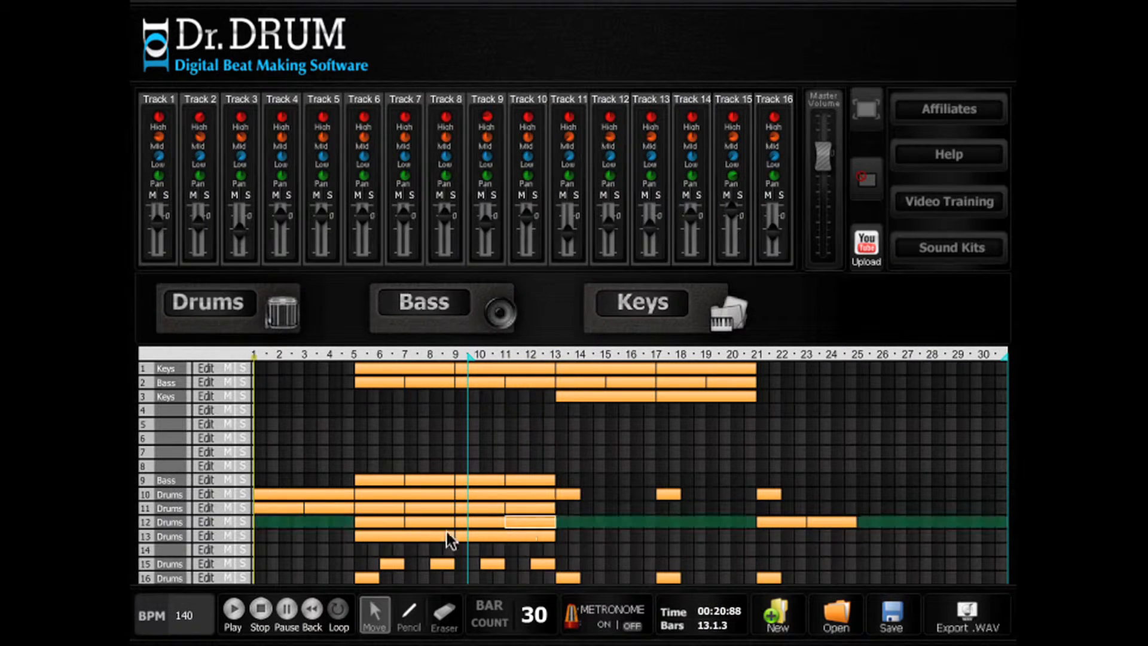
left_click(207, 524)
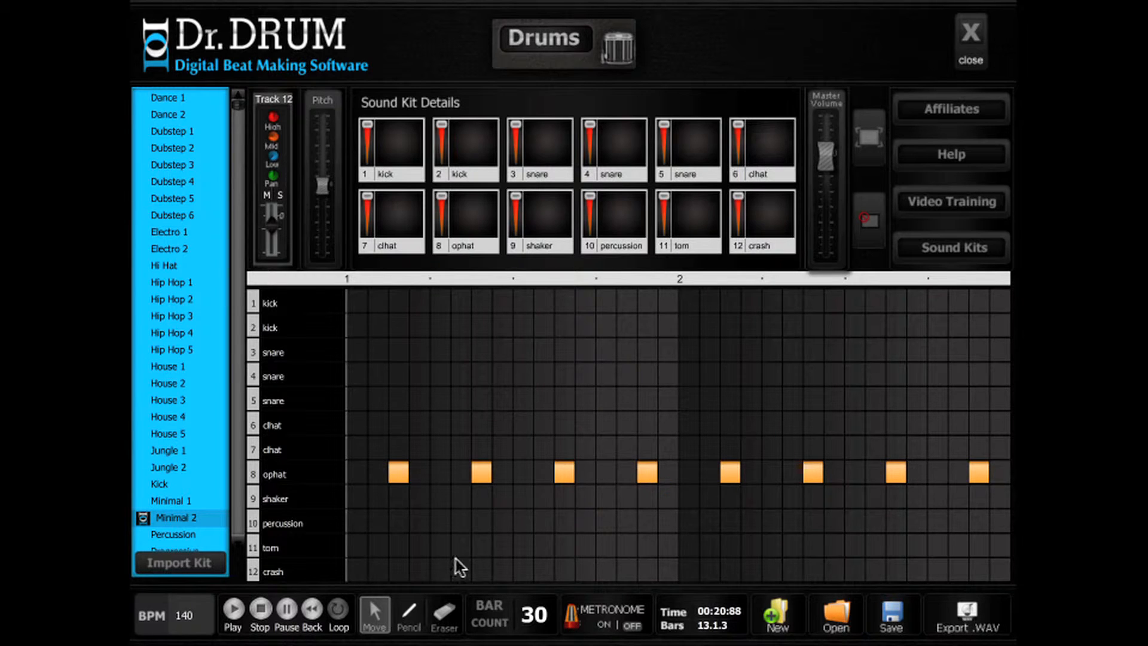
left_click(418, 624)
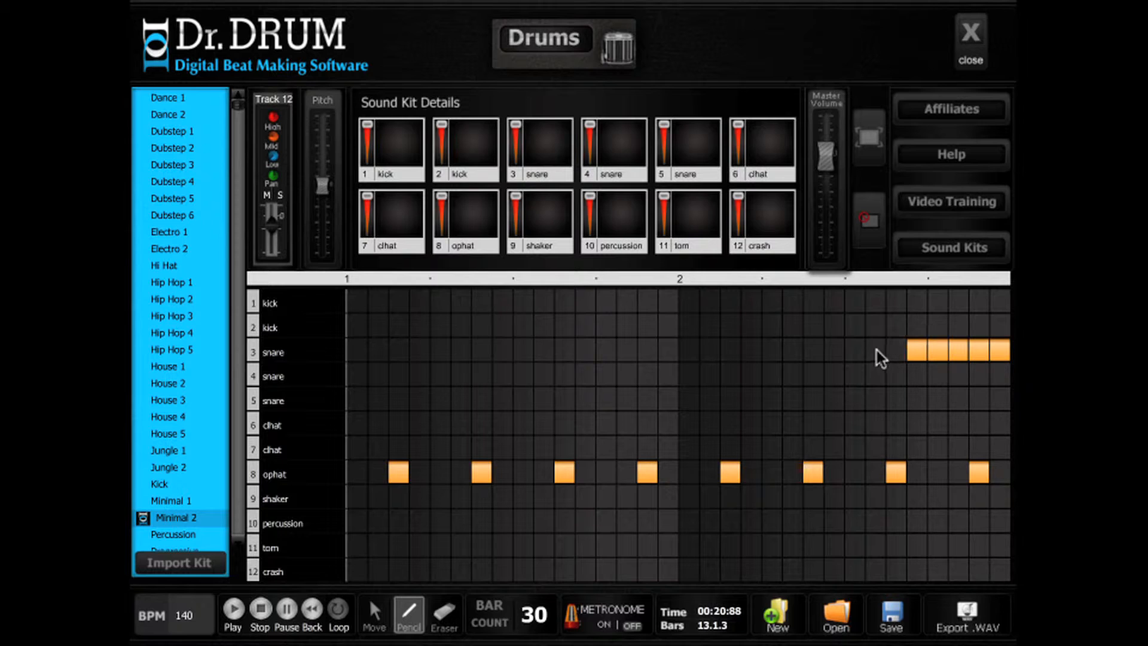
left_click_drag(877, 351, 870, 351)
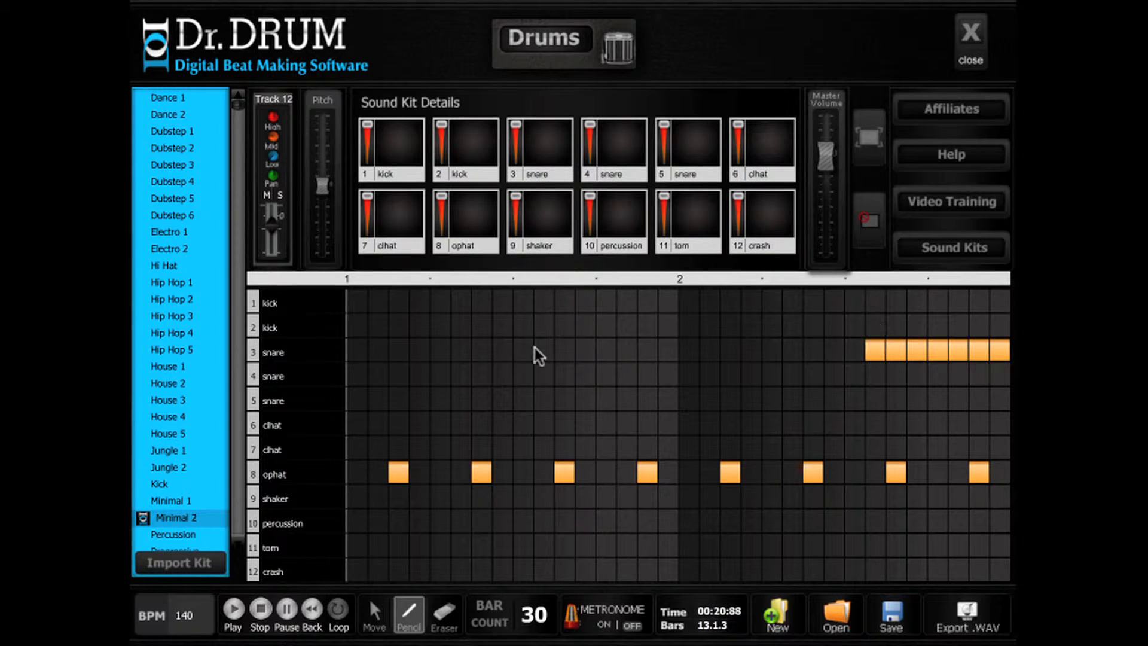
left_click(861, 353)
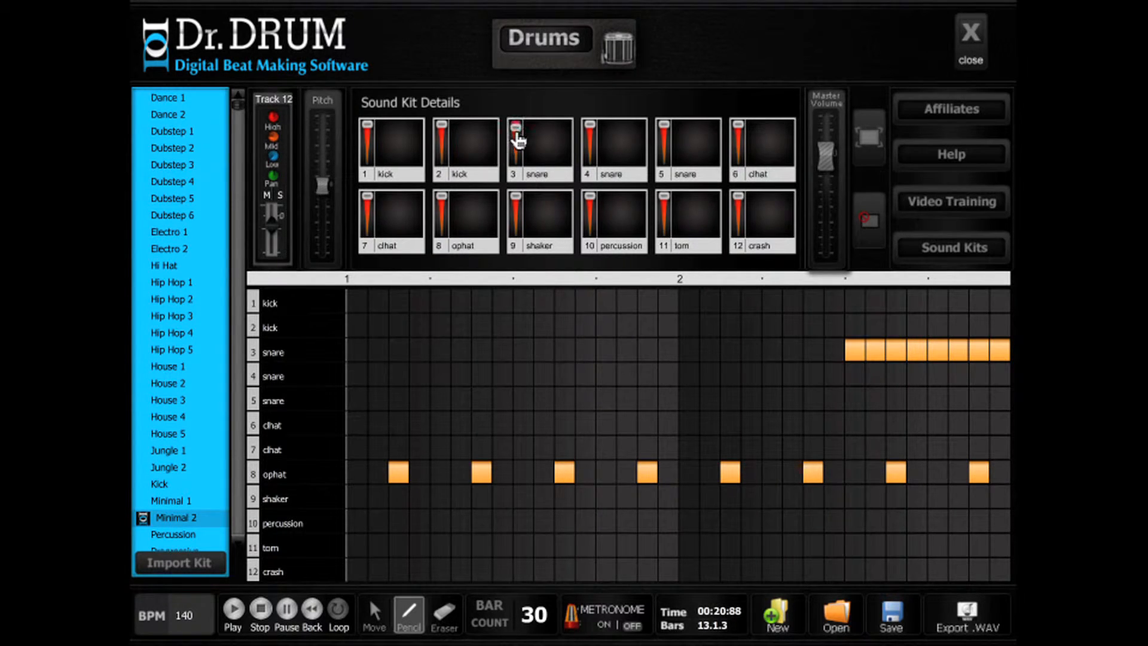
left_click(971, 46)
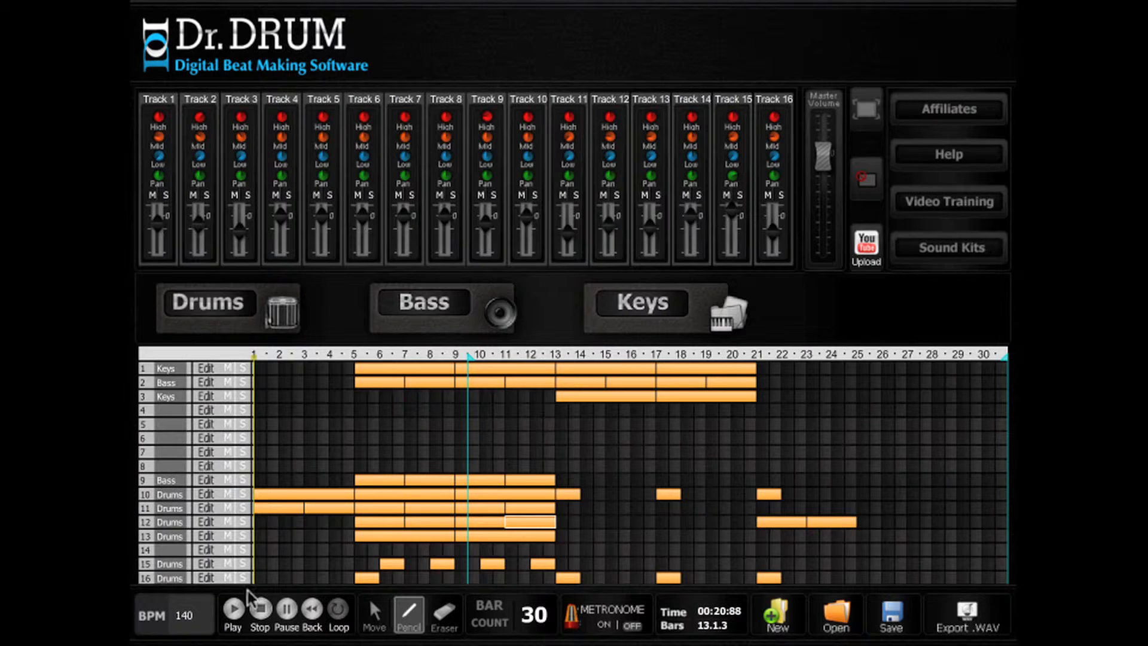
- Play the song through the snare fill into bar 13, recheck track 12's pattern, and listen on to bar 21
left_click(235, 606)
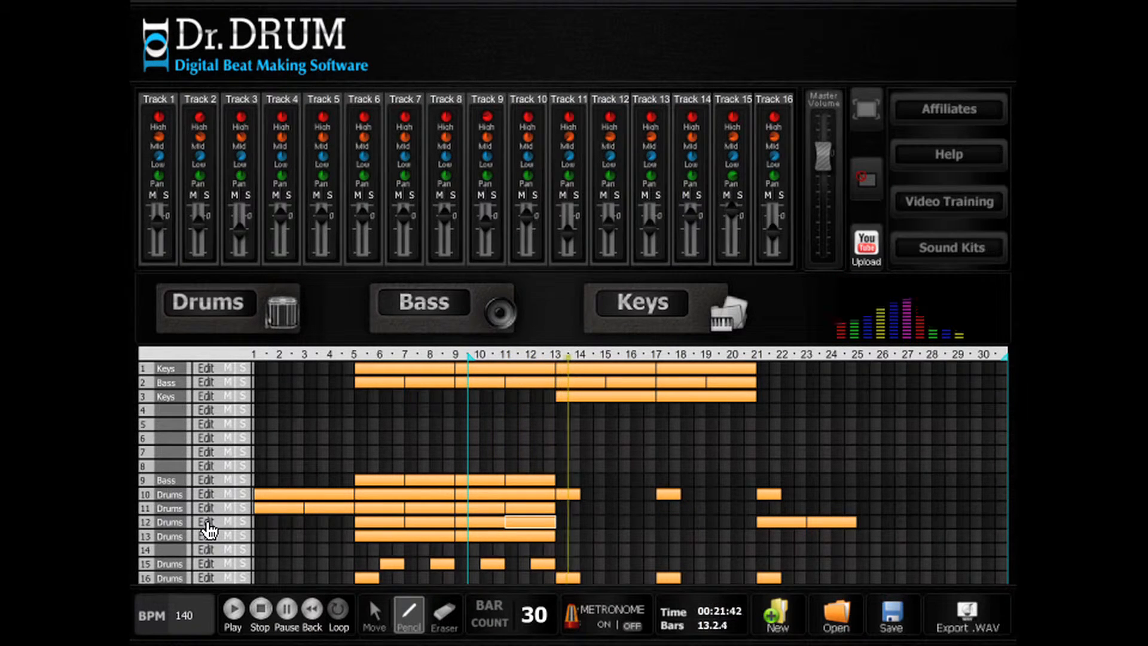
left_click(264, 614)
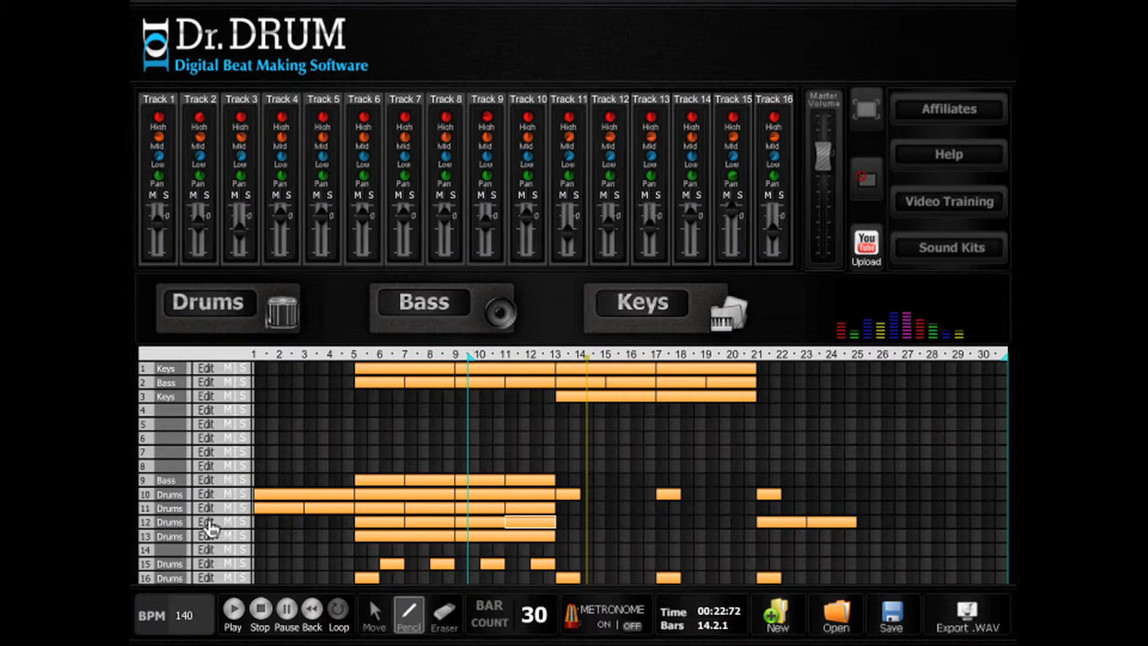
left_click(209, 524)
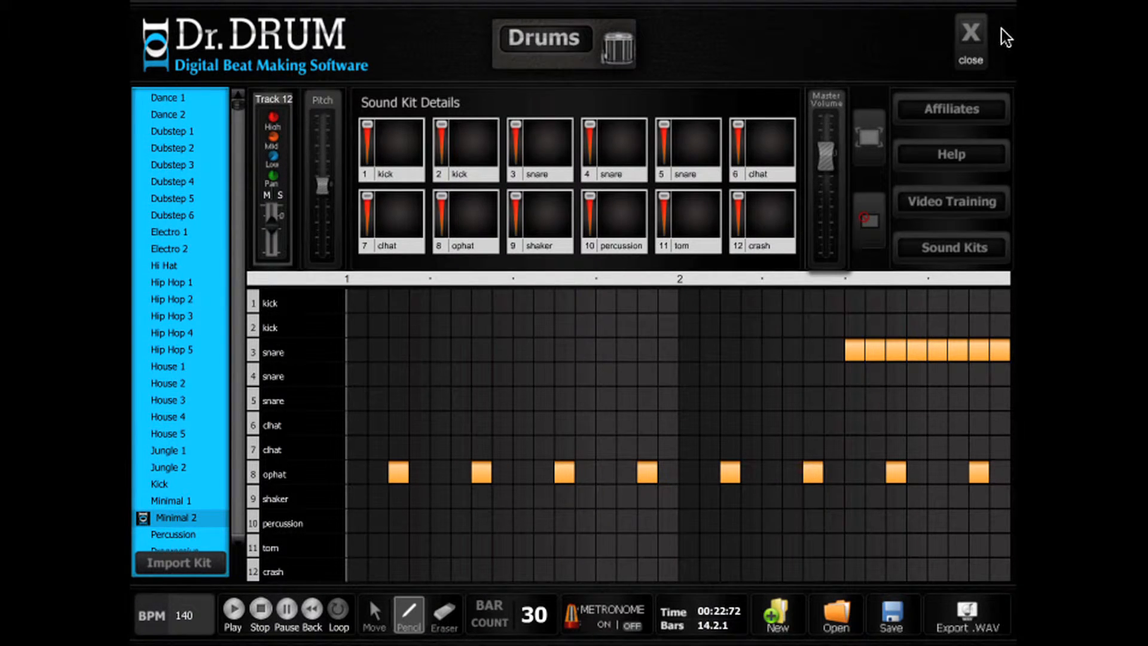
left_click(971, 36)
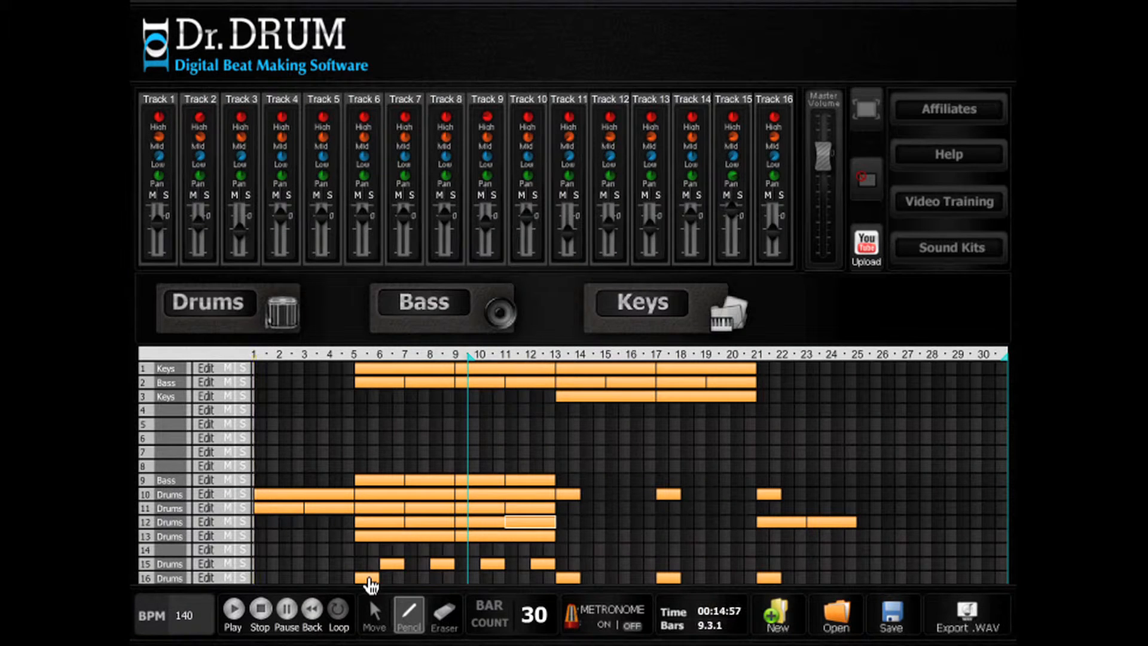
key("space")
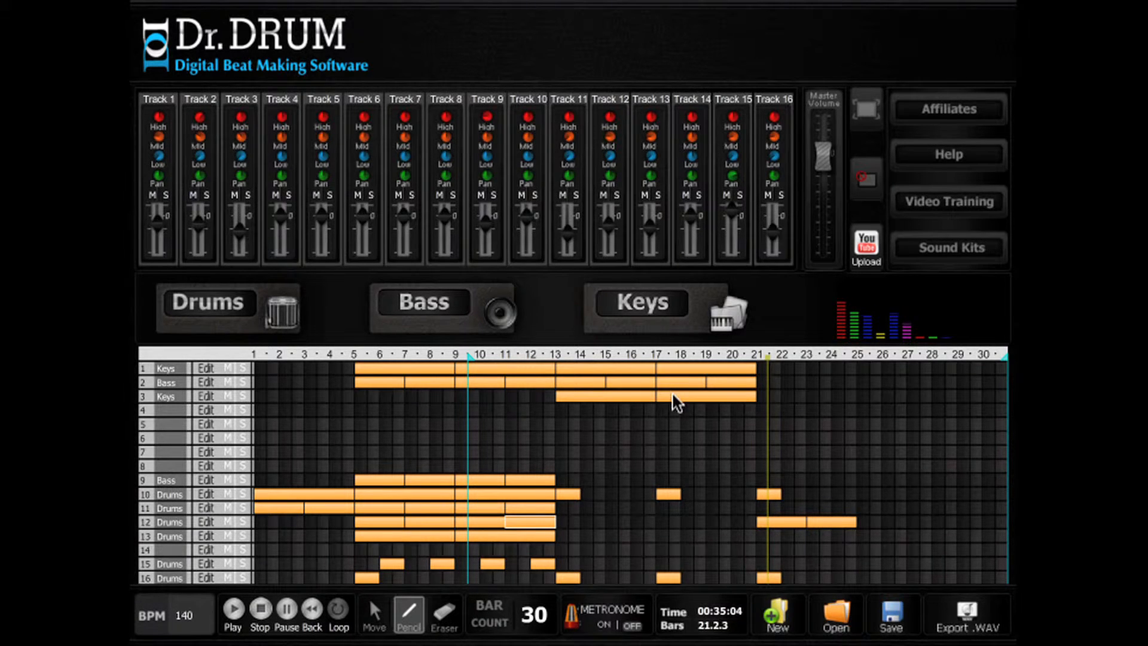
- Copy the clips in bars 13 to 20 on tracks 1 to 3 to bar 21 and set the bar count to 50
type("50")
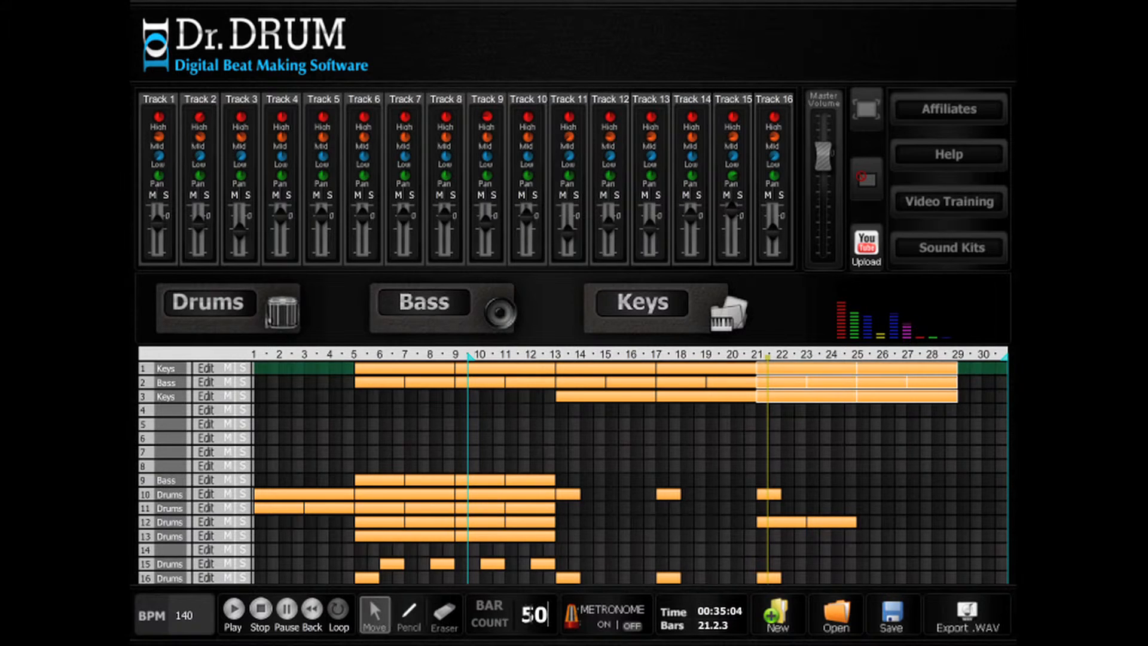
key("Return")
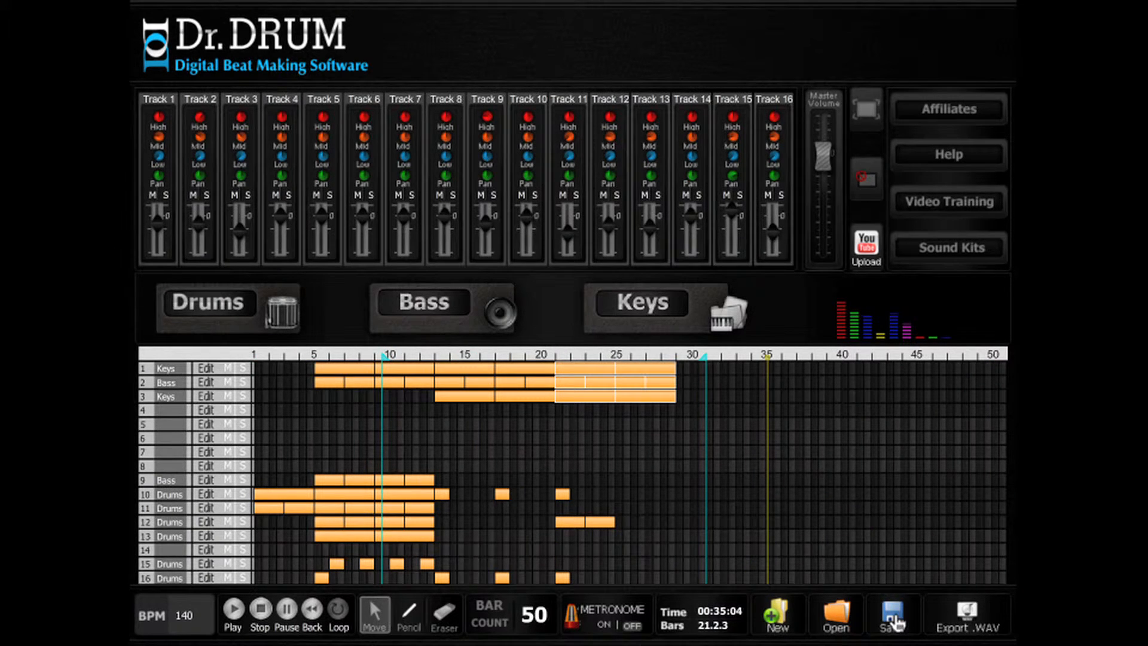
- Save the project over the existing Trance Tutorial.xml file
left_click(897, 624)
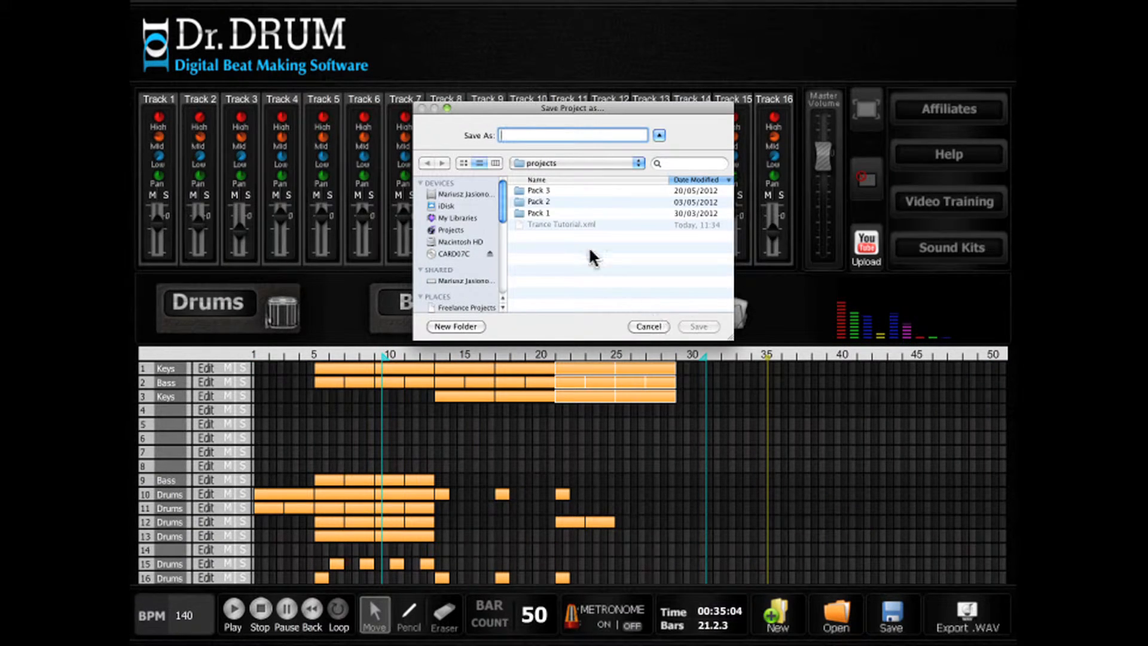
left_click(571, 225)
left_click(696, 326)
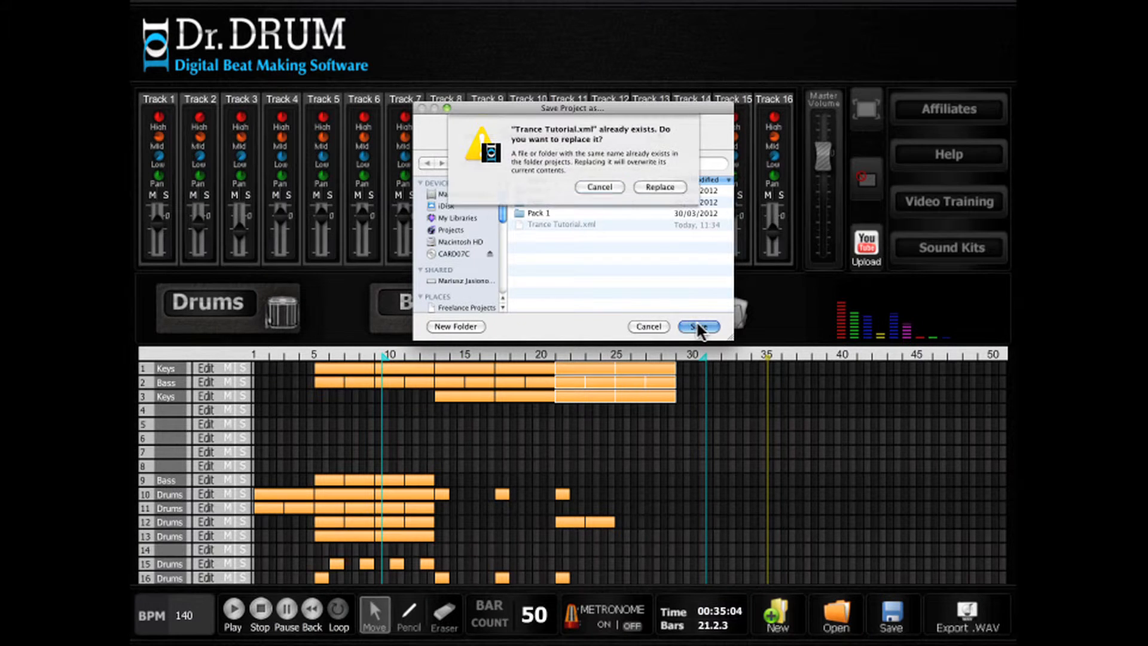
left_click(659, 182)
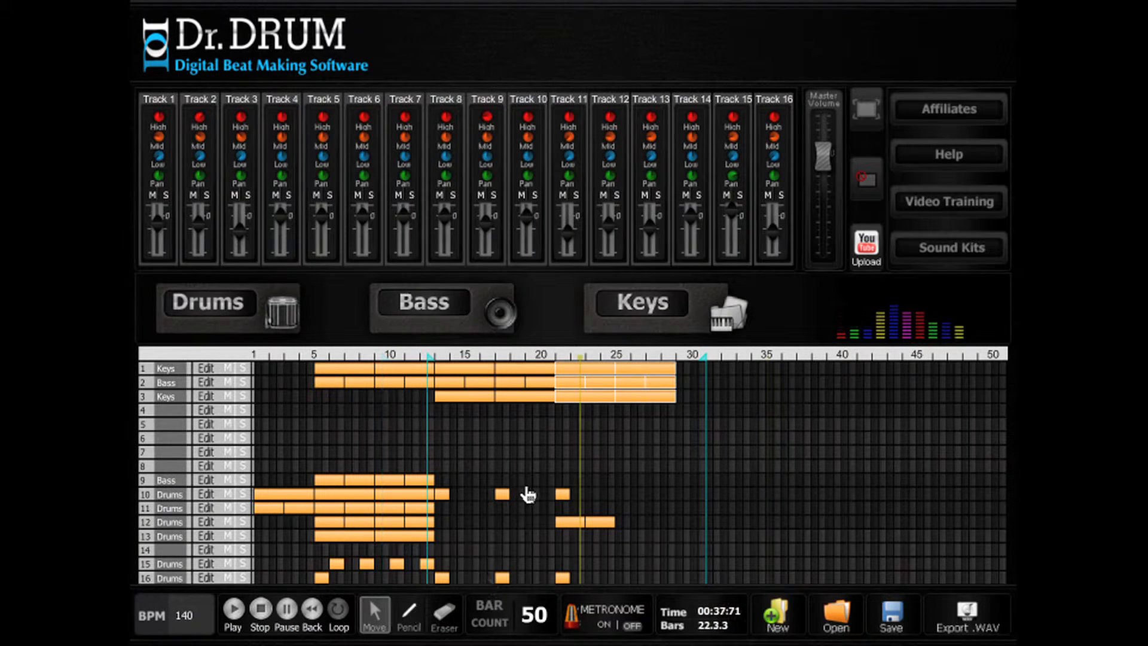
- Draw a four-bar clip on bass track 9 starting at bar 21
key("p")
left_click_drag(561, 478, 588, 485)
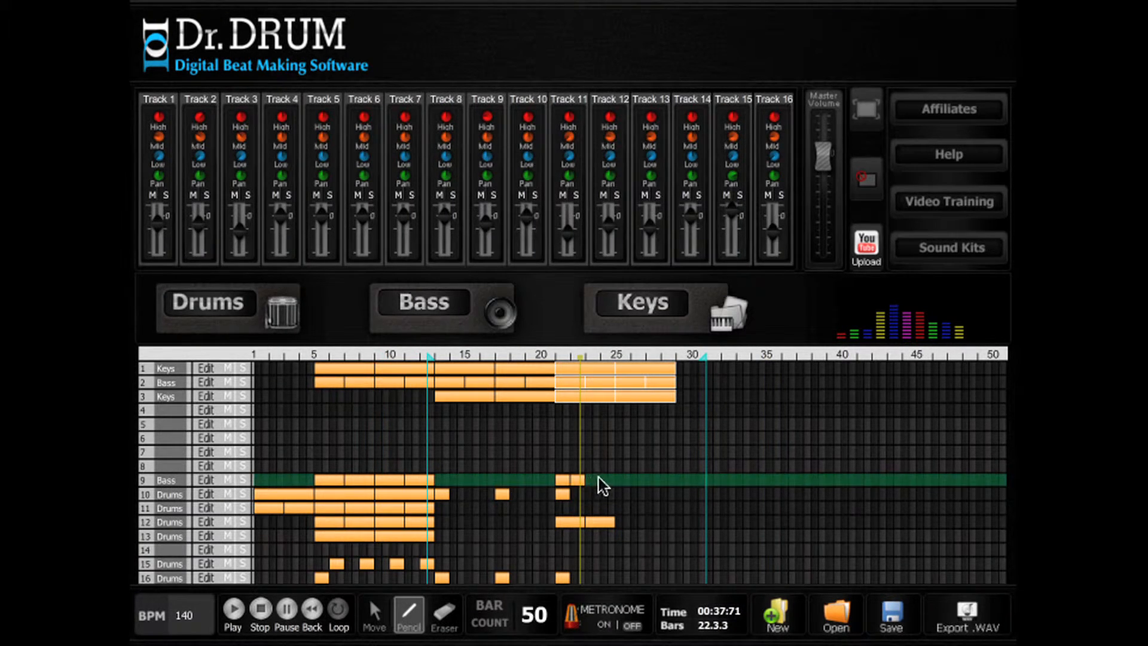
left_click(613, 479)
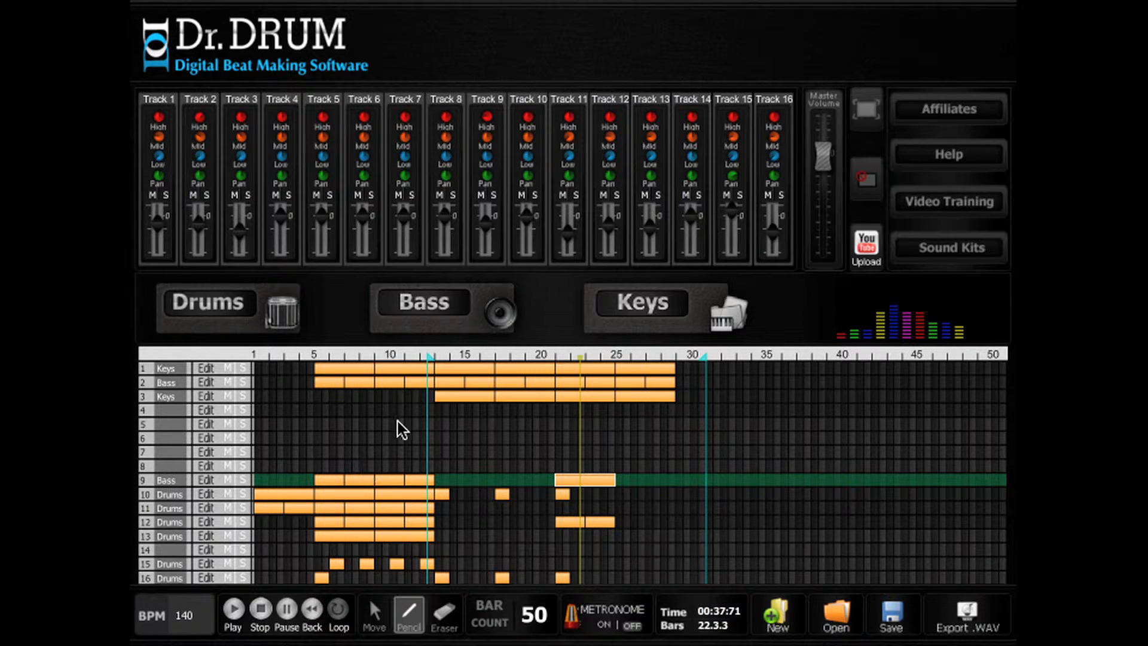
- Play the song from bar 11 and move the playback start marker to bar 20
left_click_drag(432, 358, 404, 356)
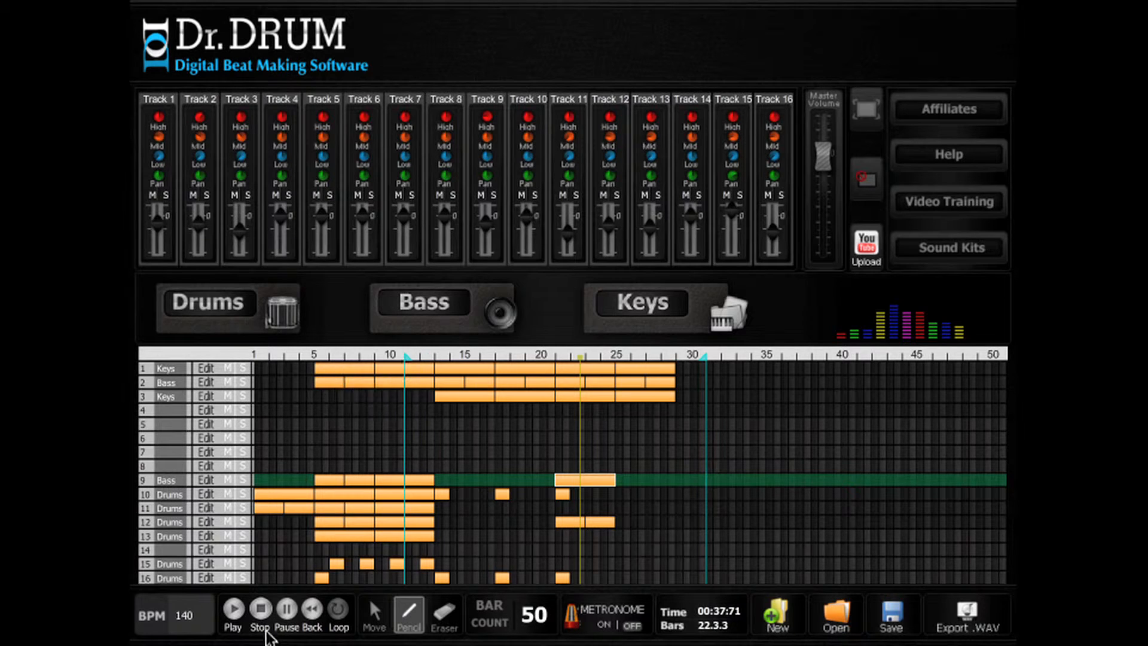
left_click(247, 616)
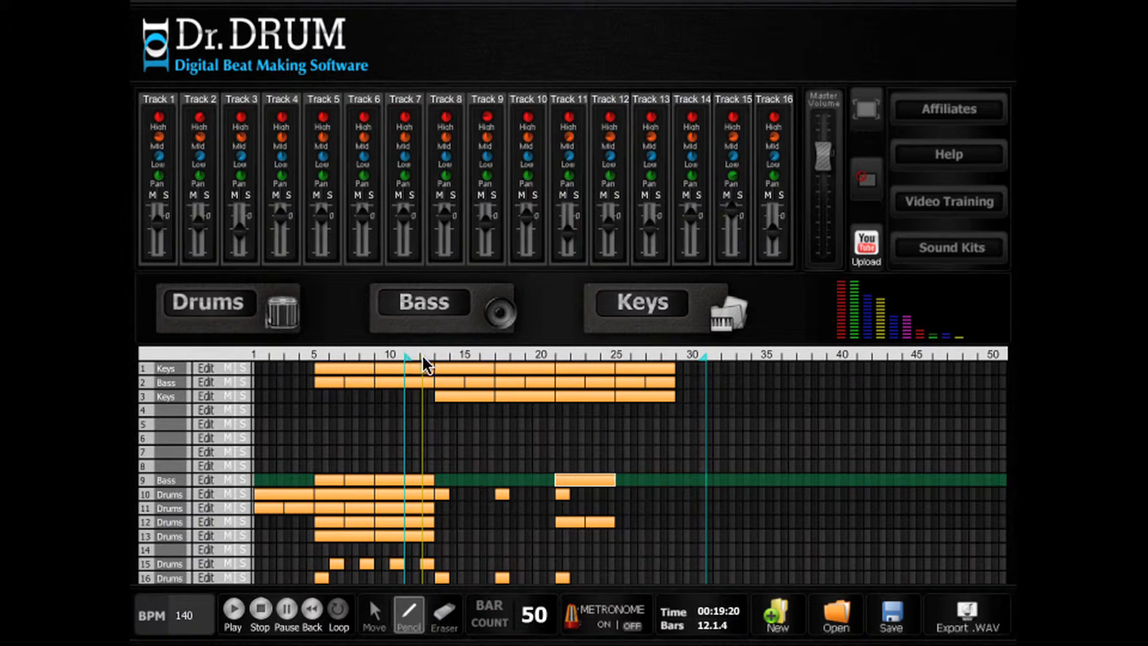
left_click_drag(426, 364, 541, 358)
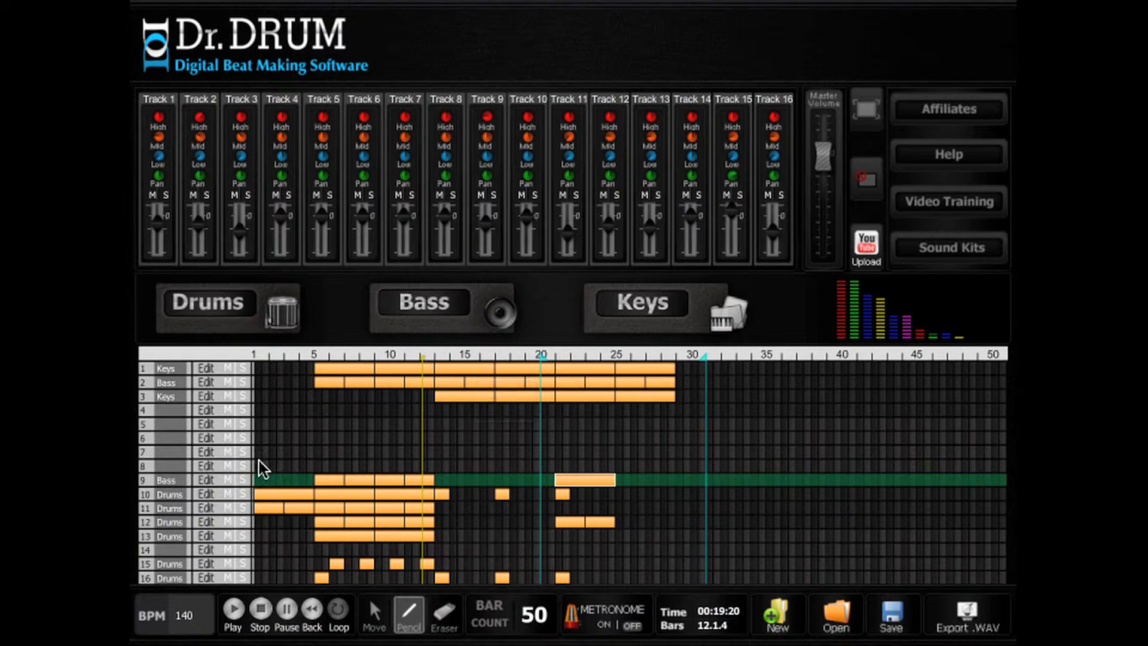
- Program track 9's bar 21 clip with rhythmic bass notes on A in bars 1 and 2 and on G in bars 3 and 4
left_click(214, 483)
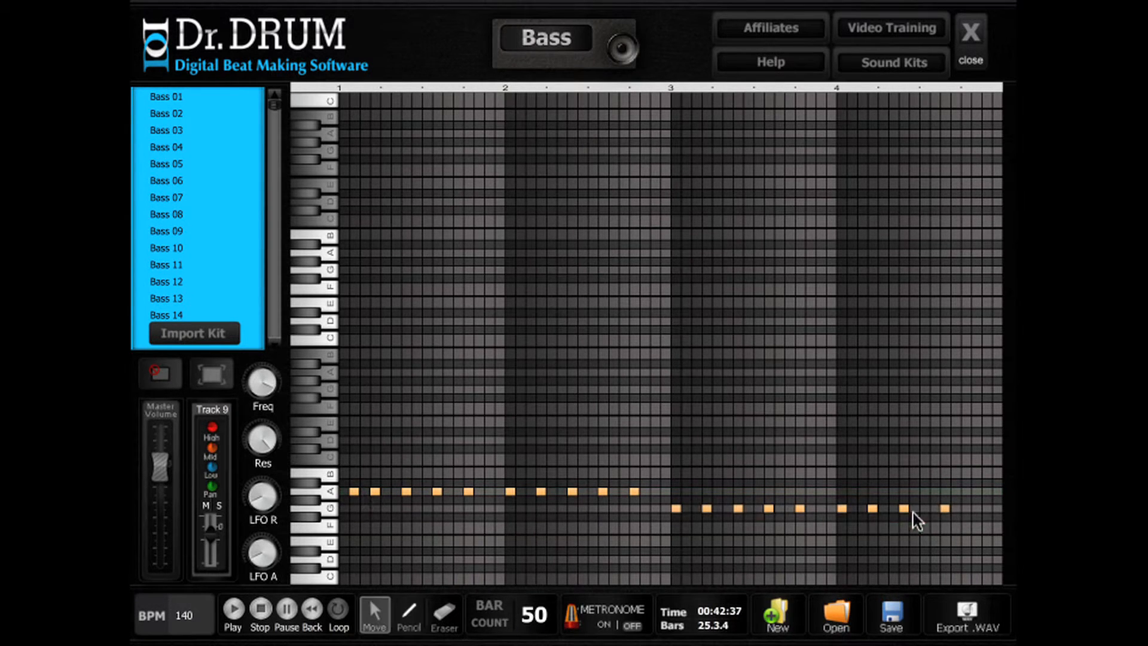
left_click_drag(943, 509, 935, 508)
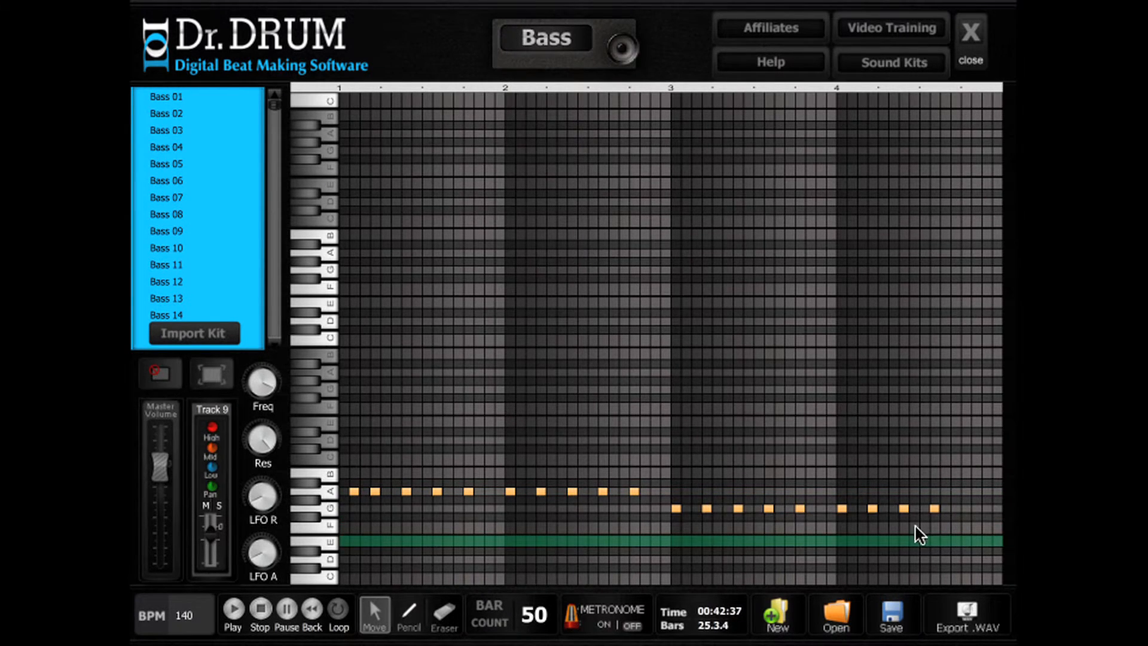
left_click(970, 45)
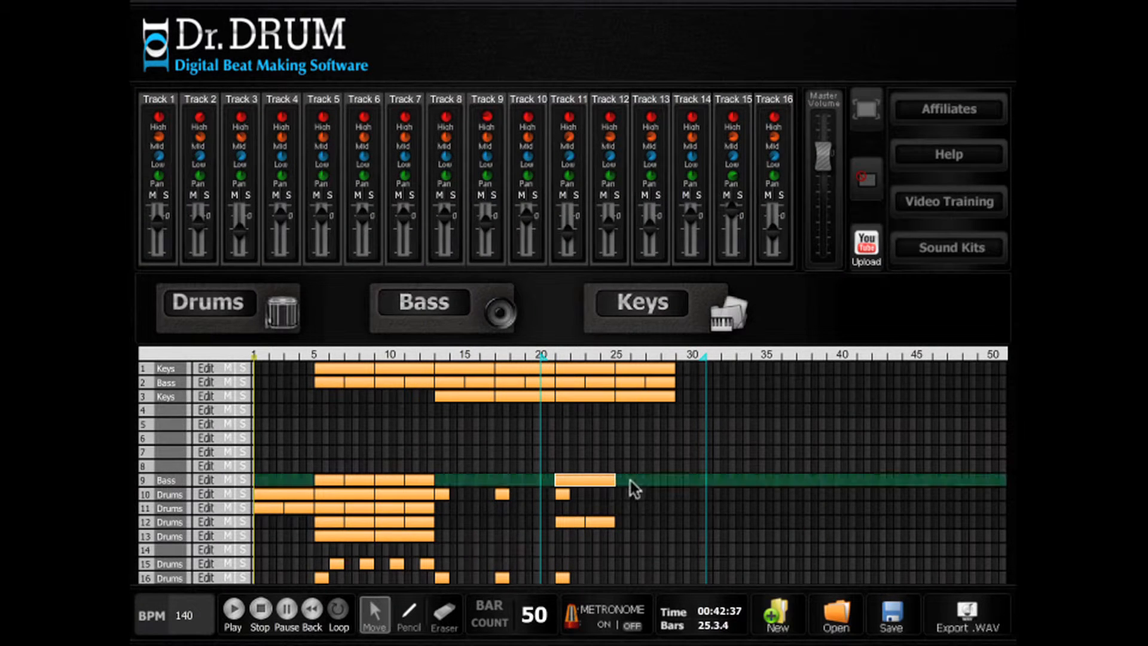
- Duplicate track 9's four-bar clip at bar 25 and lower its first two bars of notes from A to F, beginning on the first step
double_click(275, 485)
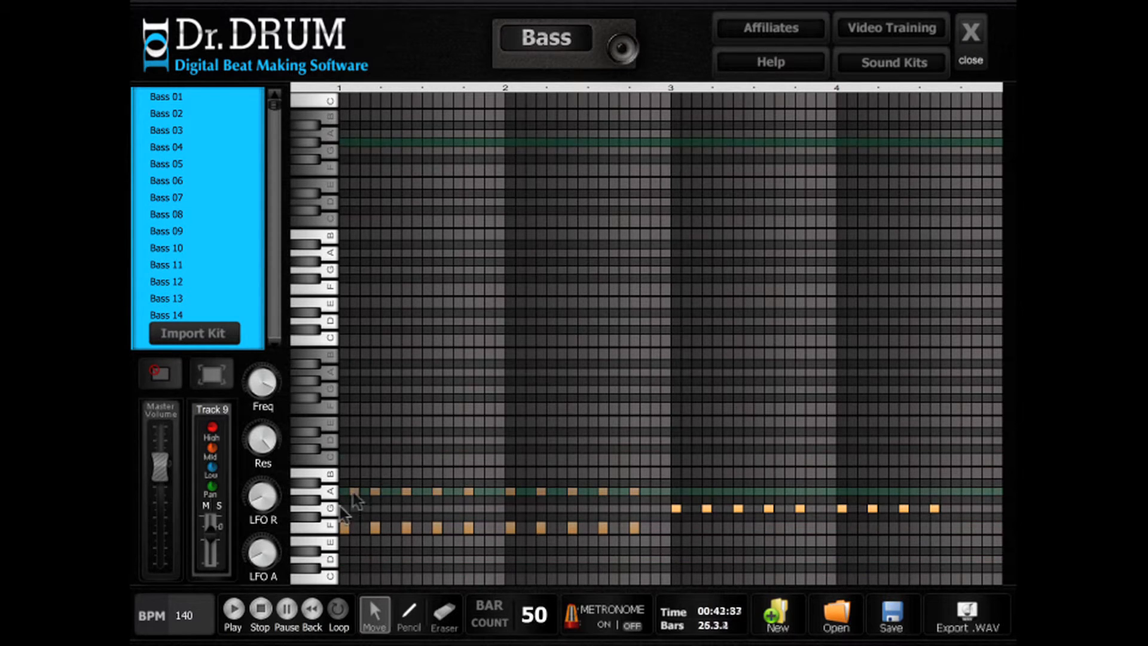
left_click_drag(355, 499, 346, 526)
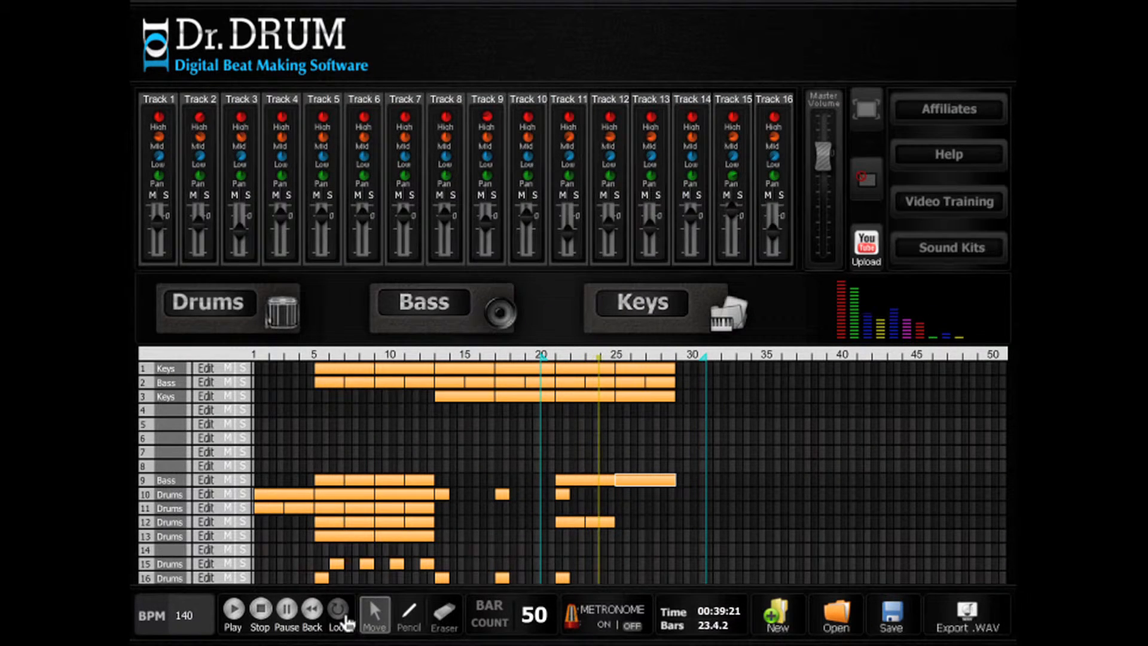
- Copy track 12's two drum clips and track 16's one-bar clip from bar 21 to bar 25
left_click(593, 521, "ctrl")
key("ctrl+d")
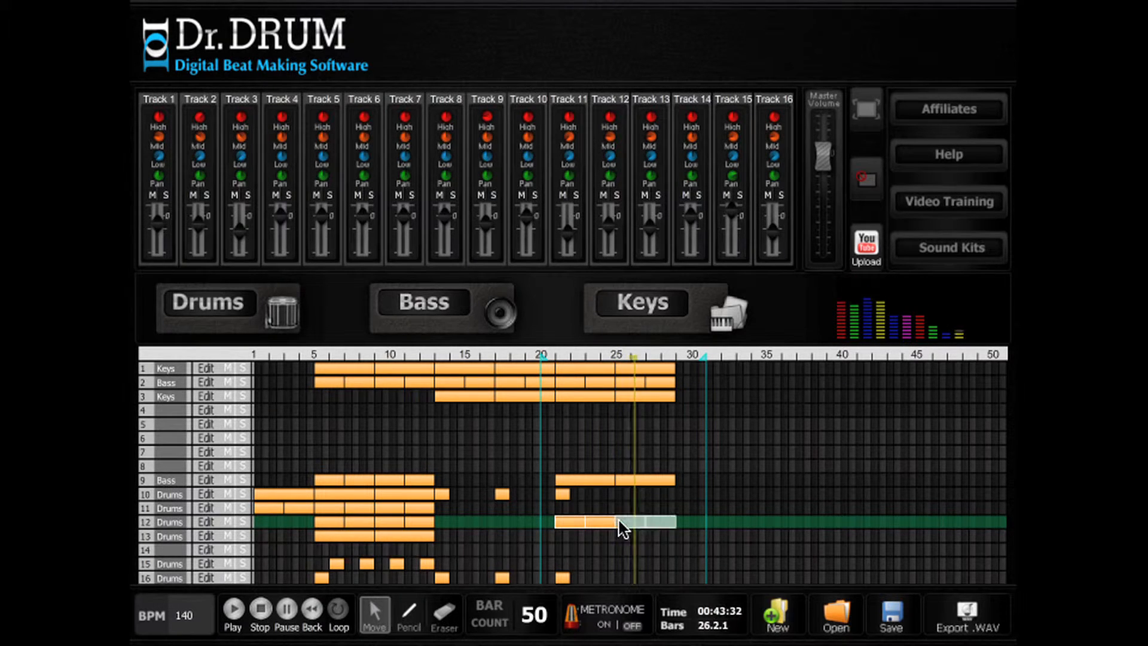
left_click(561, 577)
key("ctrl+c")
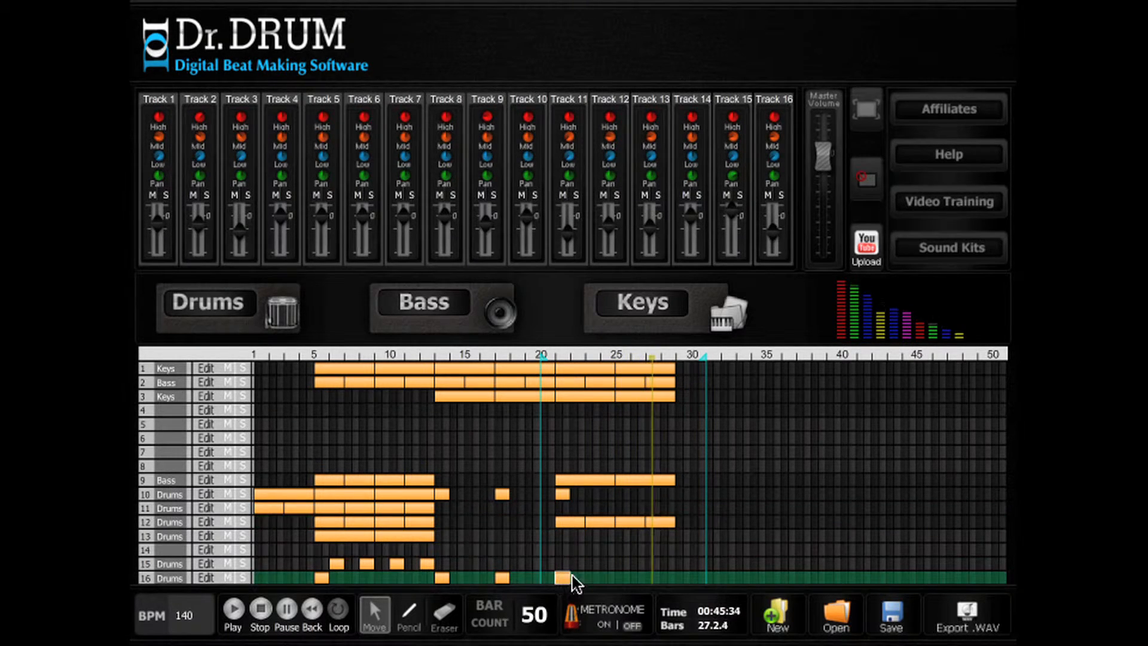
key("ctrl+v")
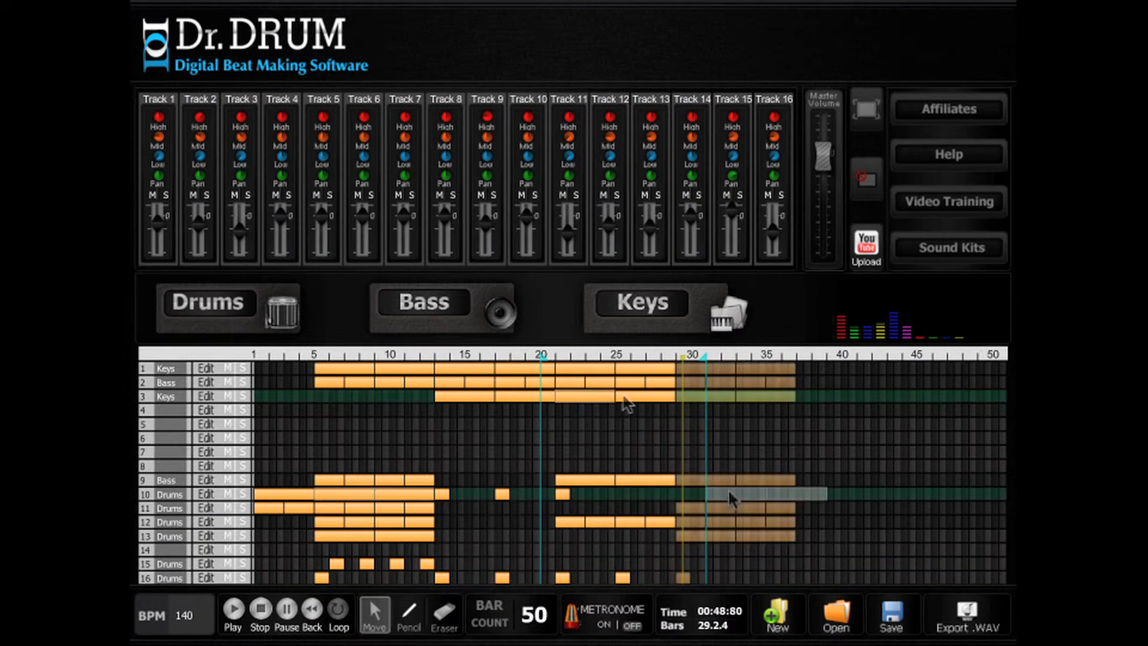
- Fill bars 29 to 36 with copied clips on tracks 1–3 and 9–13, and set the playback markers to bars 28 and 39
left_click(704, 490)
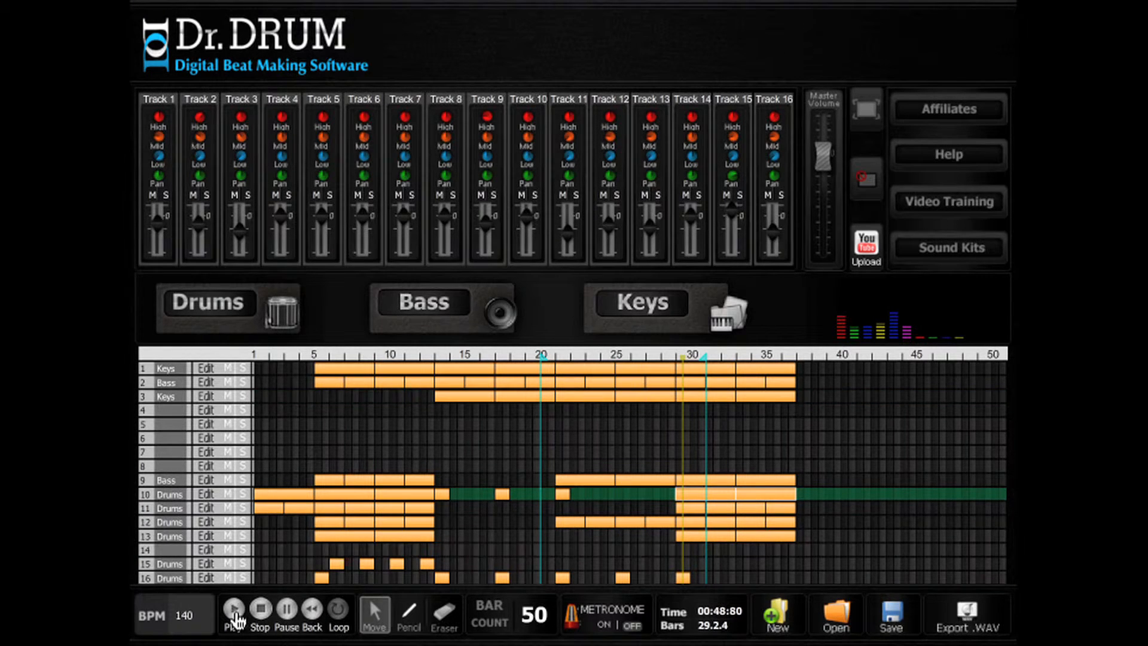
left_click_drag(704, 356, 826, 356)
left_click_drag(540, 356, 659, 364)
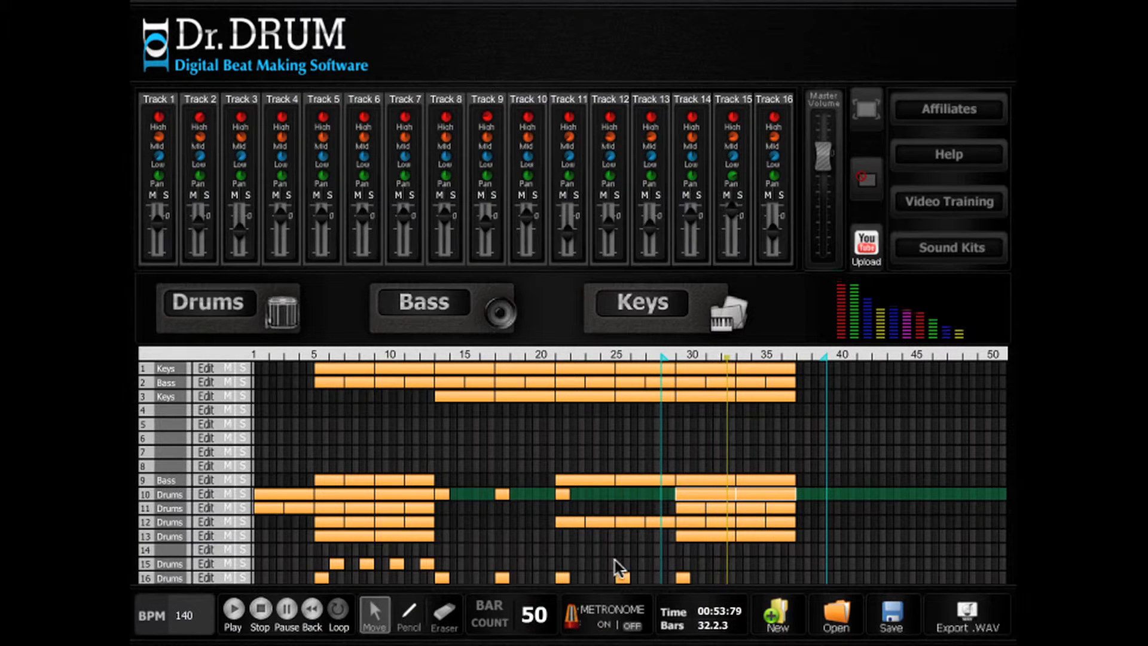
- Add a one-bar Drums clip on track 14 at bar 28 and choose the Dubstep 1 kit for it
left_click(409, 613)
left_click(668, 548)
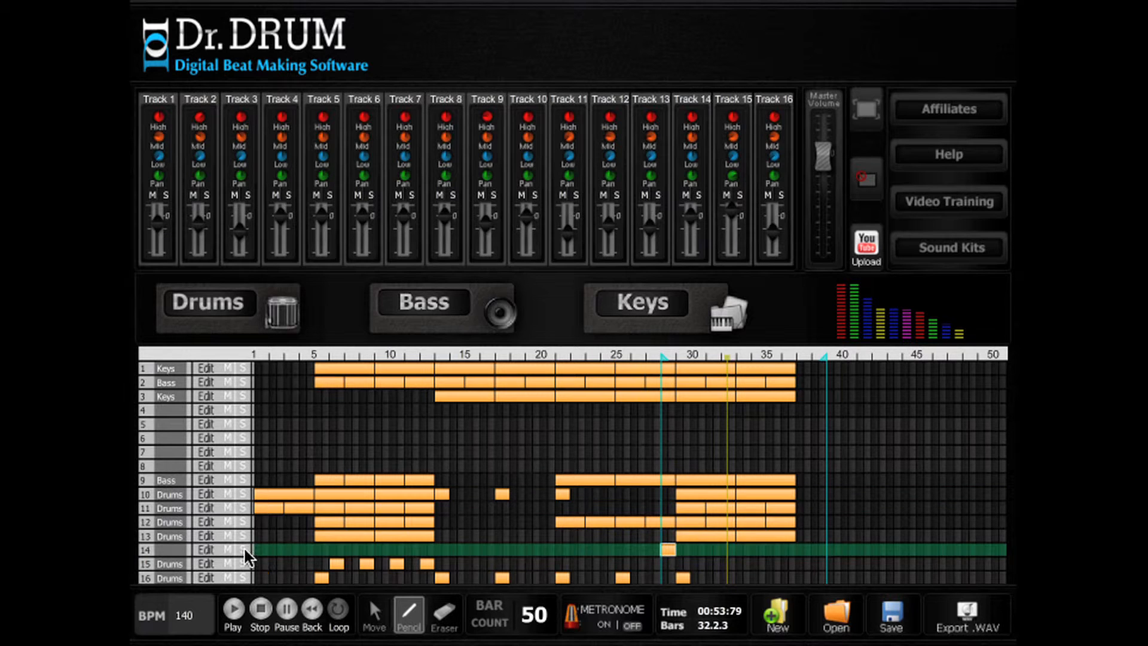
left_click(288, 328)
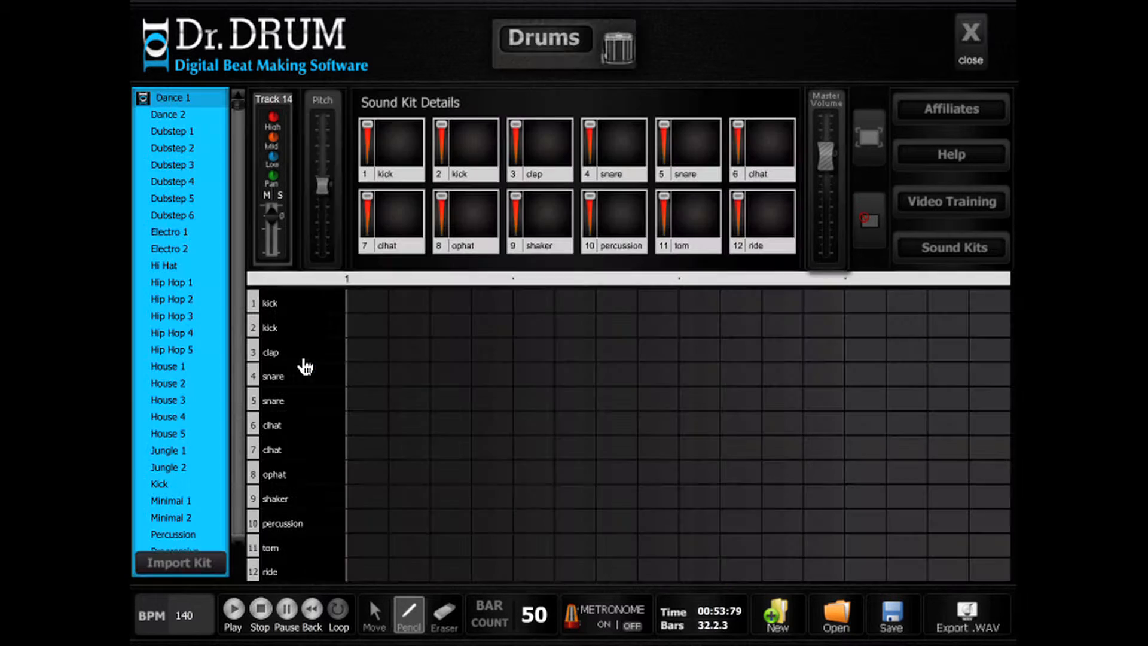
left_click(172, 136)
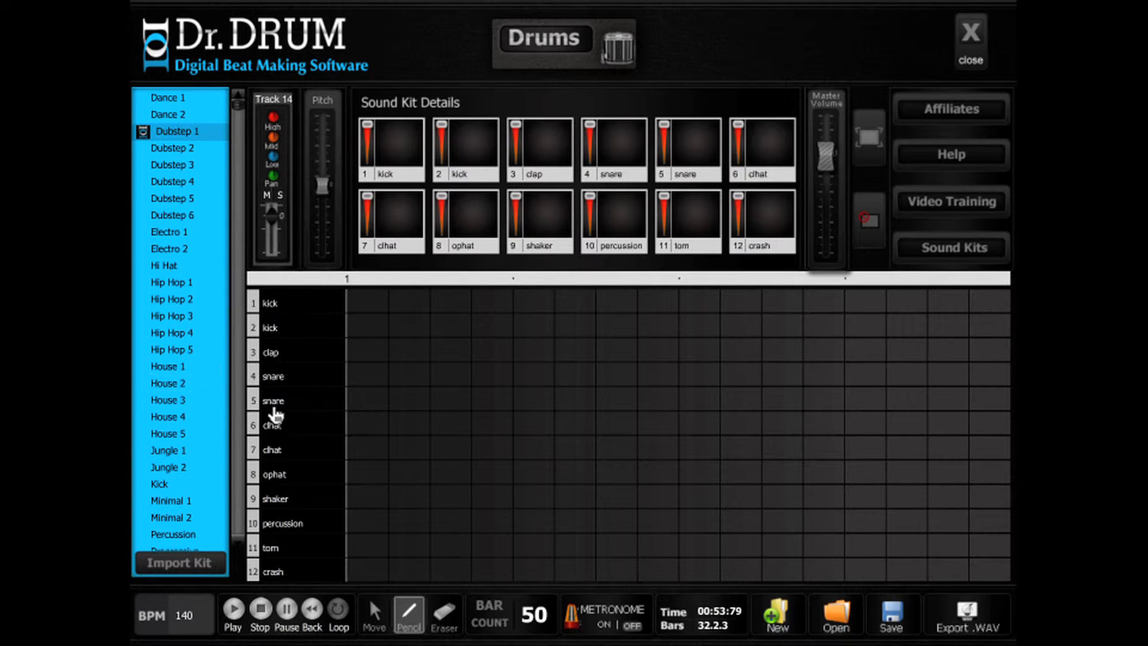
- Draw a building snare 5 fill with hits on steps 5, 7 and 9 through 16
mouse_move(982, 398)
left_mouse_down()
mouse_move(892, 413)
mouse_move(616, 411)
left_mouse_up()
left_click(551, 410)
left_click(451, 399)
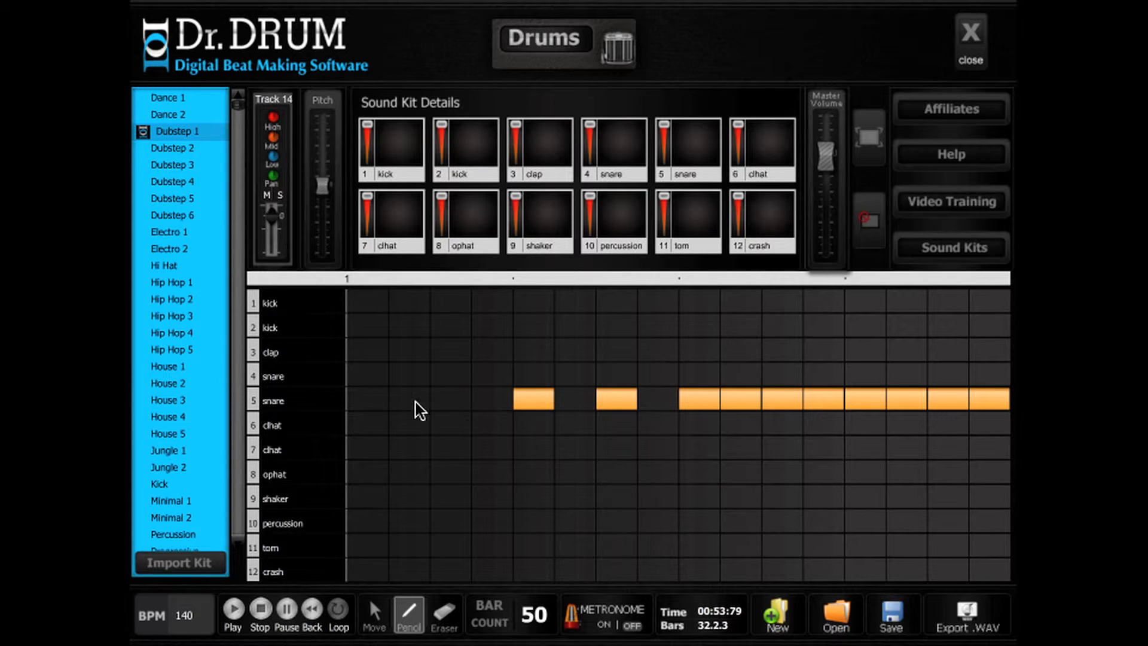
- Return to the arrangement, play back the snare fill and lower track 14's volume below 0
left_click(368, 400)
left_click(965, 51)
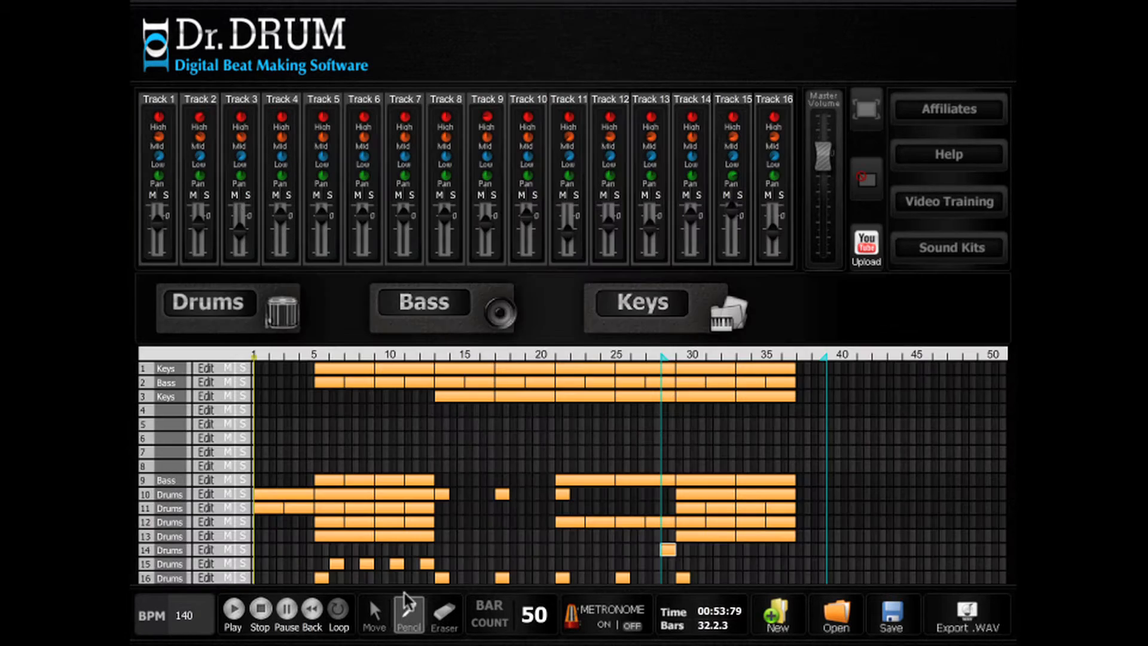
left_click(233, 610)
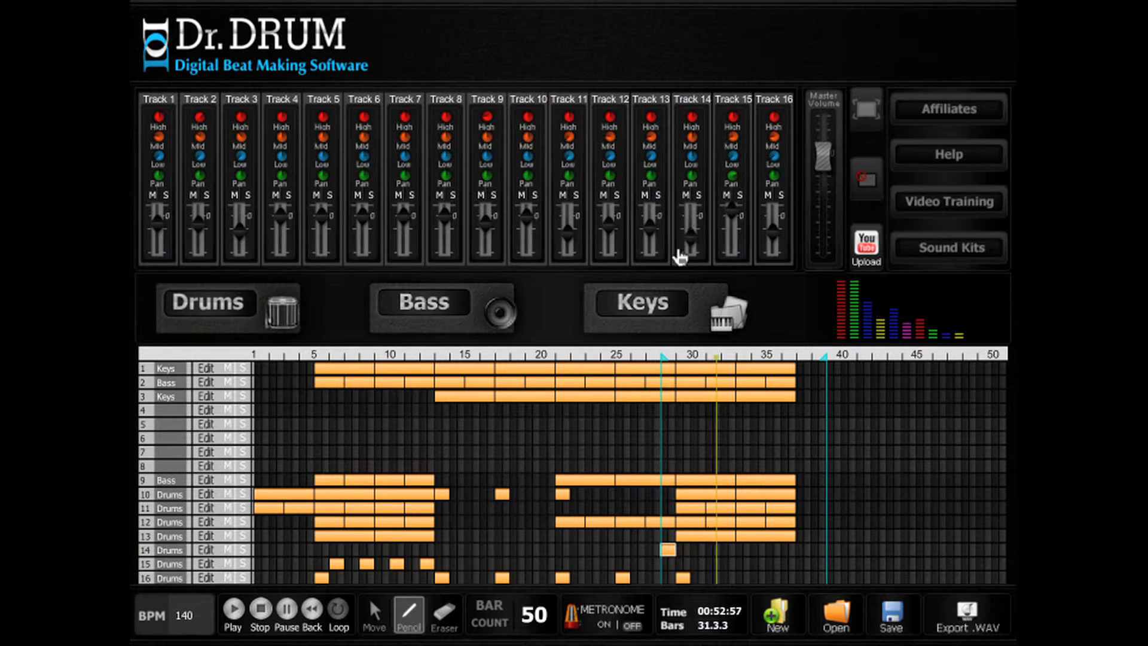
left_click(261, 611)
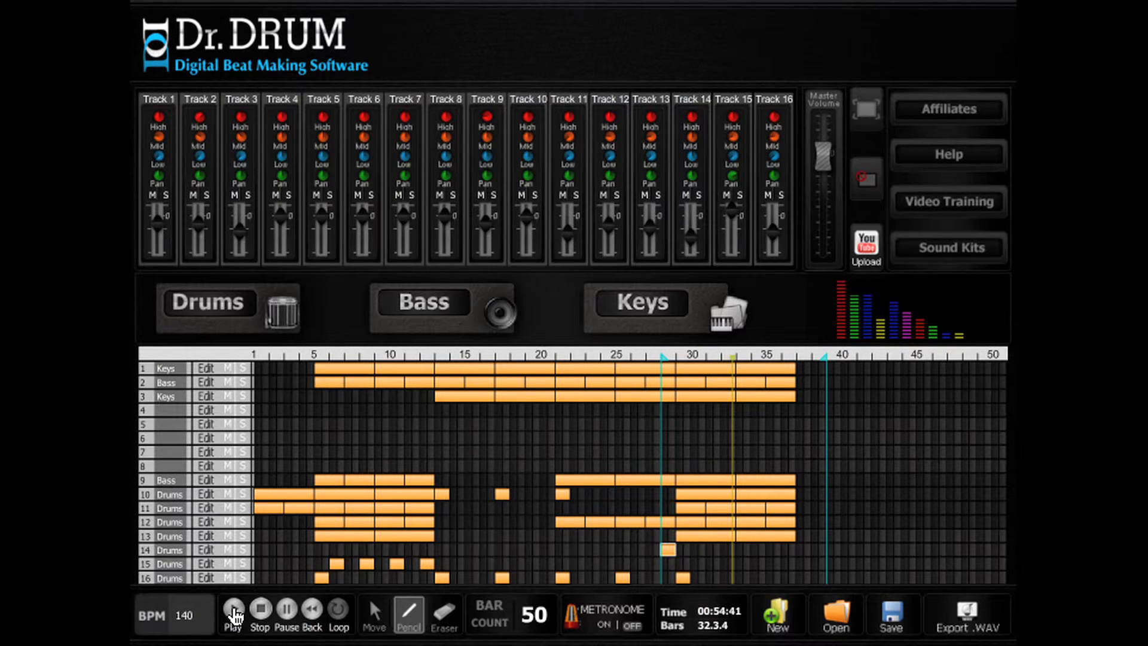
left_click(260, 610)
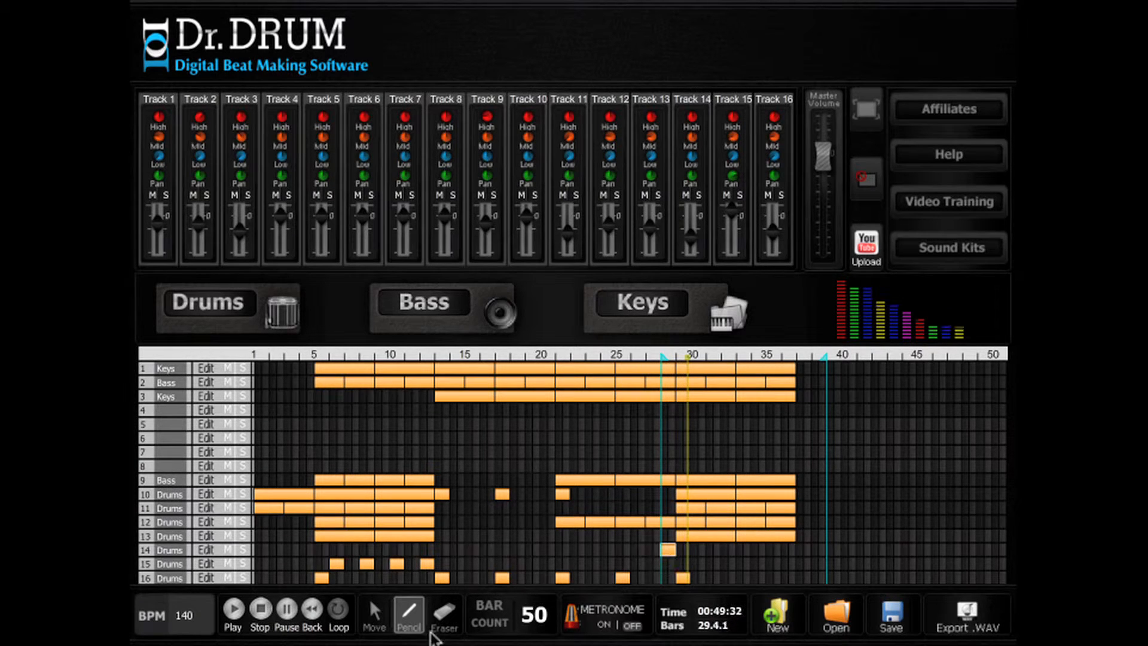
- Add a four-bar Drums clip on track 14 at bar 29, with snare 5 hits on beats 2 and 4 of every bar
left_click(375, 614)
left_click(409, 613)
left_click_drag(686, 550, 740, 550)
left_click(205, 550)
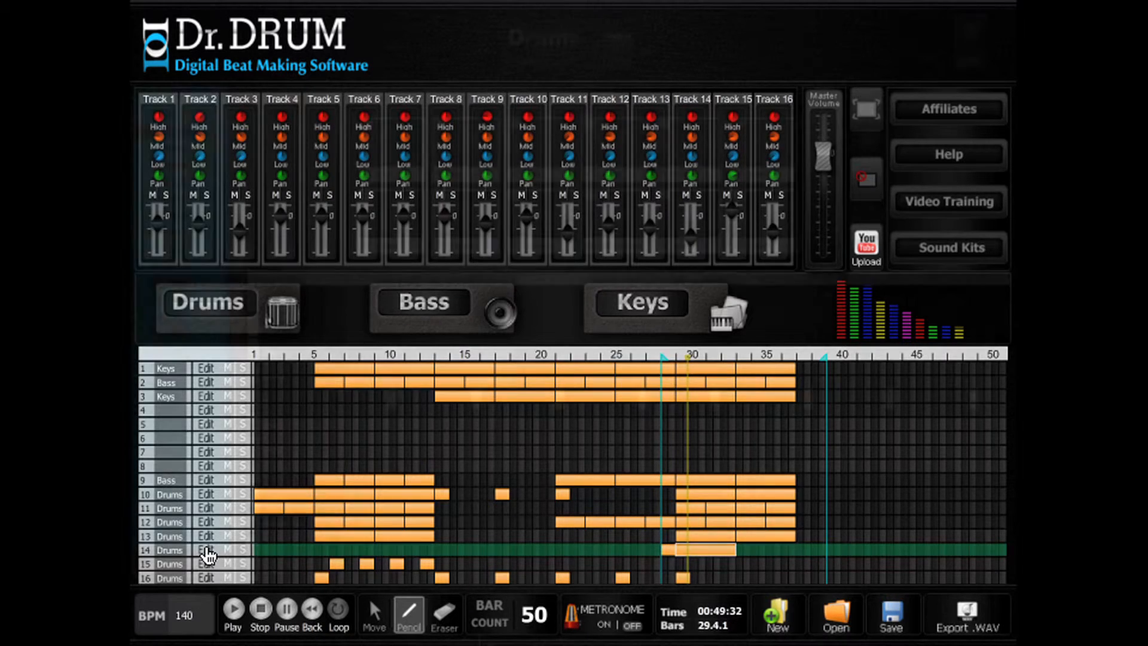
key("m")
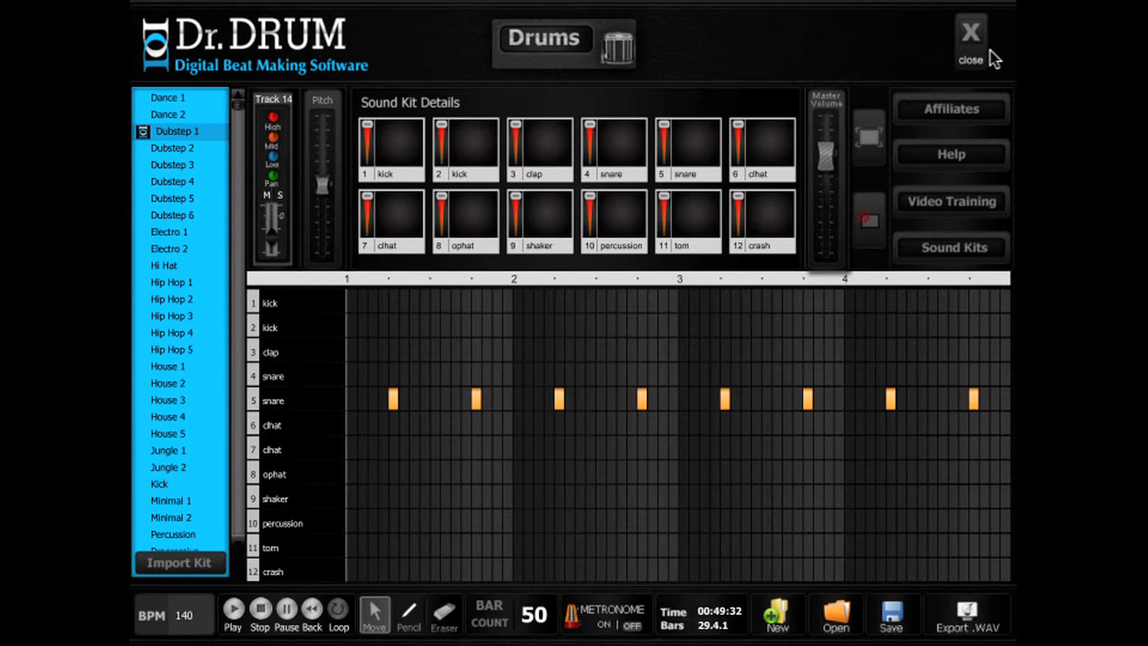
key("Escape")
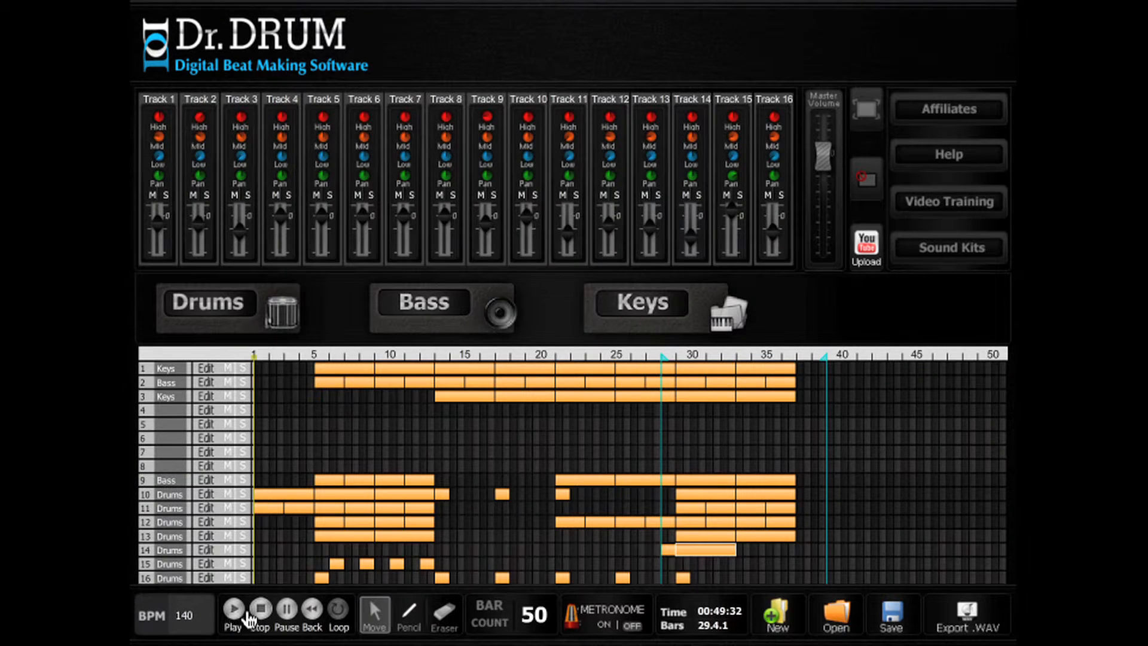
- Play back the new snare pattern and duplicate track 14's four-bar clip to bar 33
left_click(234, 608)
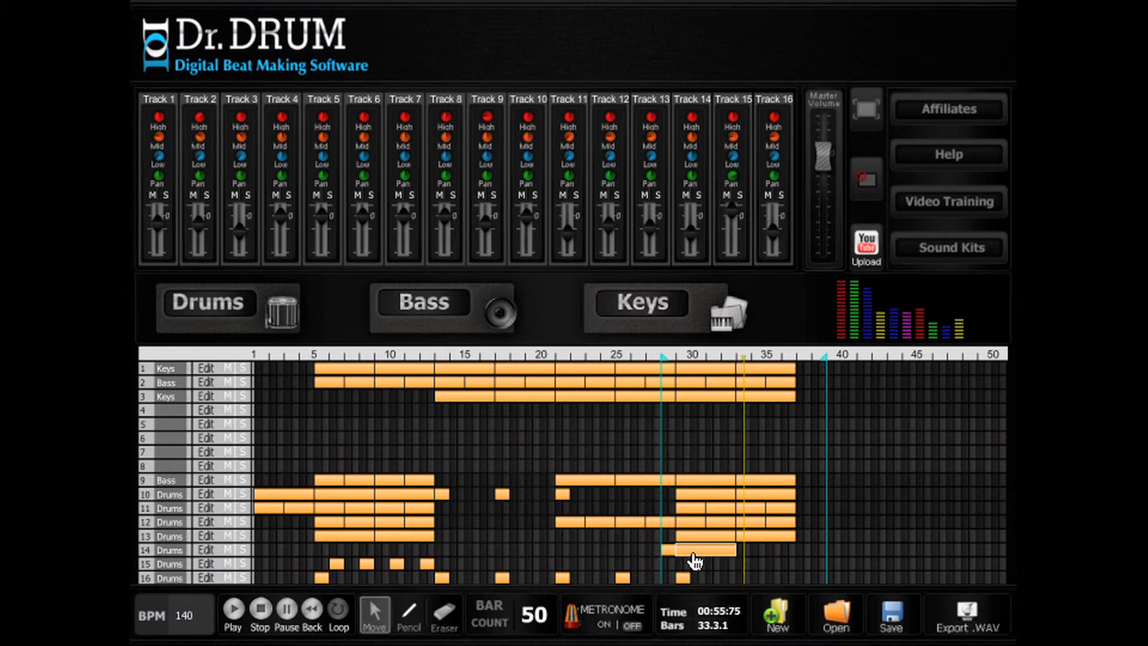
left_click_drag(713, 550, 745, 549)
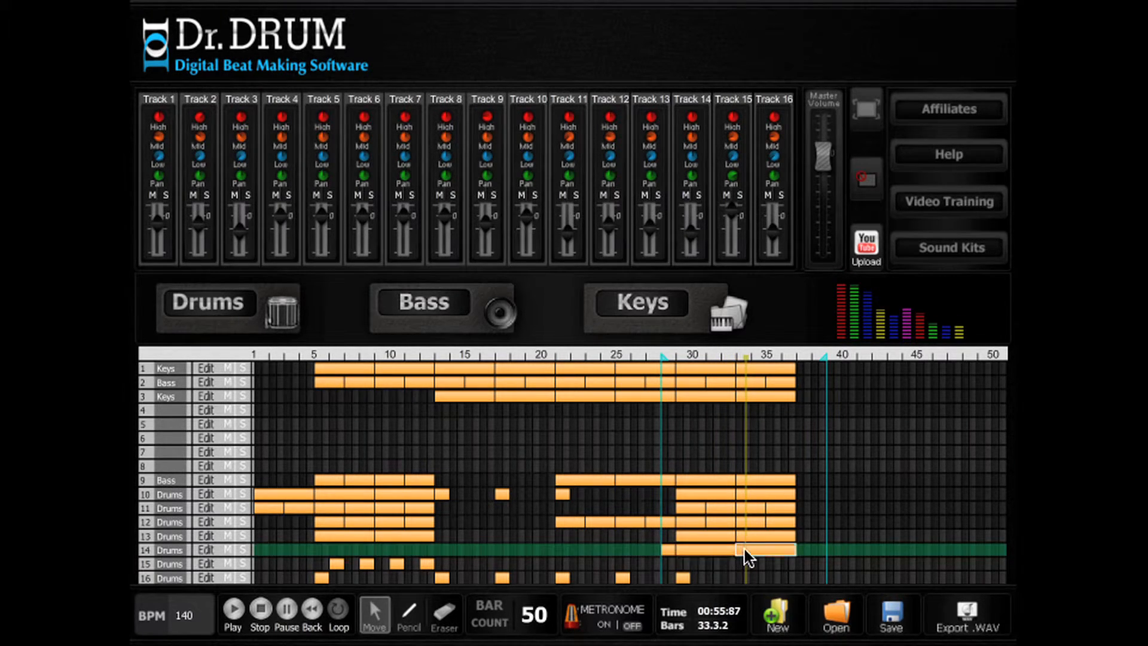
left_click(254, 612)
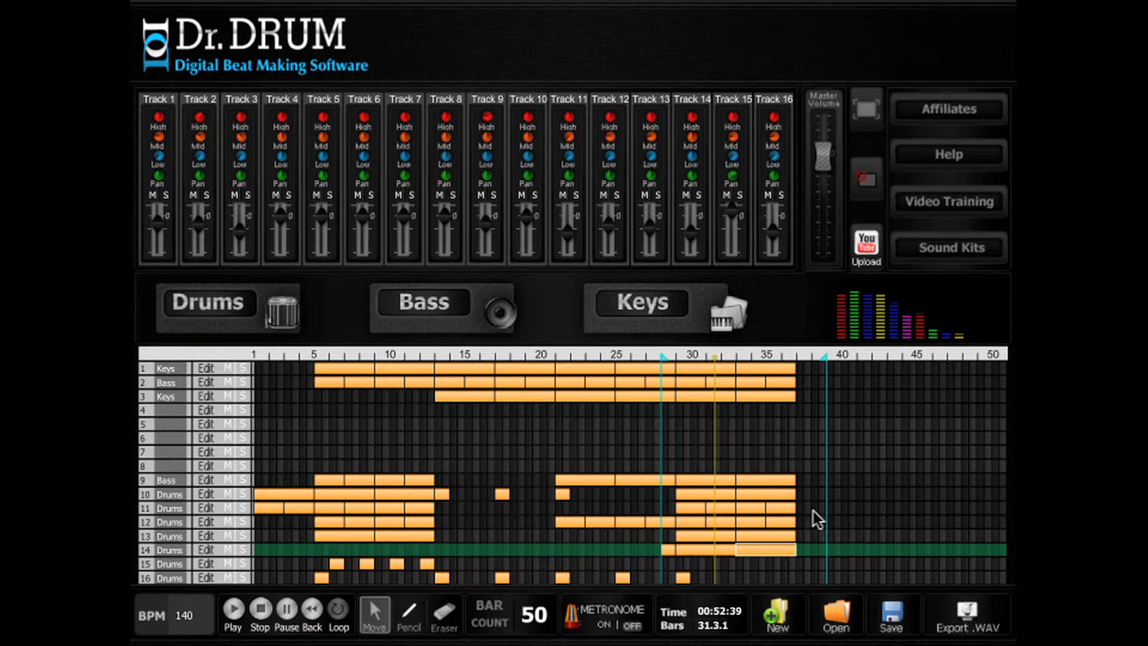
- Move the end playback marker to bar 45 and copy track 16's clip from bar 29 to bar 37
left_click_drag(825, 358, 917, 361)
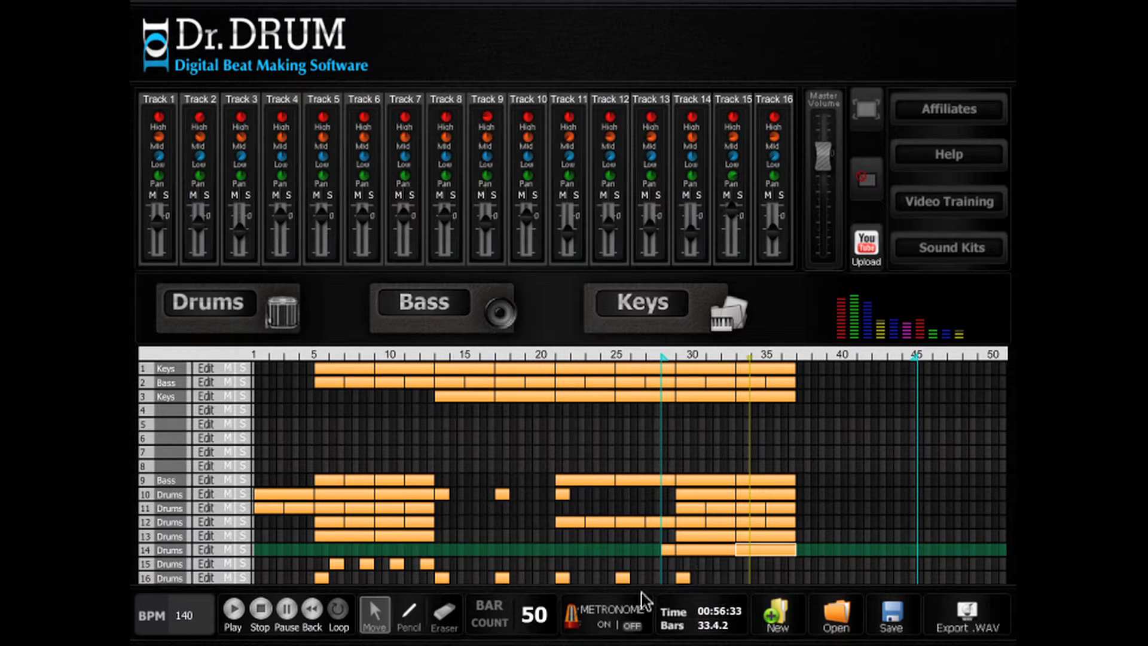
left_click(681, 577)
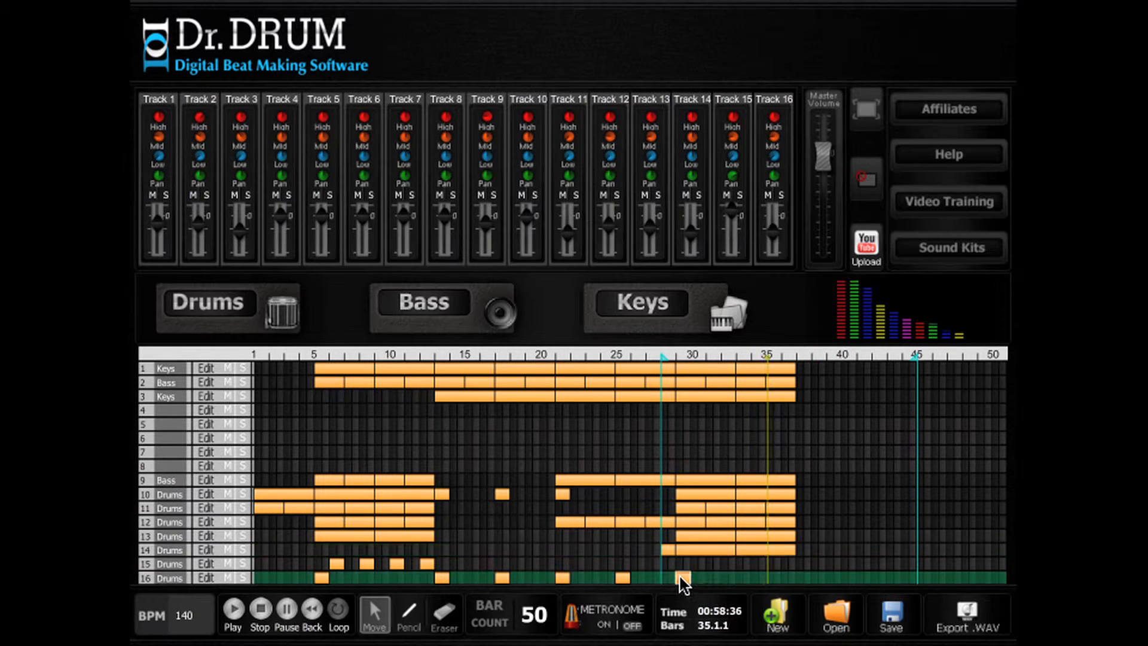
left_click(803, 578)
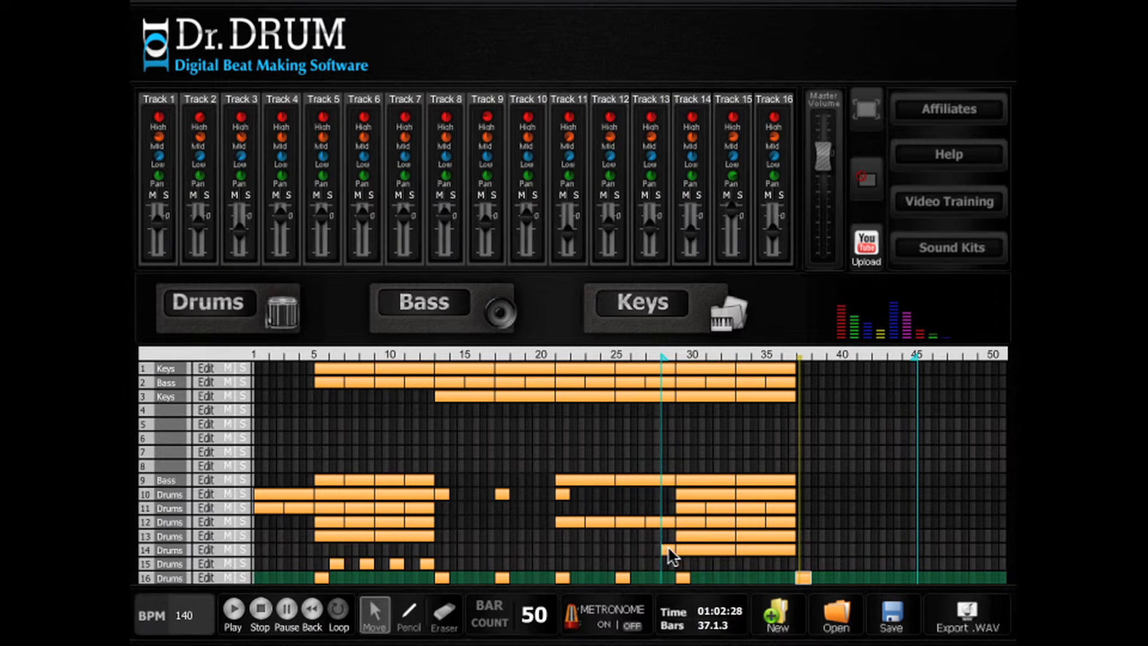
- Add snare 5 hits on the last three steps of track 14's final clip and play back from about bar 34
left_click(785, 553)
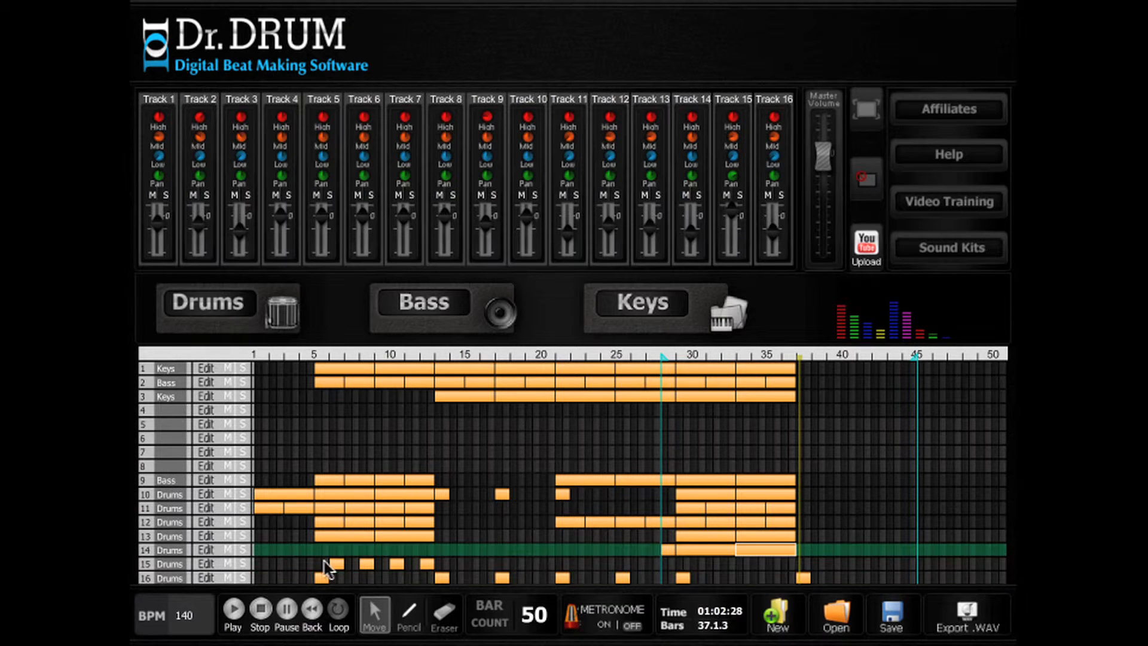
double_click(406, 553)
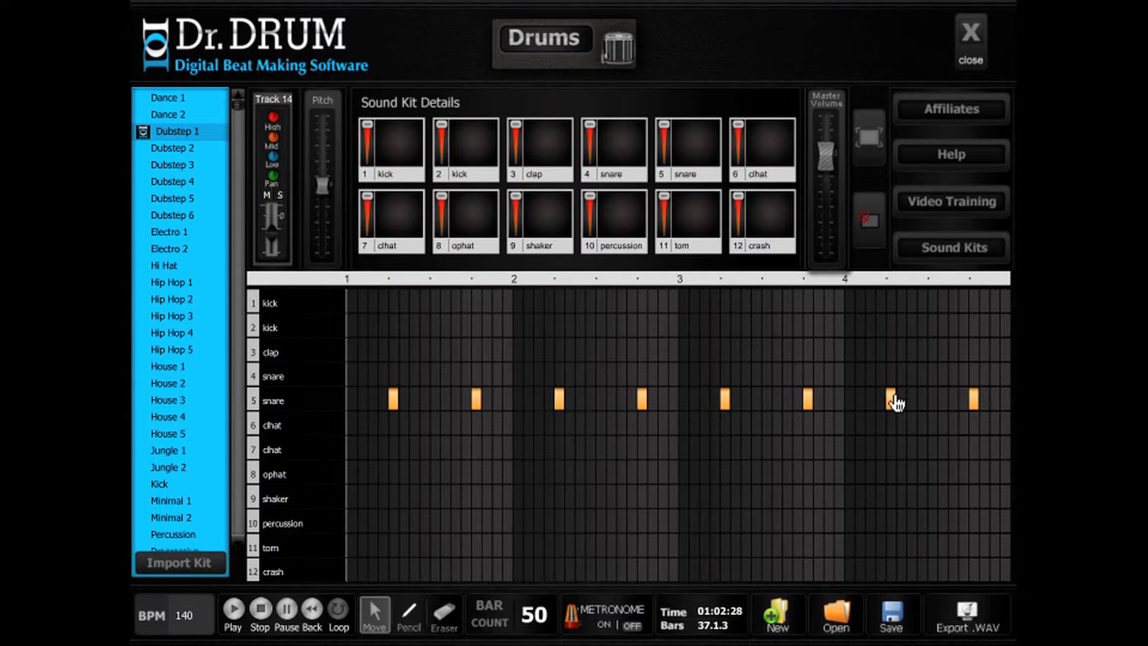
key("p")
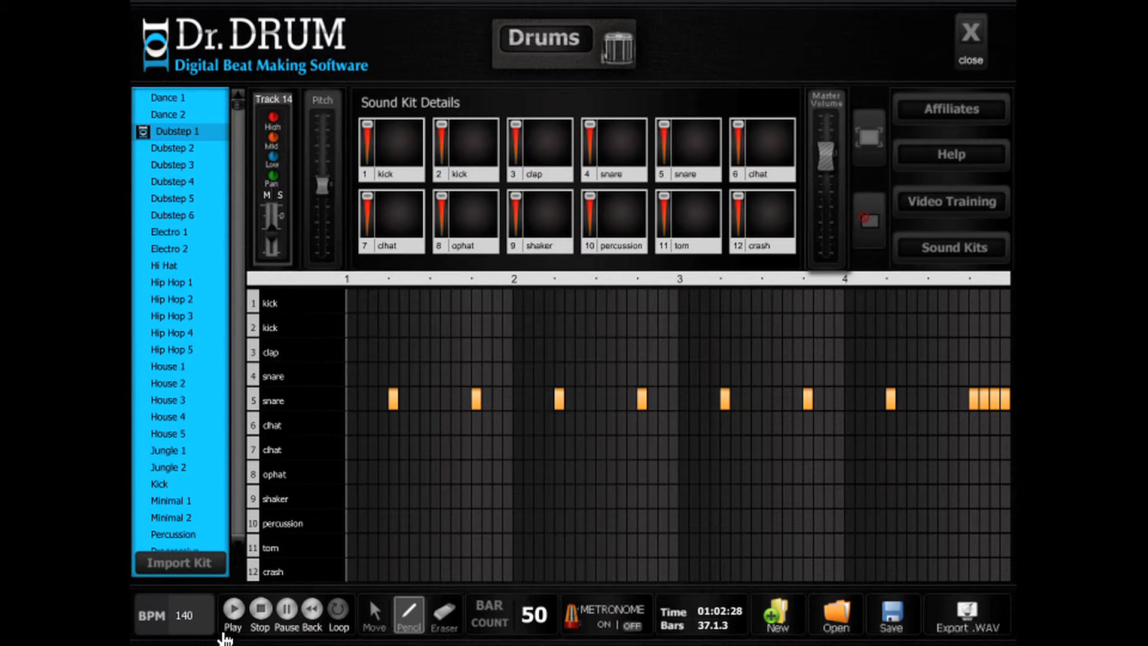
left_click(973, 44)
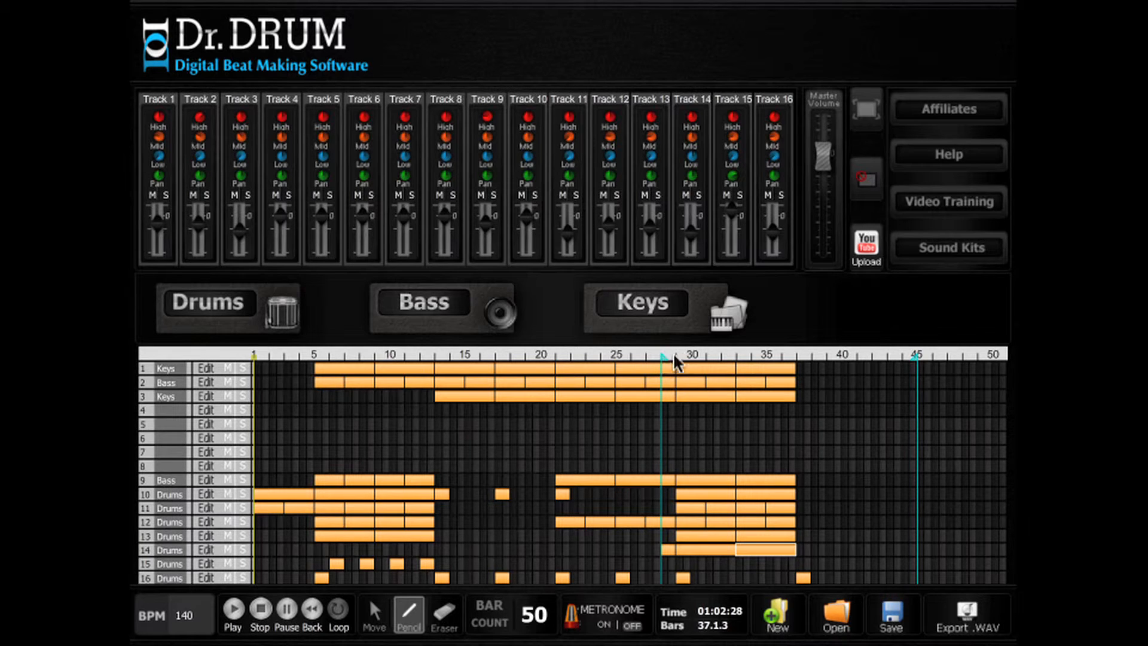
left_click(755, 357)
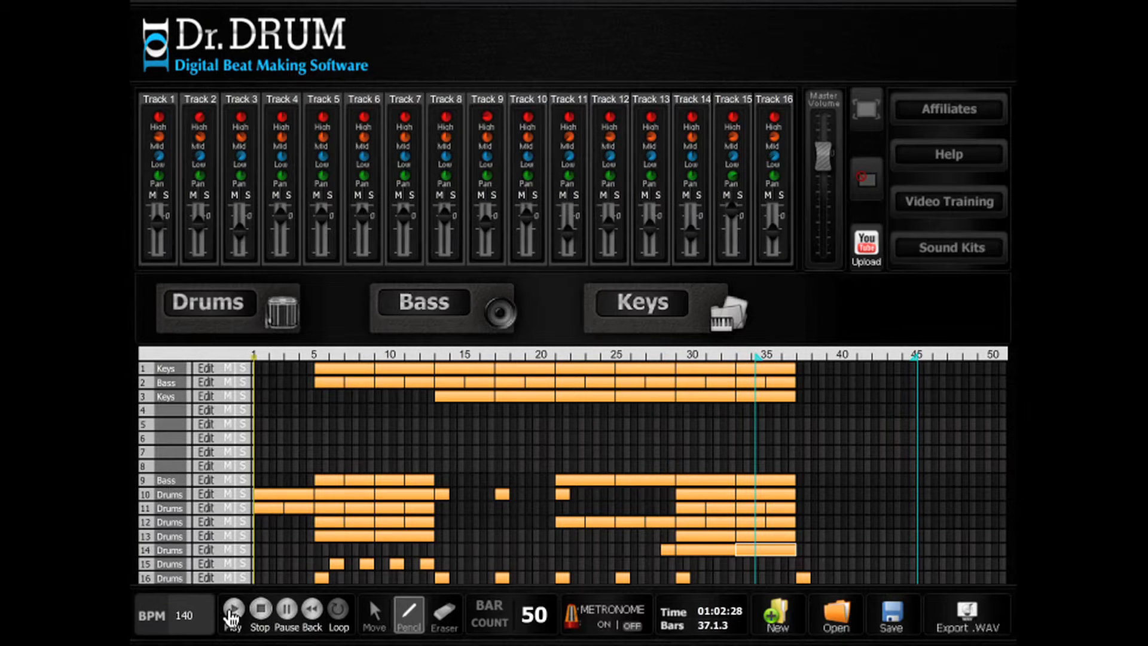
left_click(232, 616)
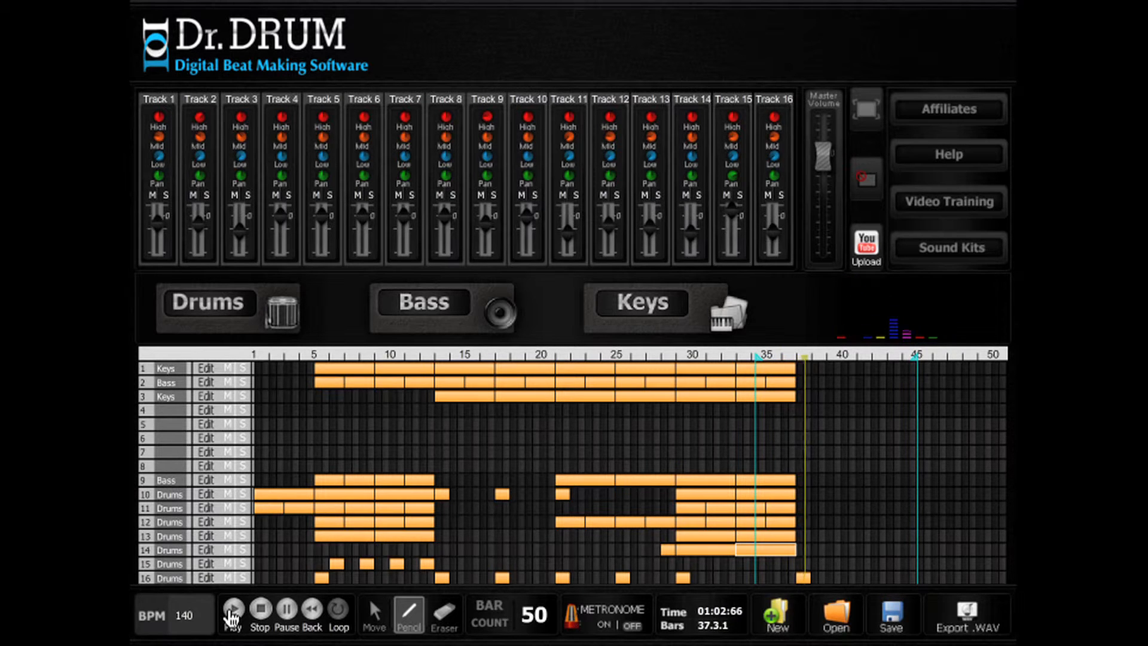
- Copy the clips in bars 29 to 36 on tracks 1–3 and 9–14 into bars 37 to 44
left_click(758, 537)
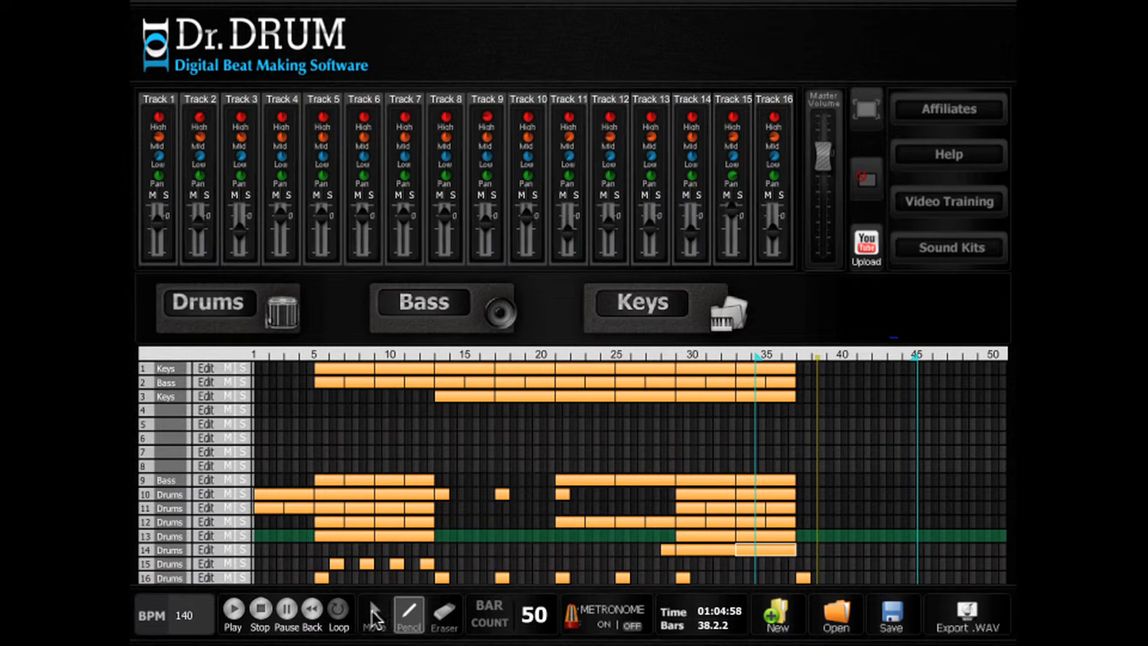
left_click(374, 613)
left_click_drag(758, 537, 702, 543)
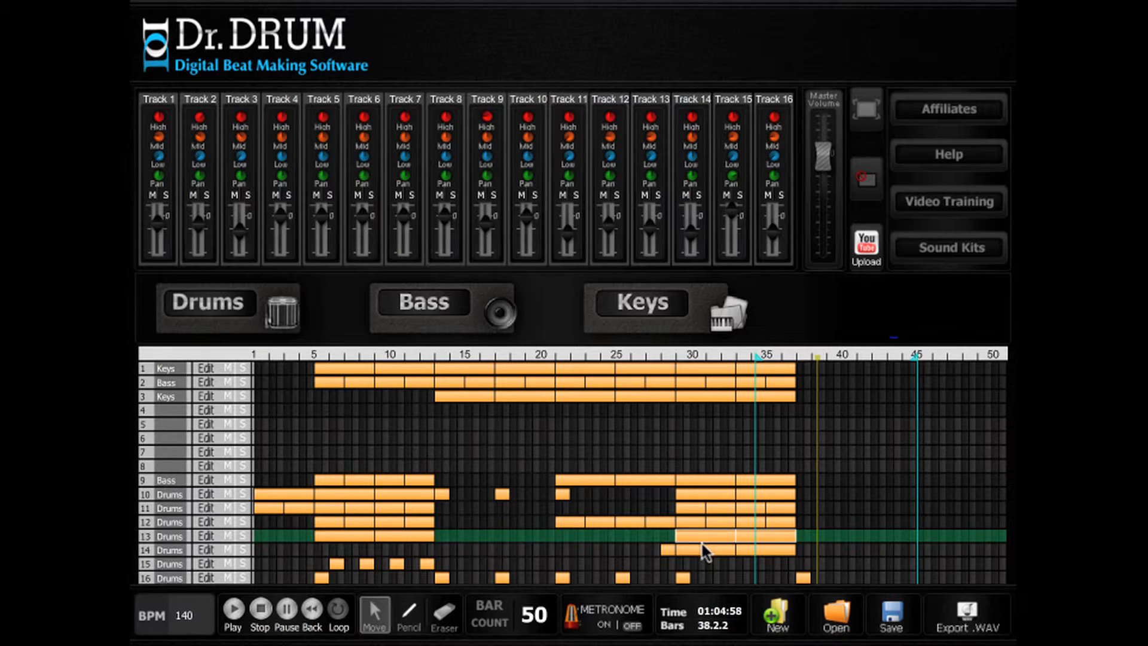
key("ctrl+v")
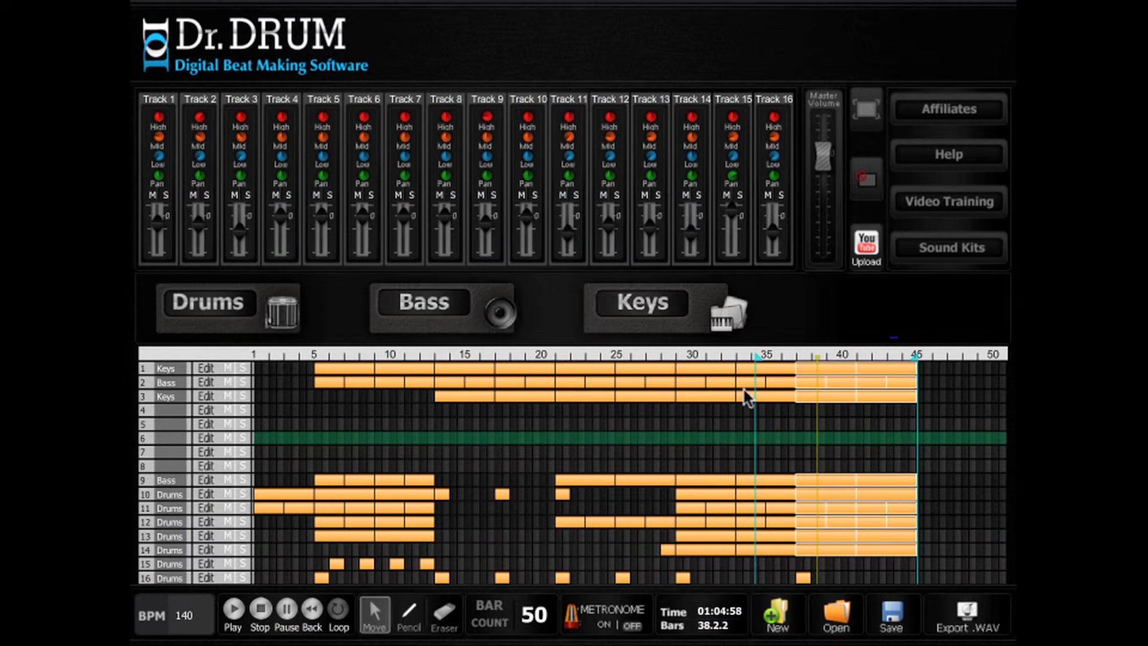
- Copy track 3's two Keys clips in bars 37 to 44 down to track 4
left_click(747, 394)
left_click(820, 396)
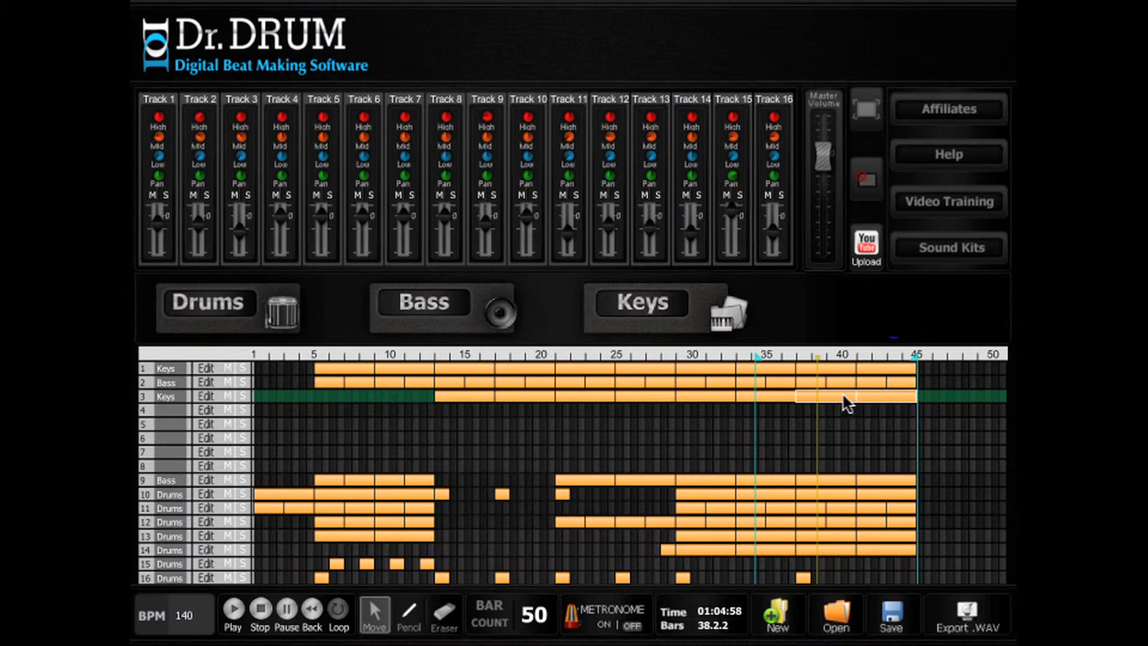
left_click_drag(830, 399, 831, 411)
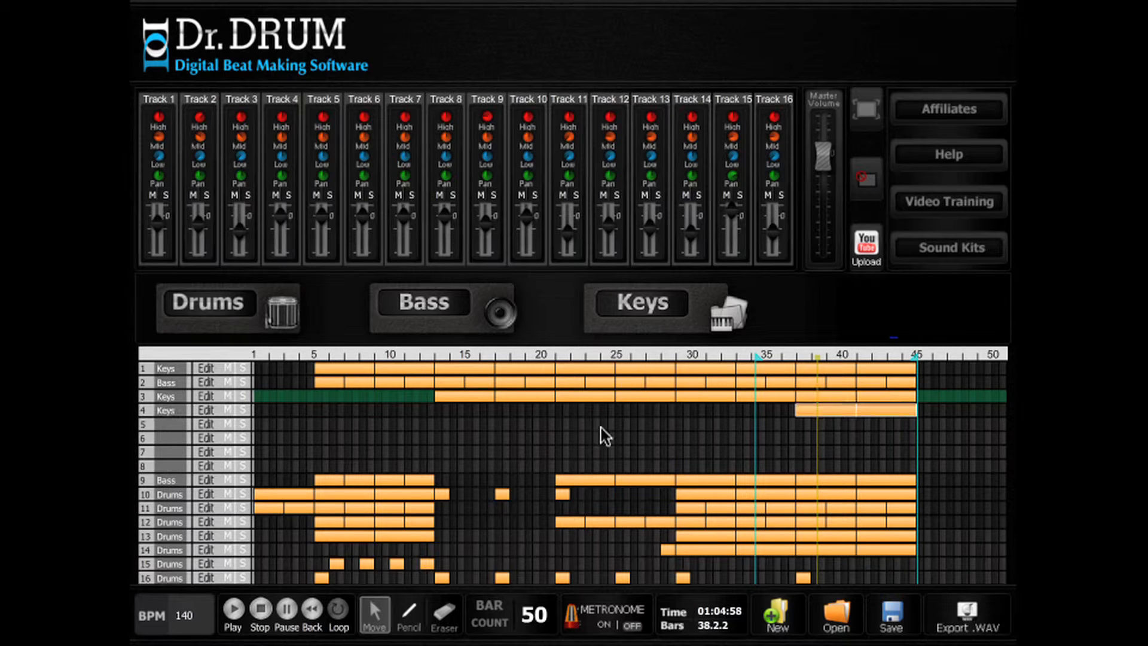
- Raise the notes in both of track 4's Keys clips by one octave, playing the arrangement back between the two edits
left_click(207, 413)
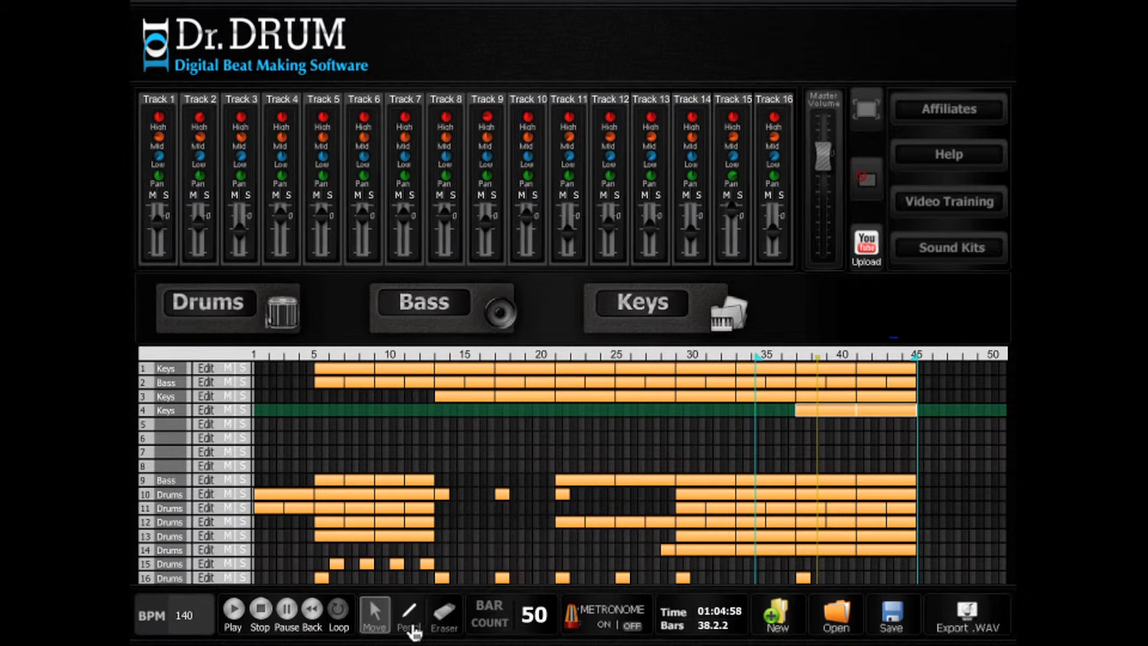
left_click(830, 412)
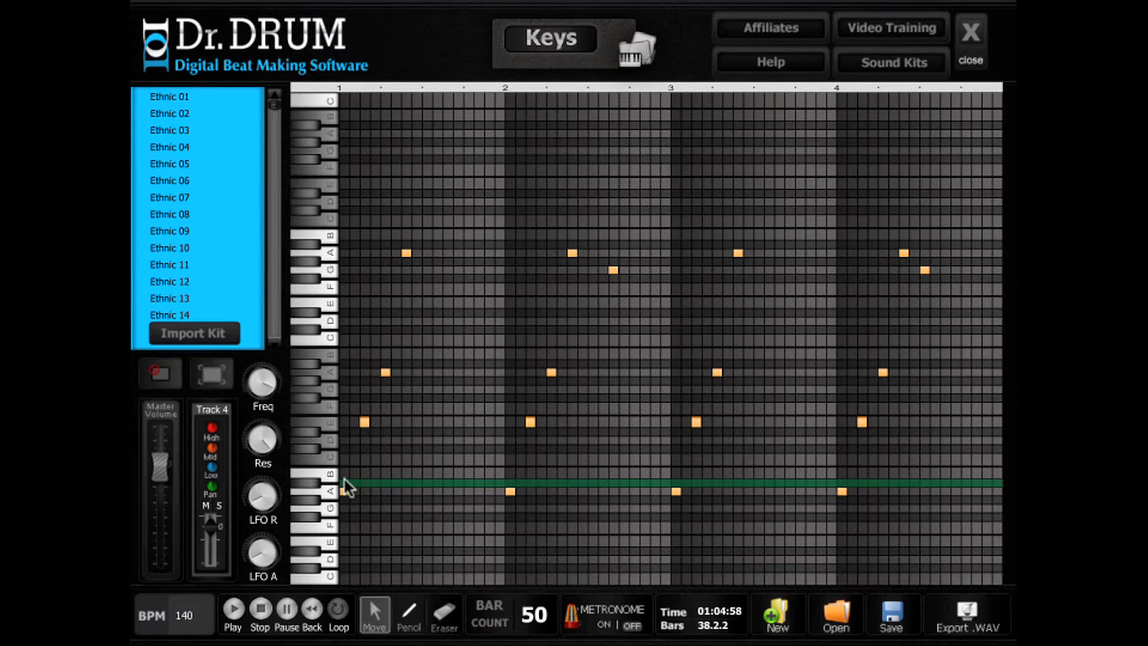
left_click_drag(345, 489, 339, 379)
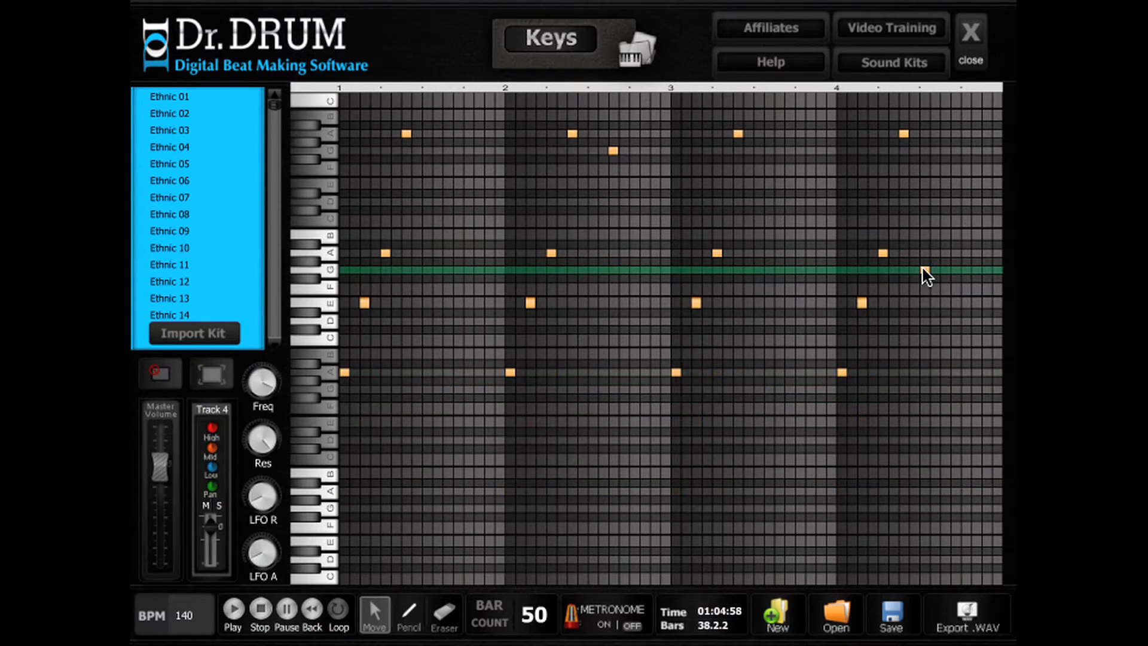
left_click_drag(923, 268, 920, 149)
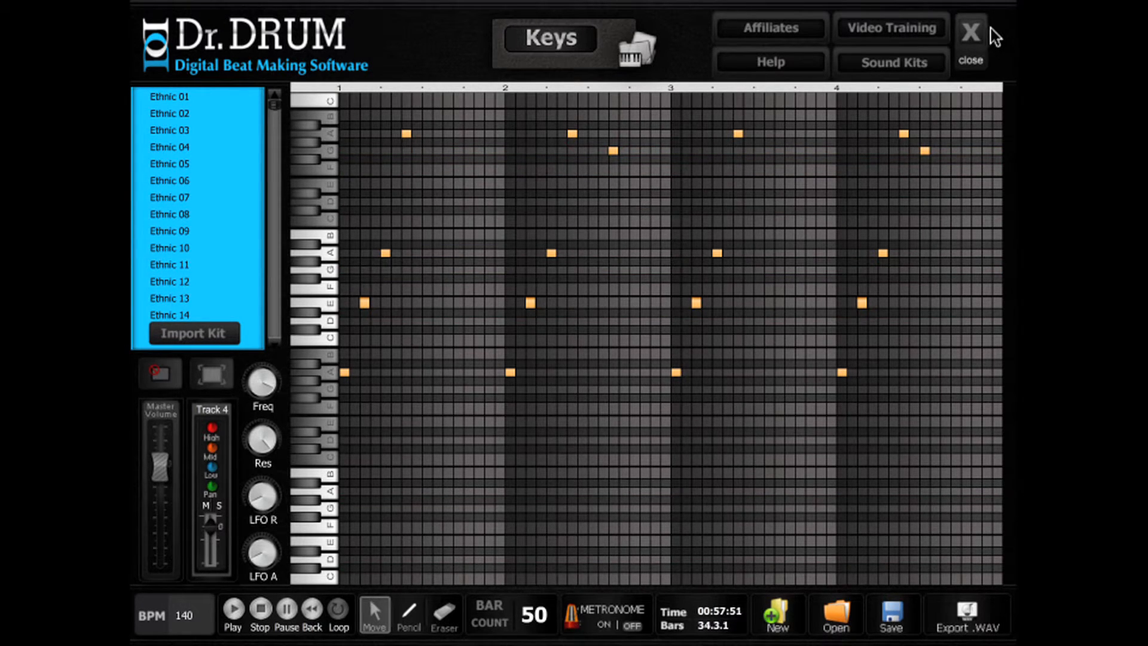
key("Escape")
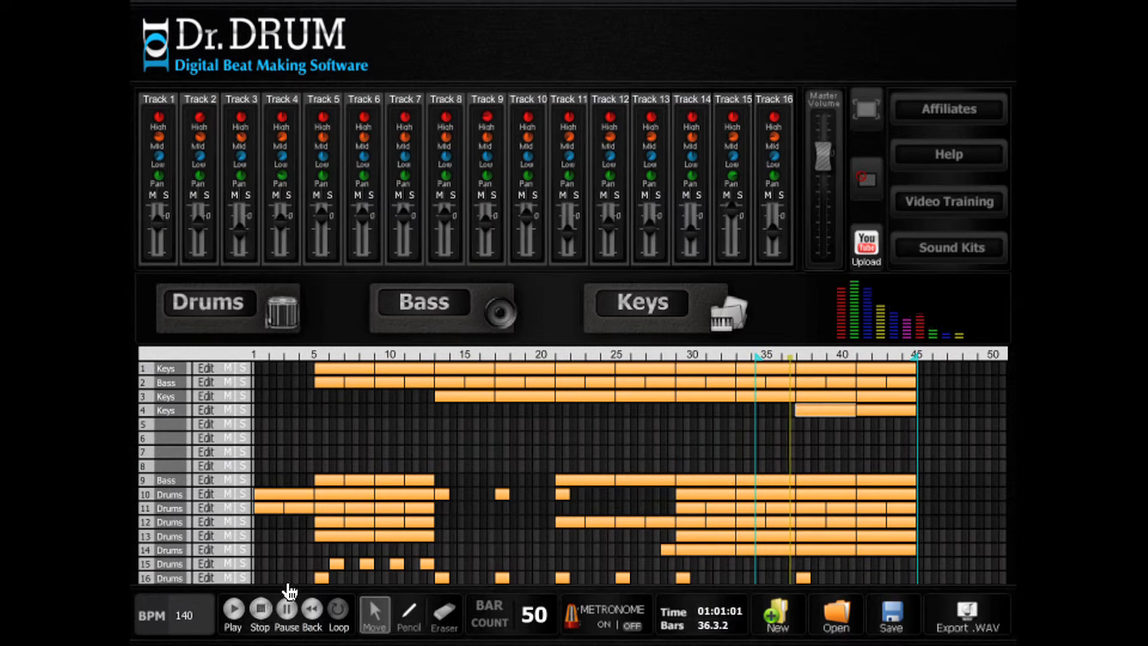
key("space")
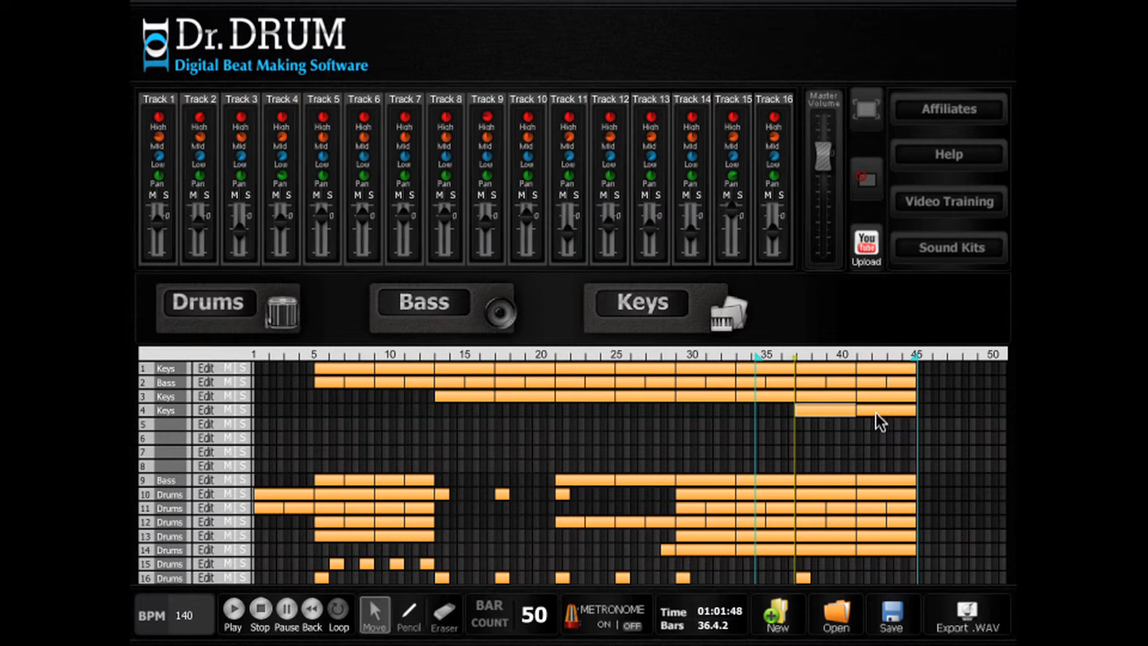
left_click(877, 414)
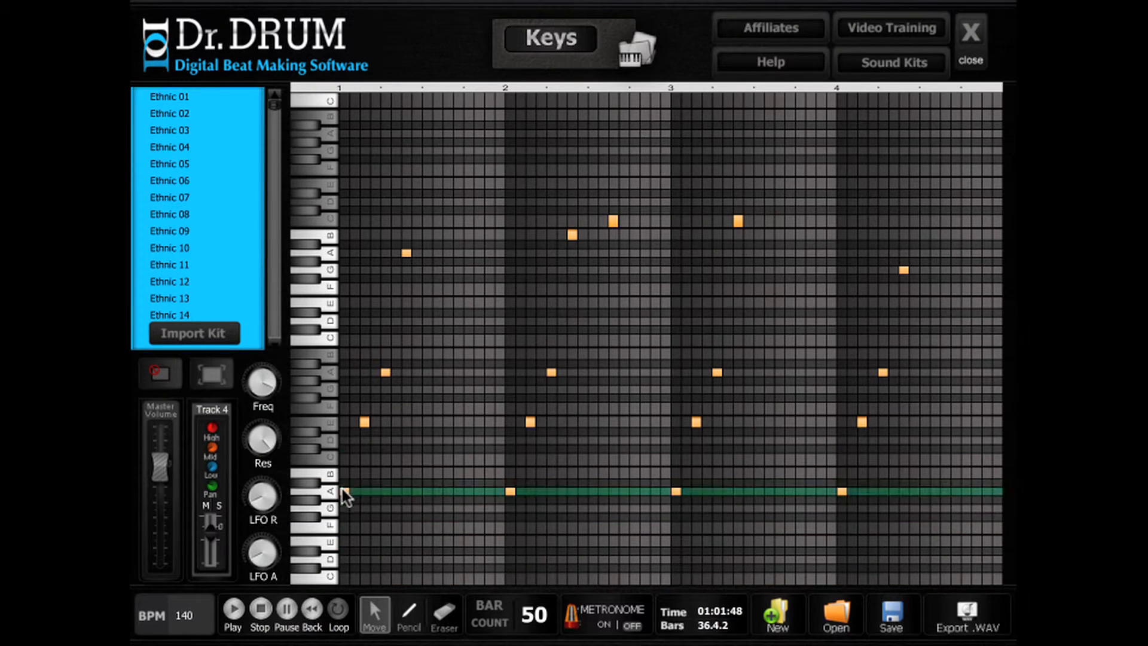
left_click_drag(342, 489, 343, 372)
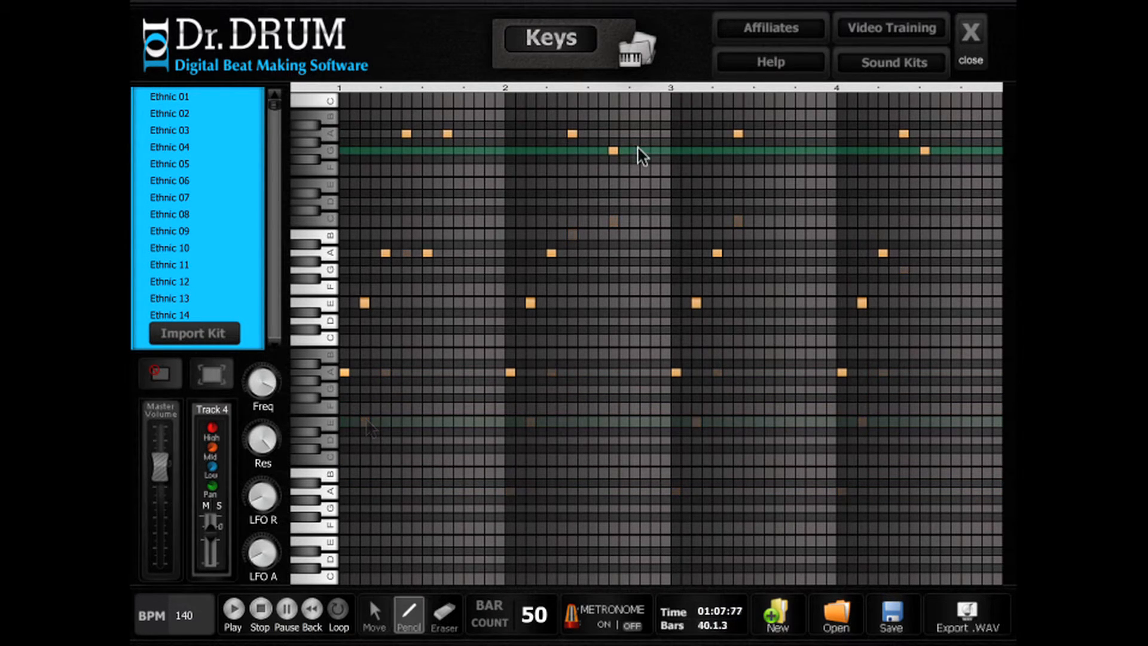
- Add a high G in bar 2, a high A in bar 3 and a high G in bar 4 of track 4's Keys pattern, and play it back
left_click(645, 150)
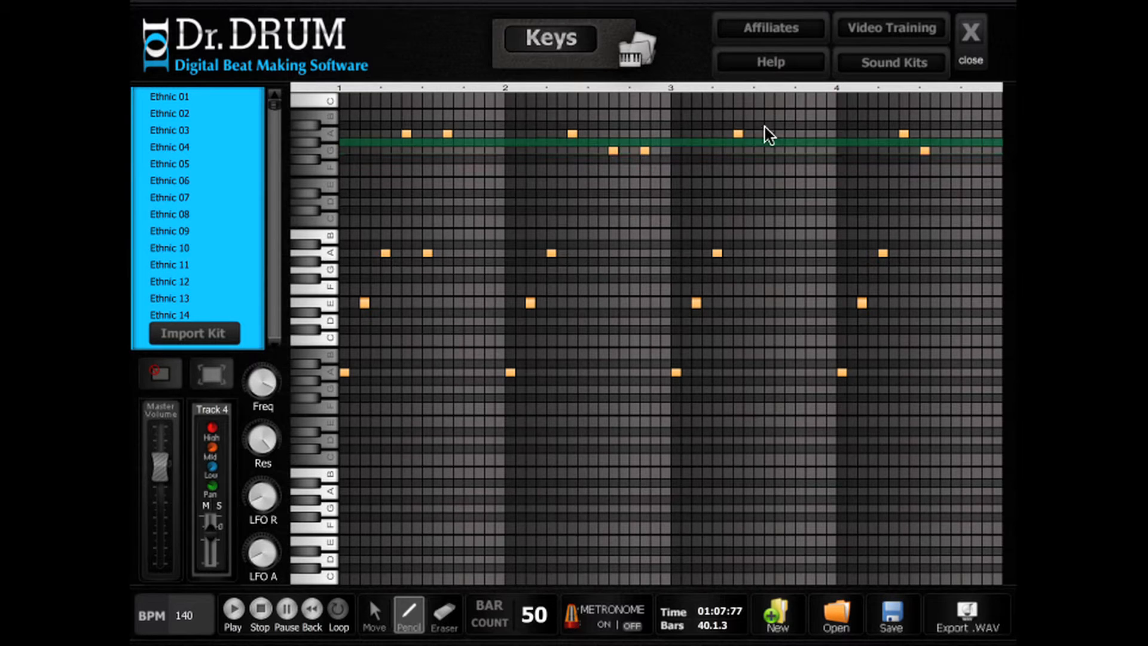
left_click(769, 133)
left_click(955, 150)
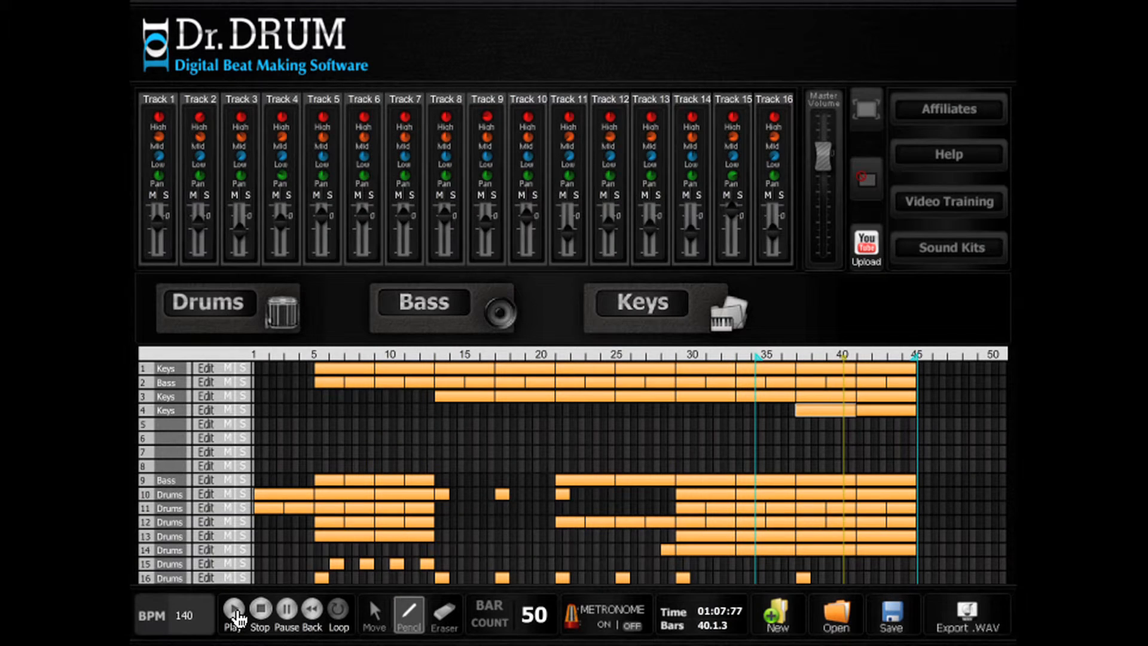
left_click(233, 609)
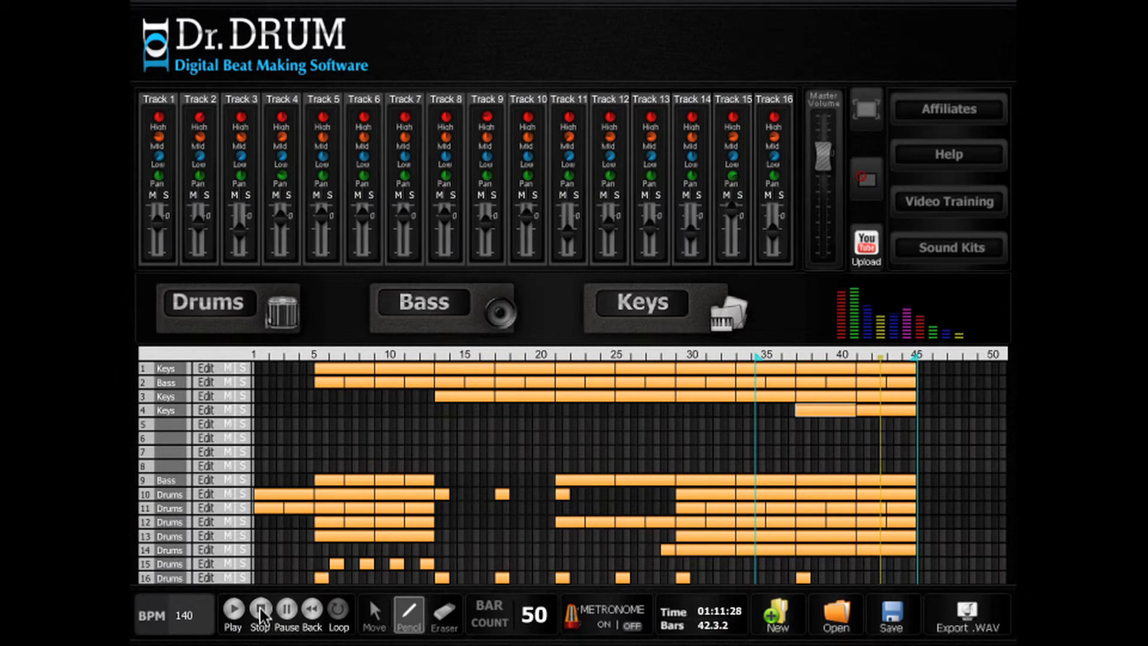
- Extend the song to 60 bars and move the end of the playback range to about bar 55
double_click(876, 412)
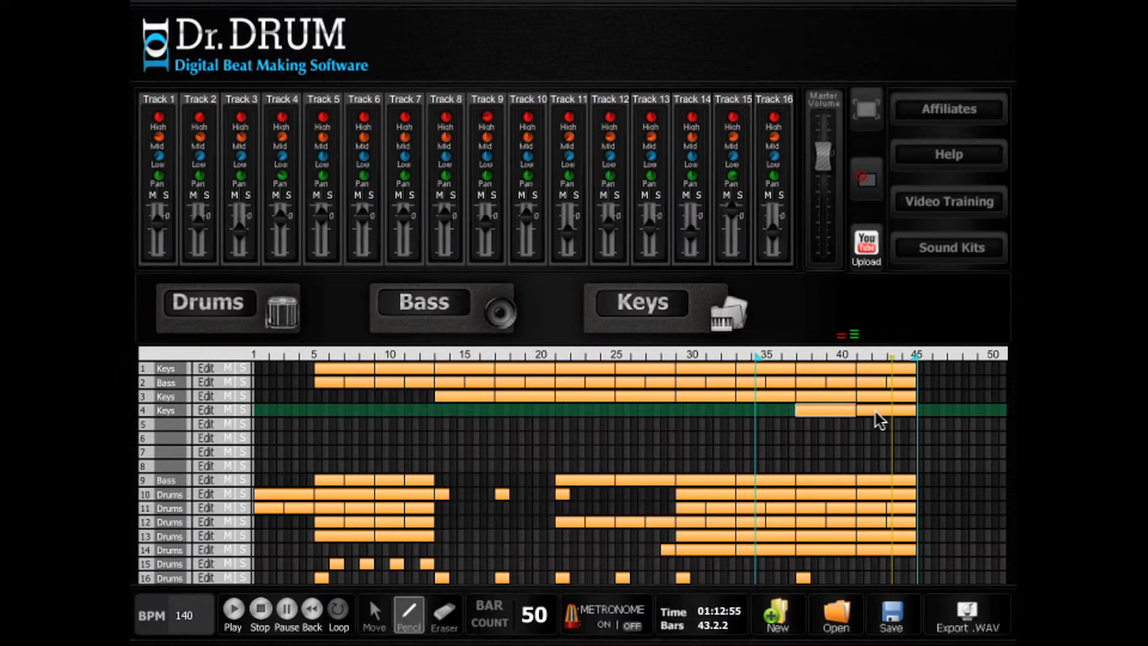
left_click(375, 616)
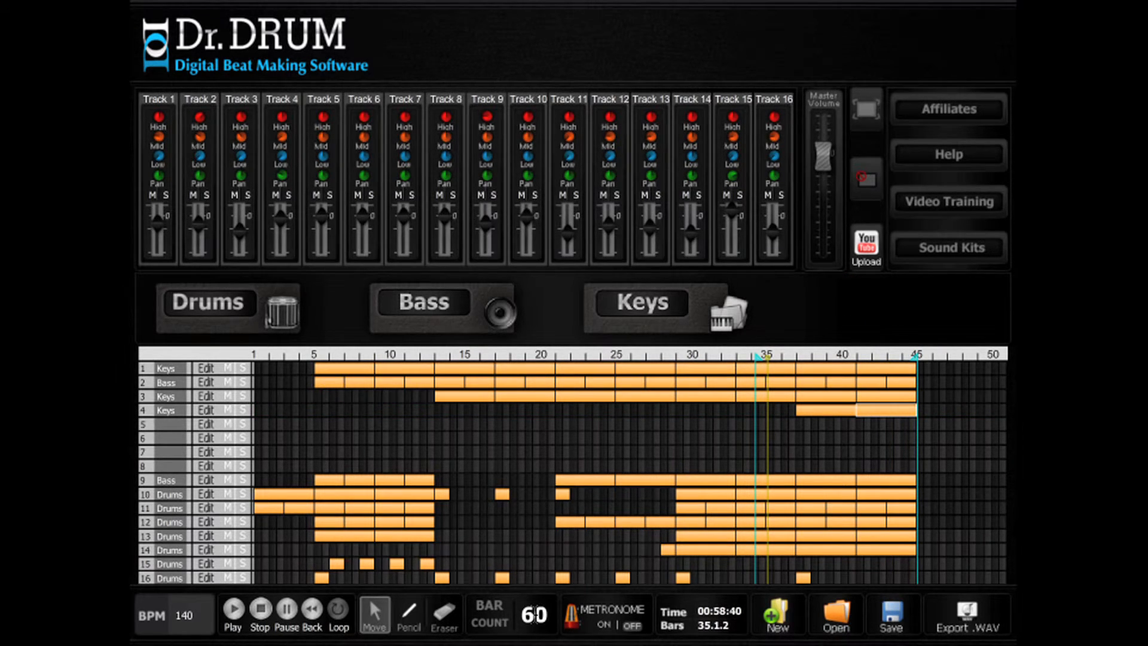
key("Return")
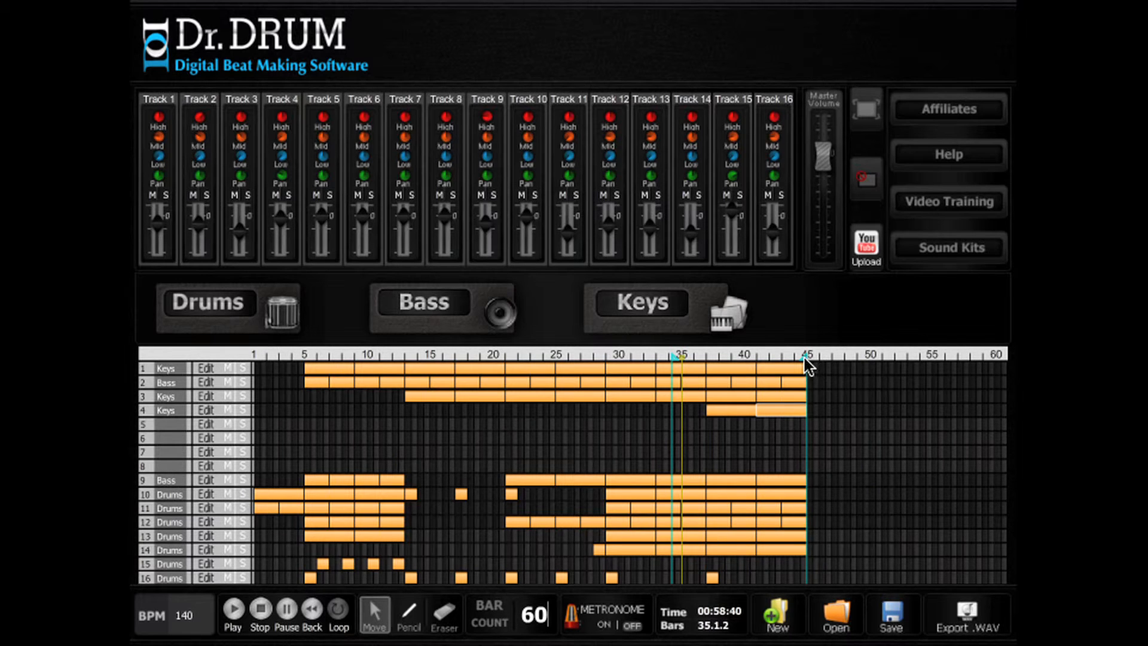
left_click_drag(806, 358, 929, 358)
- Copy the clips in bars 29 to 44 on tracks 9–14 into bars 45 to 60, and extend the song to 80 bars
left_click(791, 550)
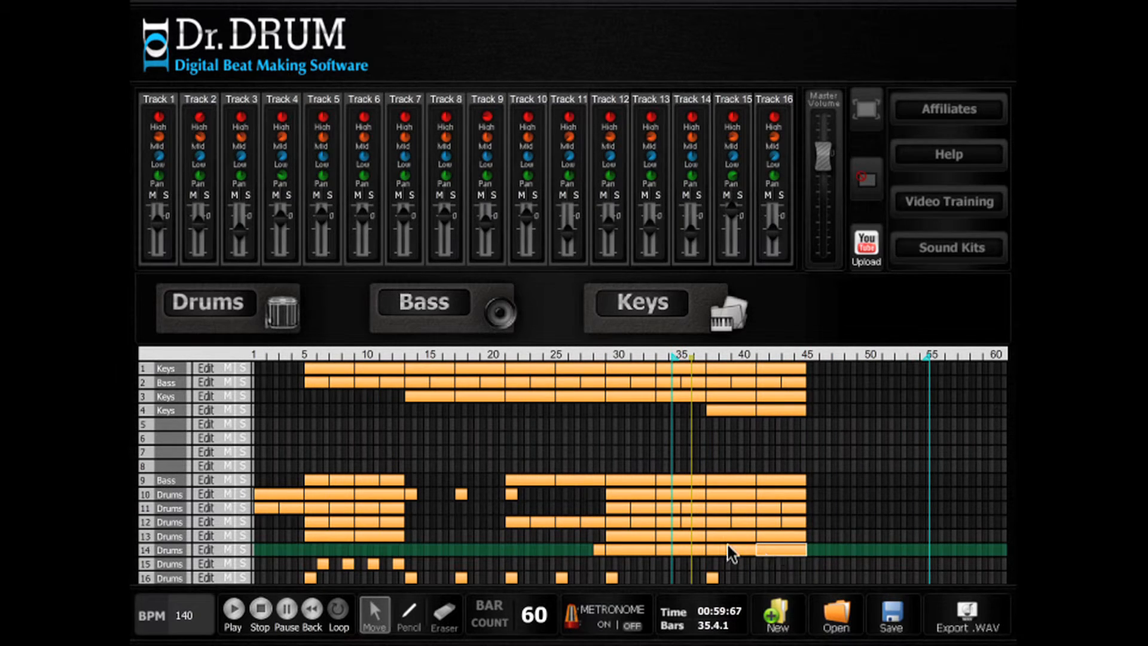
left_click(728, 536, "shift")
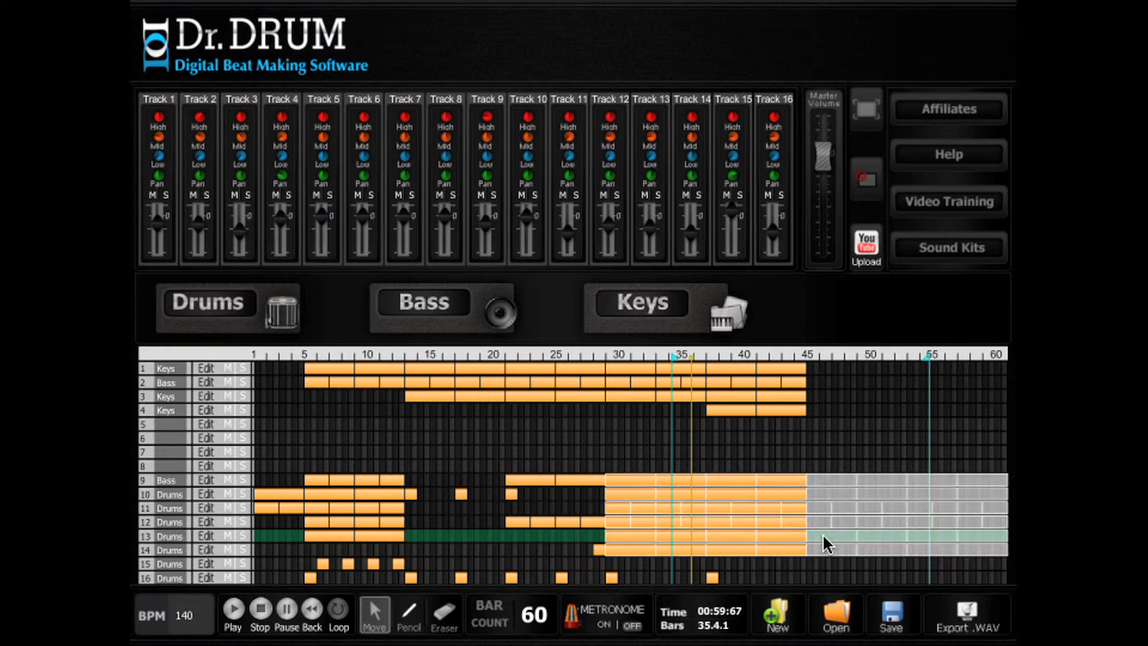
left_click_drag(823, 536, 823, 535)
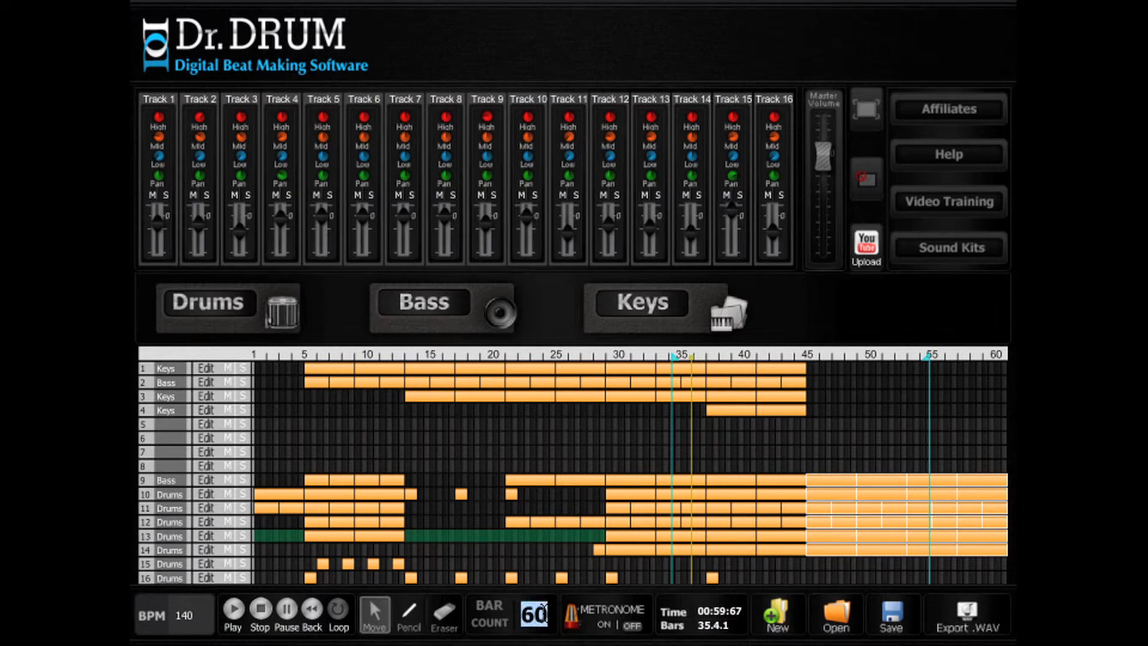
key("Return")
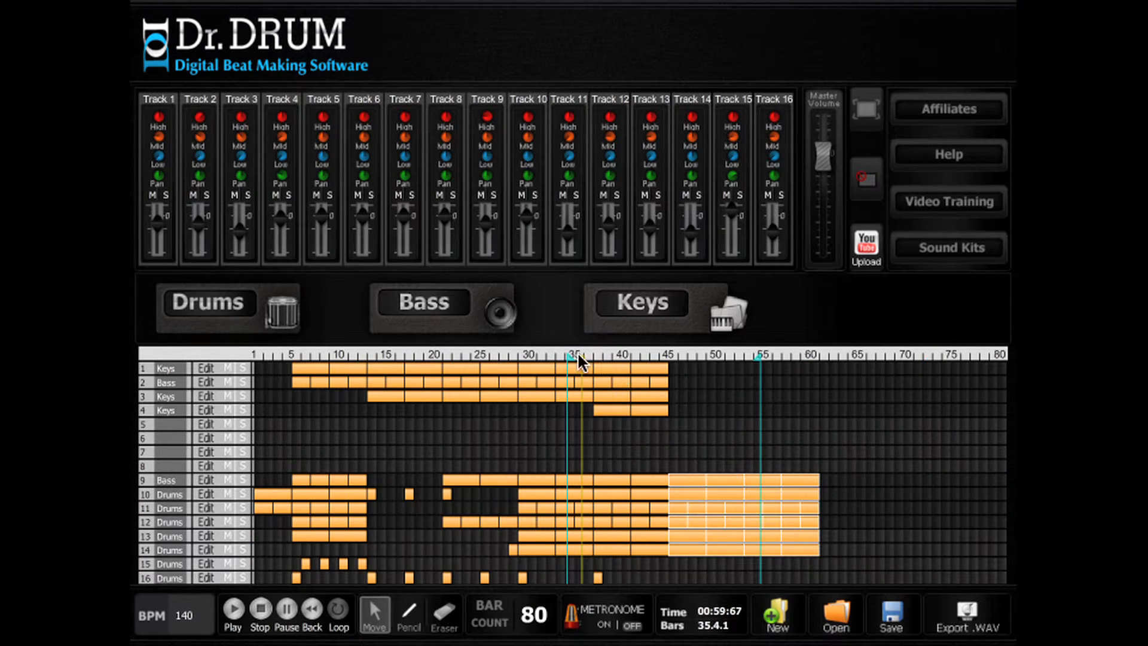
- Play the arrangement from bar 43 and copy track 16's Drums clip from bar 37 to bar 45
left_click_drag(566, 354, 650, 357)
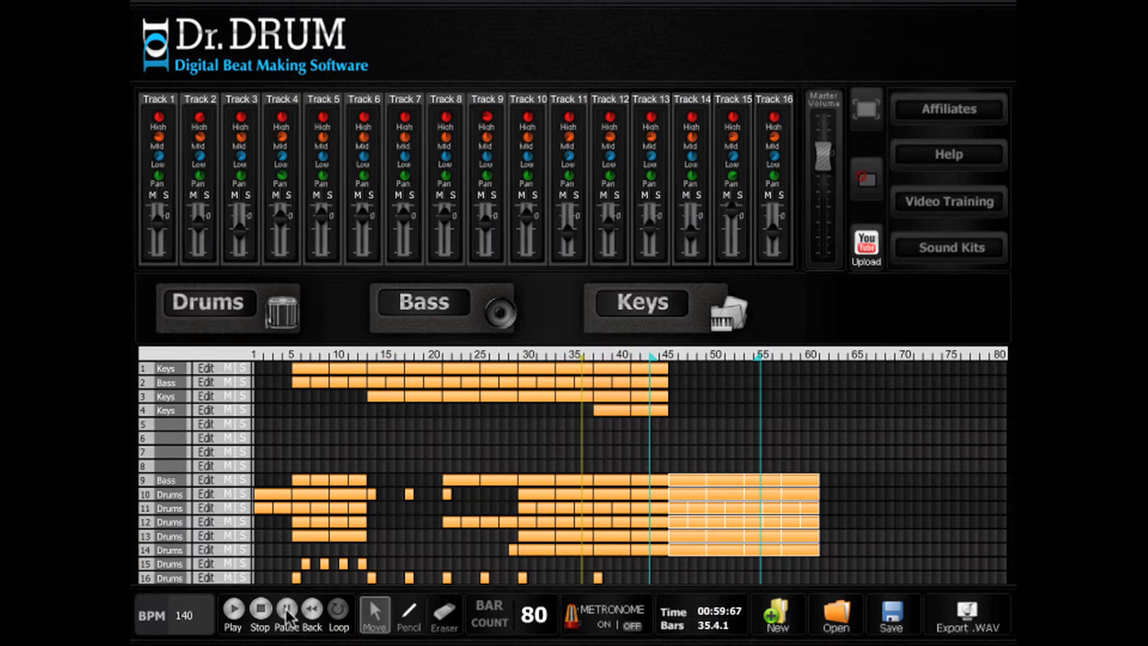
left_click(277, 593)
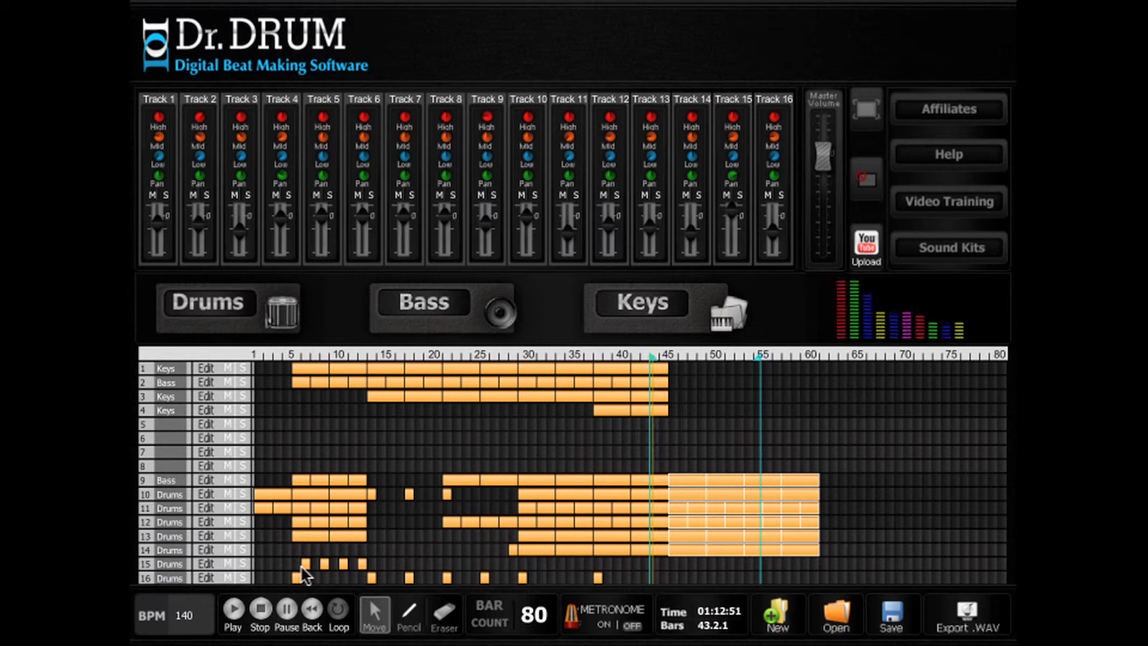
left_click(598, 578)
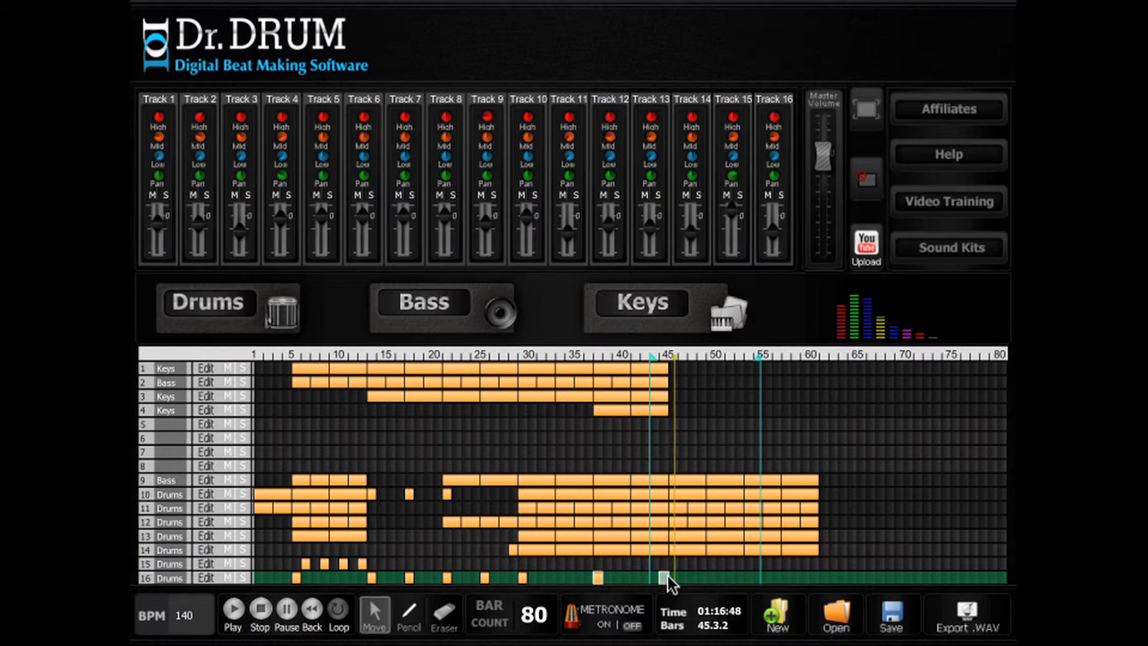
left_click(673, 577)
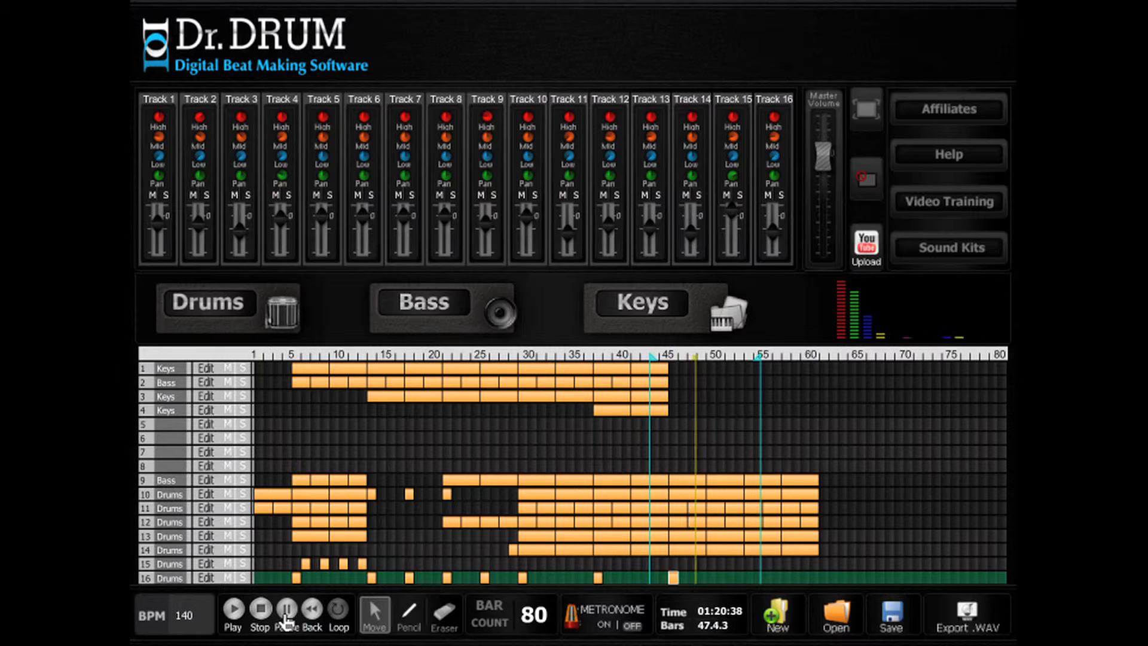
- Replace track 9's Bass clips in bars 49 to 60 with copies of its clip in bars 45 to 48
left_click(445, 616)
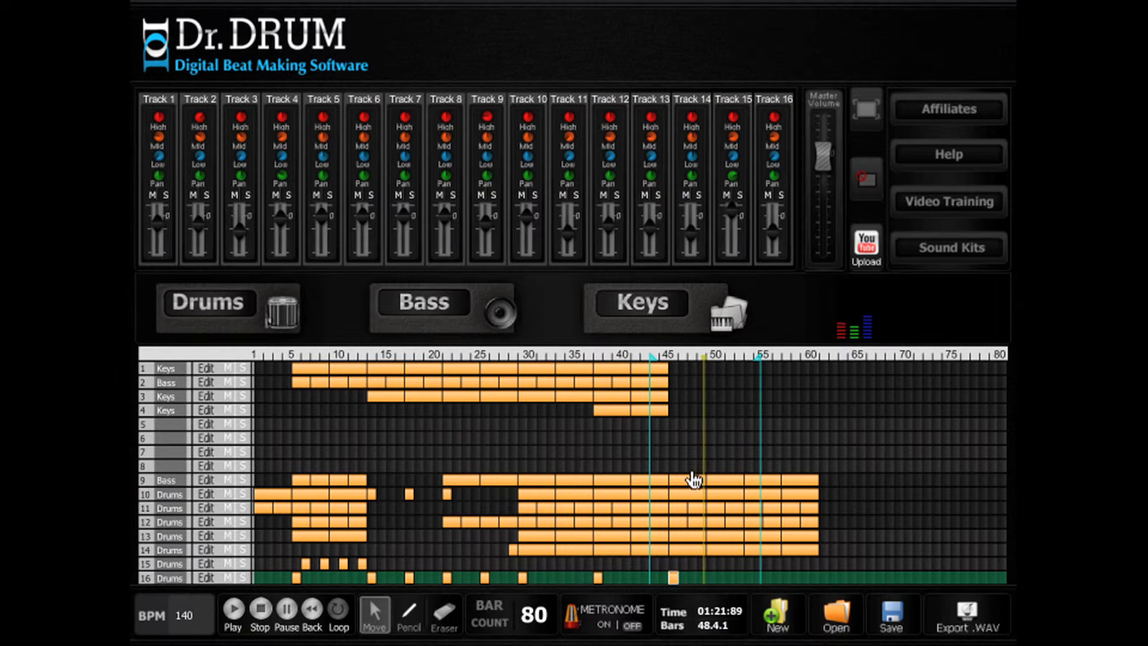
left_click(724, 480)
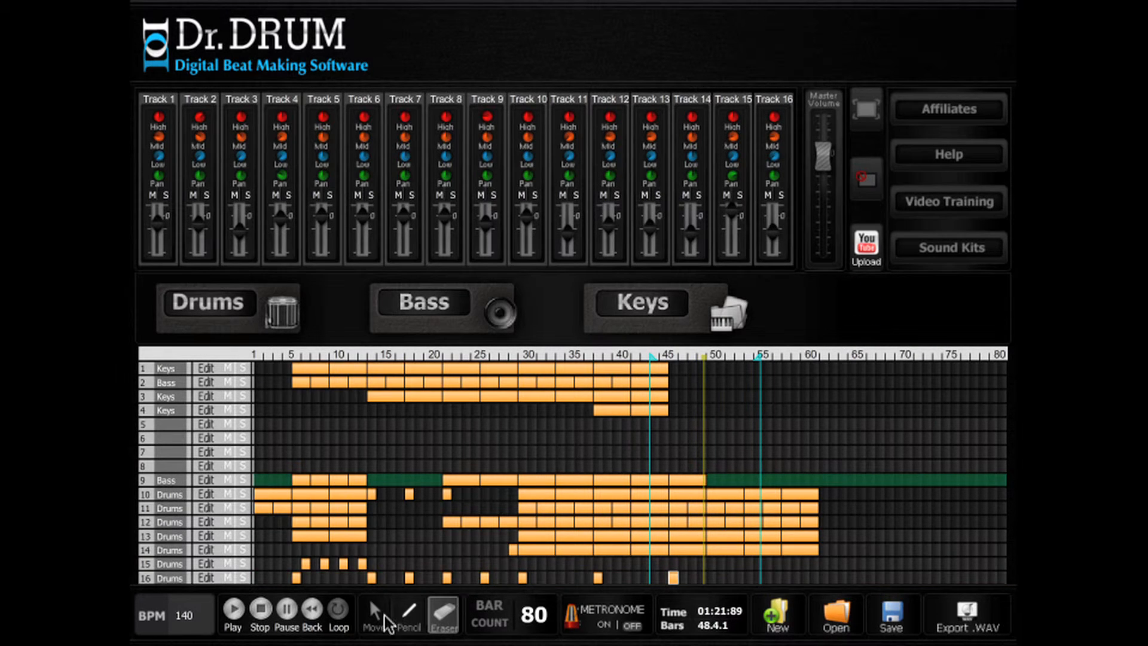
key("m")
left_click(680, 476)
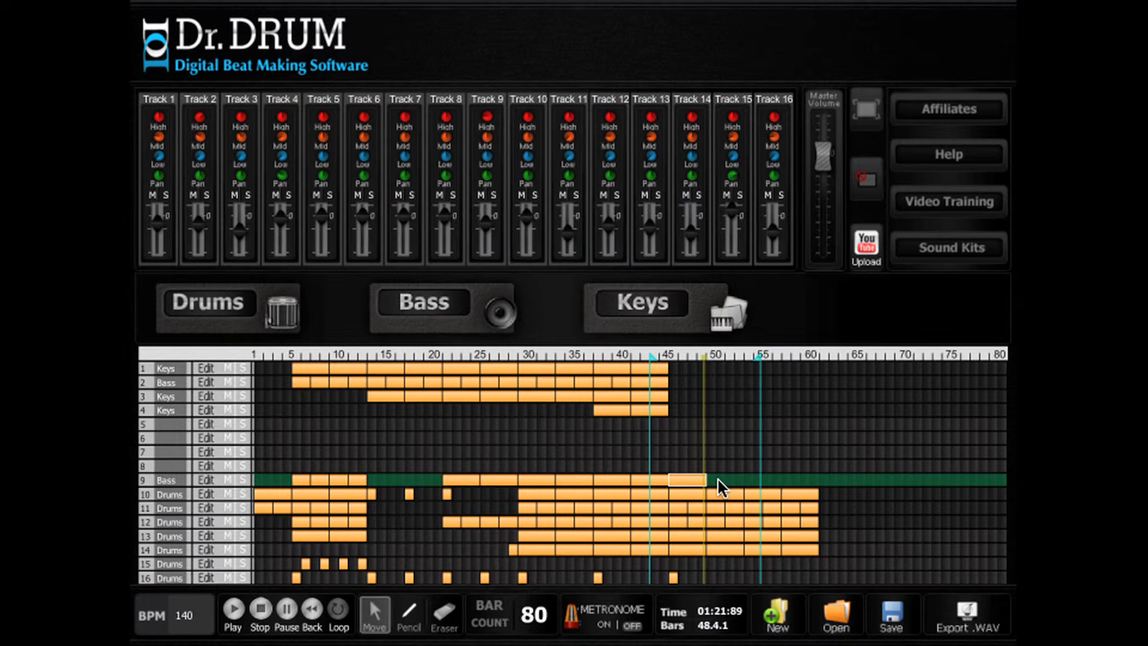
left_click_drag(720, 480, 721, 476)
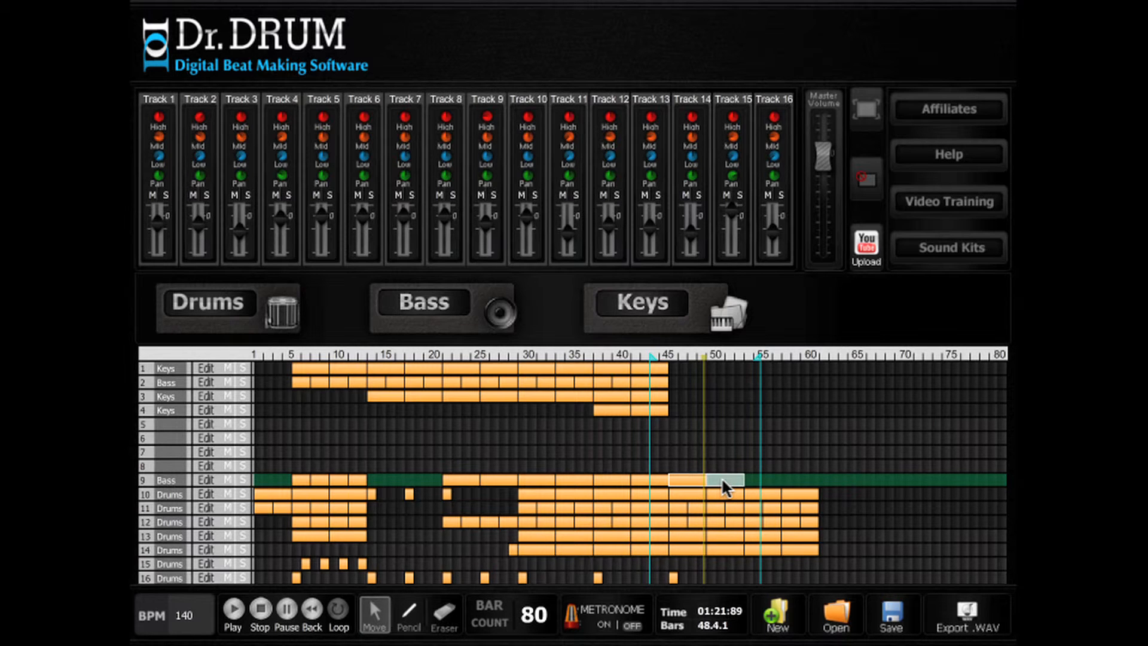
left_click(756, 477)
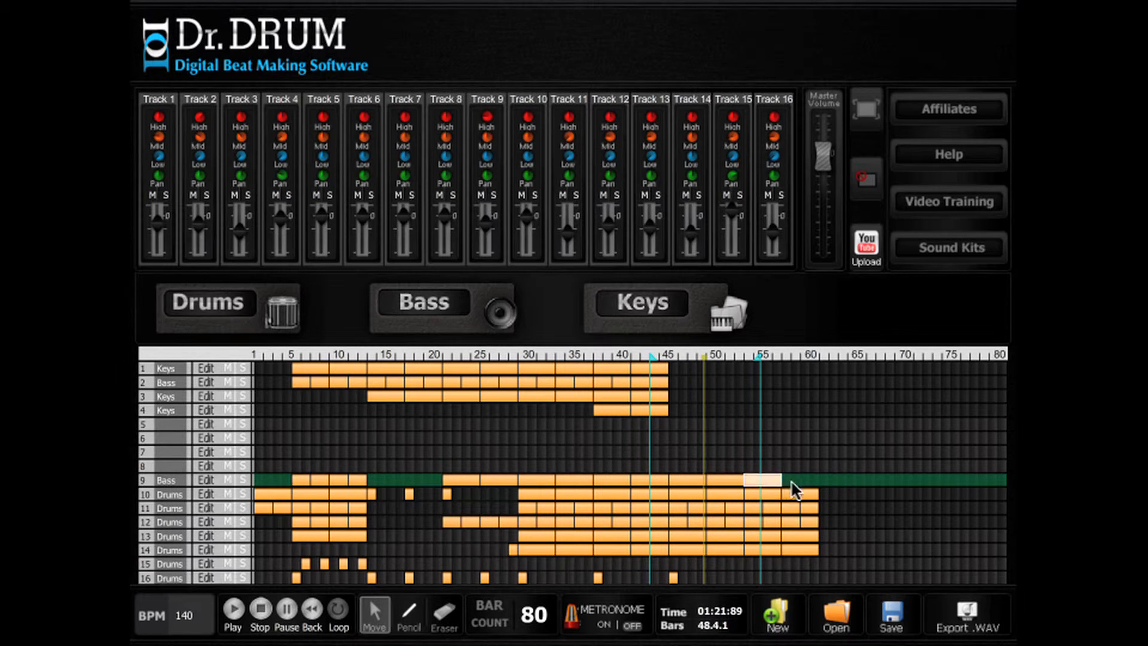
- Copy track 2's Bass clips in bars 37 to 44 into bars 45 to 52, and play back with the range end at bar 63
left_click(605, 384)
left_click(233, 613)
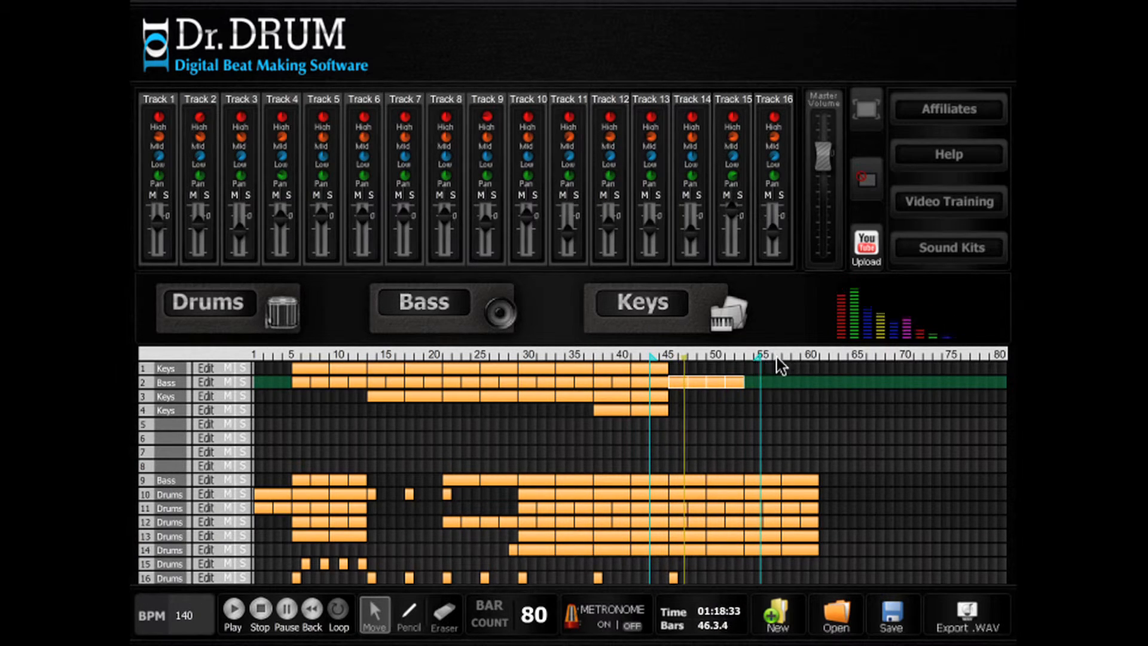
left_click_drag(777, 357, 839, 358)
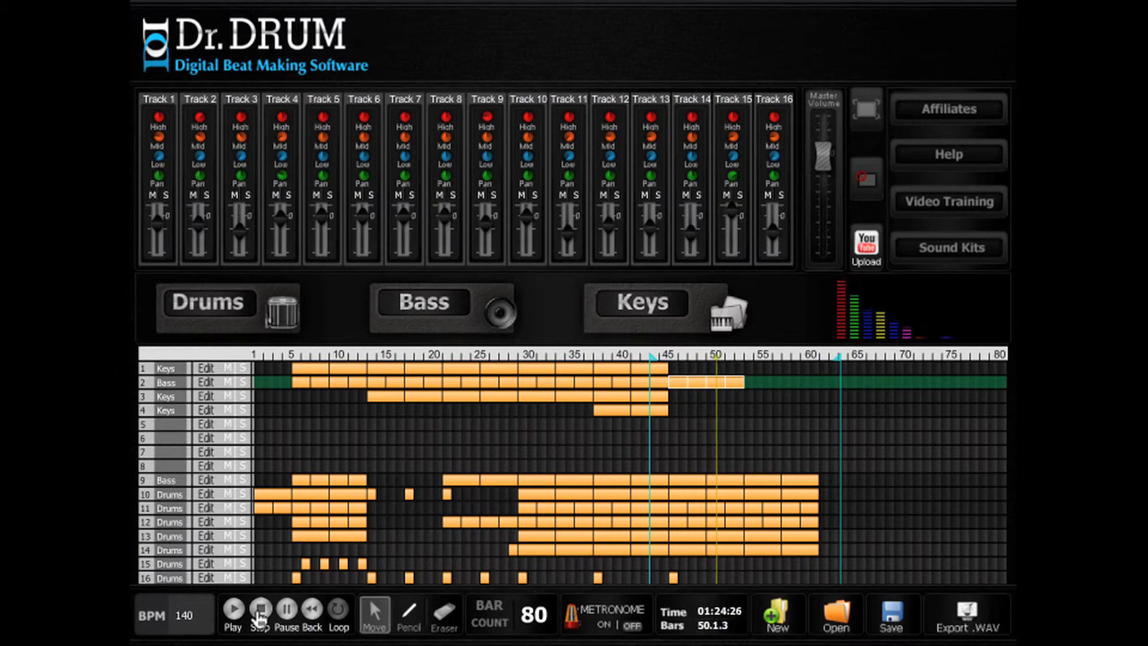
- Erase track 9's Bass clips in bars 45 to 60
left_click(444, 613)
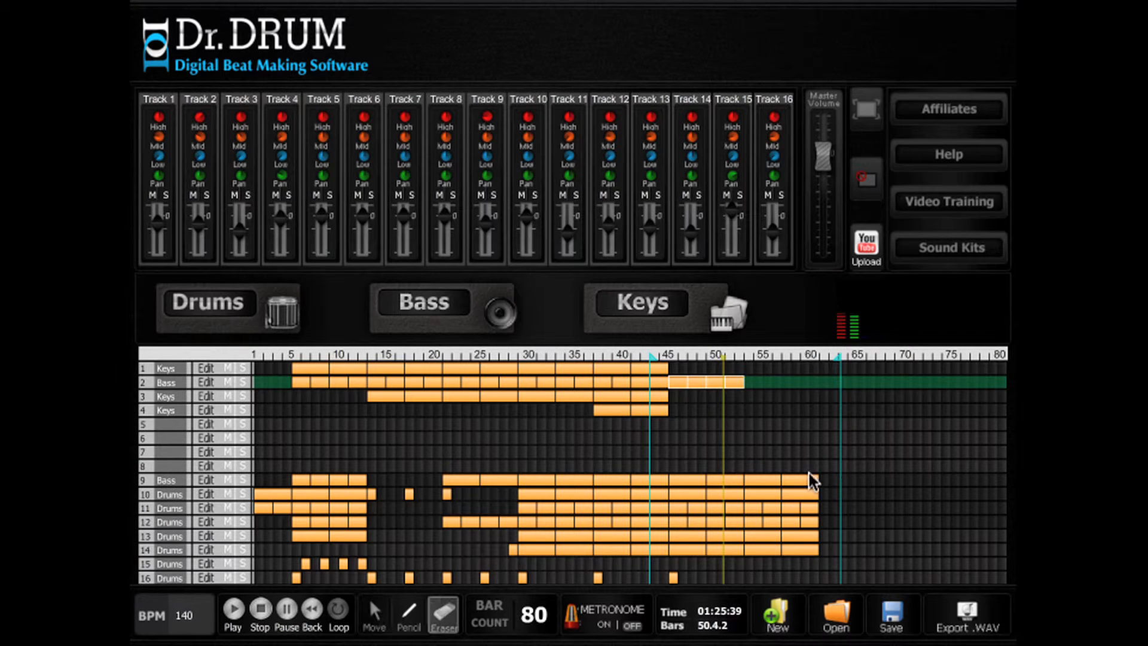
left_click(783, 478)
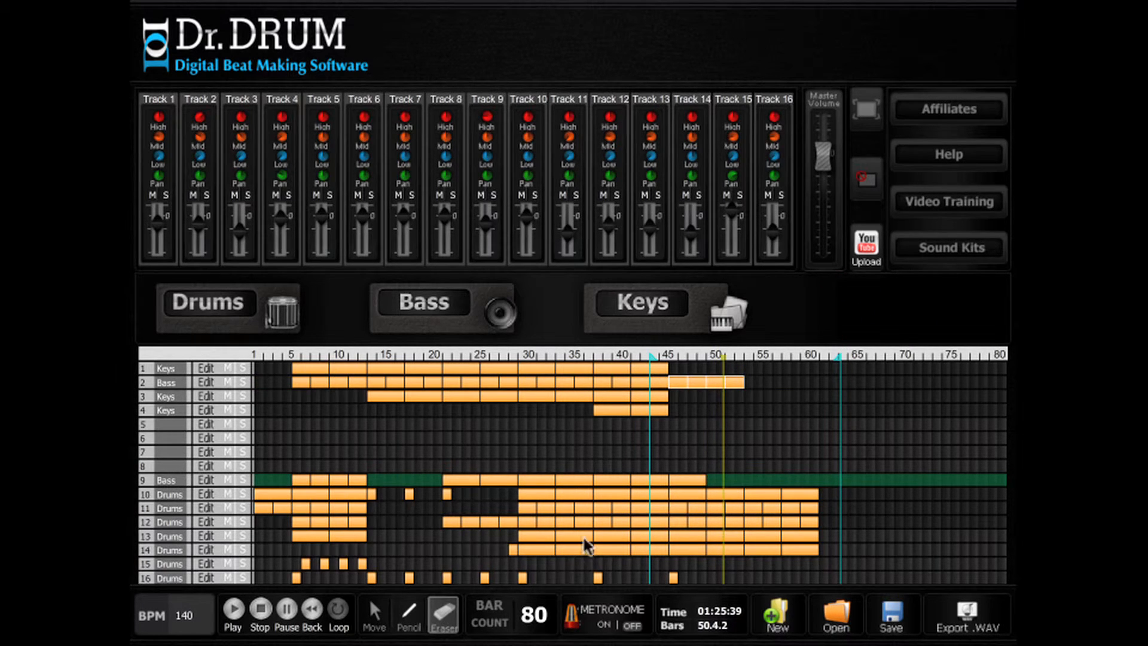
key("m")
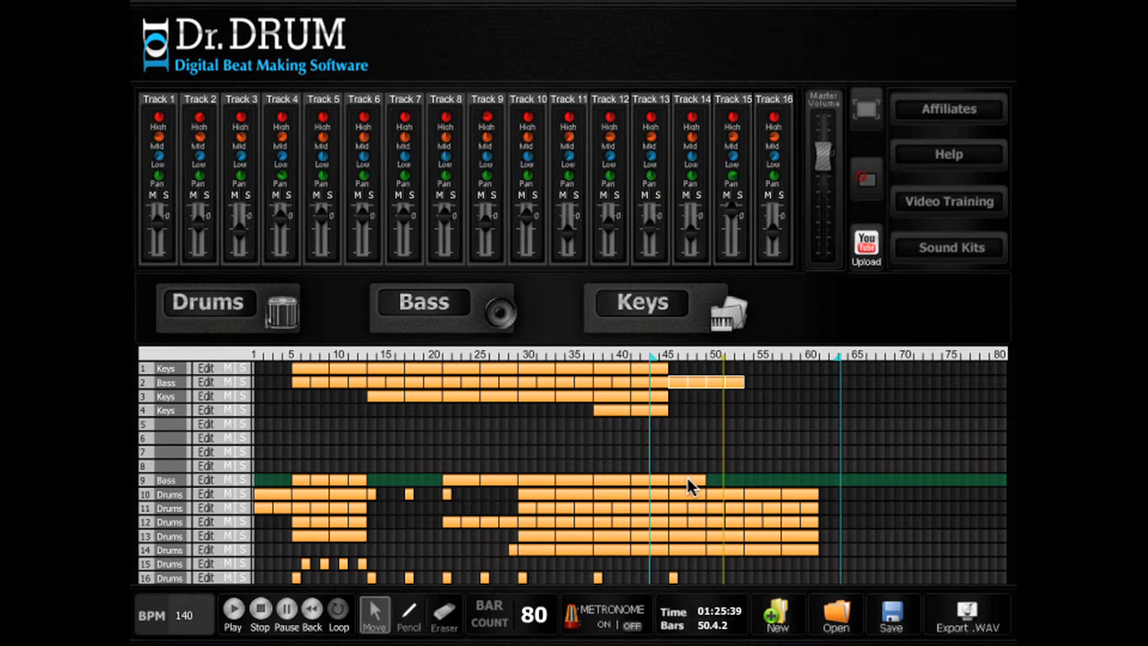
key("e")
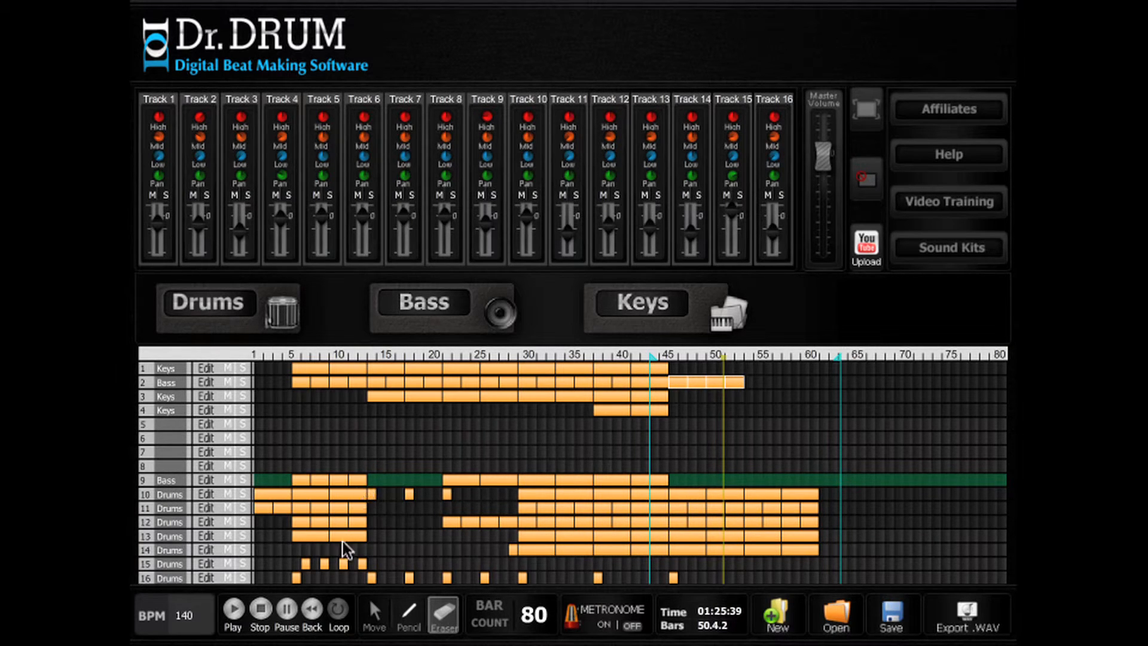
- Copy track 9's four Bass clips from bars 5 to 12 into bars 45 to 52
key("m")
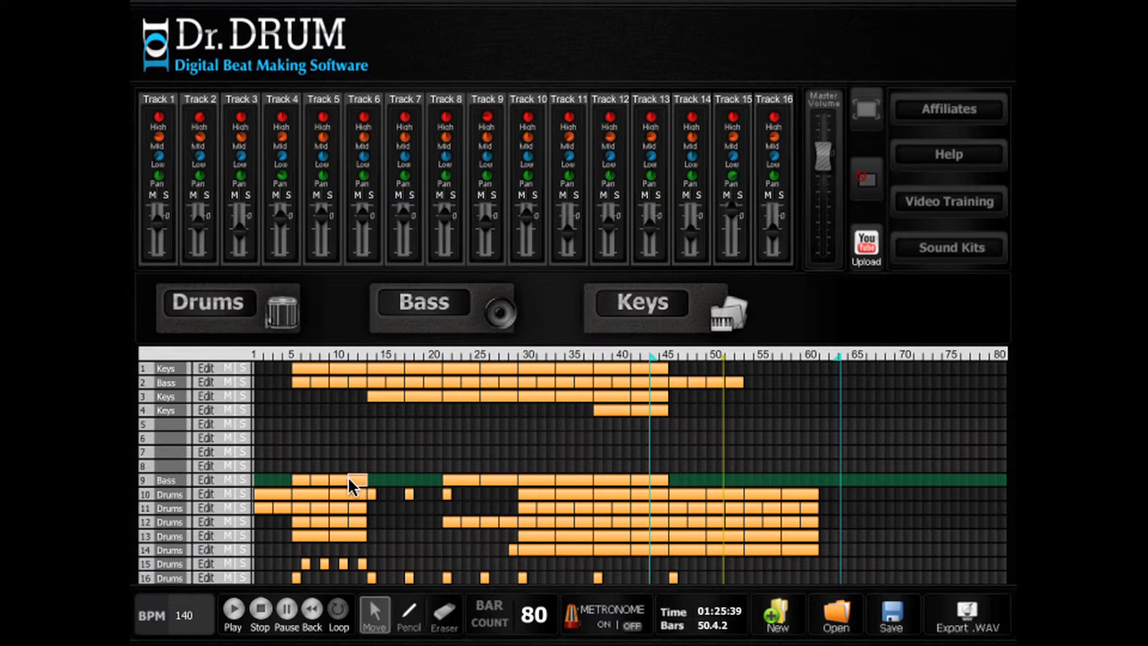
left_click(297, 474)
key("ctrl+c")
key("ctrl+v")
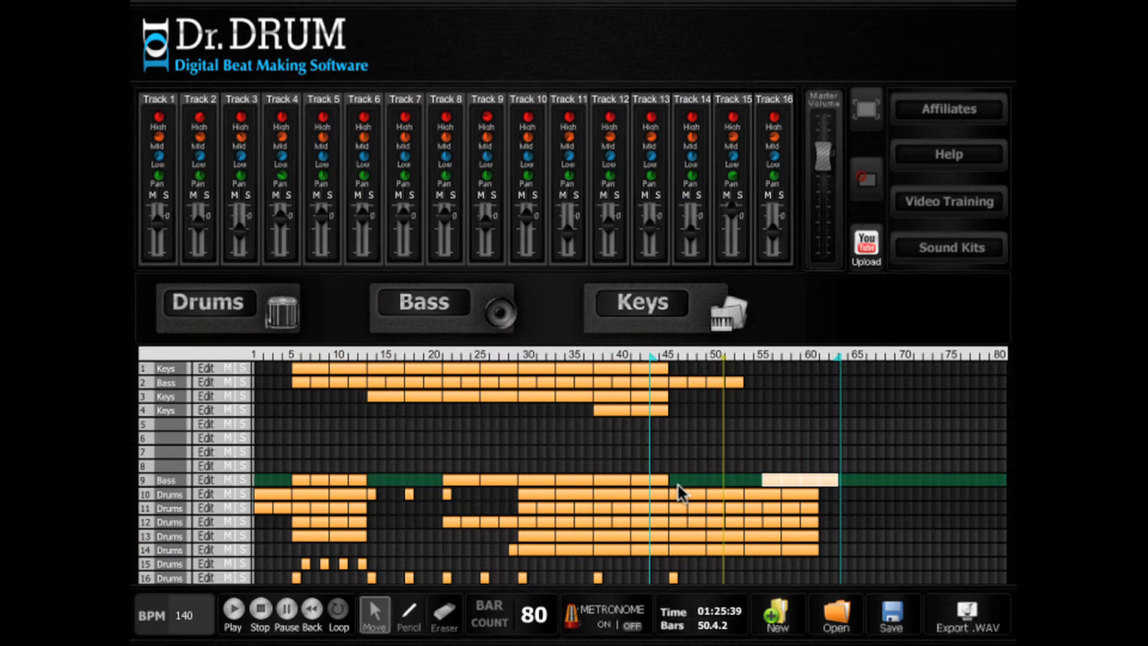
left_click(676, 479)
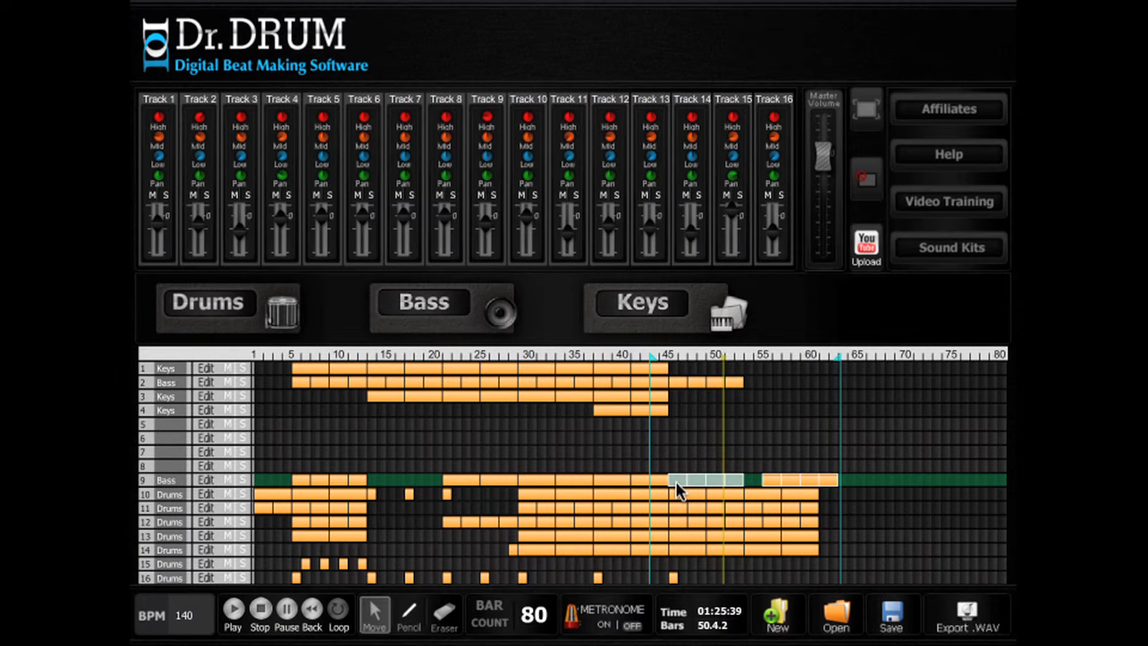
- Play the arrangement from bar 43 and copy track 16's Drums clip from bar 45 to bar 53
left_click(237, 613)
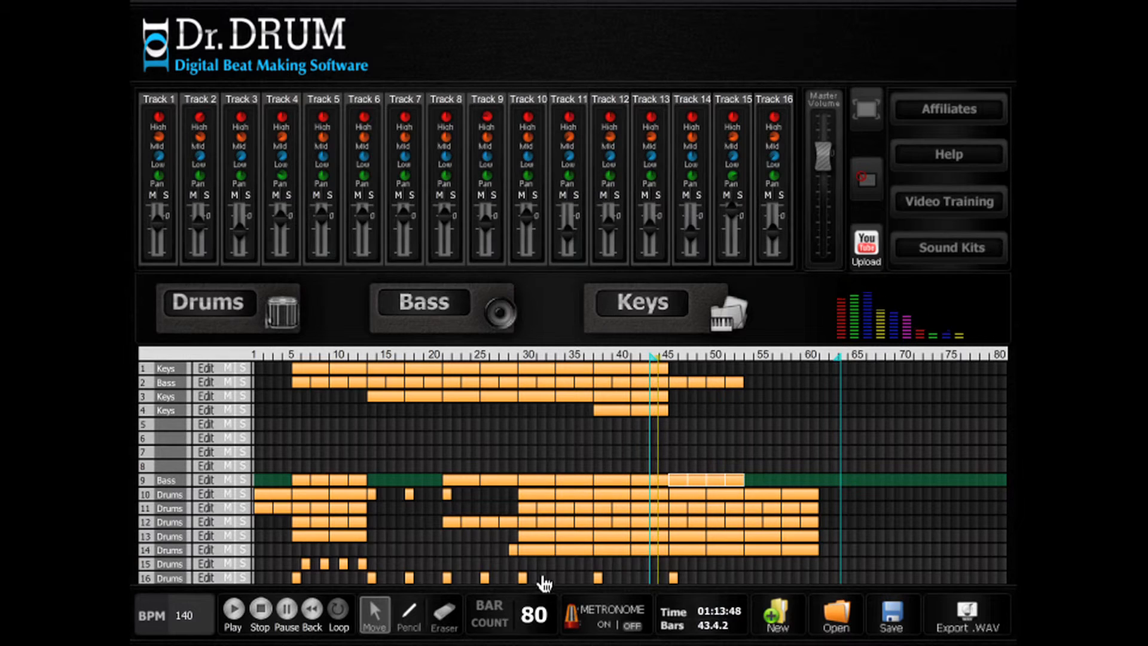
left_click(673, 575)
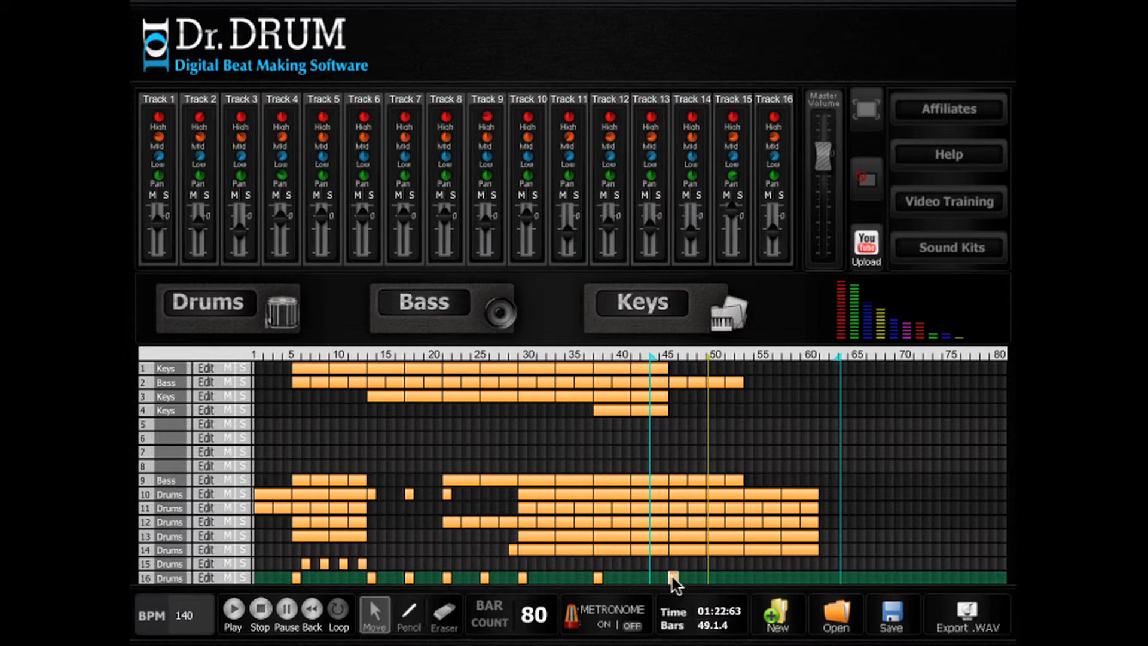
left_click(748, 576)
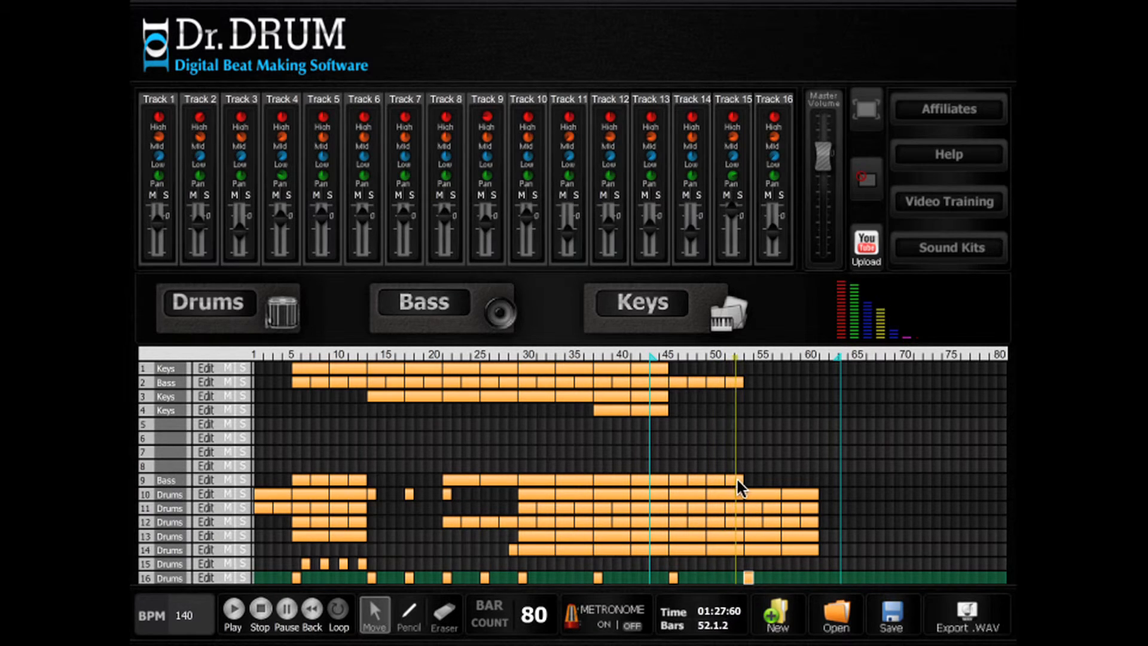
- Copy track 9's four Bass clips in bars 45 to 52 into bars 53 to 60
left_click(716, 478)
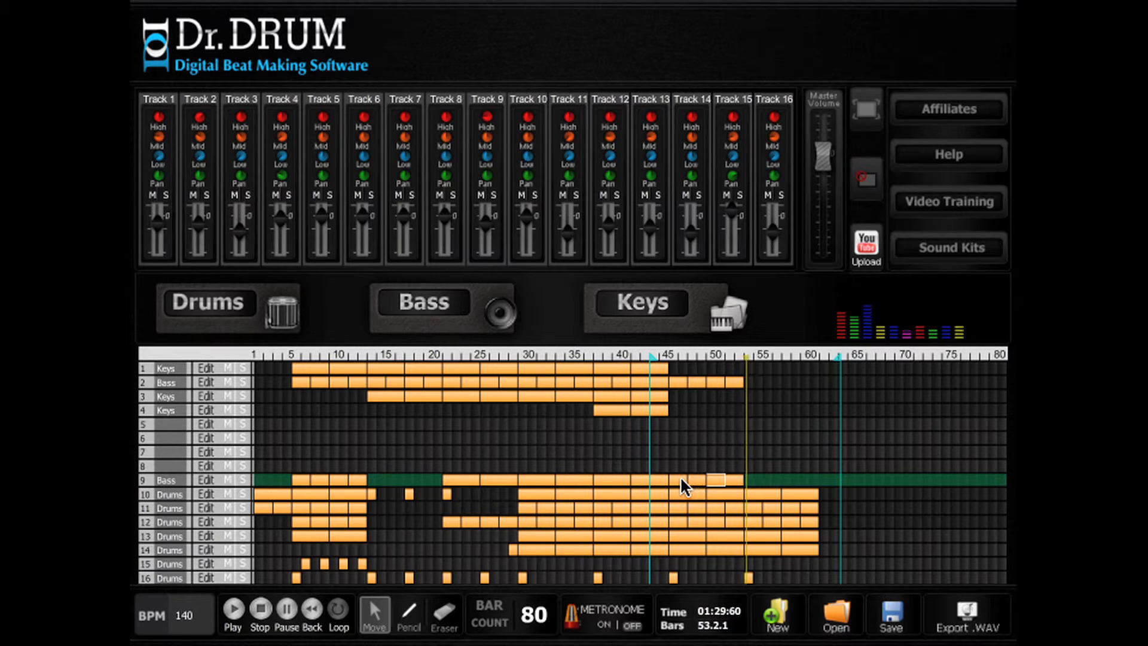
left_click(735, 480)
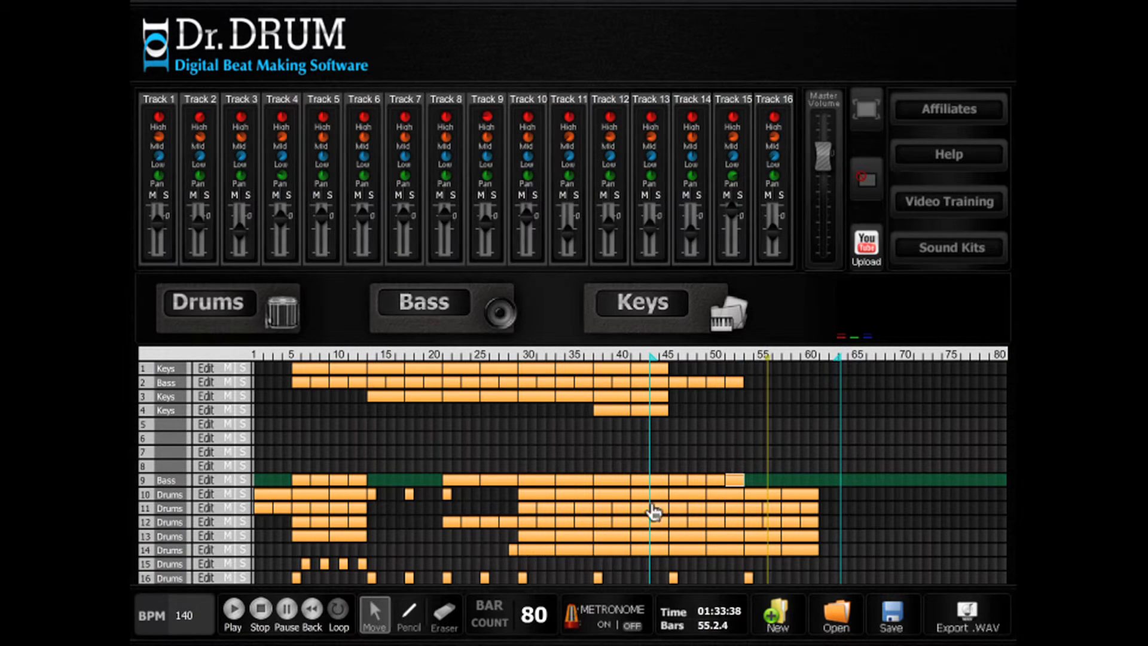
left_click(712, 482)
- Copy track 1's two Keys clips in bars 37 to 44 into bars 53 to 60, and play back from about bar 50
left_click_drag(607, 368, 739, 375)
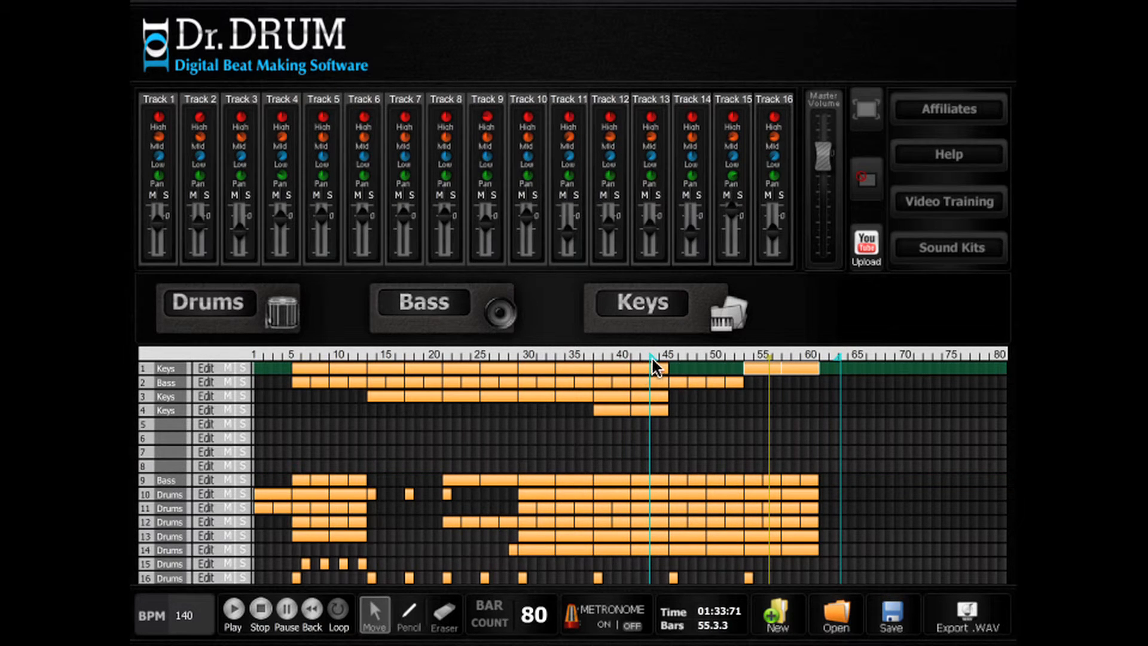
left_click_drag(651, 357, 719, 359)
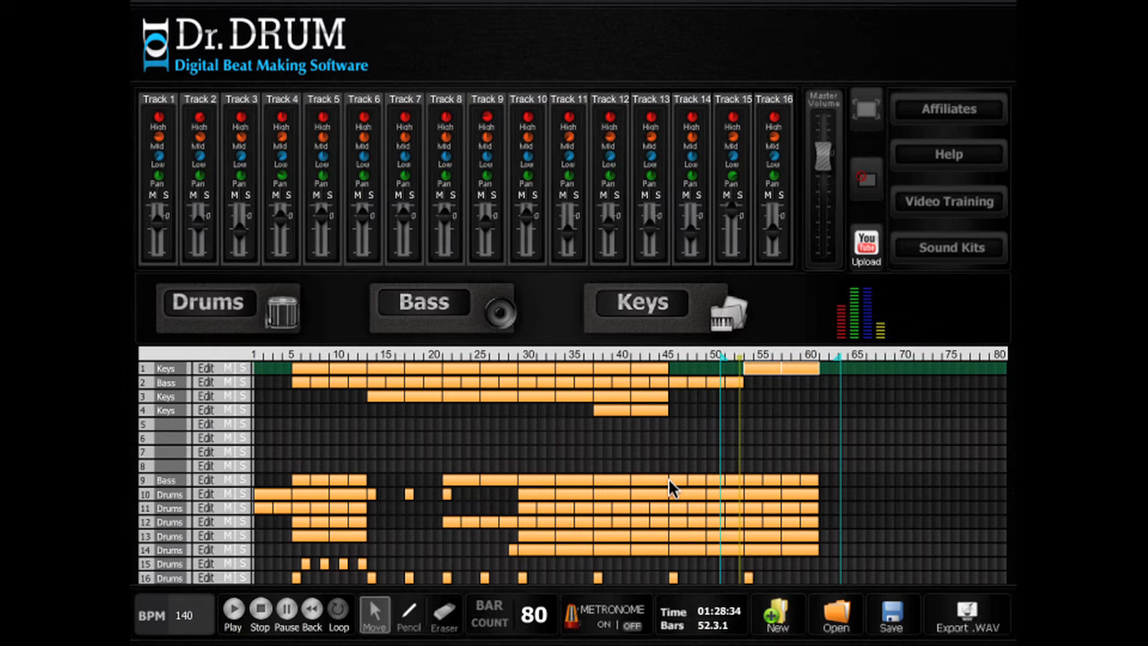
- Copy track 2's four Bass clips in bars 45 to 52 into bars 53 to 60
left_click(716, 382)
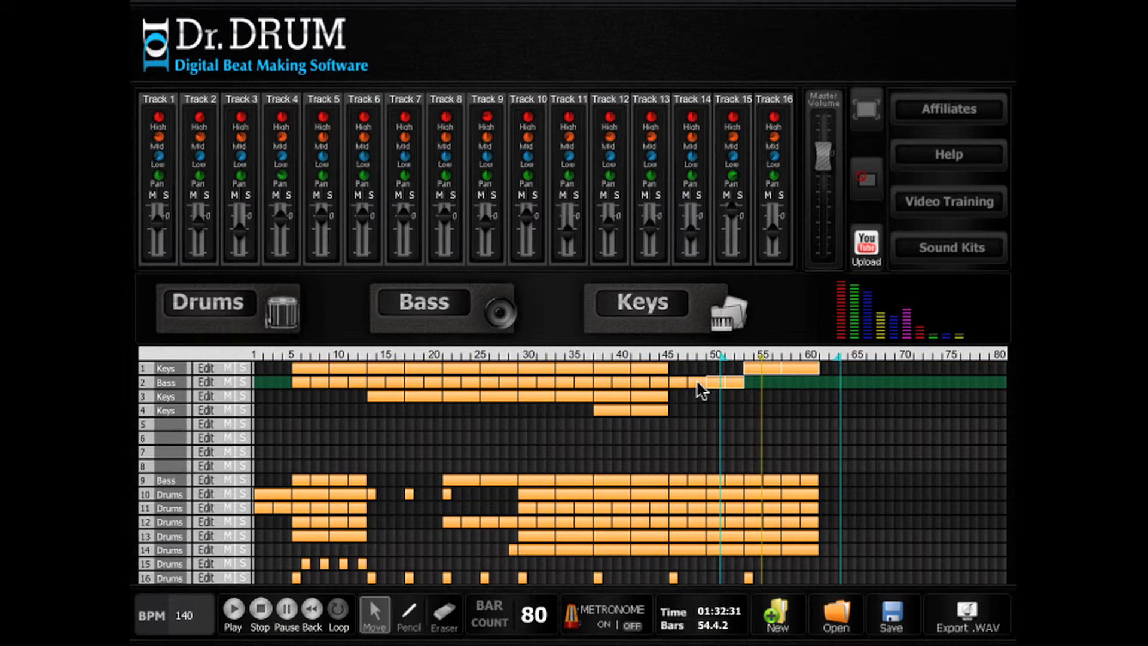
left_click(797, 368)
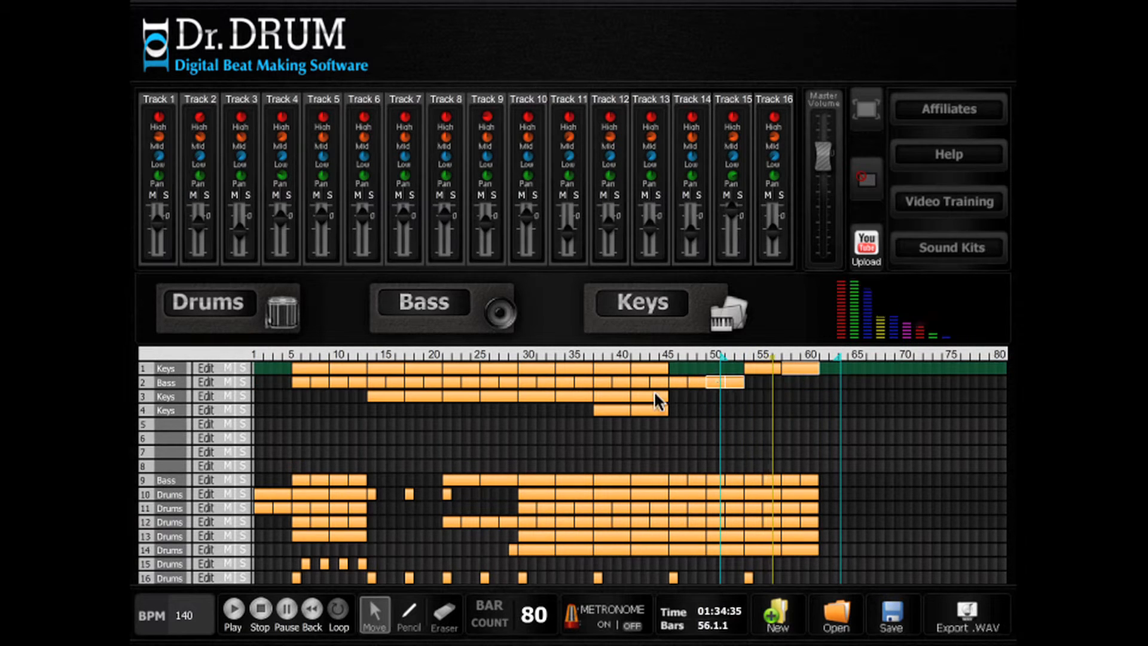
left_click(690, 380)
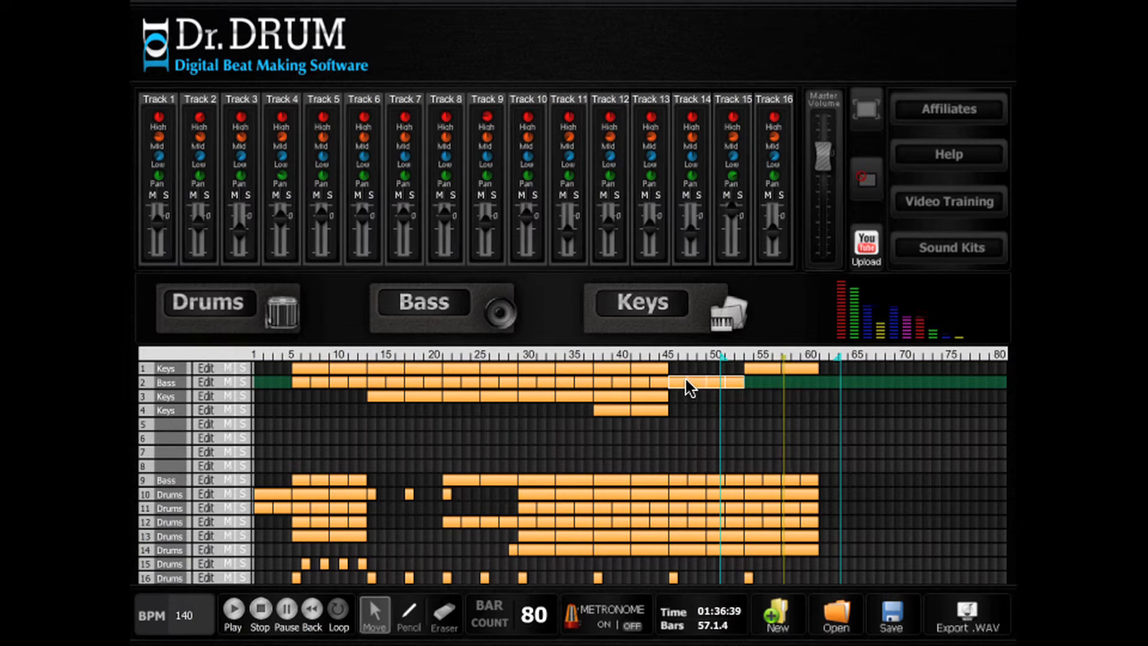
left_click_drag(680, 381, 755, 383)
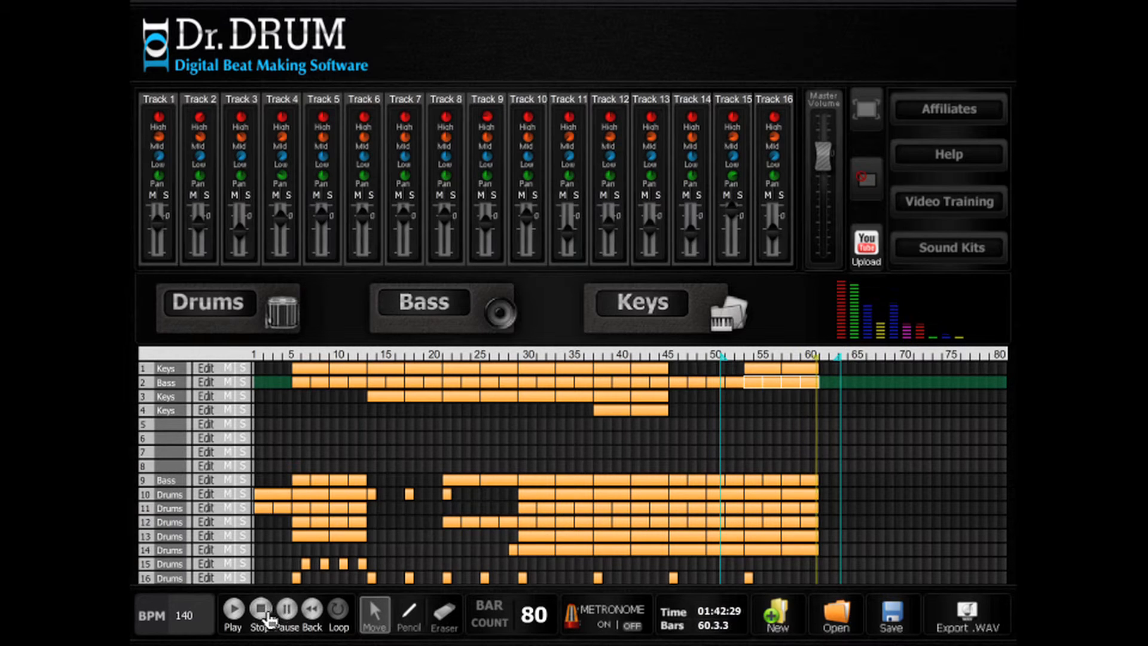
- Extend tracks 2 and 9 to 13 through bar 76 and tracks 1 and 14 through bar 68 with copies, adding Drums clips on tracks 15 and 16
left_click_drag(801, 549, 898, 380)
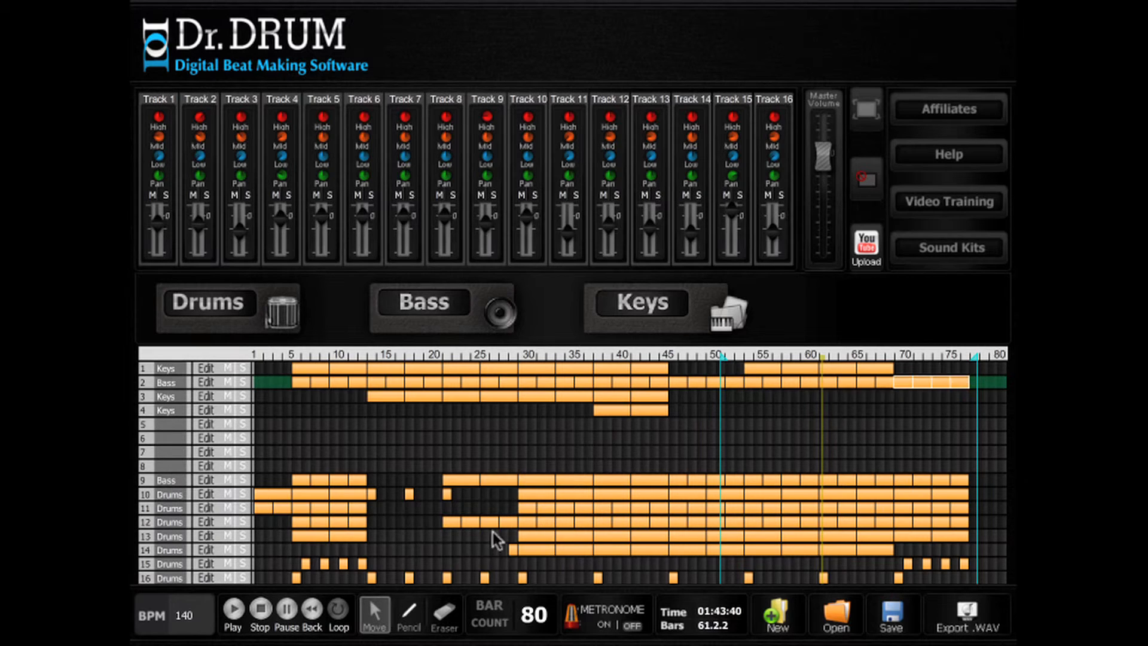
left_click(234, 610)
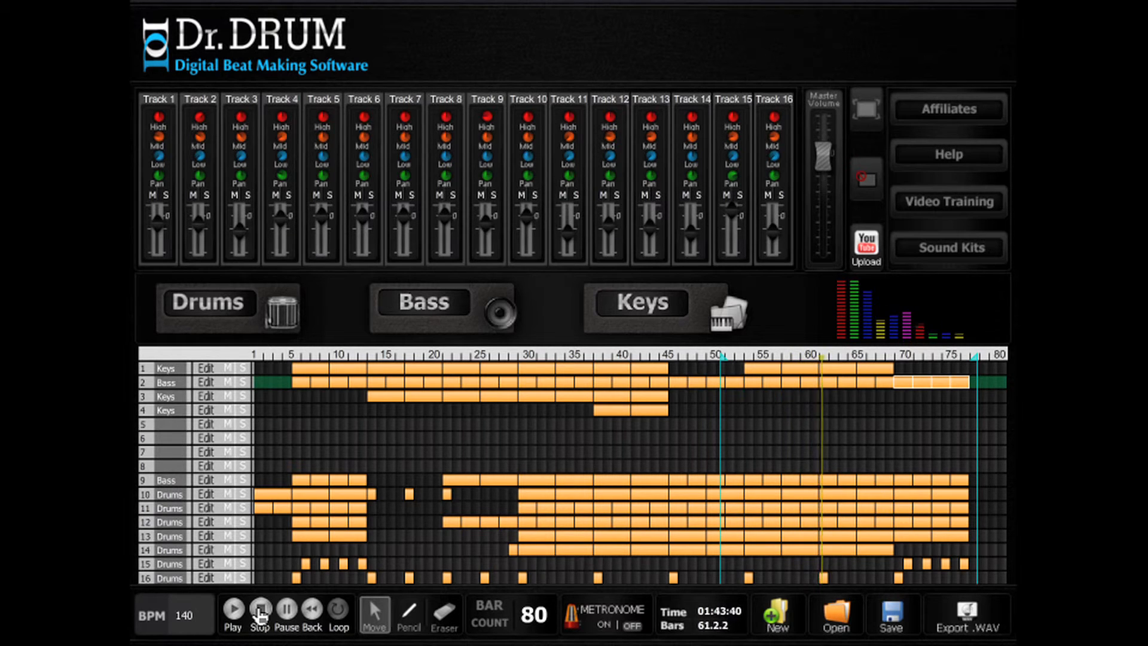
left_click(260, 610)
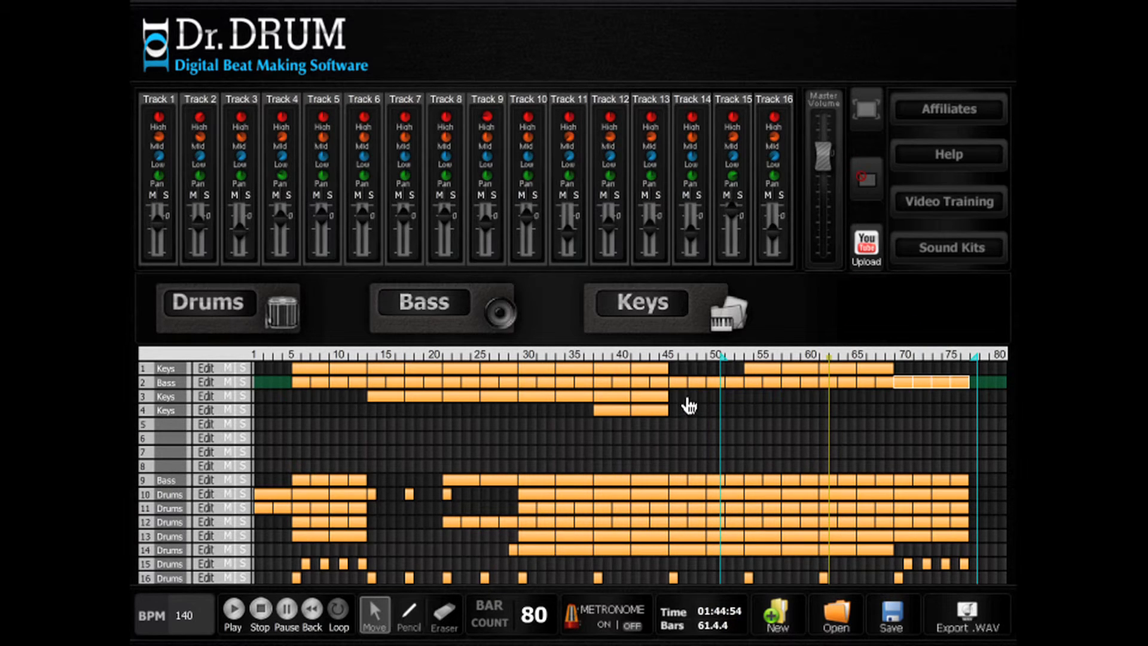
- Draw an eight-bar clip on track 3 in bars 53 to 60 and move the playback start marker to about bar 53
key("p")
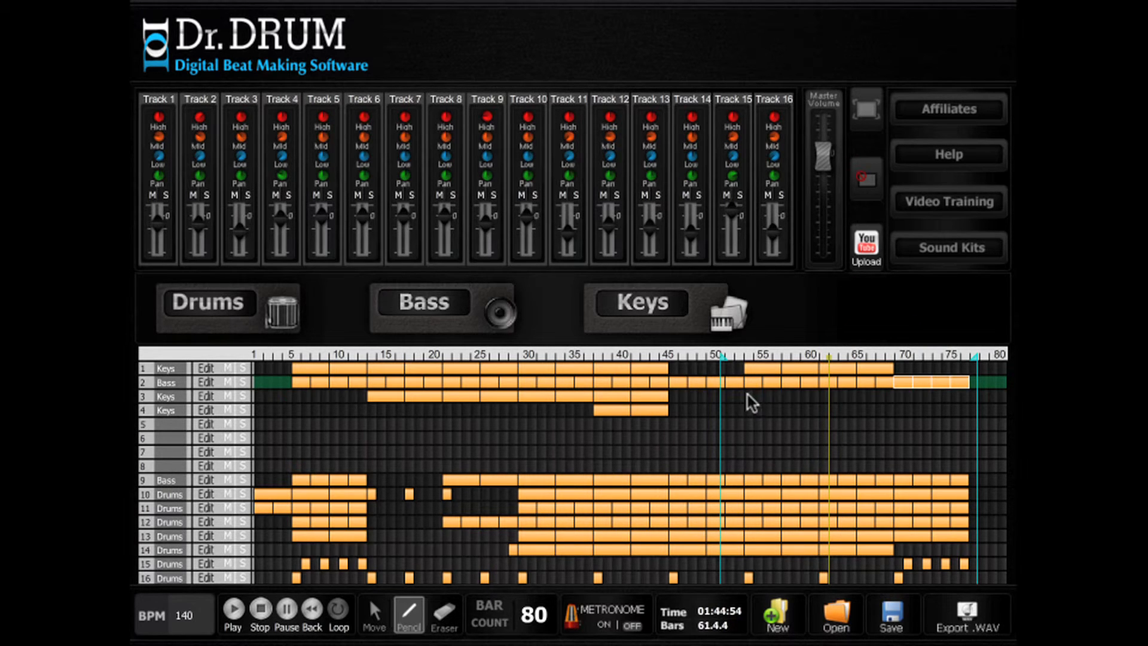
left_click_drag(747, 394, 822, 394)
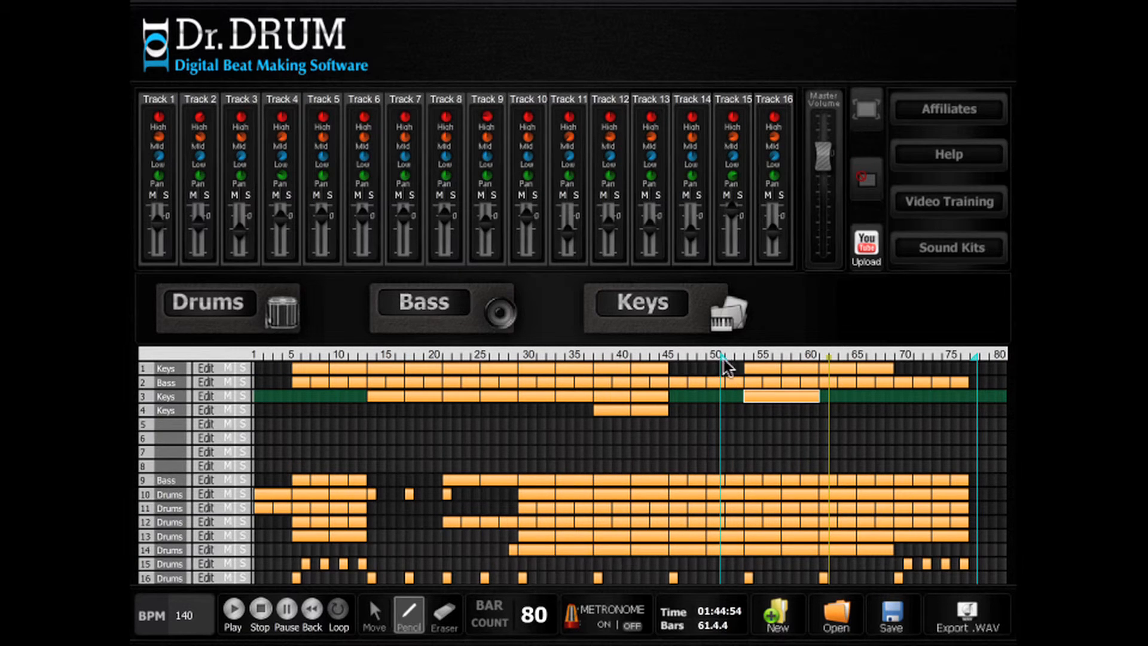
left_click_drag(724, 358, 740, 358)
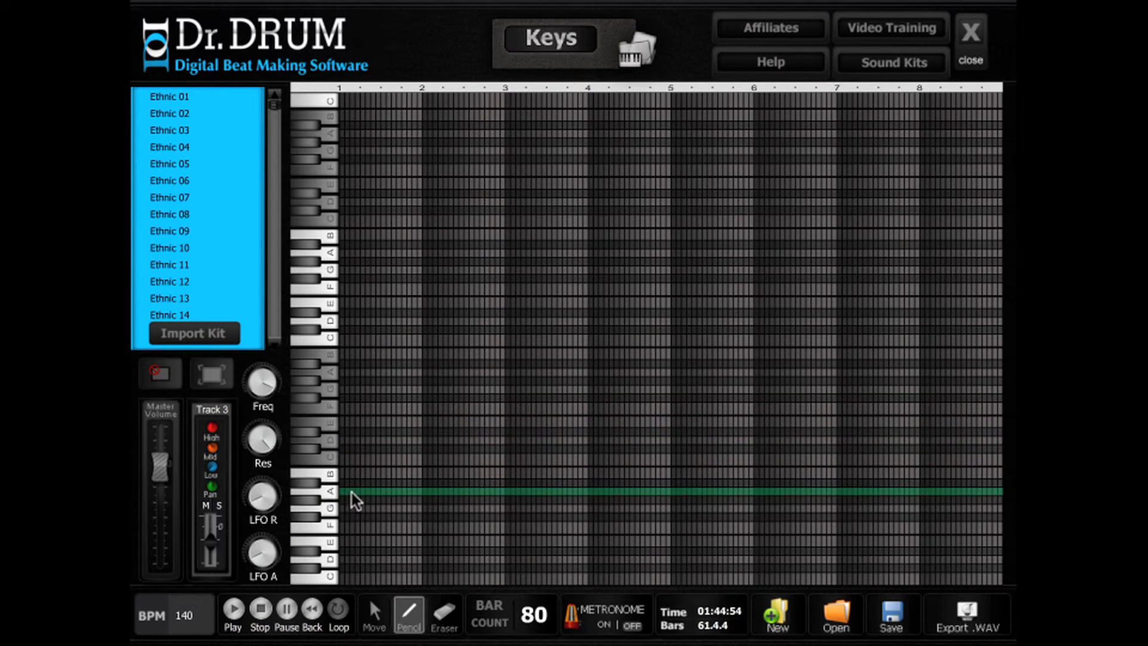
- Enter a pair of short low A notes in each of bars 1, 3, 5 and 7 of track 3's new Keys clip and play it
left_click(348, 493)
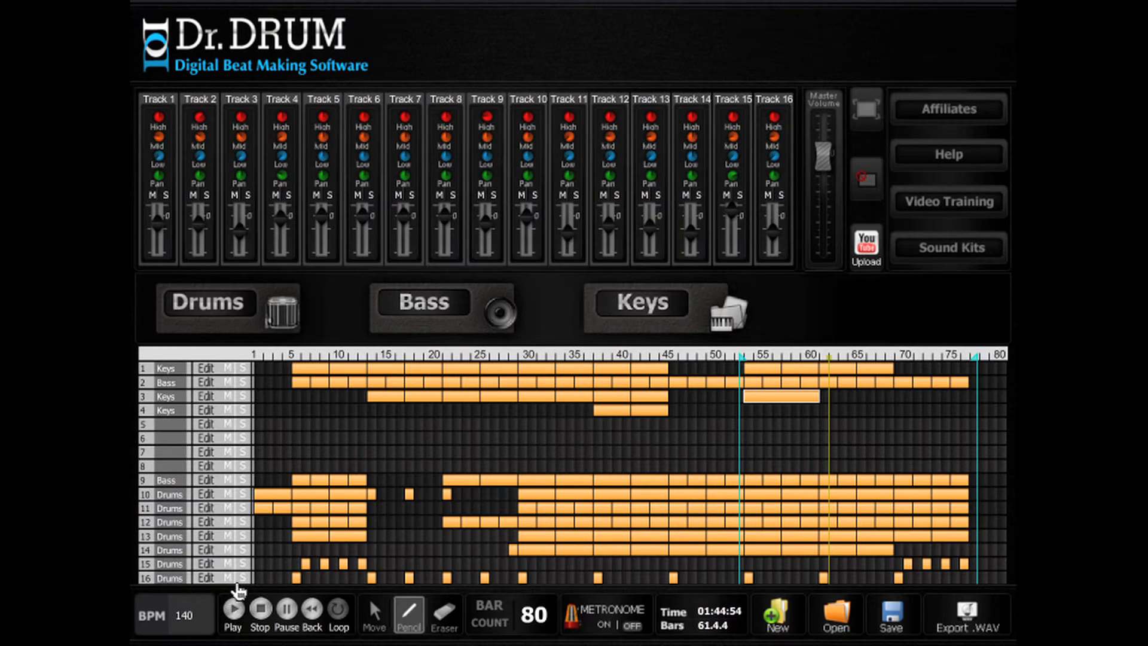
left_click(239, 589)
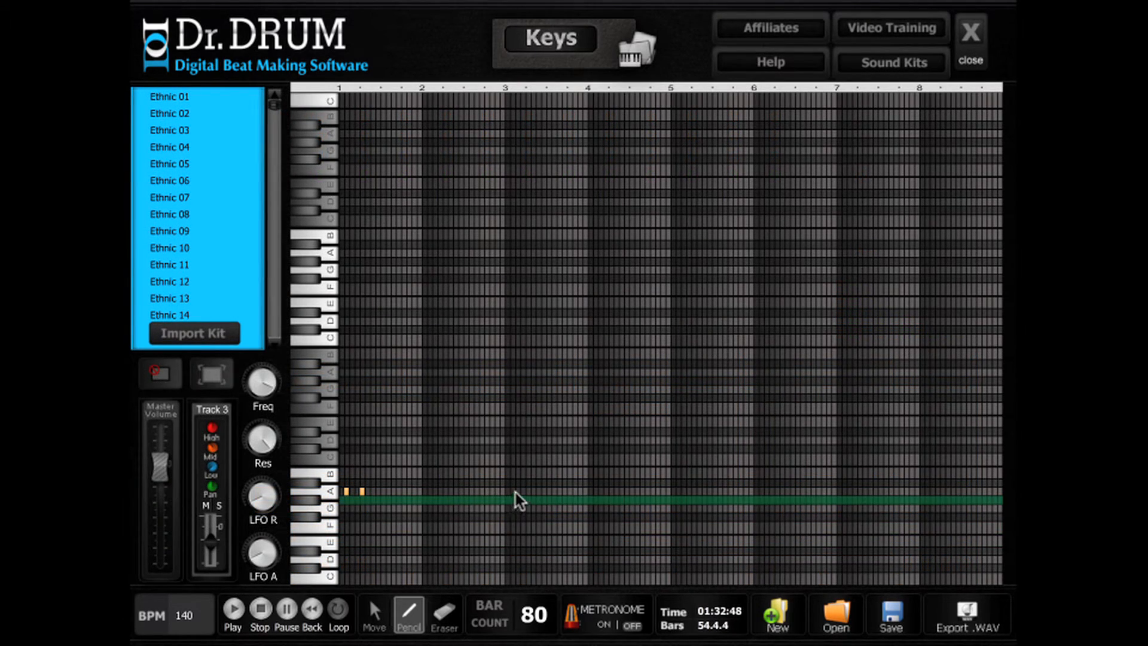
left_click(517, 491)
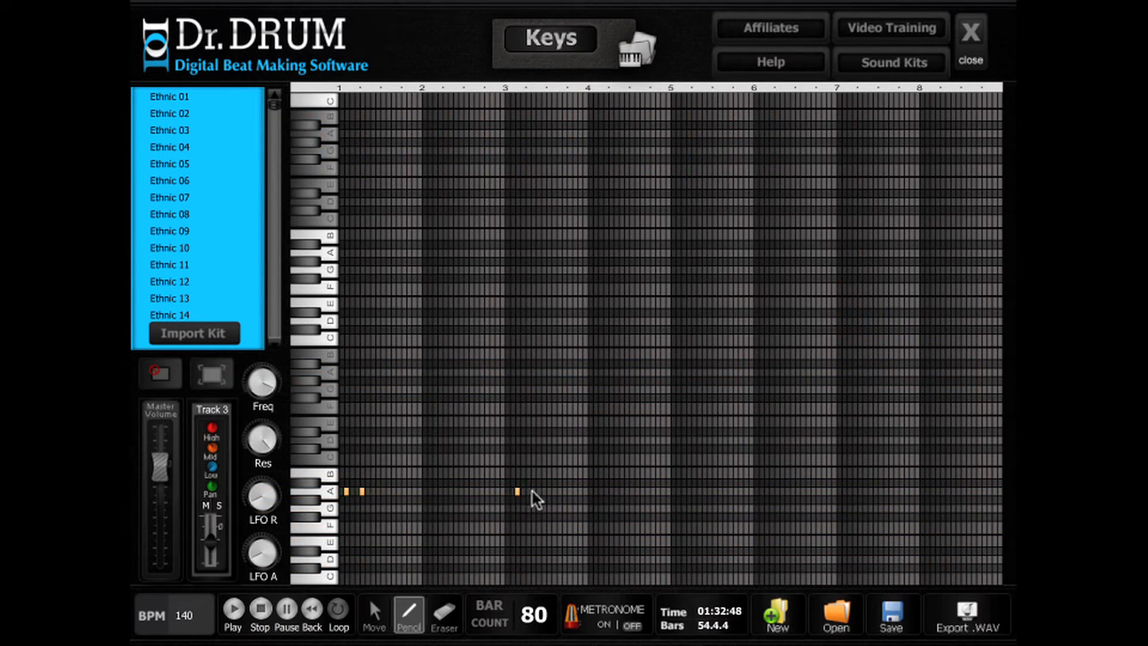
left_click(374, 610)
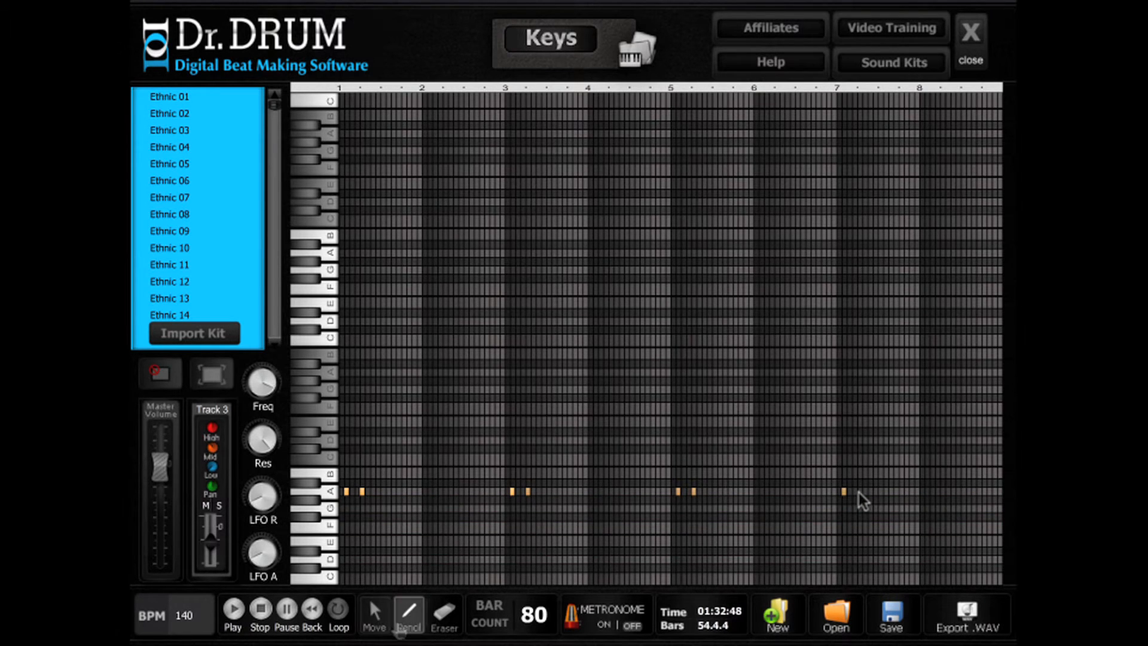
left_click(860, 491)
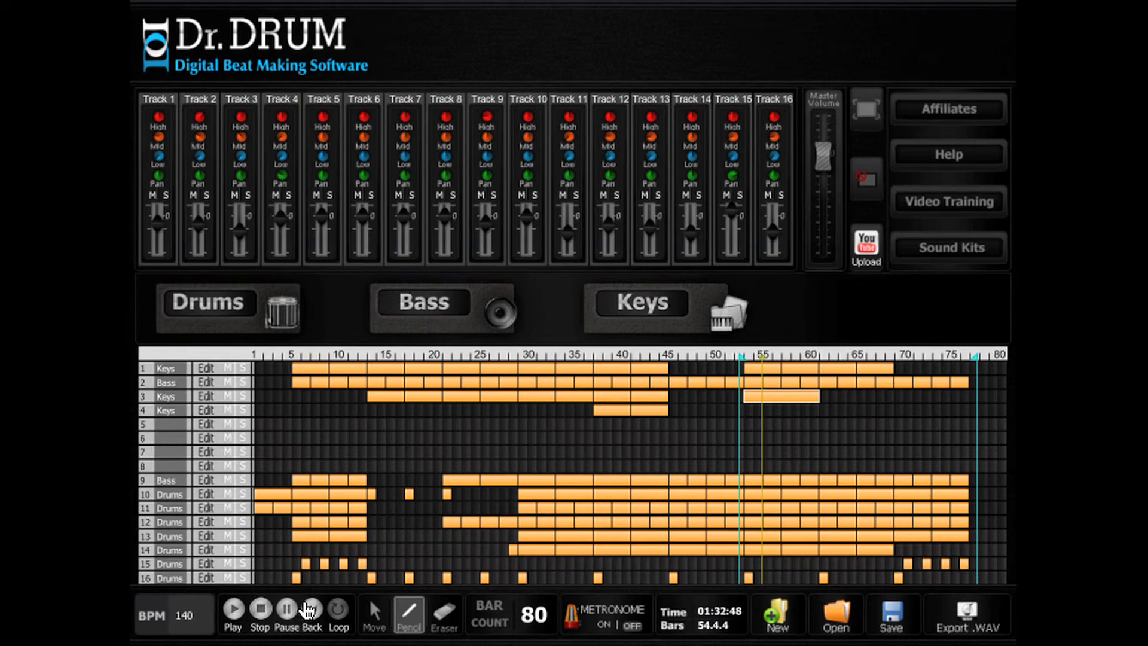
left_click(309, 609)
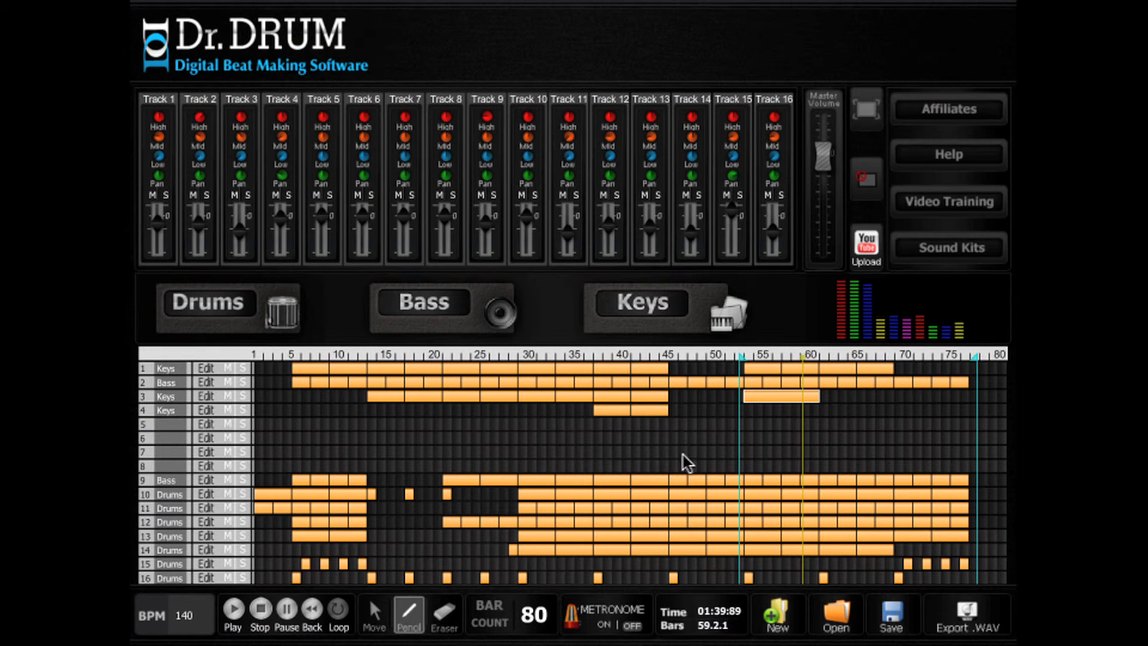
- Copy track 3's eight-bar Keys clip from bars 53 to 60 into bars 61 to 68
left_click(376, 613)
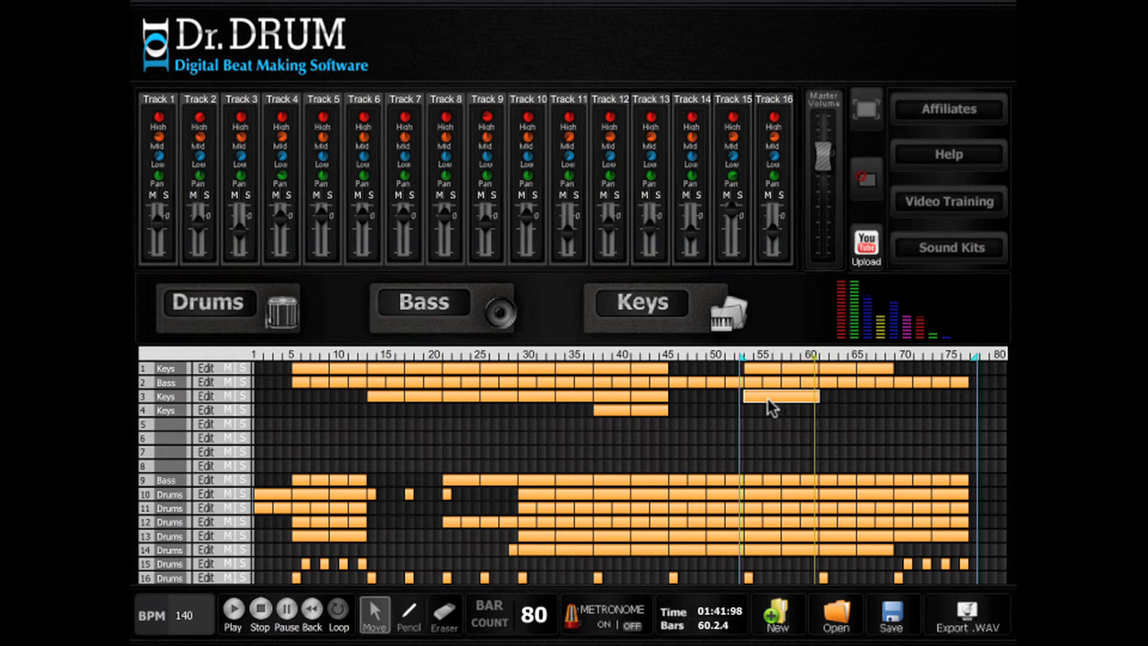
left_click(816, 397)
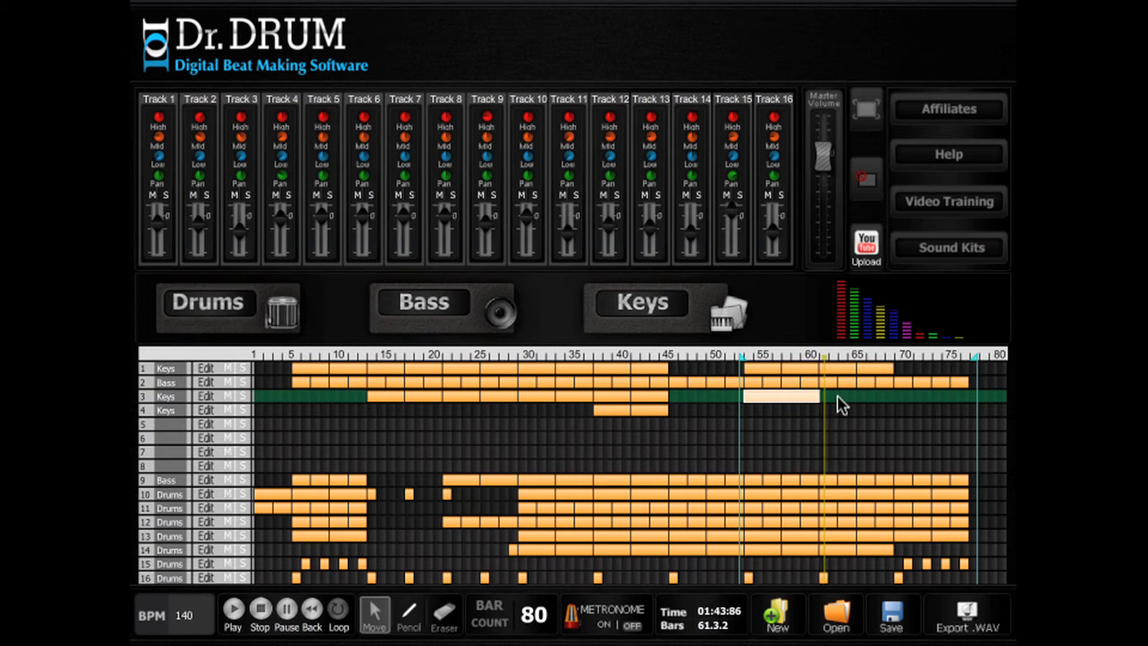
key("ctrl+c")
key("ctrl+v")
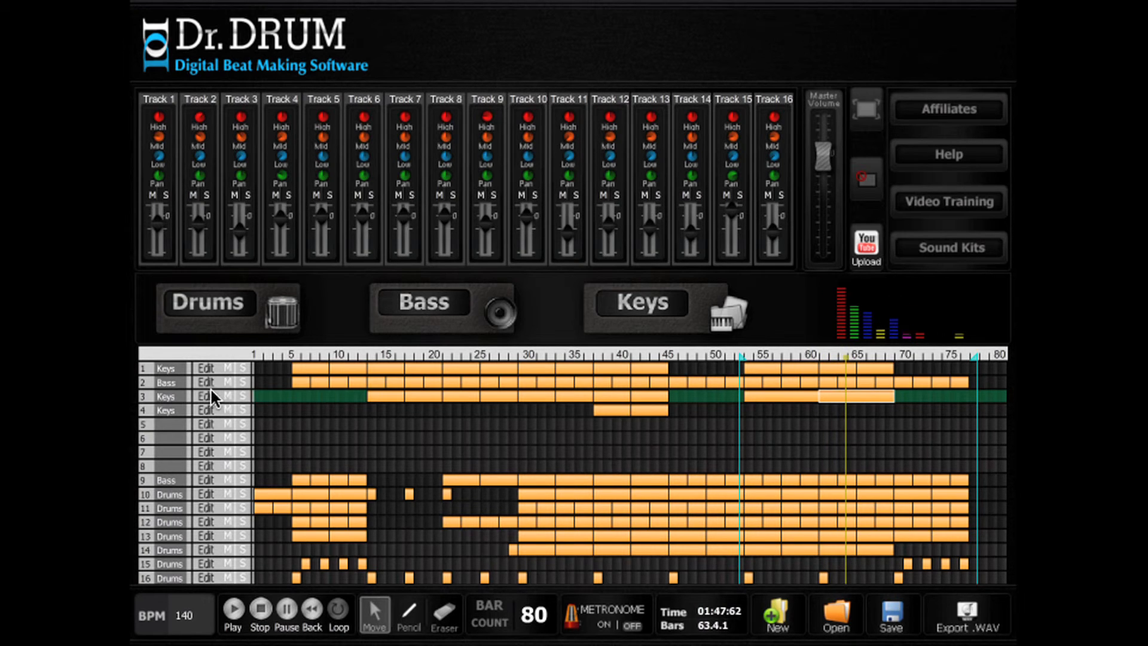
- Add higher E and A notes after each low A pair in track 3's Keys clip at bar 61, and play from about bar 60
double_click(596, 392)
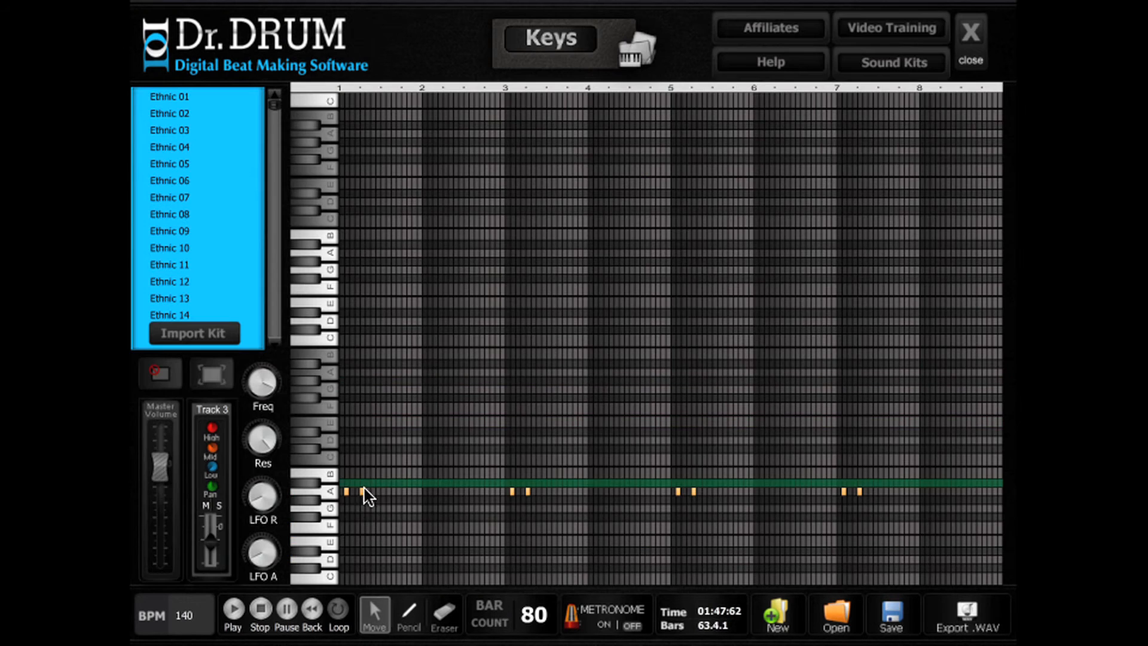
left_click(409, 613)
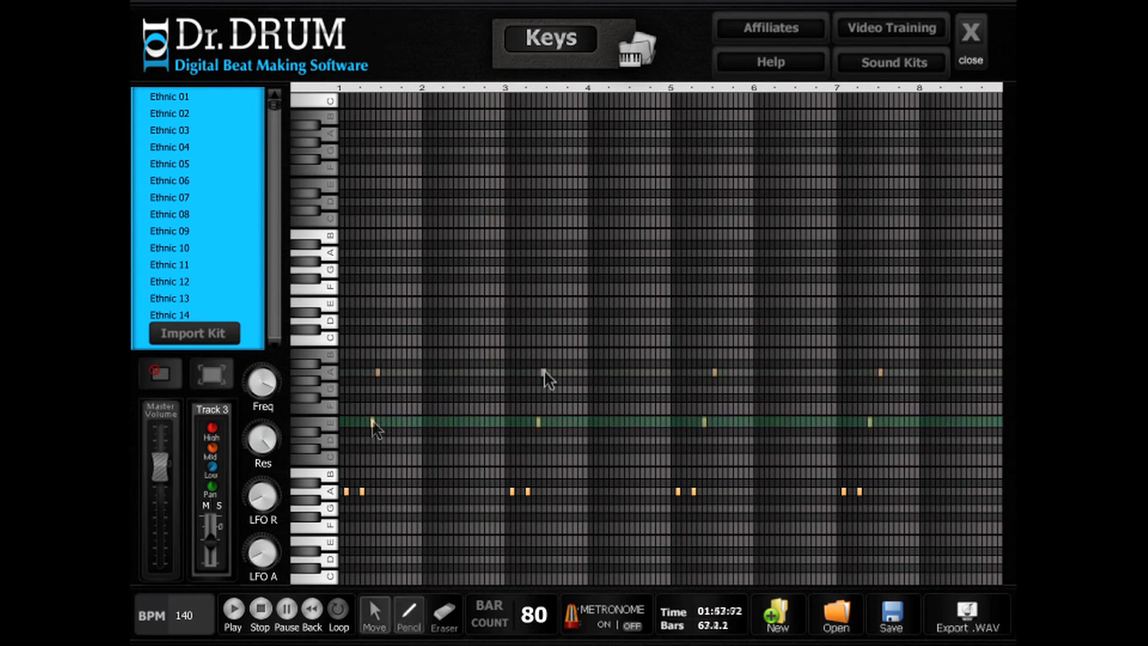
left_click_drag(713, 372, 708, 372)
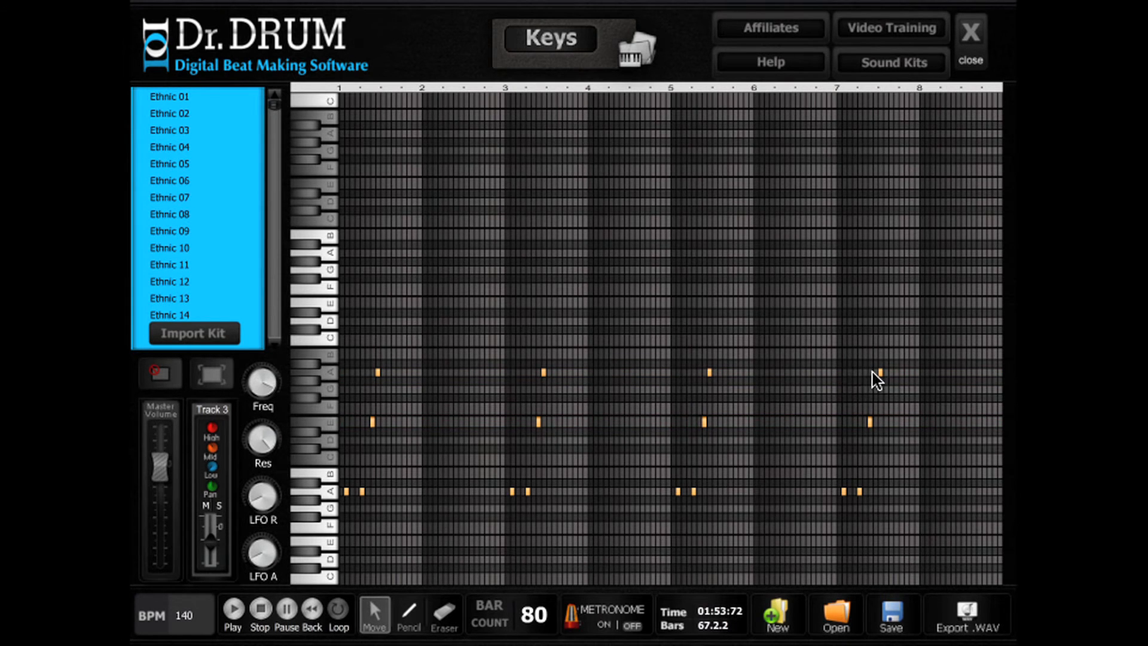
left_click_drag(880, 372, 876, 371)
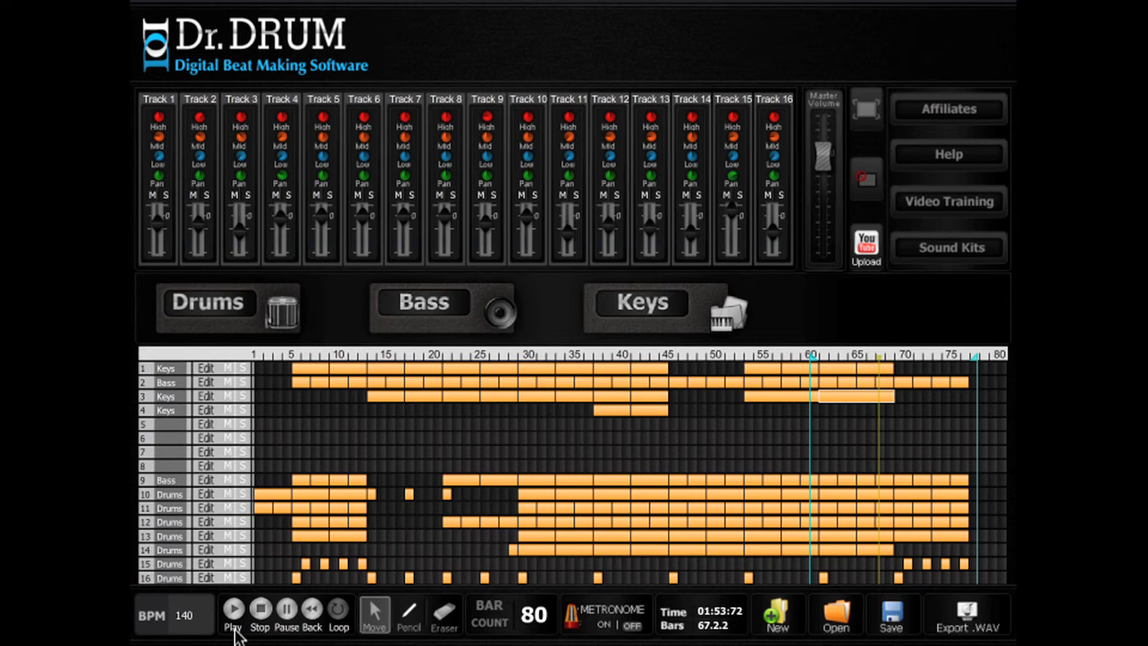
key("space")
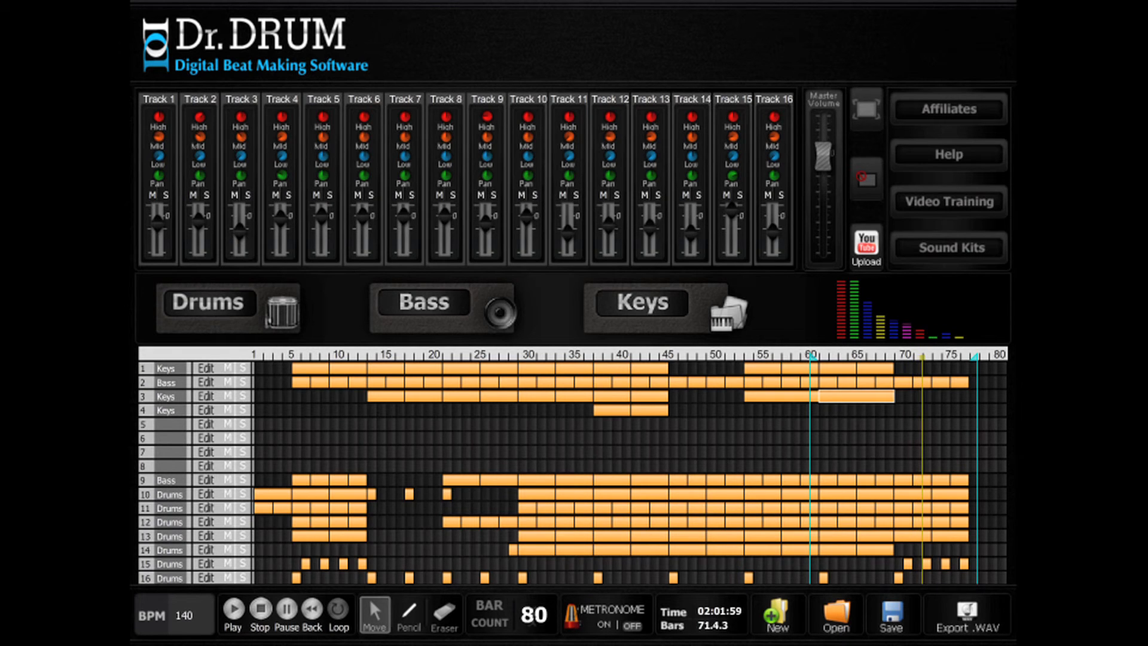
- Set the song's bar count to 90 and move the playback end marker to about bar 84
type("0")
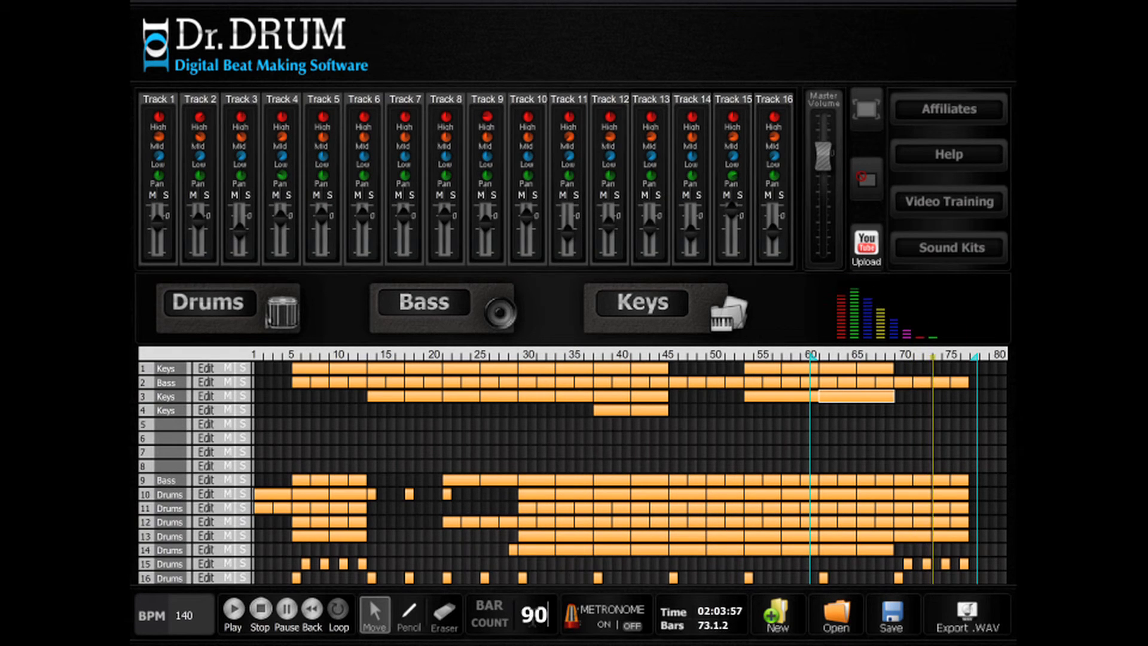
key("Return")
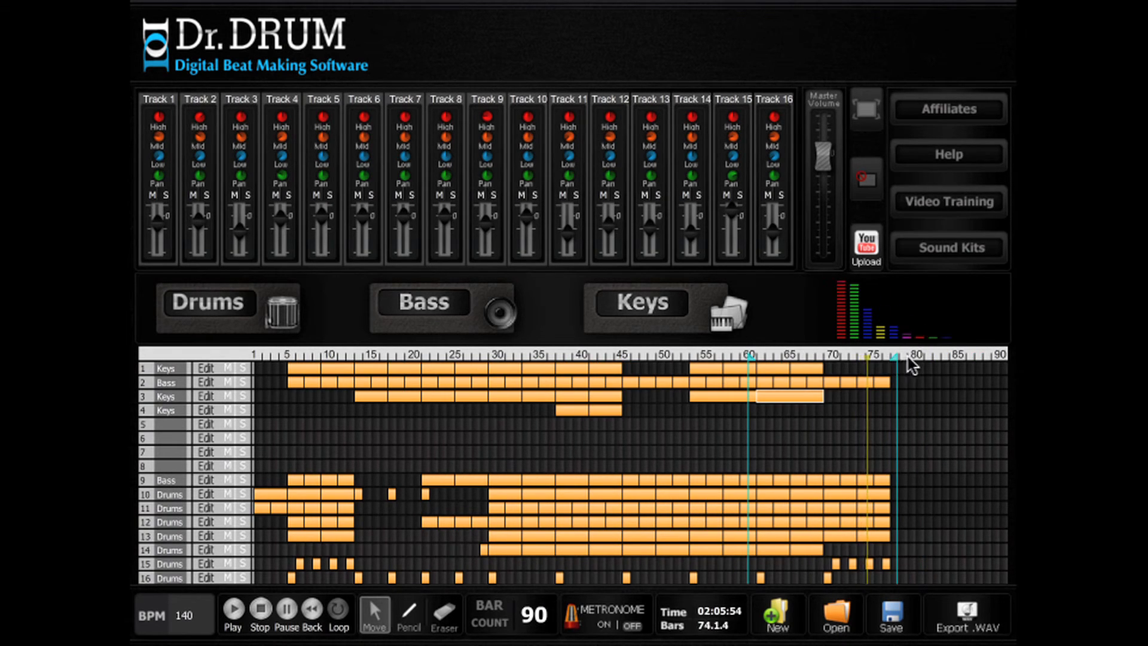
mouse_move(935, 362)
left_mouse_down()
mouse_move(945, 354)
mouse_move(929, 415)
left_mouse_up()
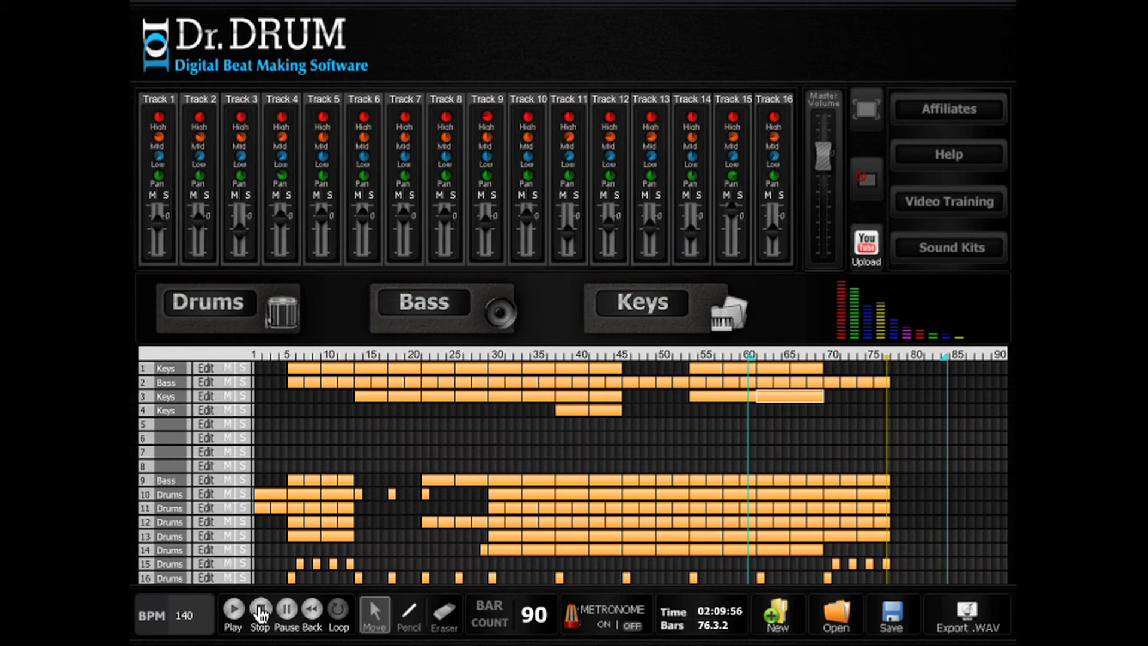
- Copy clips on tracks 2, 9 and 10 into bars 77 to 84, add Drums clips on tracks 14 to 16, and play the ending
left_click(830, 573)
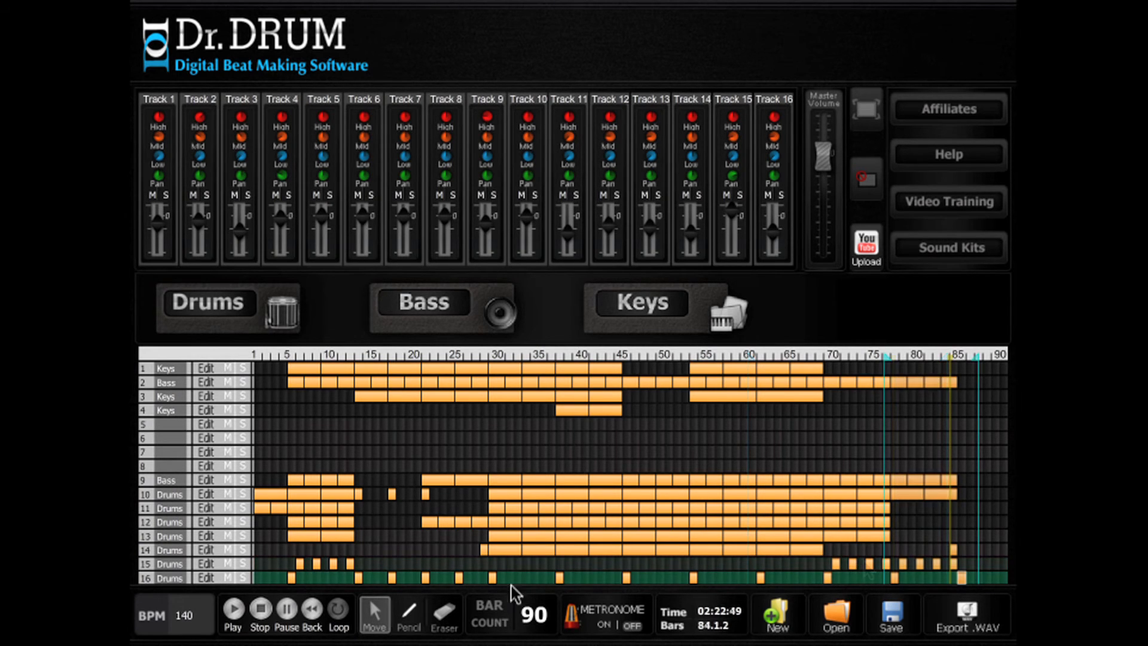
left_click(234, 610)
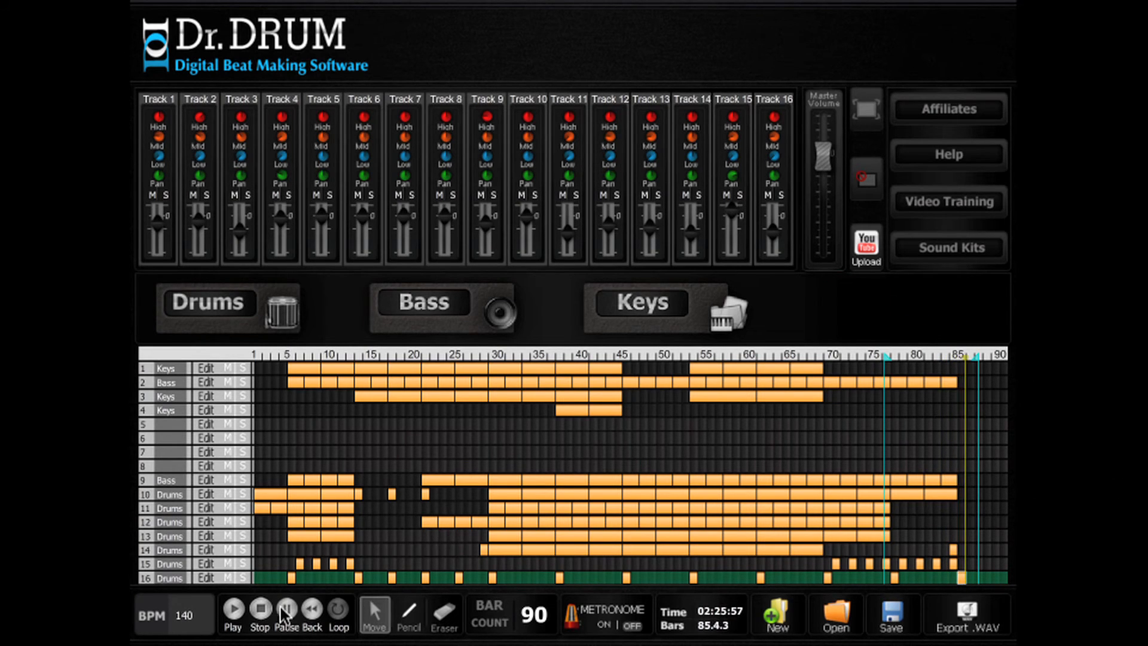
- Draw a two-bar clip on track 5 in bars 45 and 46 and open it as a Keys pattern
left_click(426, 625)
left_click(413, 622)
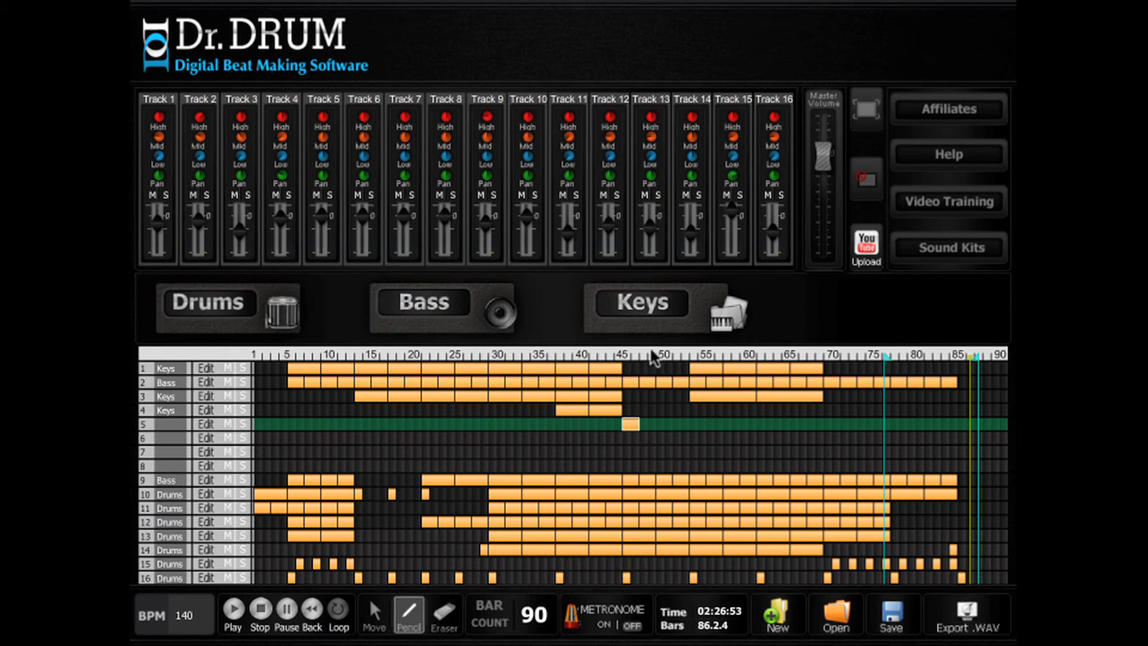
left_click(719, 328)
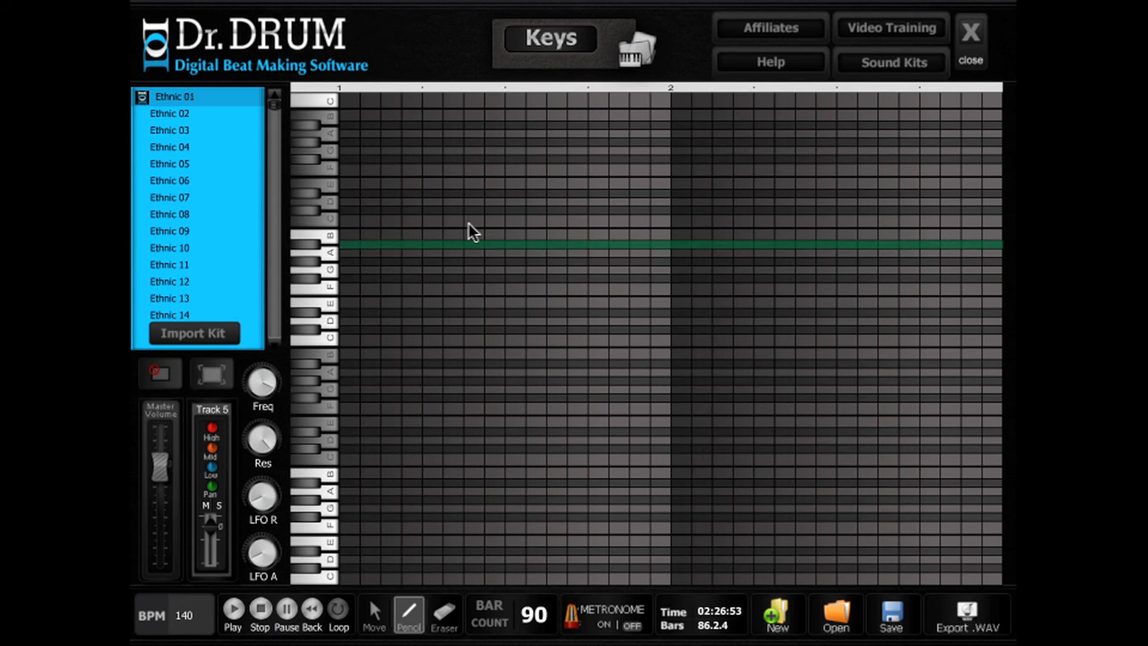
- Load the Upsells-Synth 094 sound for track 5 and enter an A note in bar 1 of its clip
left_click_drag(278, 109, 275, 346)
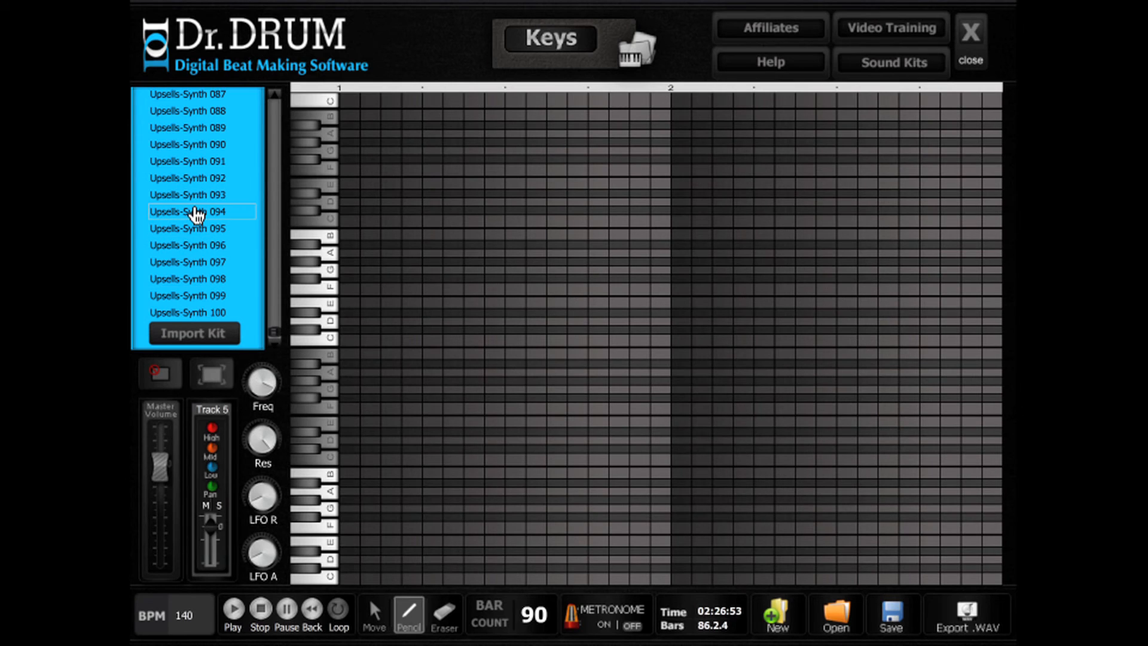
left_click_drag(199, 214, 335, 450)
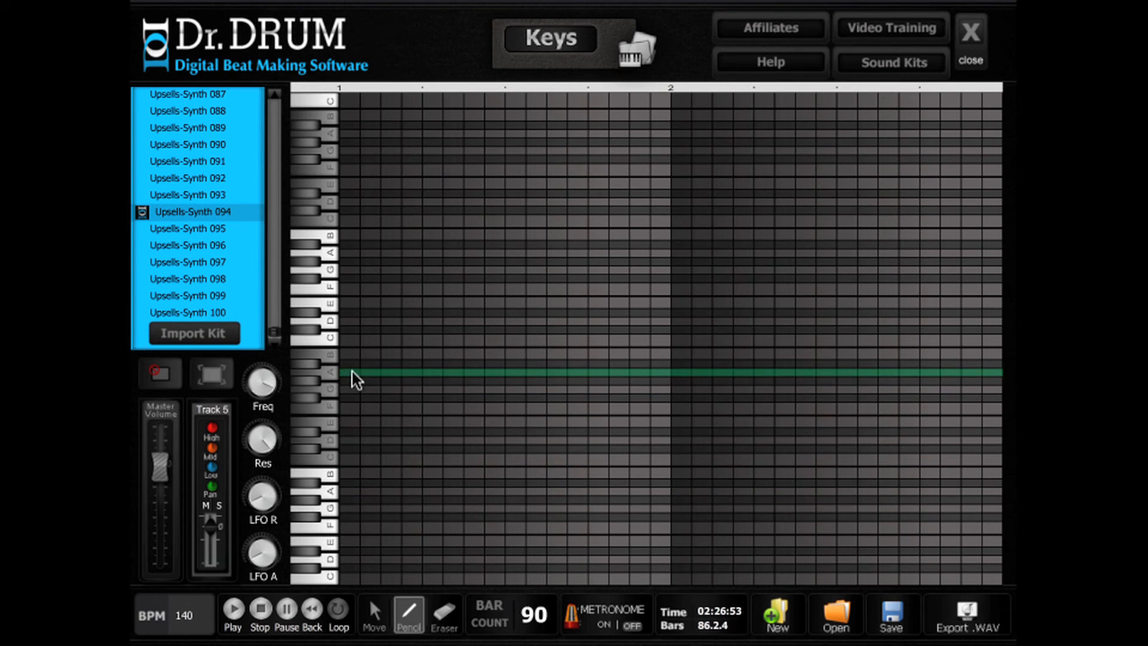
left_click(389, 373)
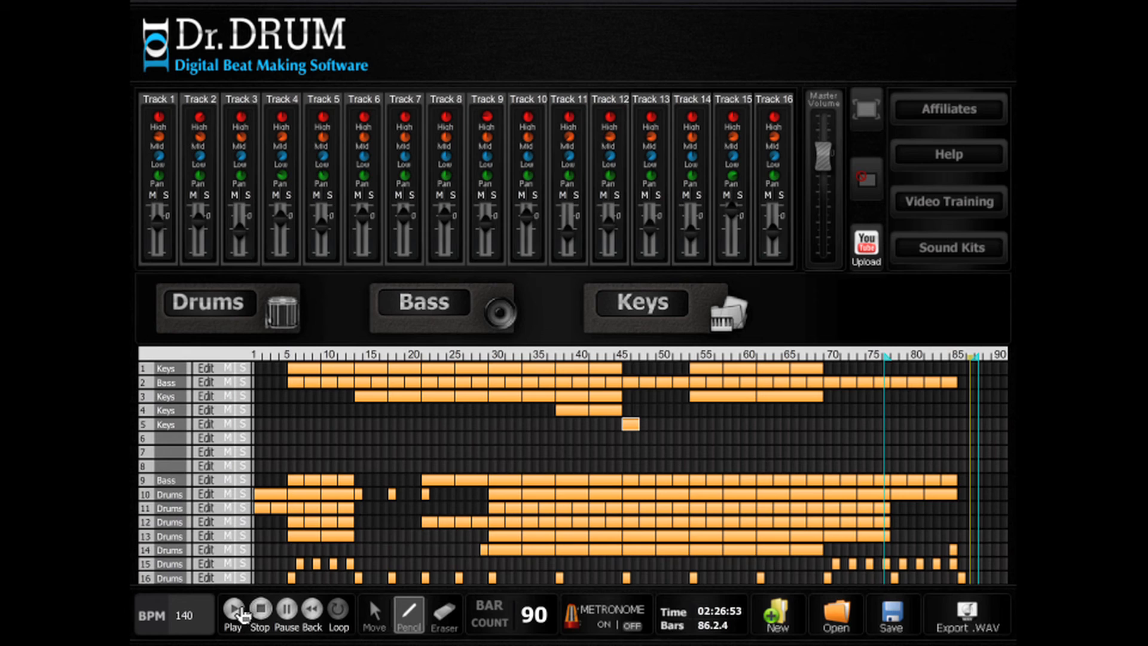
- Play from about bar 44 and copy track 5's Keys clip from bar 45 to bars 49, 55, 69, 73 and 77
left_click_drag(884, 357, 612, 354)
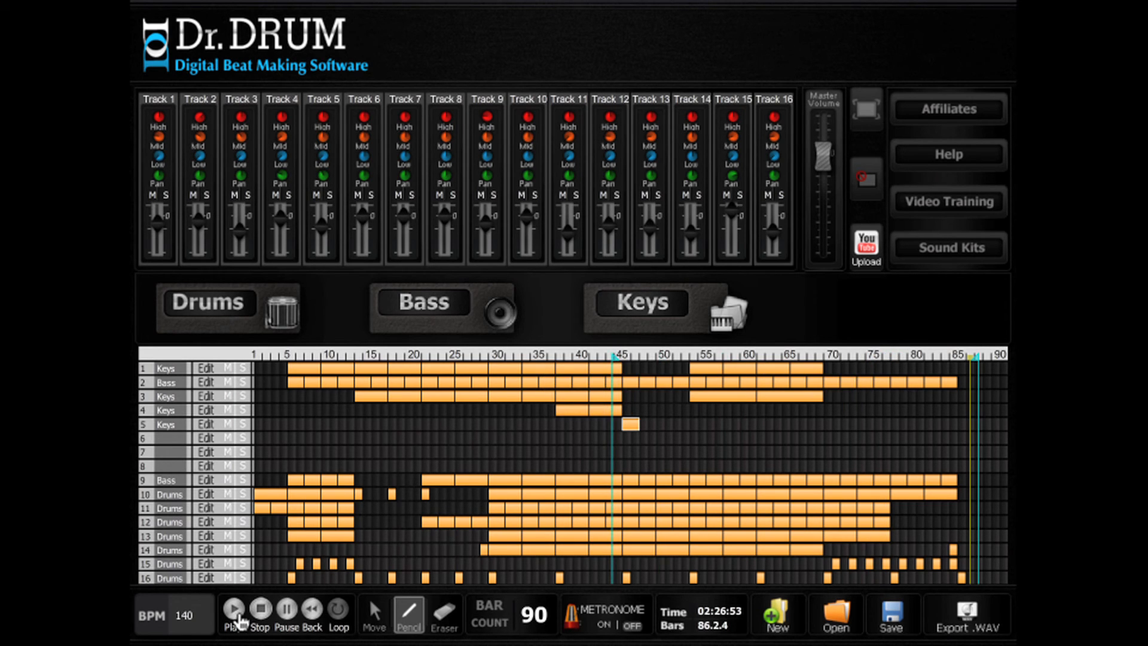
left_click(238, 619)
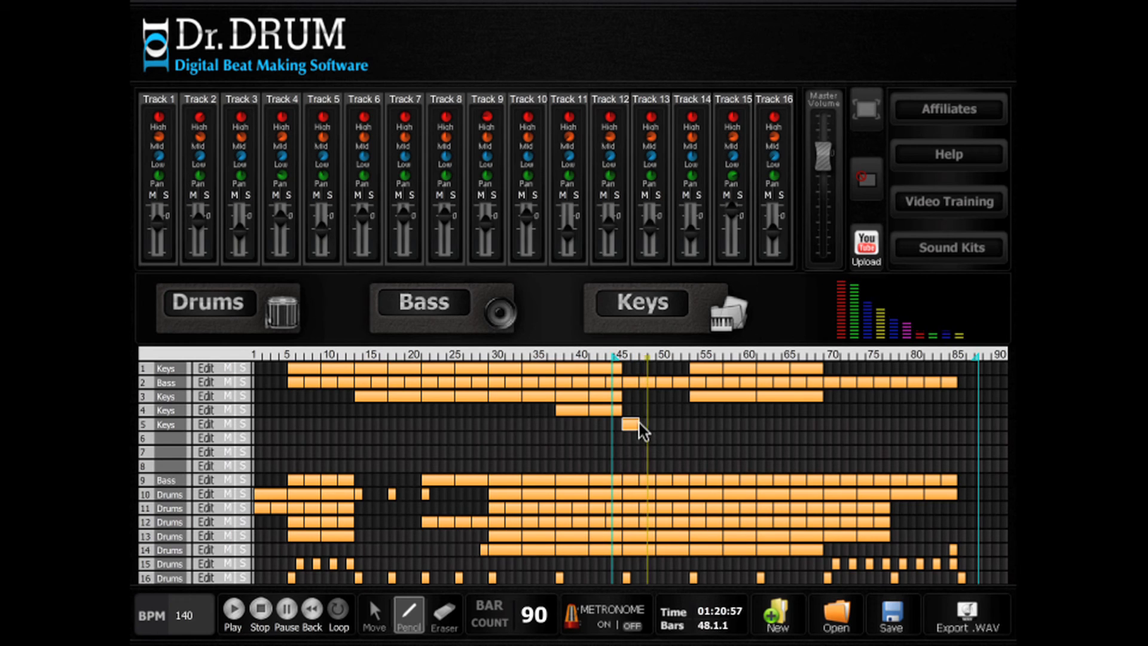
left_click(664, 423)
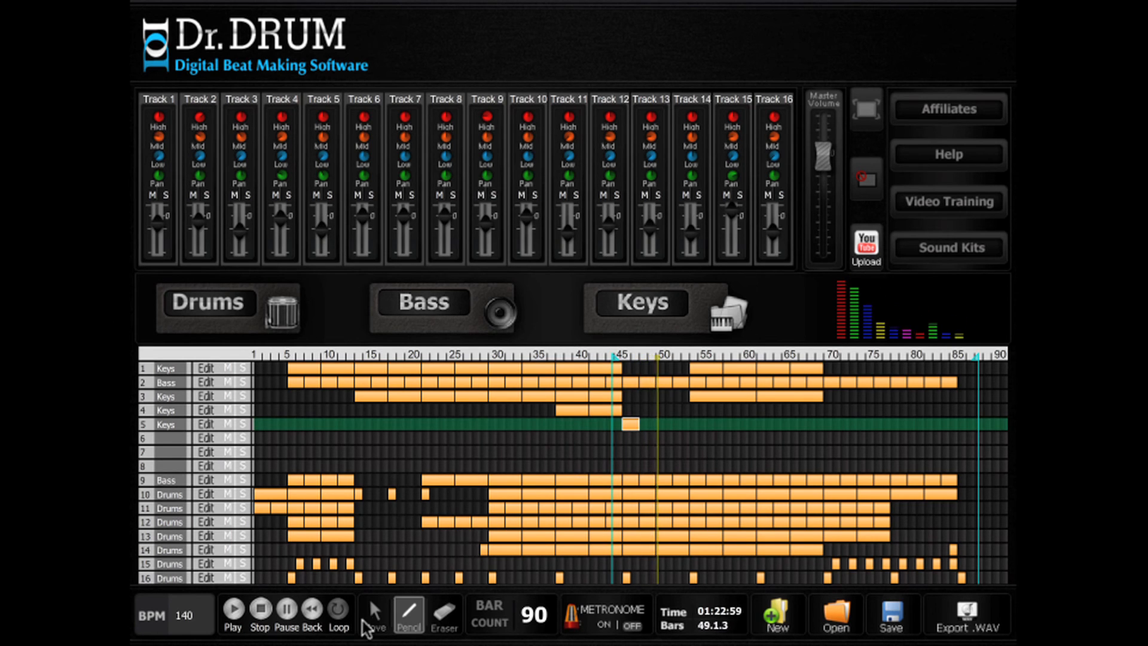
key("m")
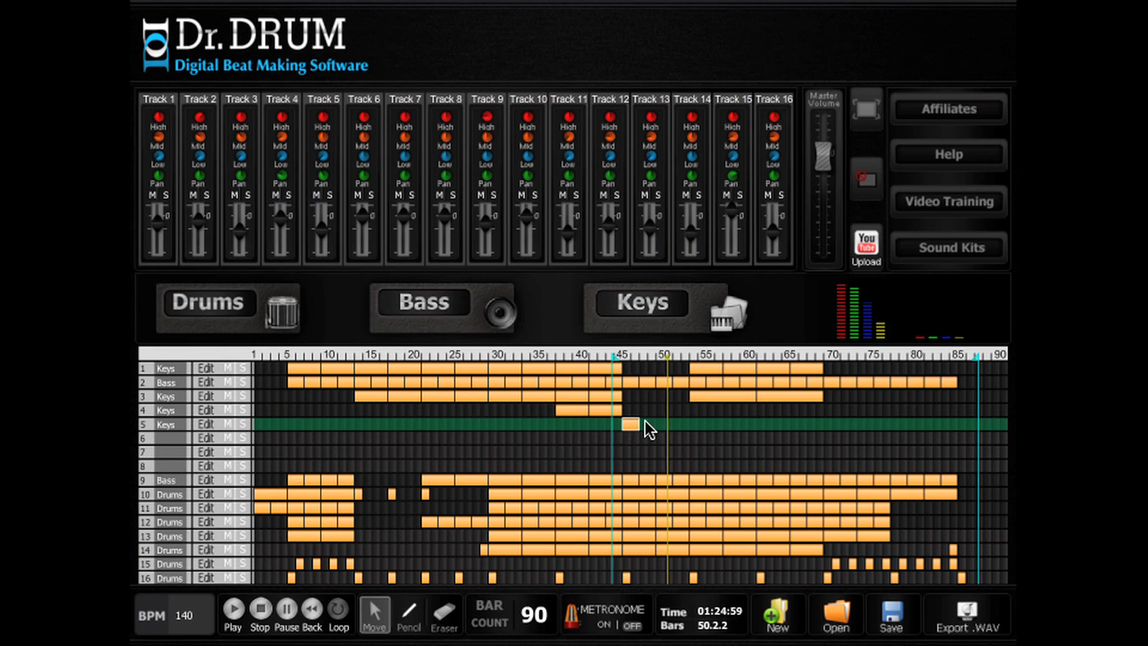
left_click(660, 424)
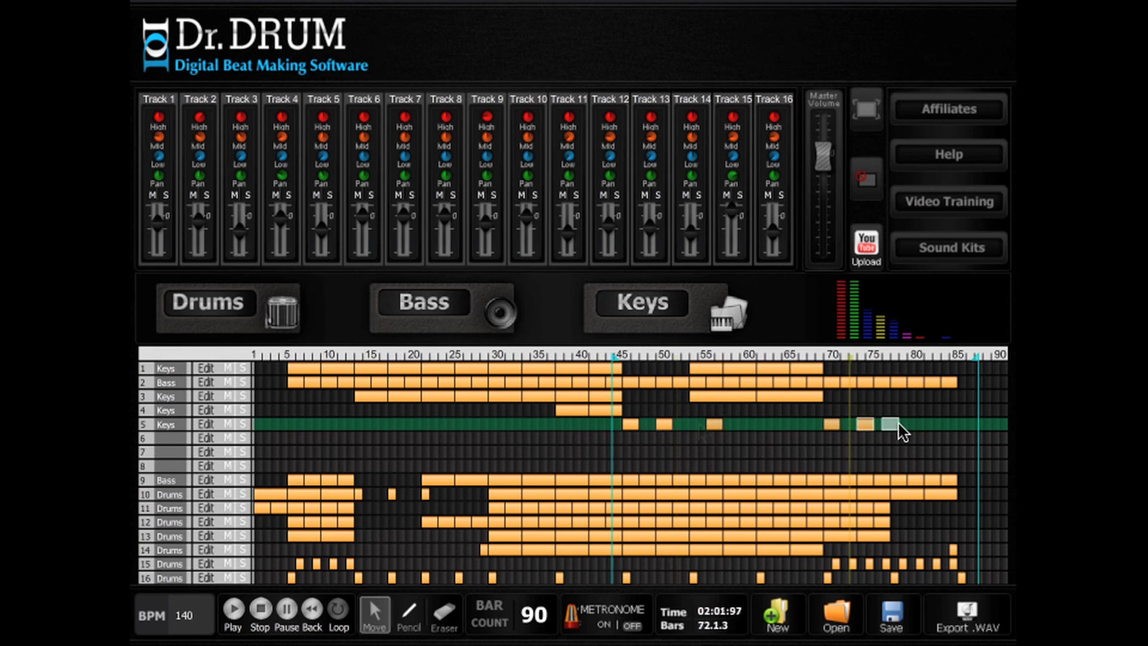
left_click(899, 423)
left_click(892, 448)
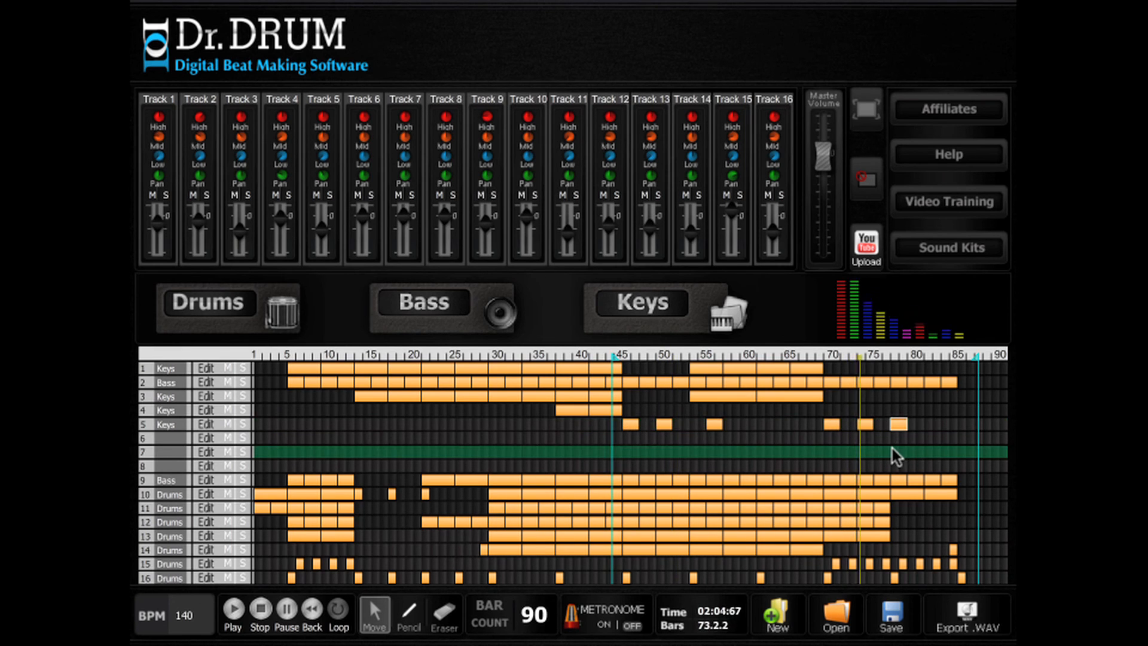